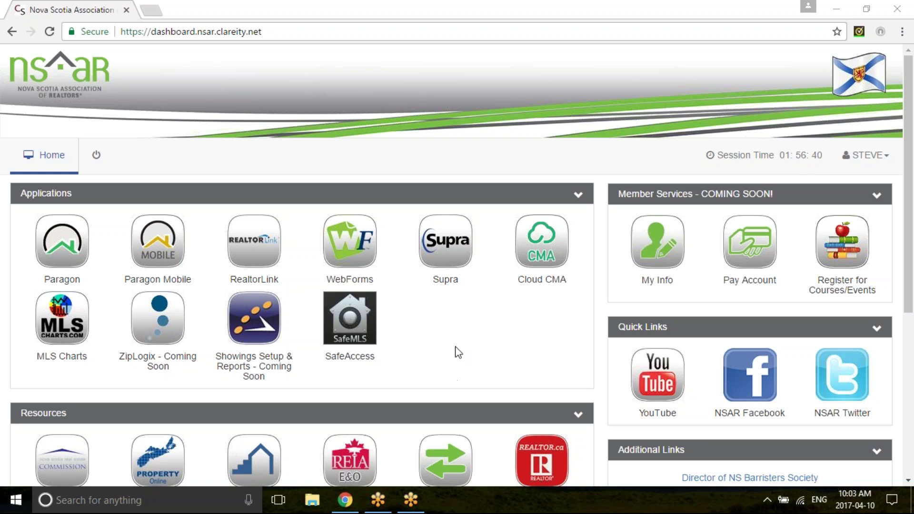
# Look over the NSAR Clareity Dashboard and launch Paragon from its Applications list.
pyautogui.scroll(-2, 495, 329)
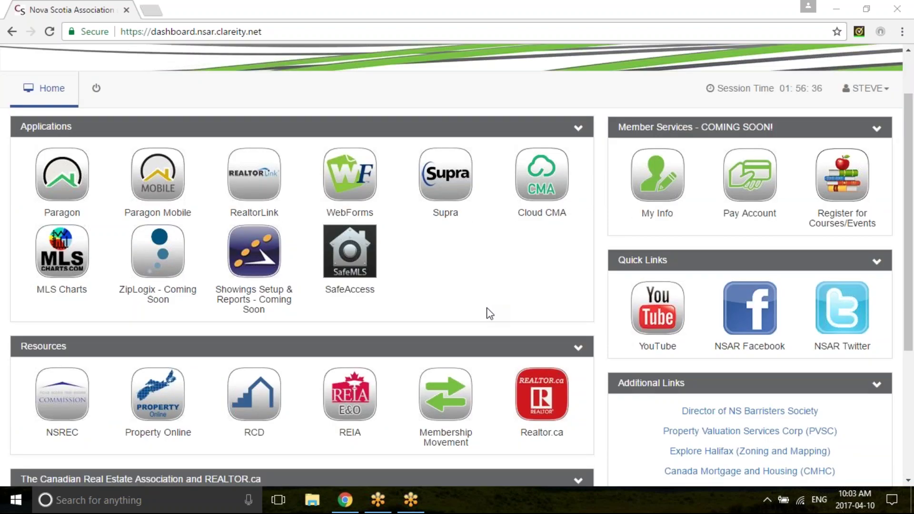
pyautogui.scroll(2, 495, 333)
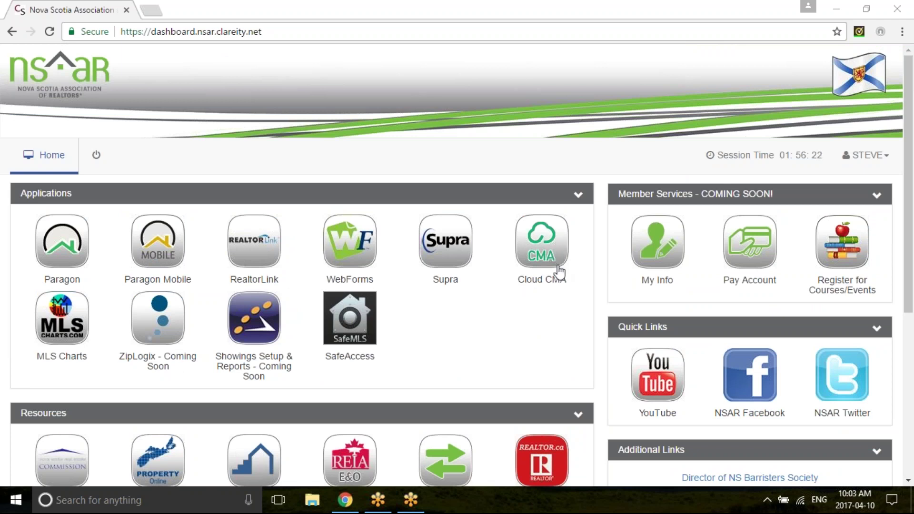
pyautogui.click(80, 257)
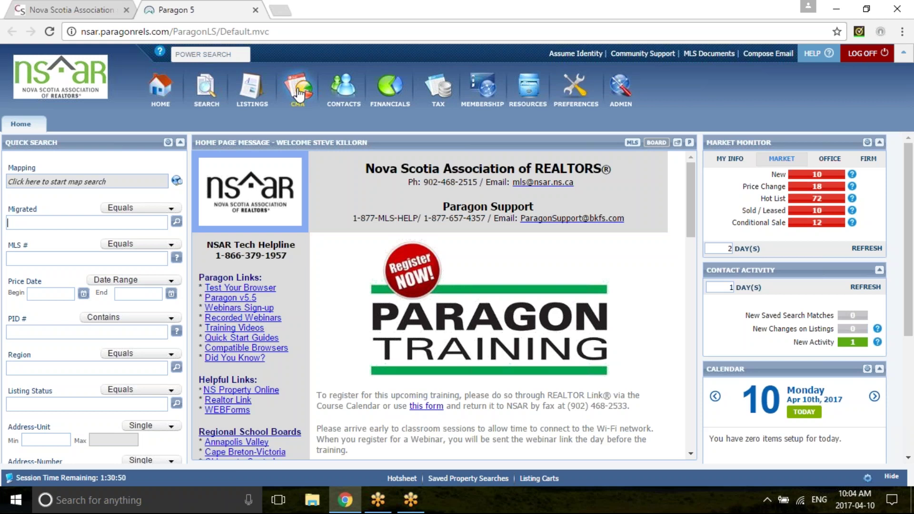
# Open the CMA Preferences Wizard from CMA > Preferences under System.
pyautogui.click(299, 94)
pyautogui.click(577, 93)
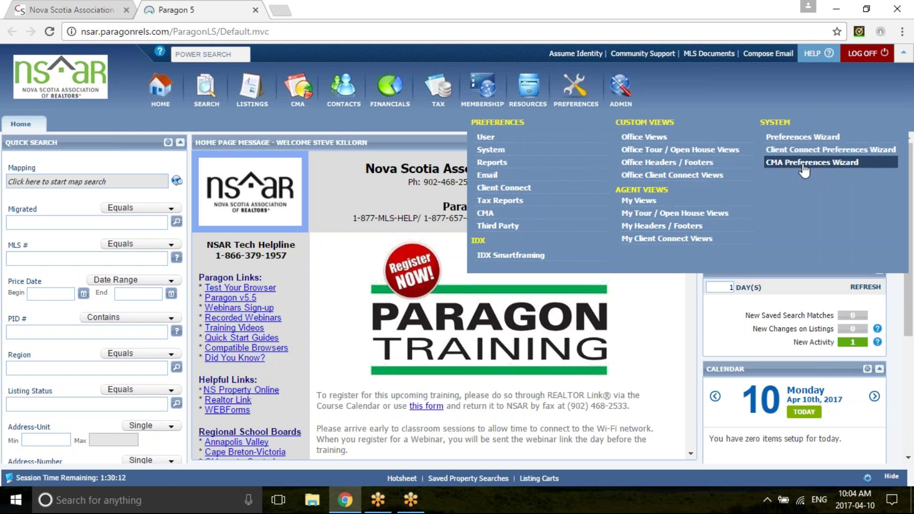
pyautogui.click(804, 164)
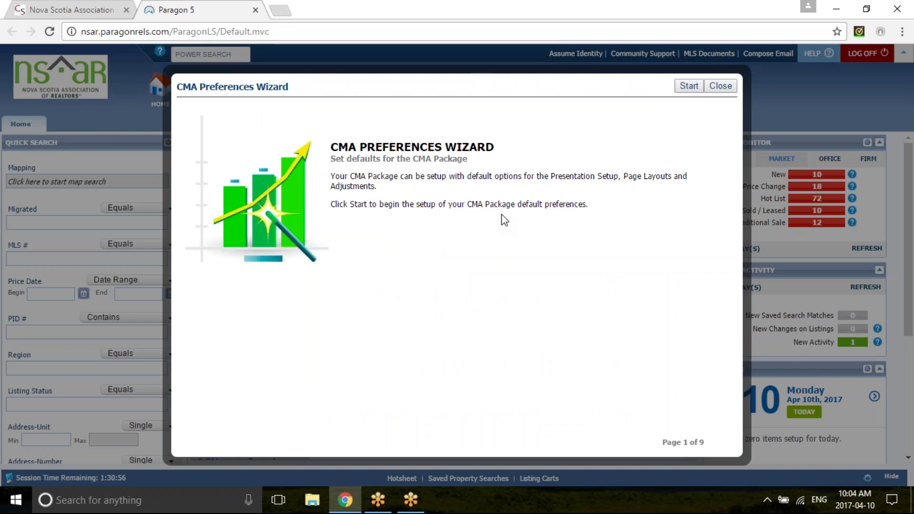
# Start the wizard and keep Cover Letter #1 as the report, leaving it non-default.
pyautogui.click(689, 86)
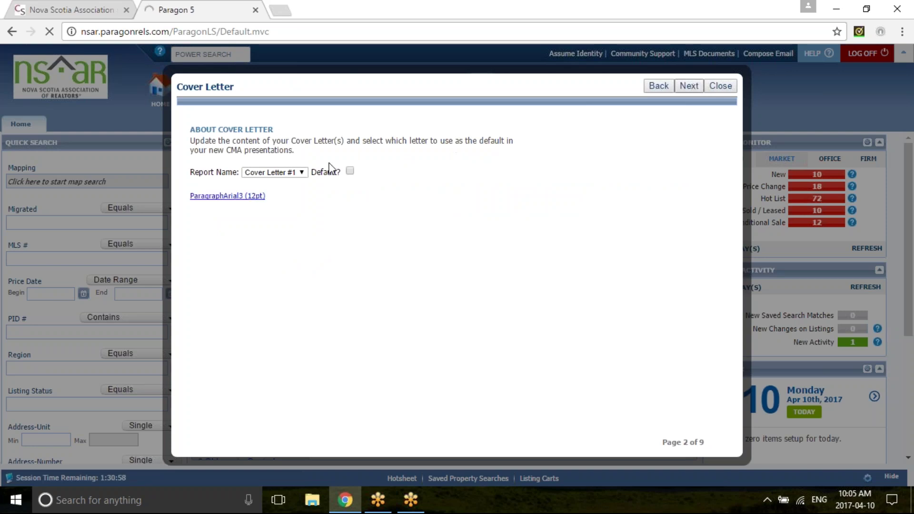
pyautogui.click(303, 173)
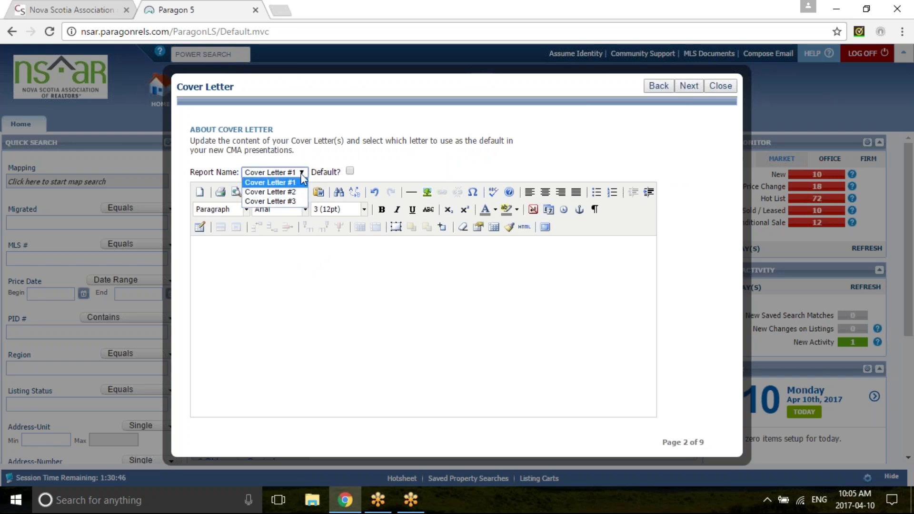
pyautogui.click(408, 170)
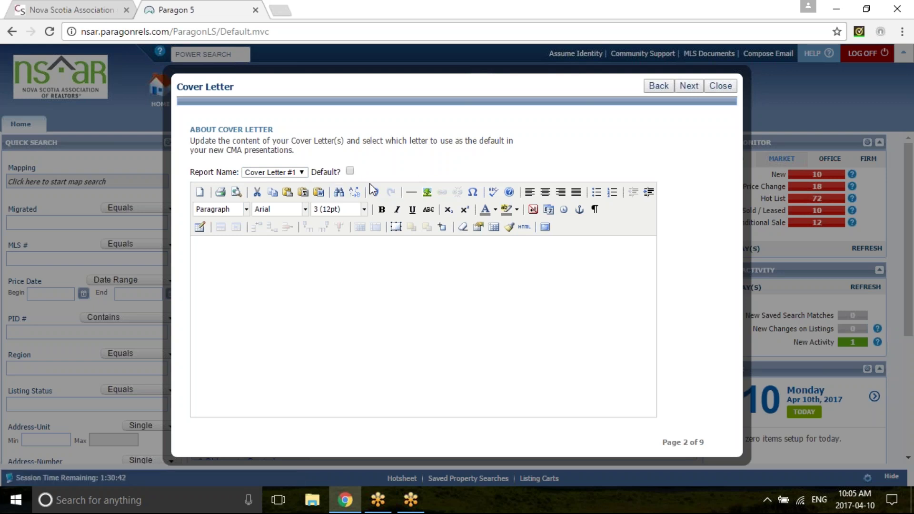
pyautogui.click(351, 172)
pyautogui.click(351, 173)
# Put the cursor in the cover letter body and advance to Agent Resume.
pyautogui.click(367, 281)
pyautogui.click(378, 276)
pyautogui.click(690, 86)
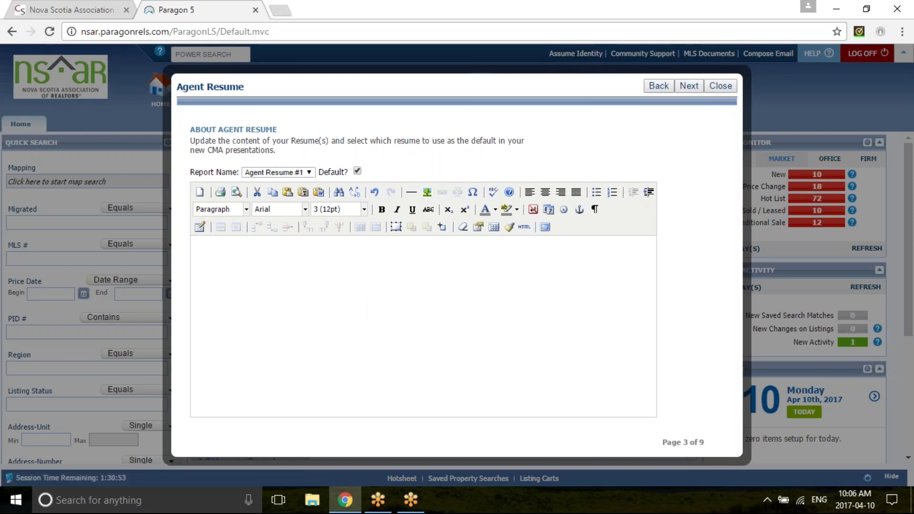
# Keep Agent Resume #1 but untick Default?, then advance to Company Information.
pyautogui.click(308, 173)
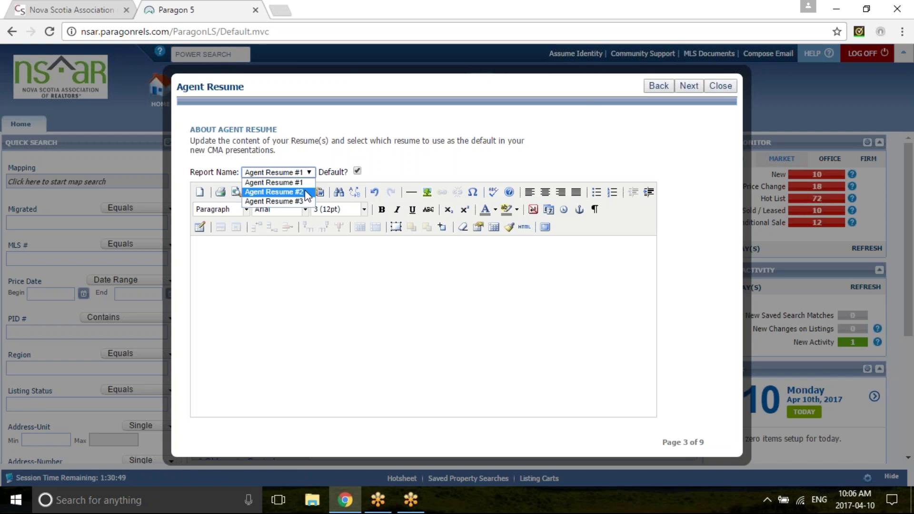
pyautogui.click(404, 162)
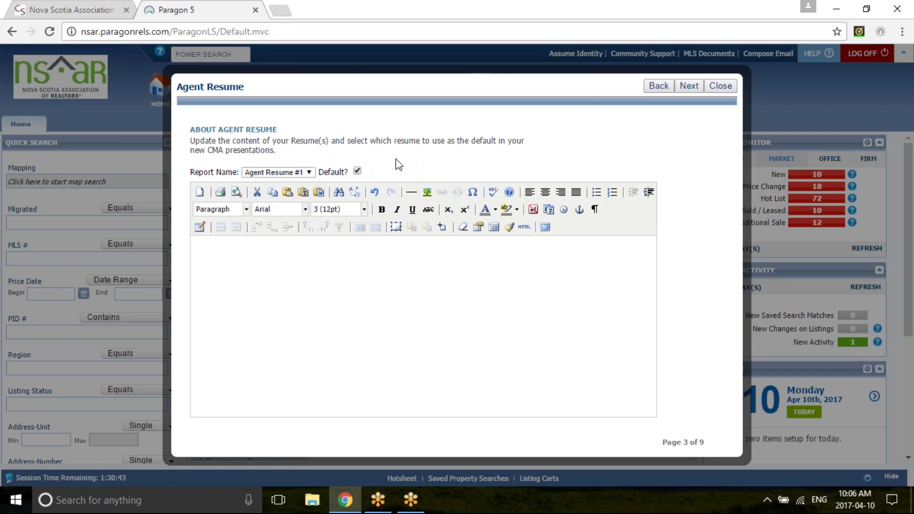
pyautogui.click(358, 172)
pyautogui.click(696, 83)
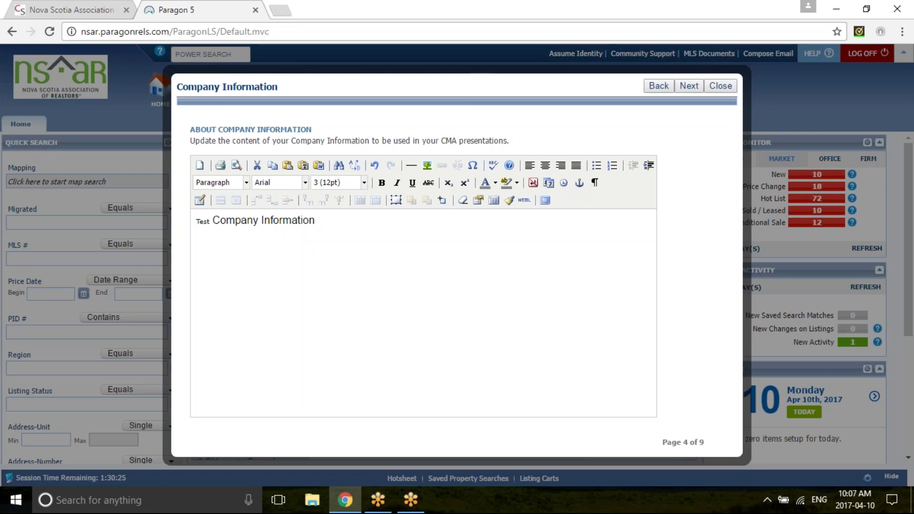
# Keep Subject Property 1 as the detail view and skip Final Comments unchanged.
pyautogui.click(696, 86)
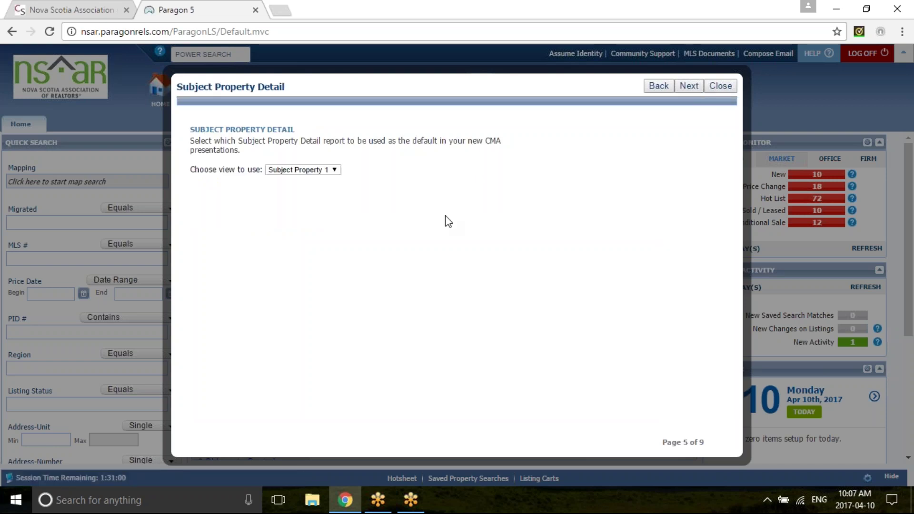
pyautogui.click(336, 171)
pyautogui.click(440, 186)
pyautogui.click(692, 86)
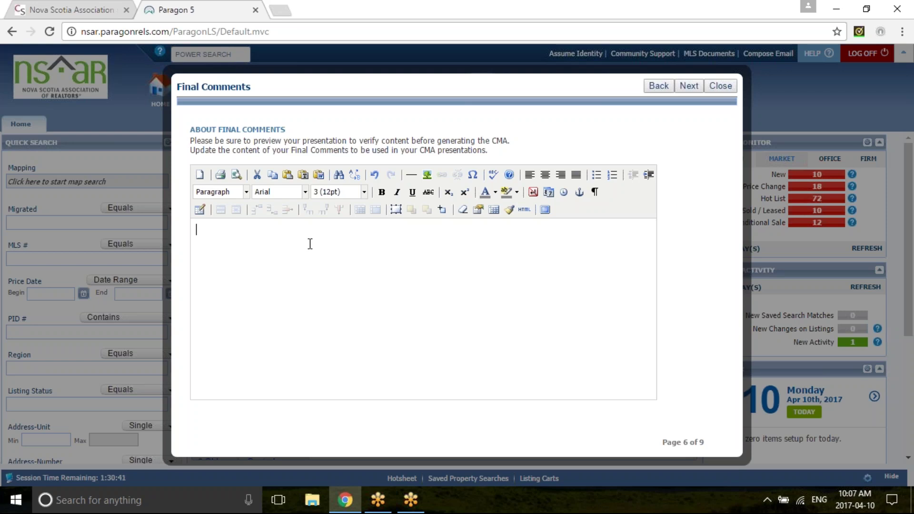
pyautogui.click(689, 87)
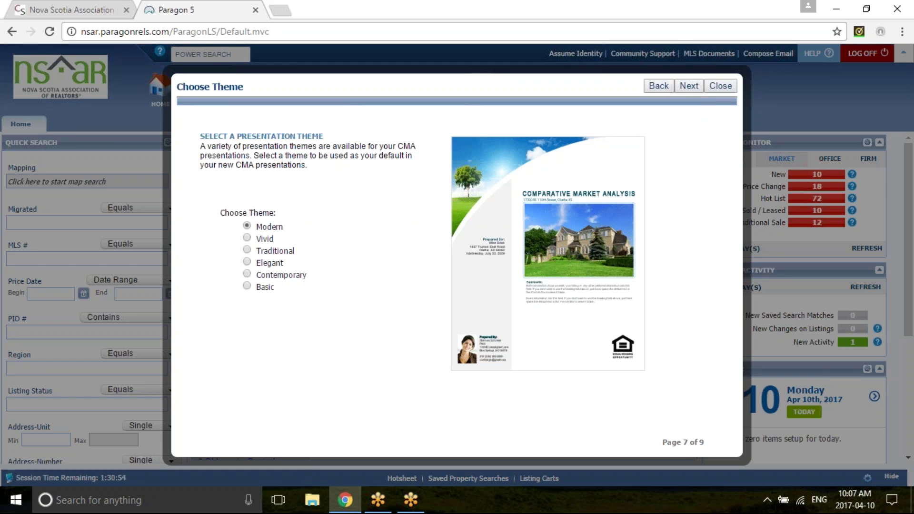
# Preview the Vivid, Traditional, Elegant, Contemporary and Basic themes, then keep Modern.
pyautogui.click(247, 239)
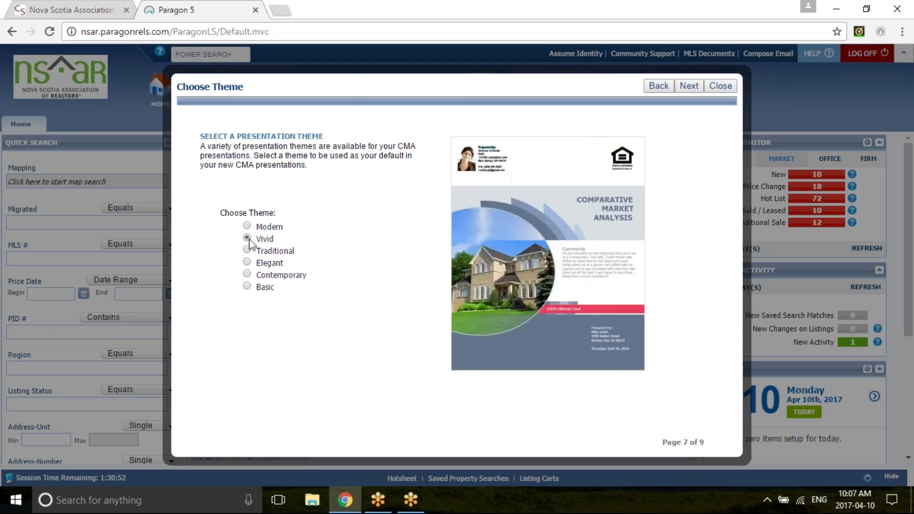
pyautogui.click(247, 250)
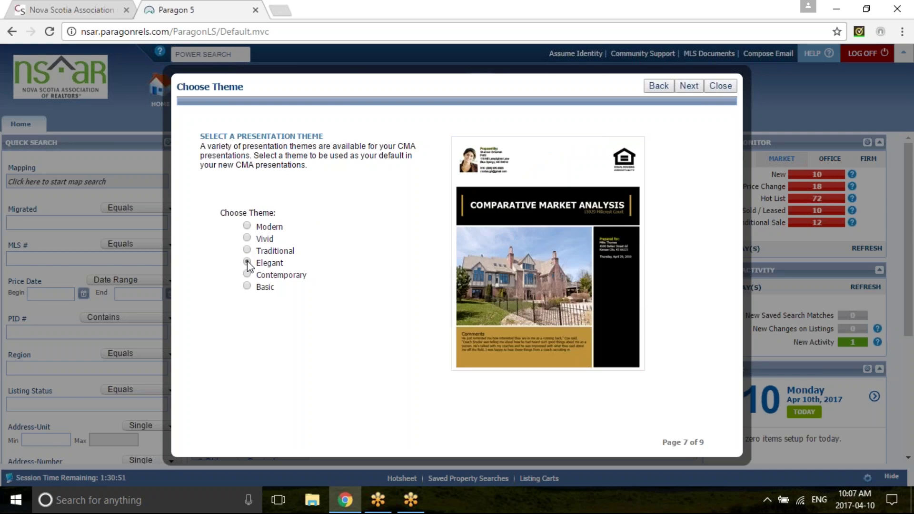
pyautogui.click(247, 250)
pyautogui.click(247, 262)
pyautogui.click(247, 275)
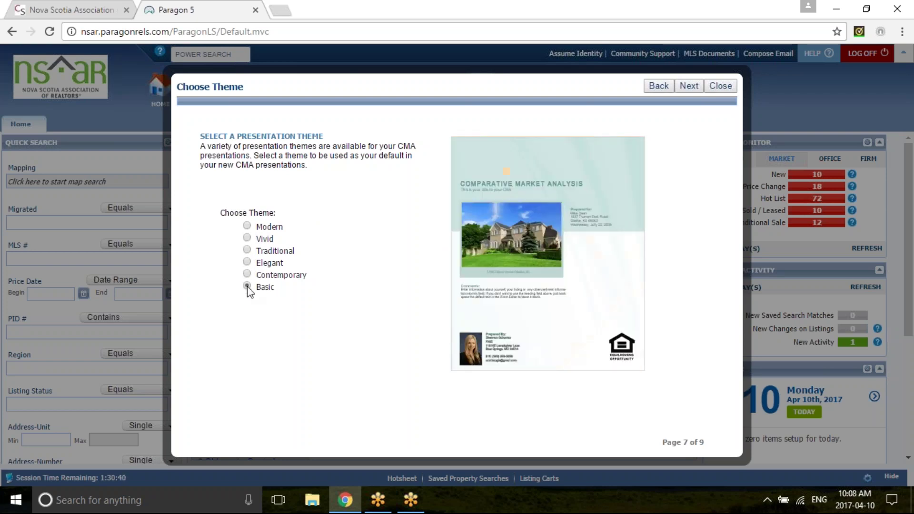
pyautogui.click(247, 286)
pyautogui.click(247, 227)
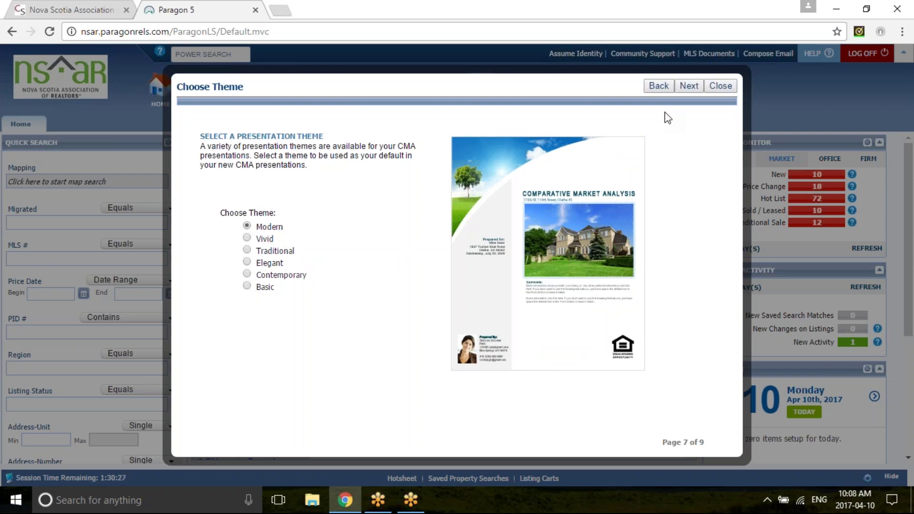
pyautogui.click(690, 86)
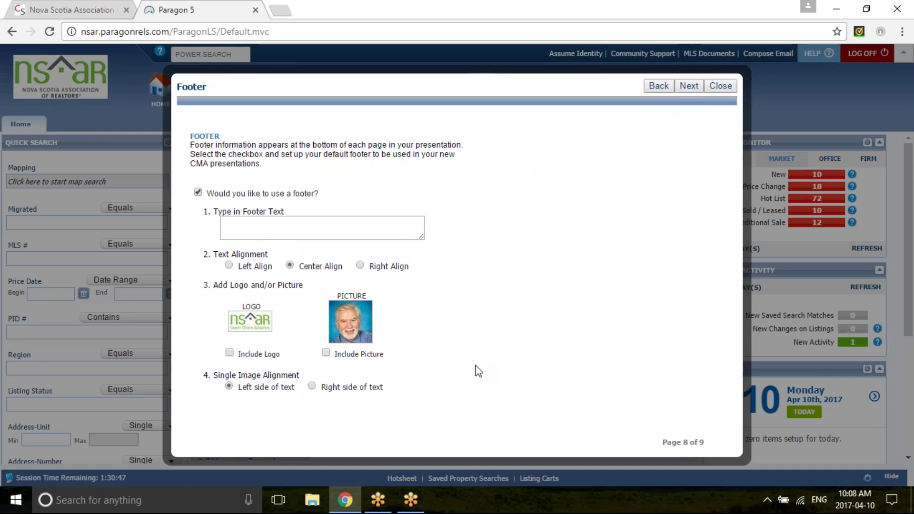
# Leave 'Would you like to use a footer?' unchecked and move to the Disclaimer page.
pyautogui.click(197, 192)
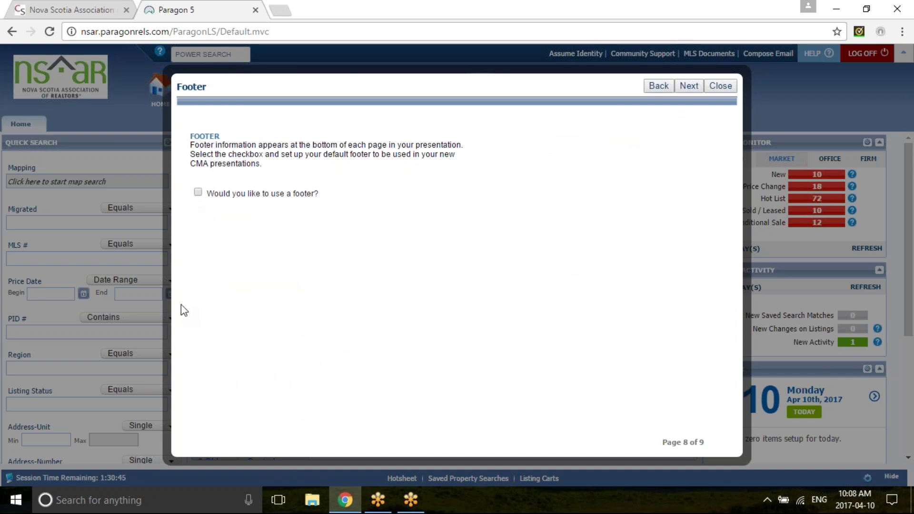
pyautogui.click(197, 193)
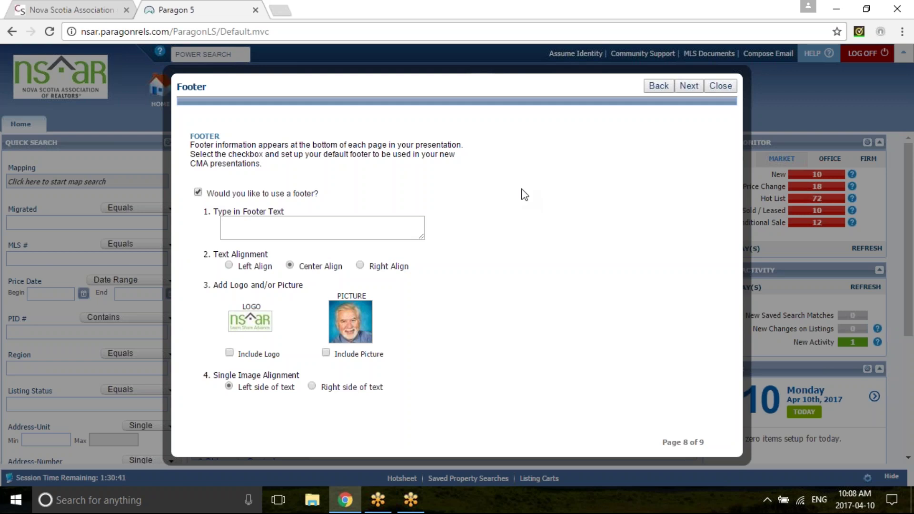
pyautogui.click(198, 192)
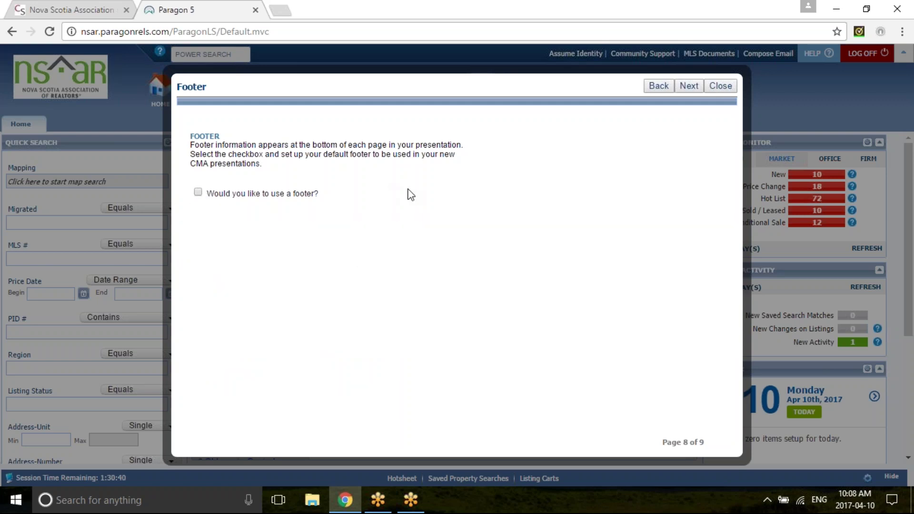
pyautogui.click(197, 192)
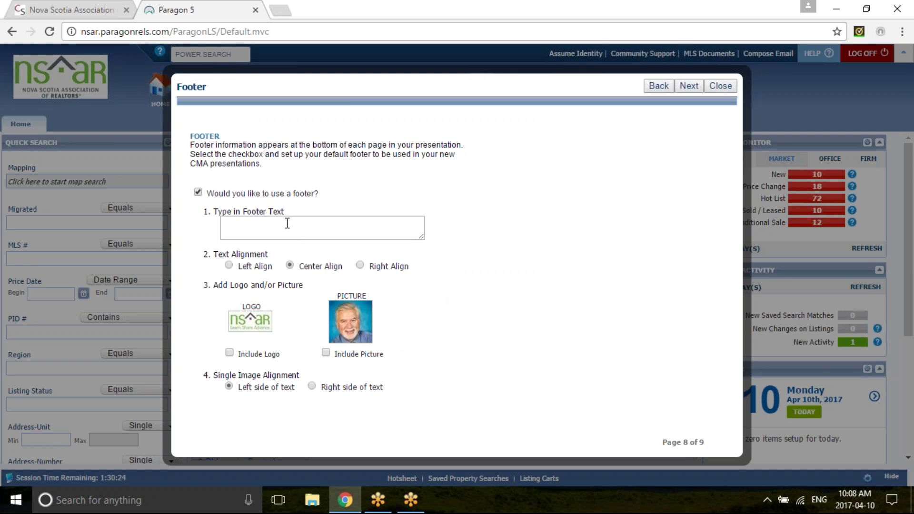
pyautogui.click(197, 192)
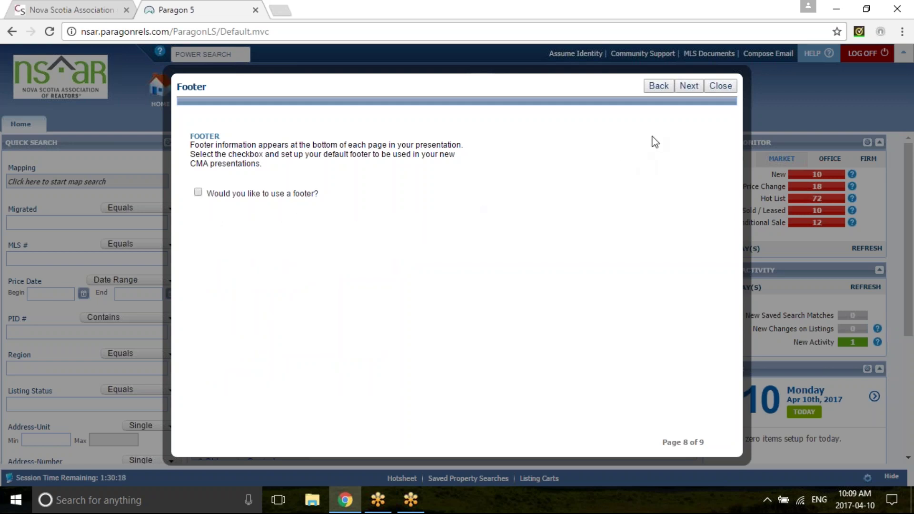
pyautogui.click(690, 86)
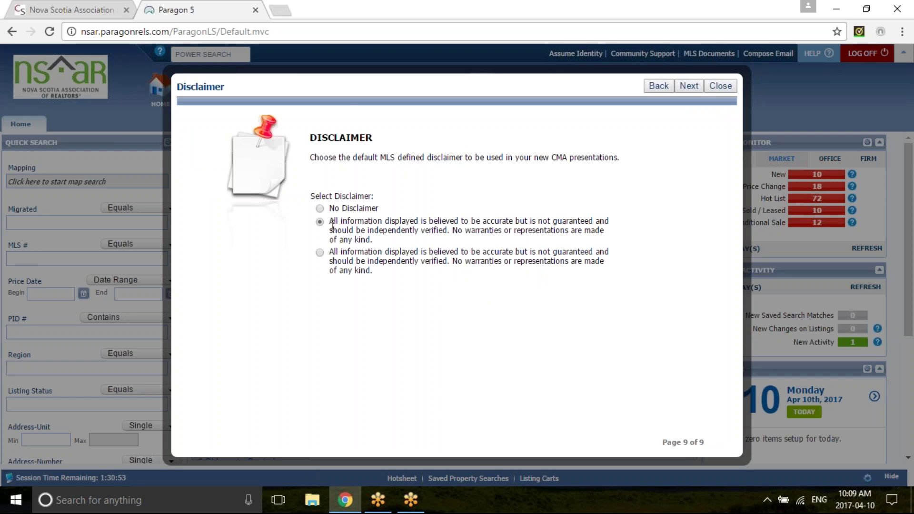
# Choose No Disclaimer as the default and close the completed wizard.
pyautogui.moveTo(332, 223); pyautogui.dragTo(392, 269)
pyautogui.click(393, 268)
pyautogui.moveTo(335, 252); pyautogui.dragTo(379, 268)
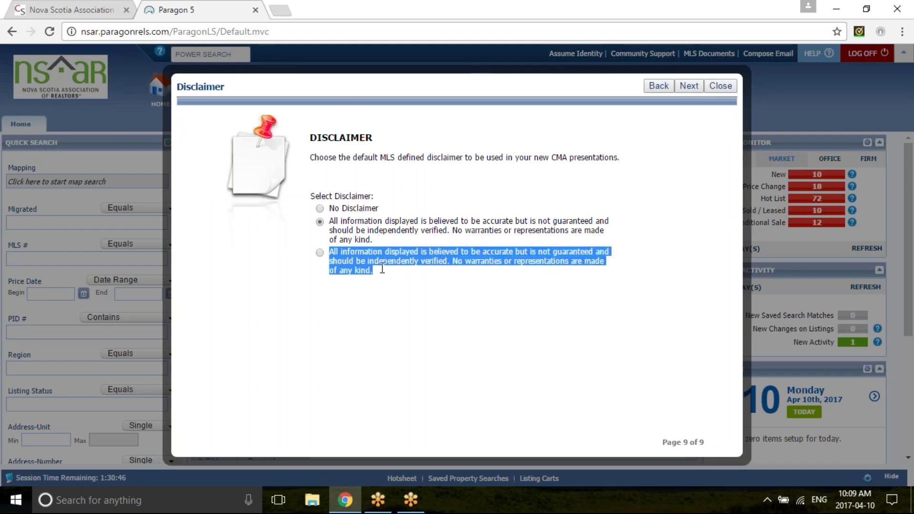
pyautogui.click(385, 261)
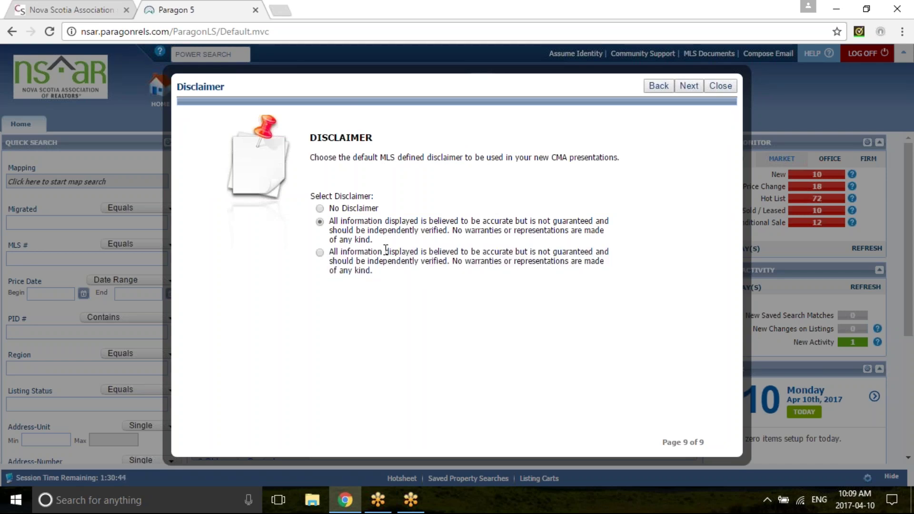
pyautogui.click(318, 209)
pyautogui.click(689, 87)
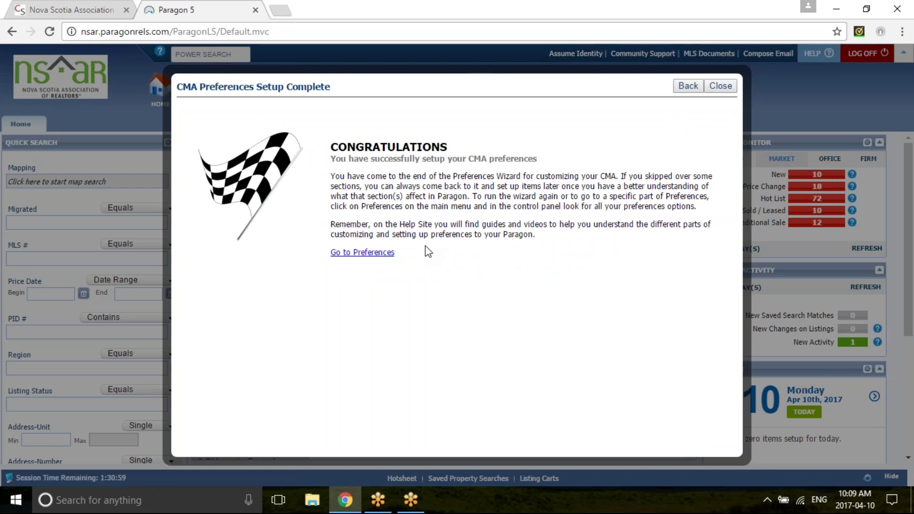
pyautogui.click(713, 87)
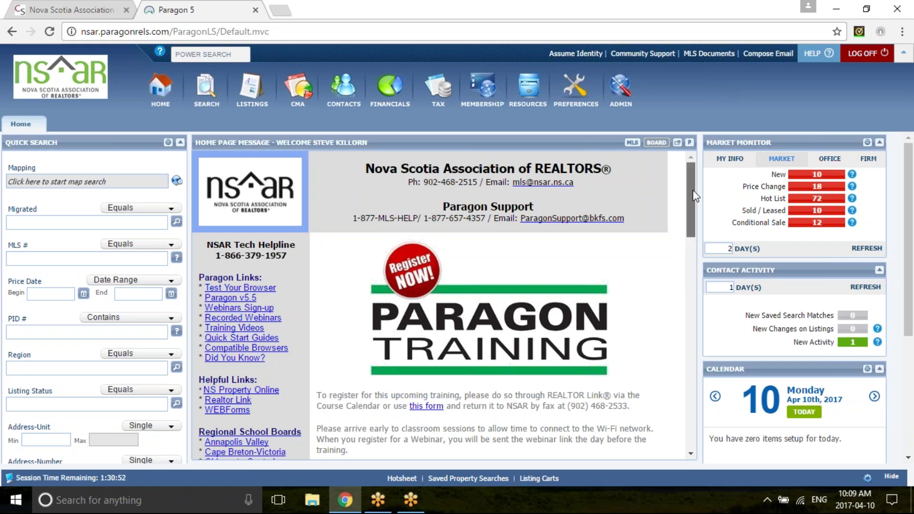
# Open Preferences > CMA to display the CMA Presentation Setup sections.
pyautogui.scroll(-1, 695, 195)
pyautogui.scroll(1, 690, 176)
pyautogui.click(580, 88)
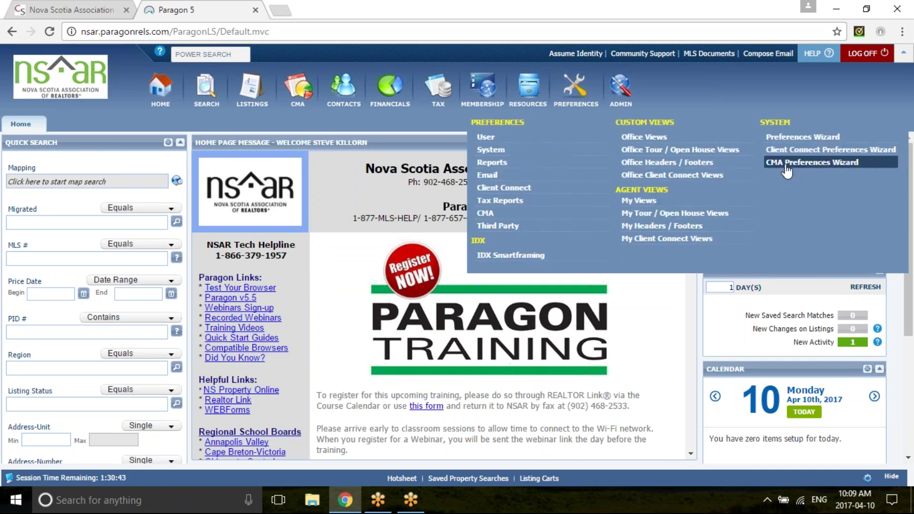
pyautogui.click(812, 163)
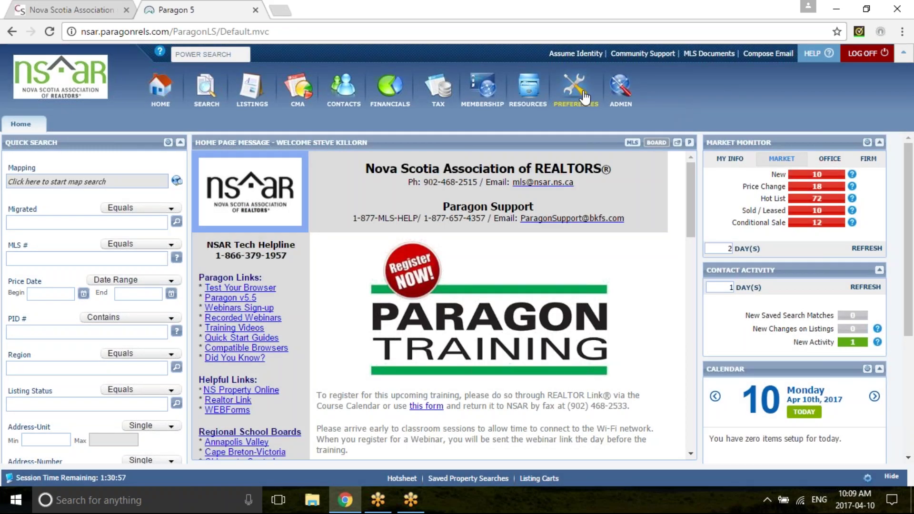
pyautogui.moveTo(576, 92)
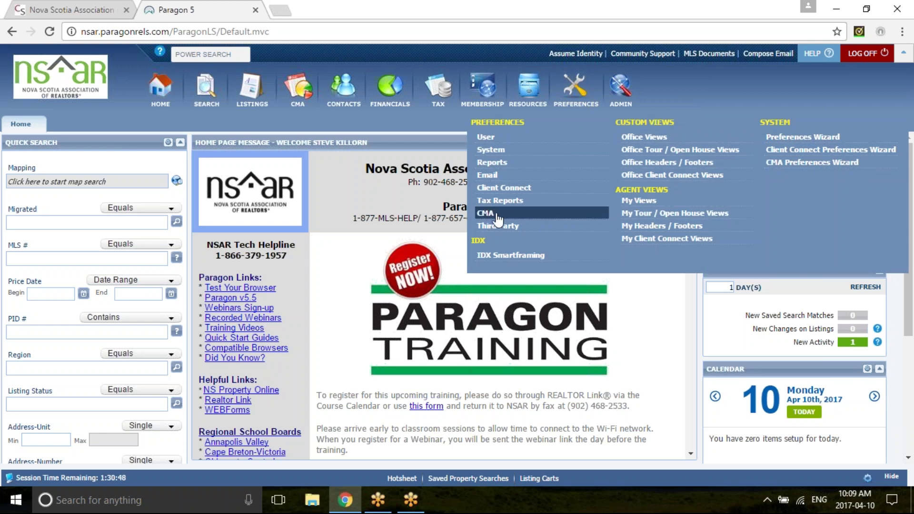
pyautogui.click(474, 214)
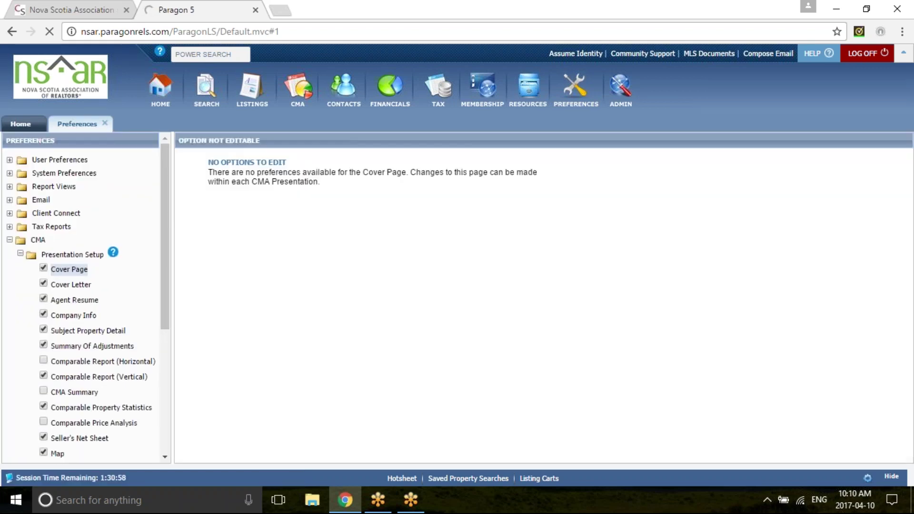
# Select Cover Page, then Cover Letter, to show Cover Letter #1's empty editor.
pyautogui.scroll(-3, 62, 309)
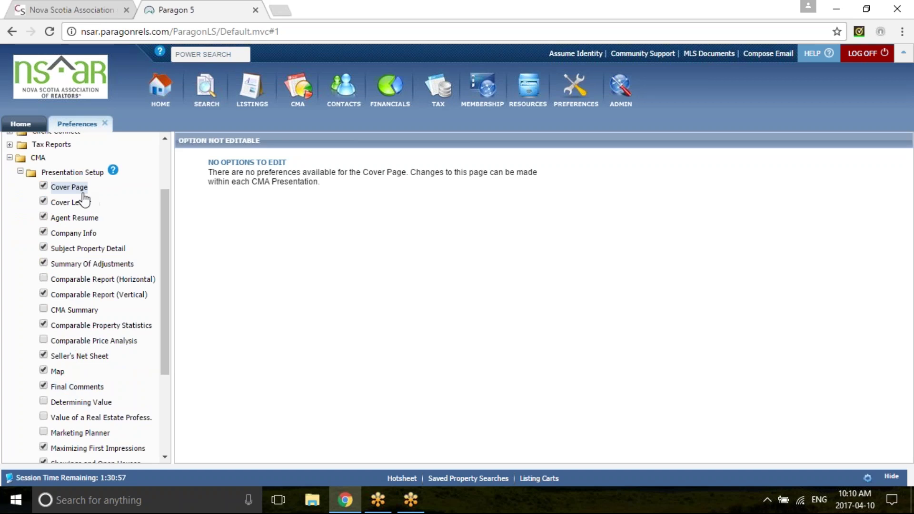
pyautogui.click(69, 188)
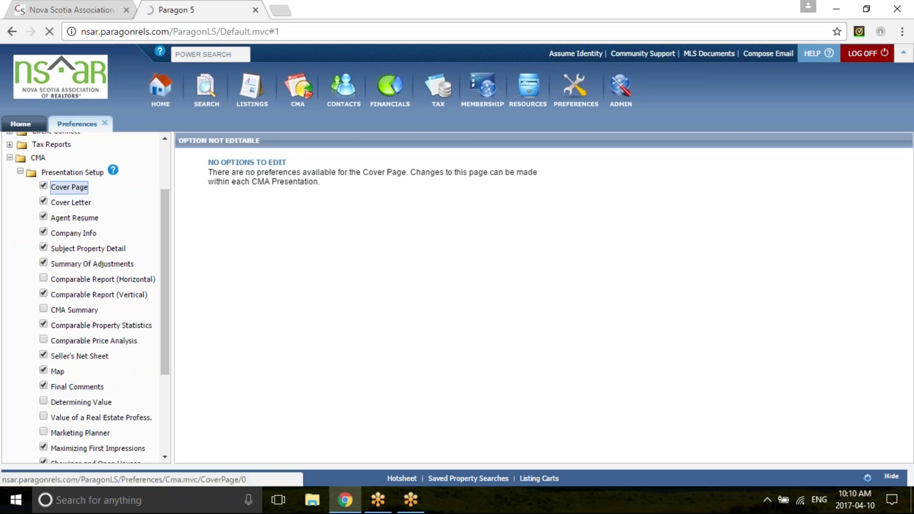
pyautogui.click(64, 202)
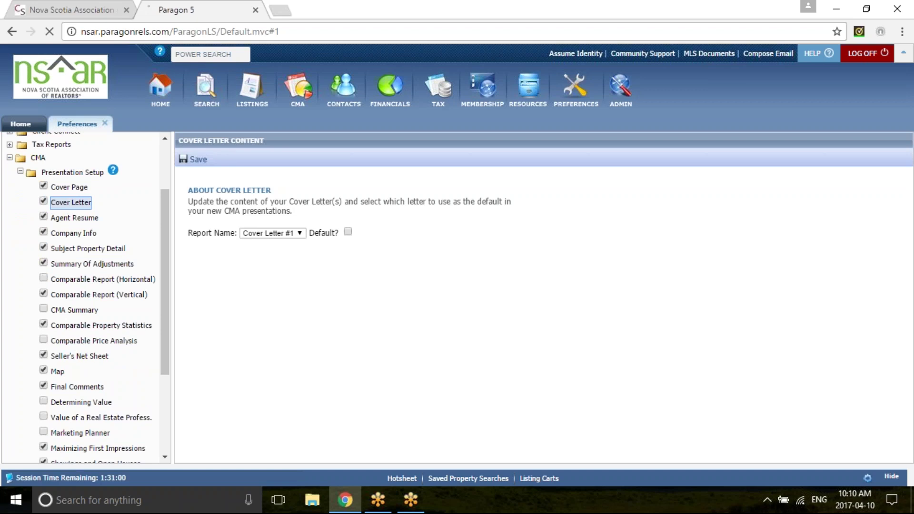
pyautogui.click(69, 188)
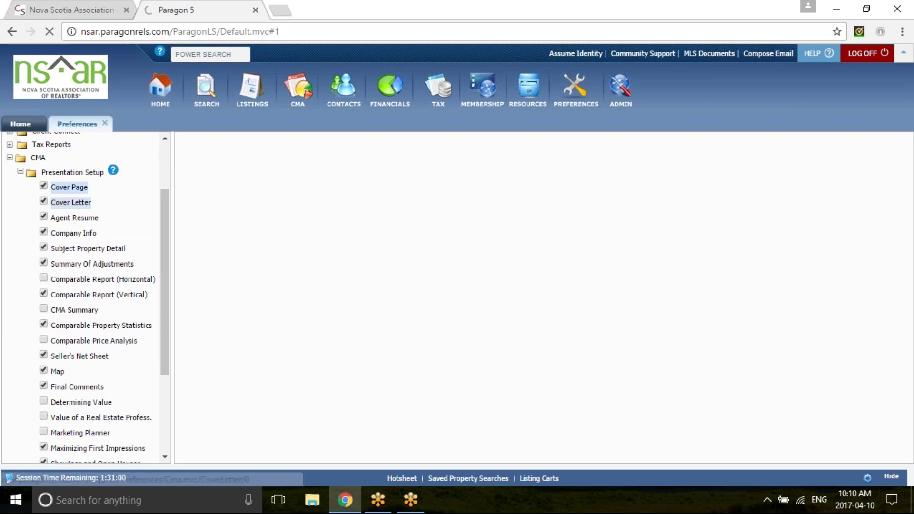
pyautogui.click(71, 203)
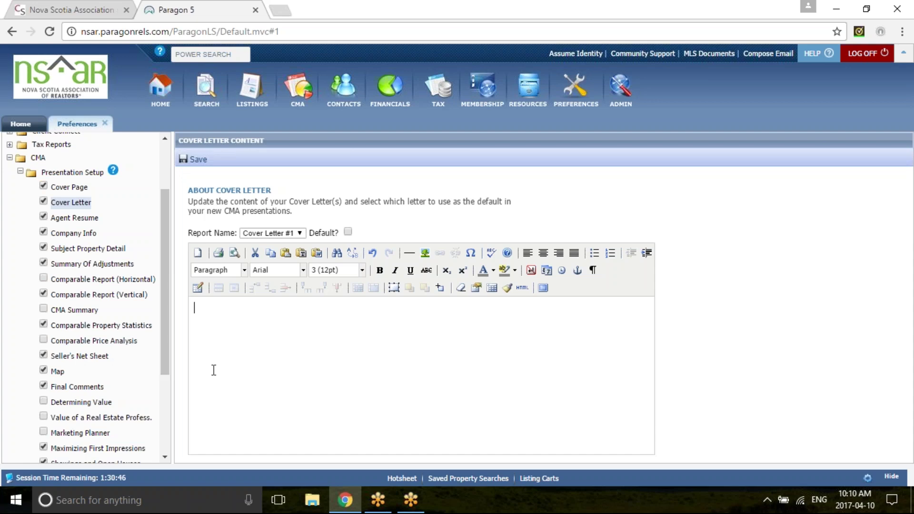
pyautogui.moveTo(168, 350); pyautogui.dragTo(159, 431)
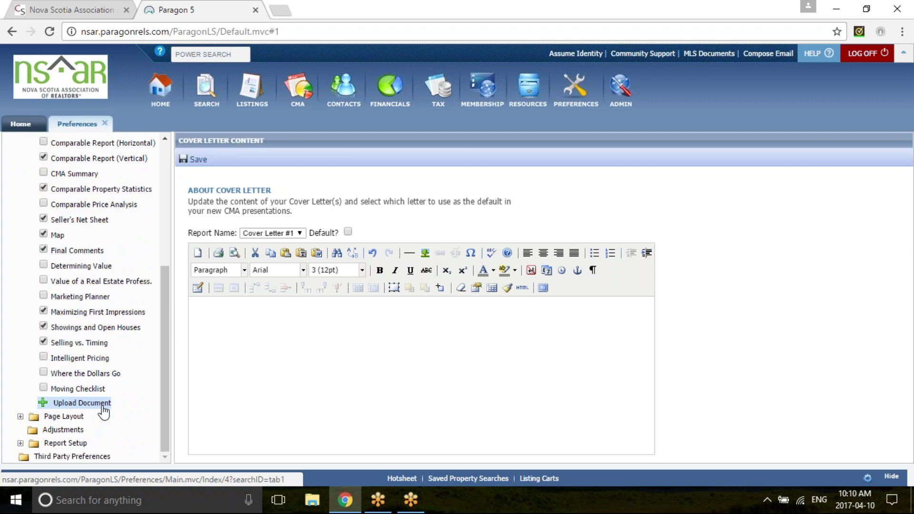
# Start a document upload for CMA presentations, then cancel it without adding a file.
pyautogui.click(77, 403)
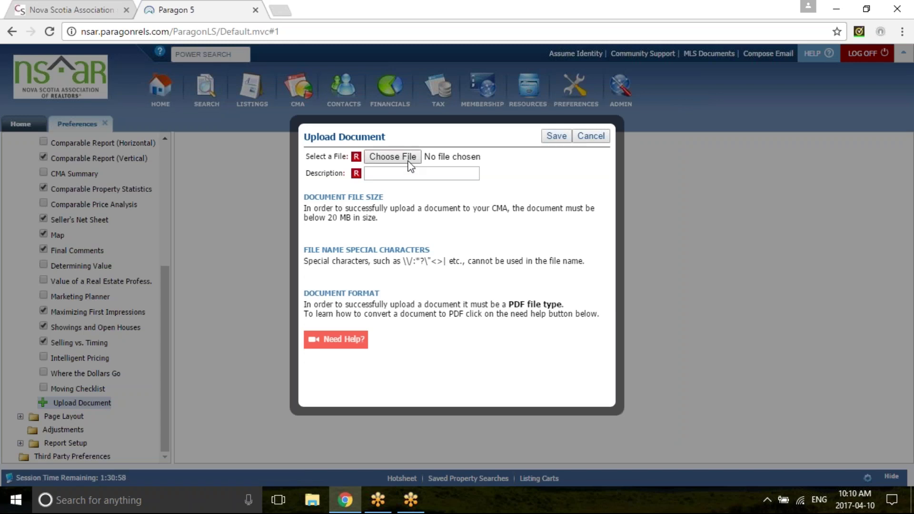
pyautogui.click(411, 173)
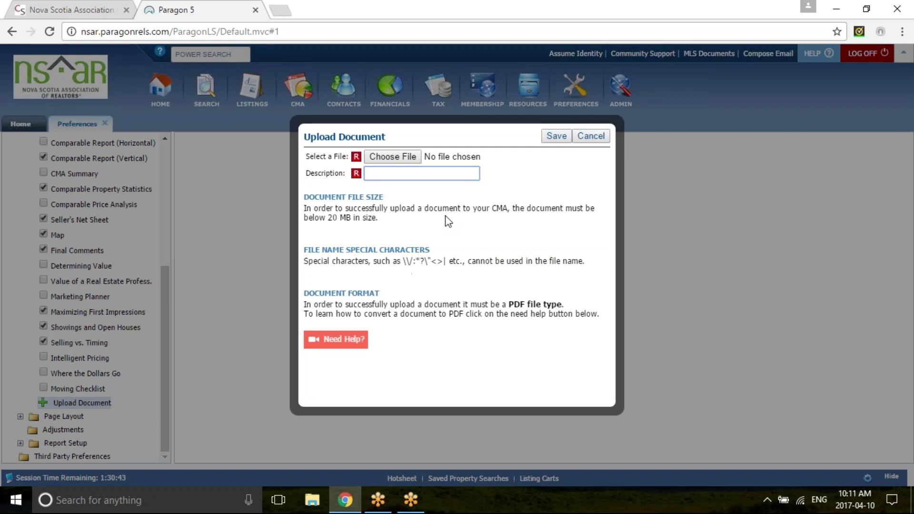
pyautogui.click(592, 137)
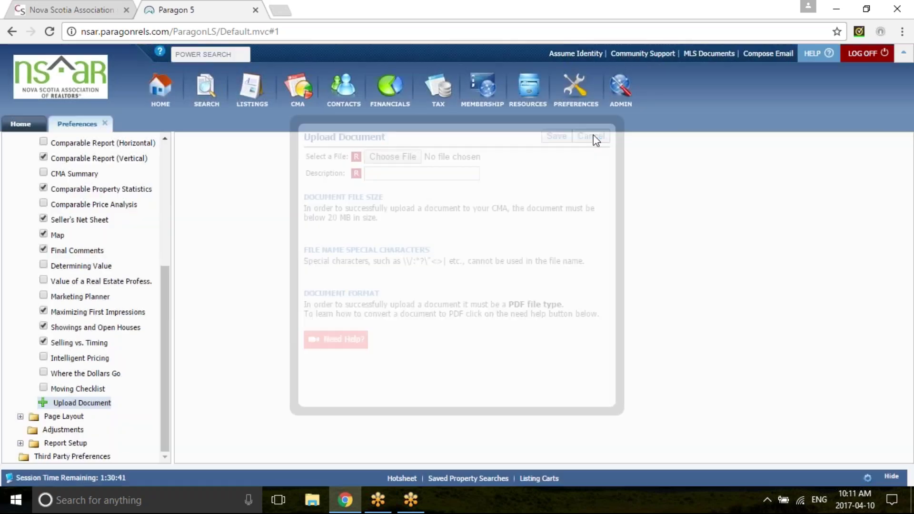
pyautogui.moveTo(167, 292); pyautogui.dragTo(165, 175)
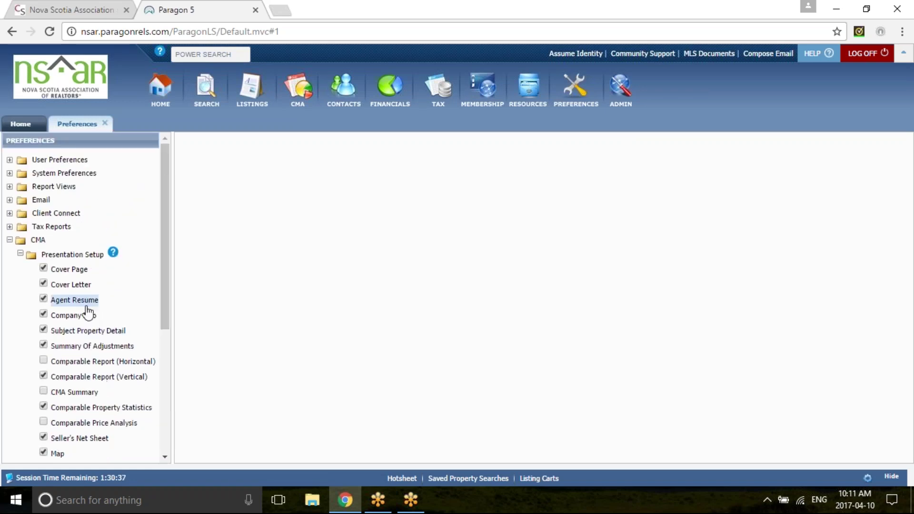
# Collapse the Presentation Setup and CMA preference groups and start the CMA Wizard via CMA > Presentations/Setup.
pyautogui.scroll(-3, 88, 310)
pyautogui.moveTo(166, 350); pyautogui.dragTo(167, 309)
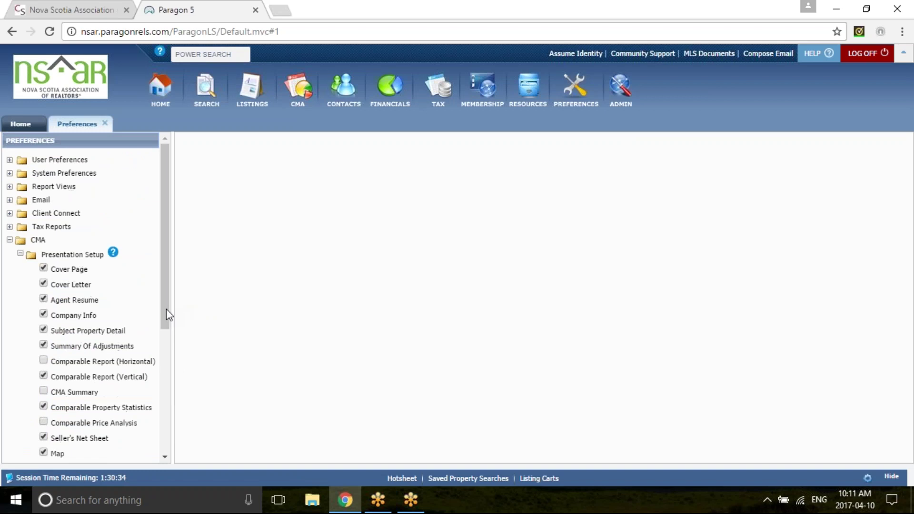
pyautogui.click(20, 253)
pyautogui.click(10, 240)
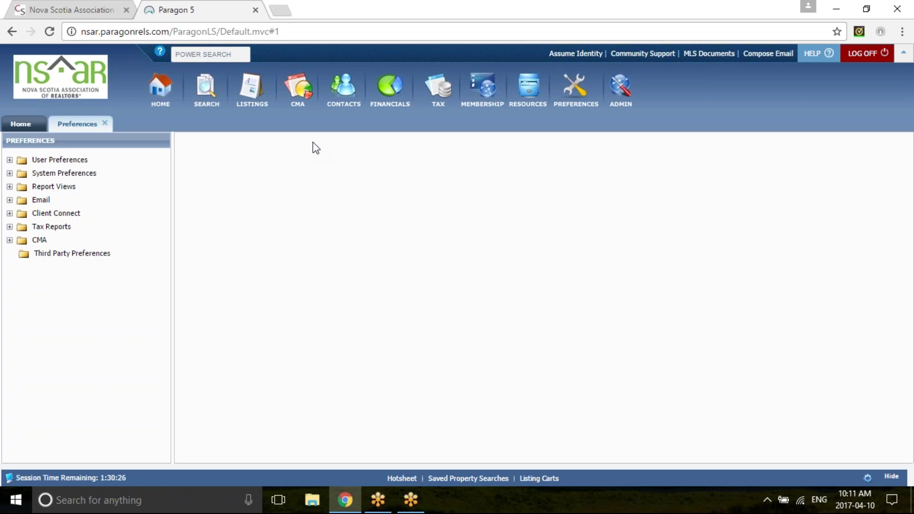
pyautogui.moveTo(297, 91)
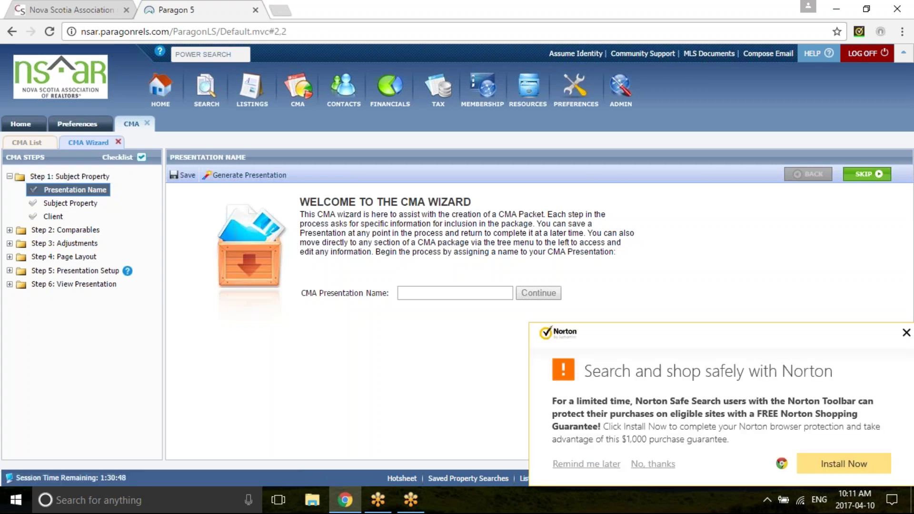
# Dismiss the Norton advertisement popup and switch through the Paragon 5 and NSAR dashboard tabs.
pyautogui.click(907, 332)
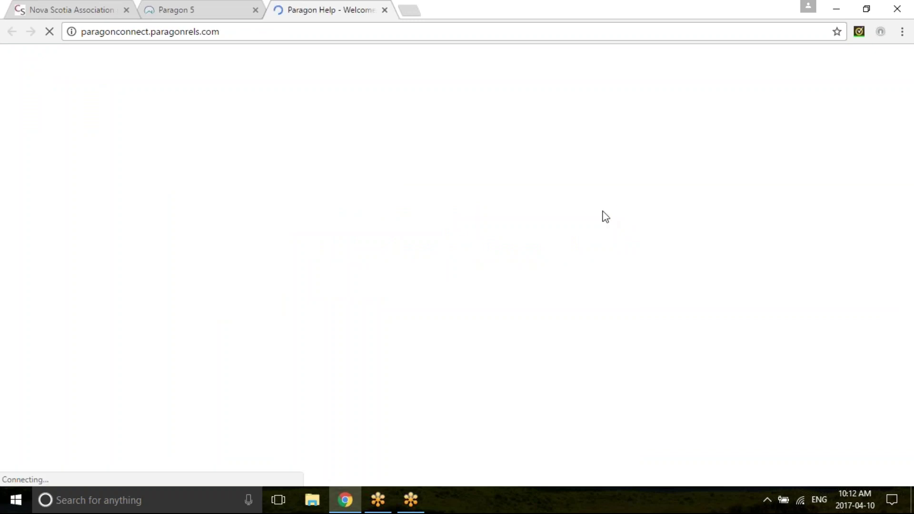
pyautogui.click(218, 14)
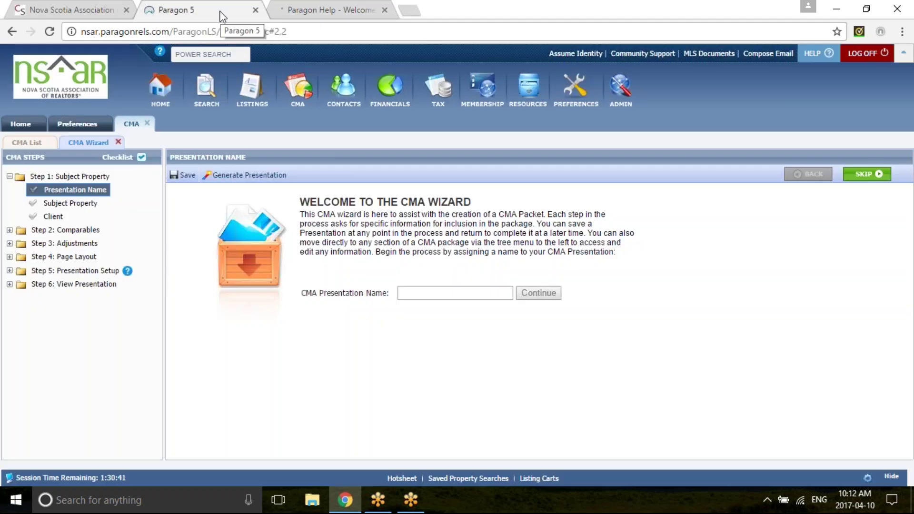
pyautogui.click(91, 12)
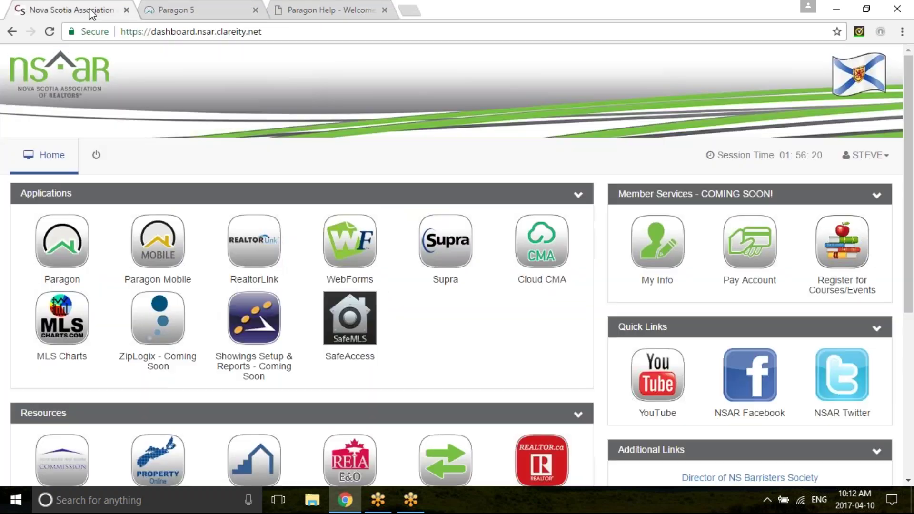
# On the Paragon Help tab, zoom the page to 90% and open the CMA help guides.
pyautogui.click(324, 12)
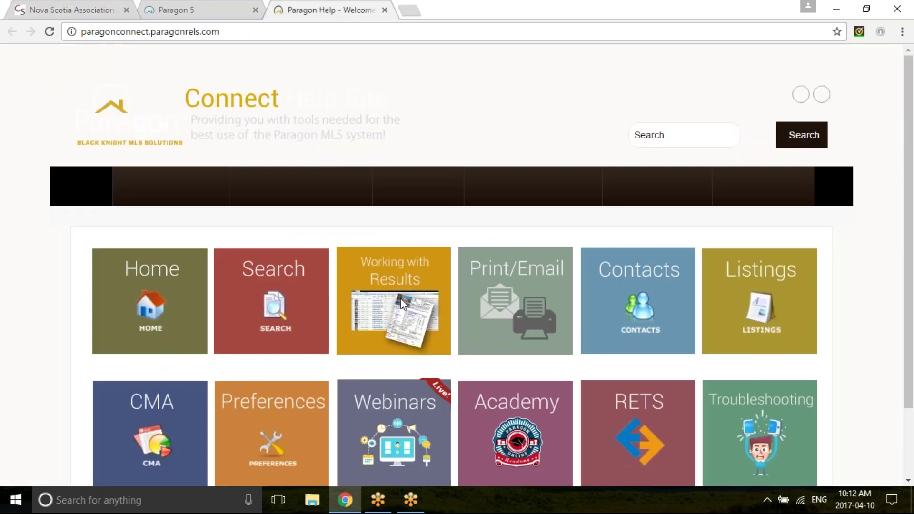
pyautogui.scroll(-3, 861, 347)
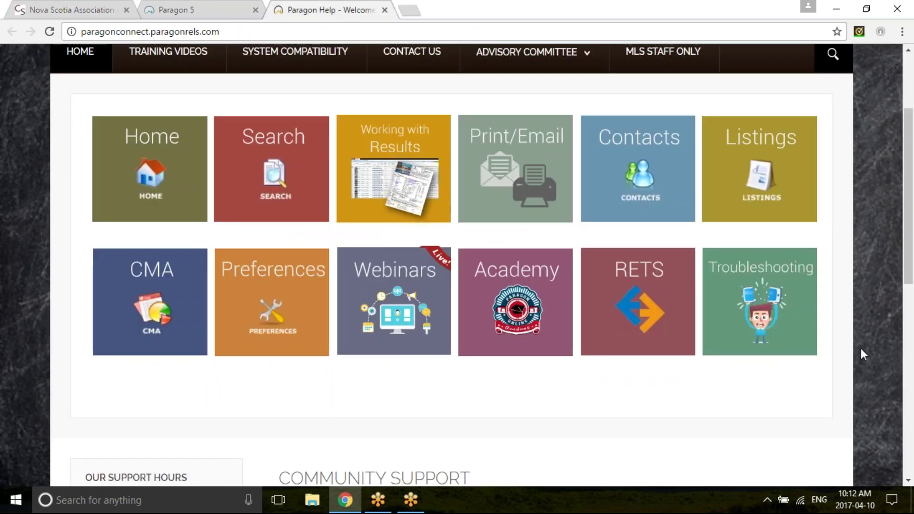
pyautogui.hotkey('ctrl', '-')
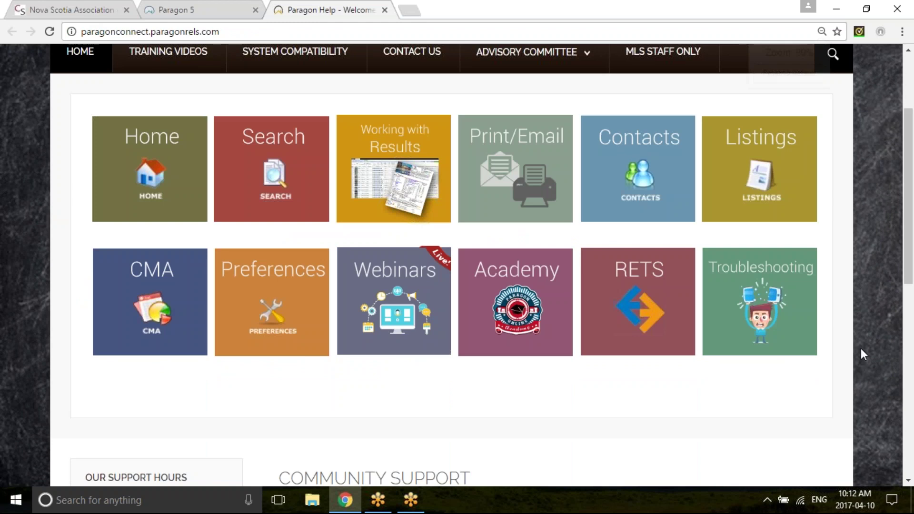
pyautogui.click(184, 274)
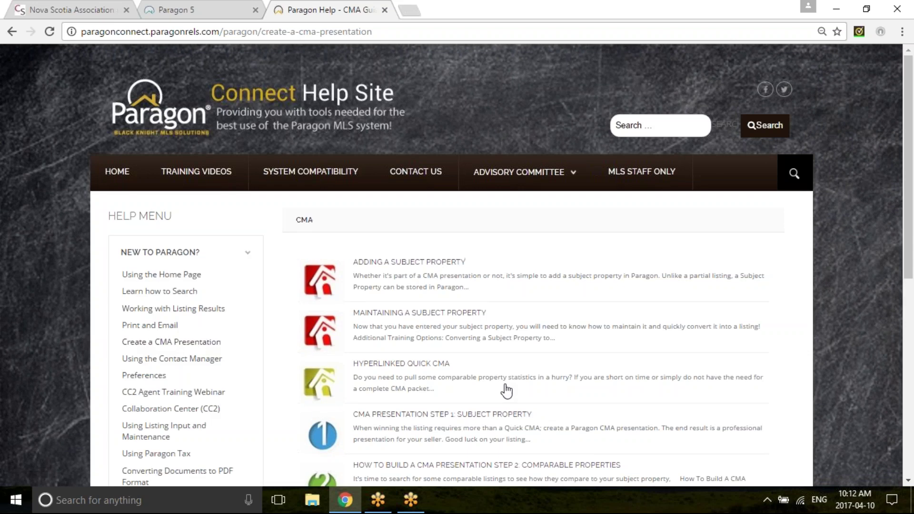
# Browse the CMA help articles and open 'CMA Presentation Step 1: Subject Property'.
pyautogui.scroll(-4, 418, 324)
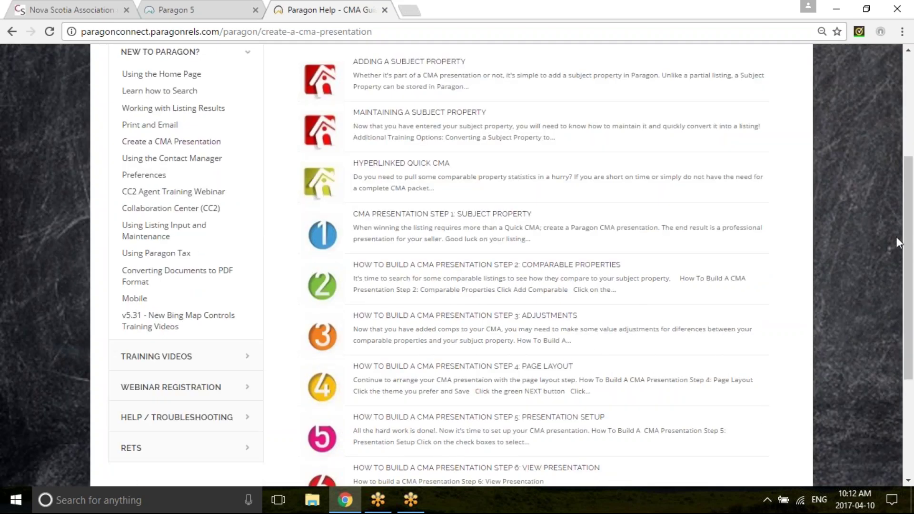
pyautogui.scroll(-3, 910, 366)
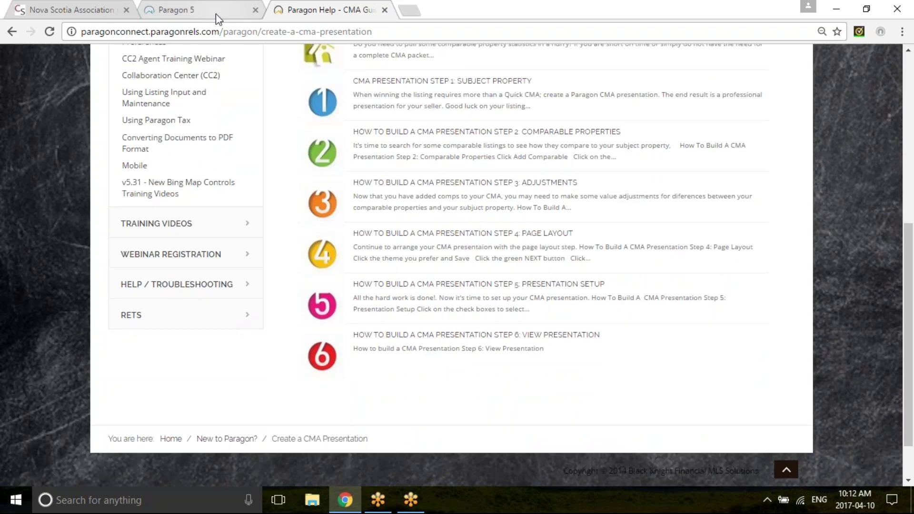
pyautogui.click(216, 15)
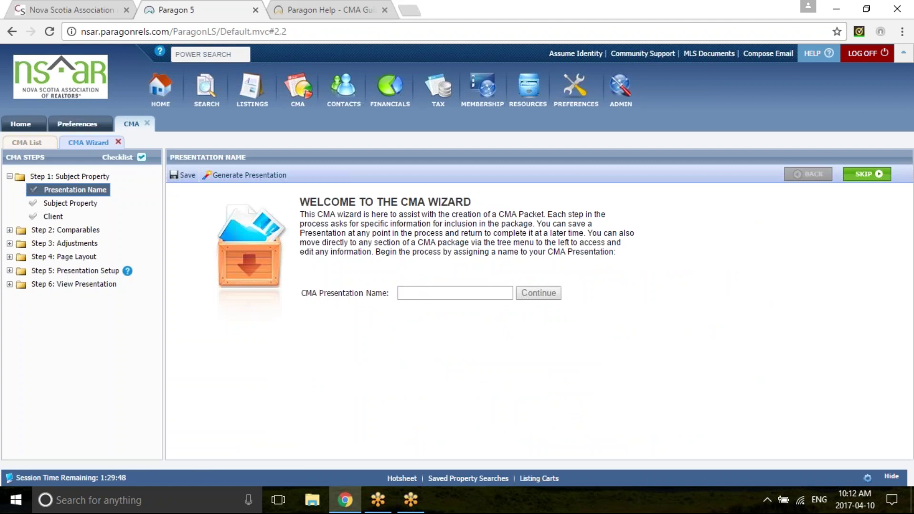
pyautogui.click(319, 13)
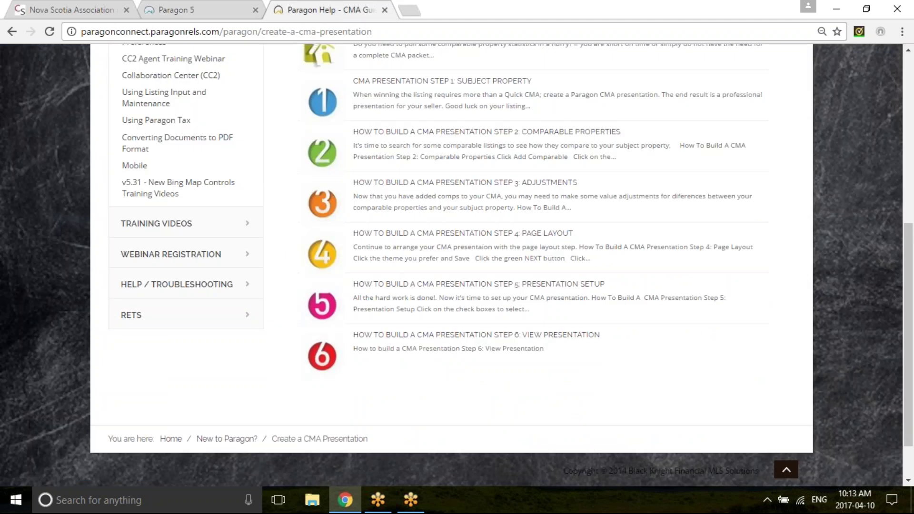
pyautogui.click(579, 301)
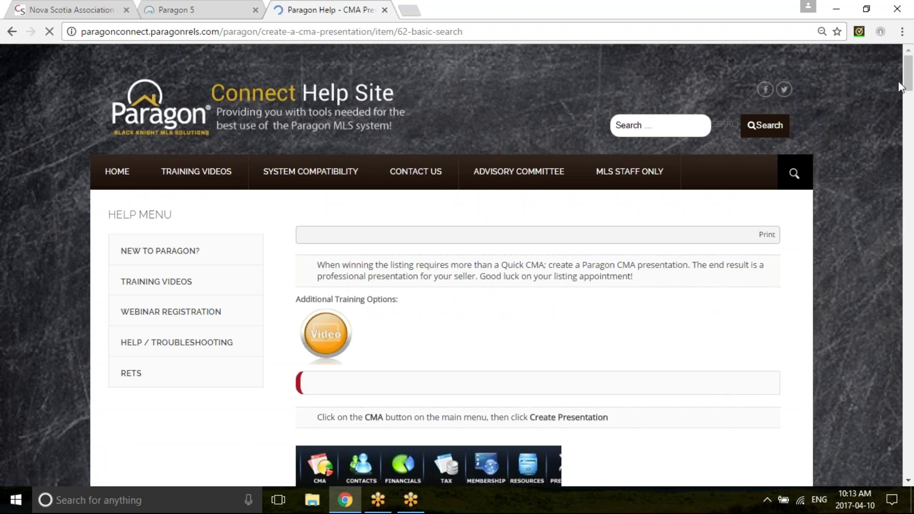
# Read through the Step 1 article, then open its training video page.
pyautogui.scroll(-1, 909, 93)
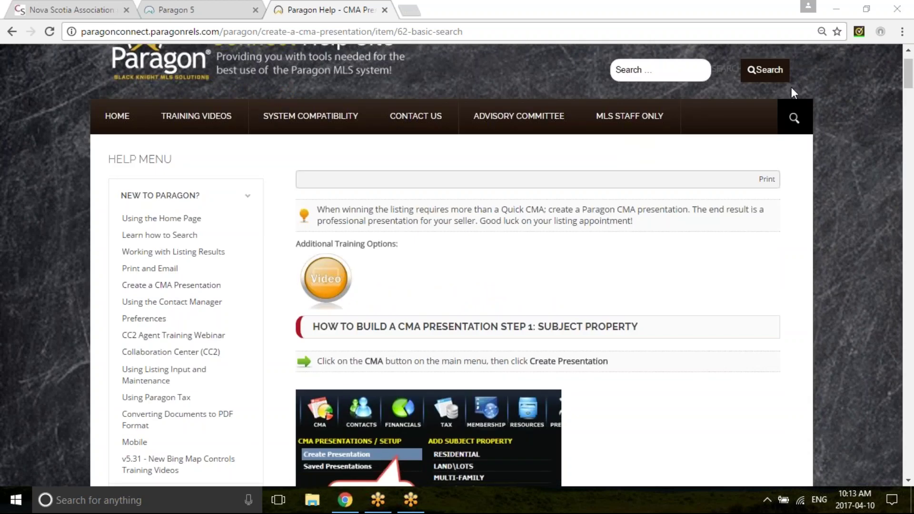
pyautogui.scroll(-7, 791, 87)
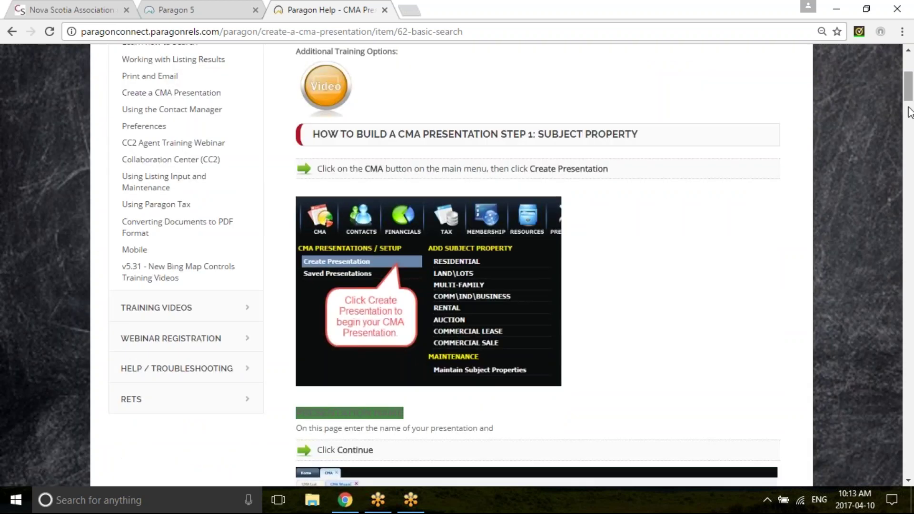
pyautogui.scroll(-13, 909, 116)
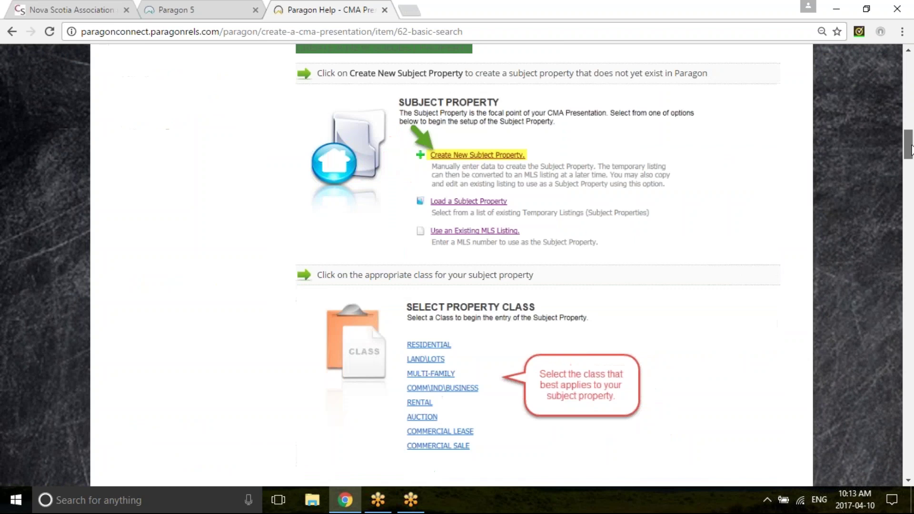
pyautogui.moveTo(911, 140); pyautogui.dragTo(912, 95)
pyautogui.scroll(3, 828, 148)
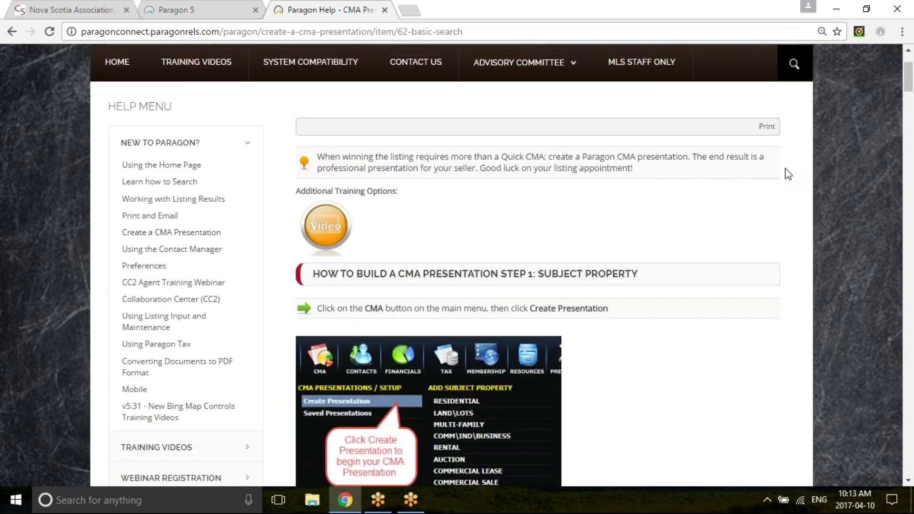
pyautogui.click(328, 228)
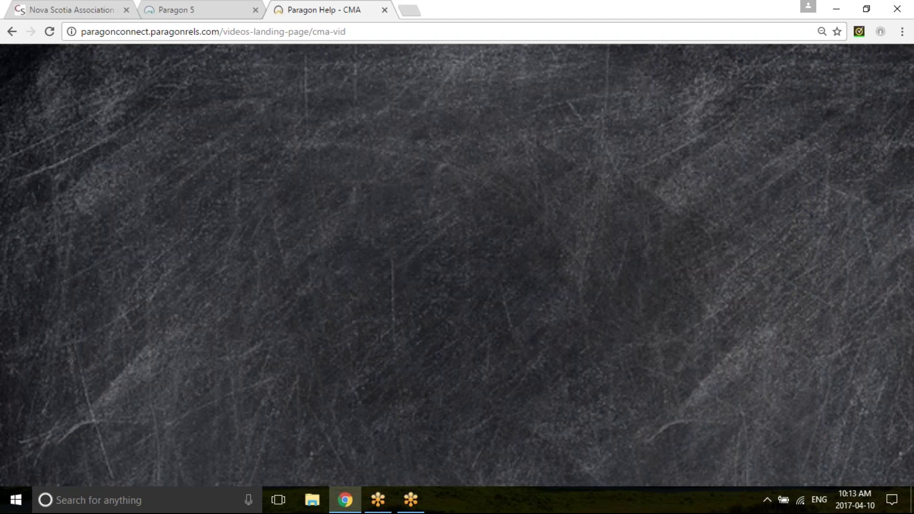
# Open the CMA Presentation Overview video, play it briefly and pause it.
pyautogui.scroll(-3, 833, 316)
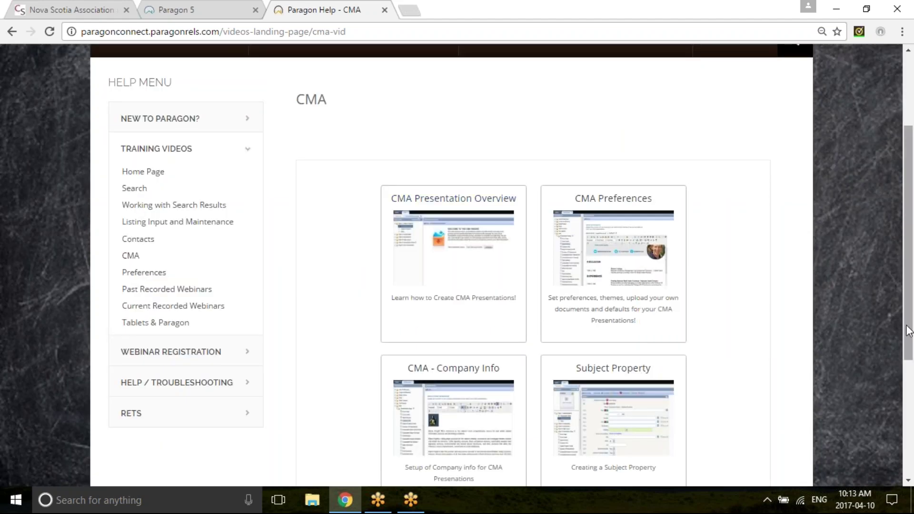
pyautogui.moveTo(907, 324); pyautogui.dragTo(907, 336)
pyautogui.moveTo(463, 226)
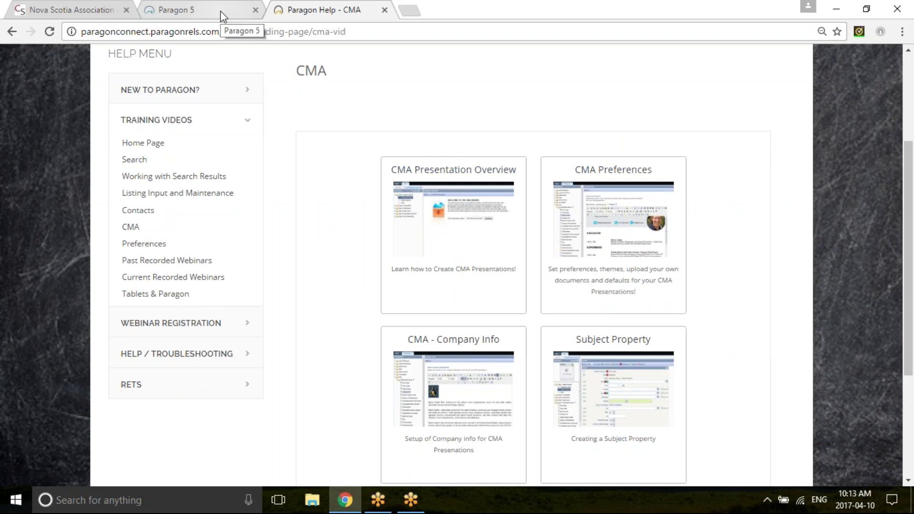
pyautogui.click(464, 176)
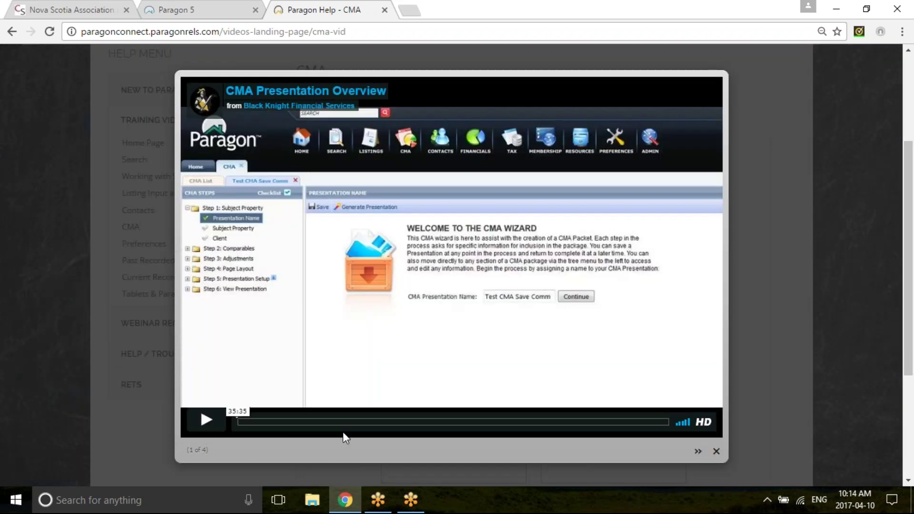
pyautogui.click(208, 426)
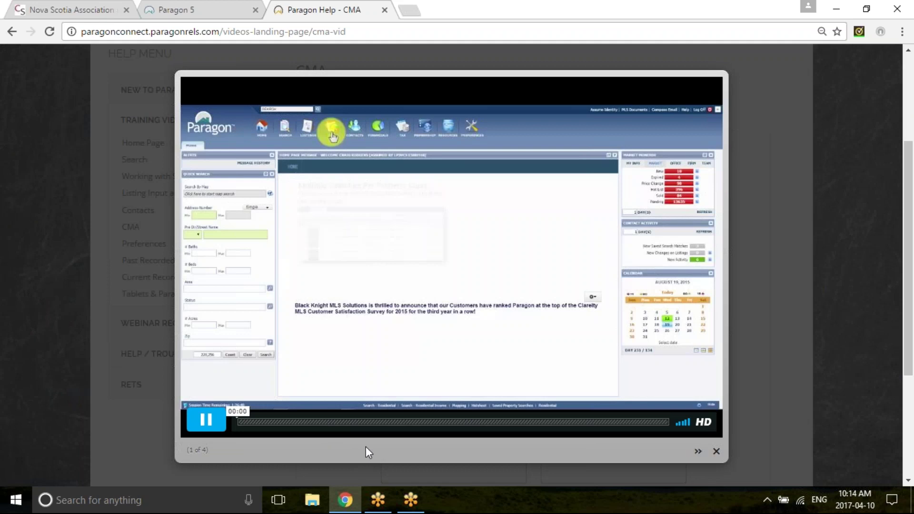
pyautogui.click(206, 420)
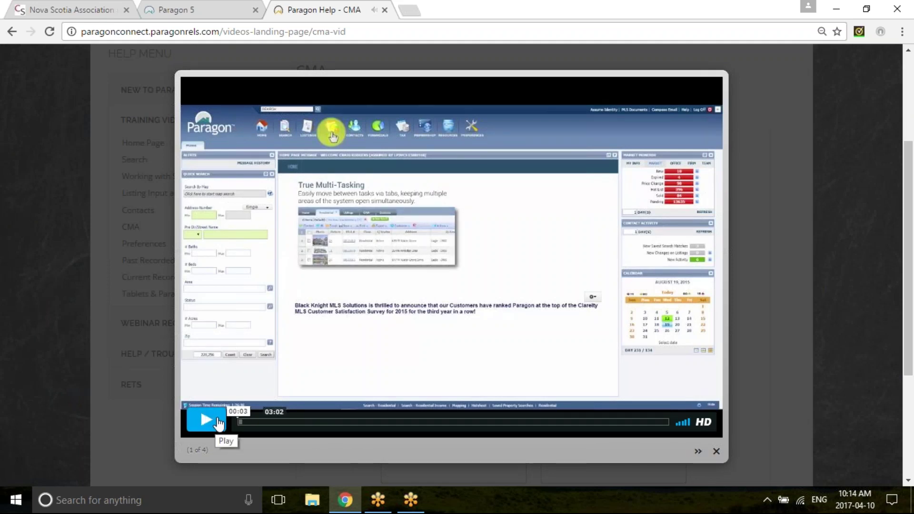
# Check the Paragon 5 CMA wizard, then return and close the overview video.
pyautogui.click(188, 15)
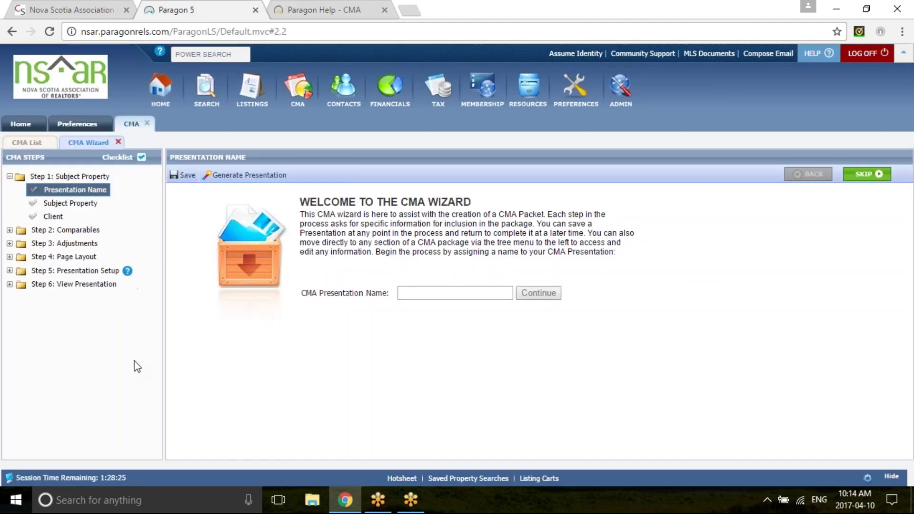
pyautogui.click(331, 15)
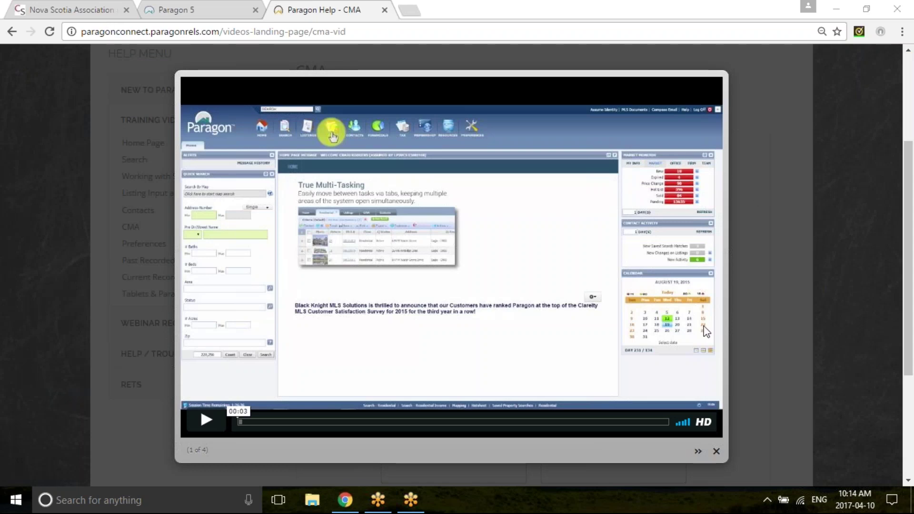
pyautogui.click(716, 451)
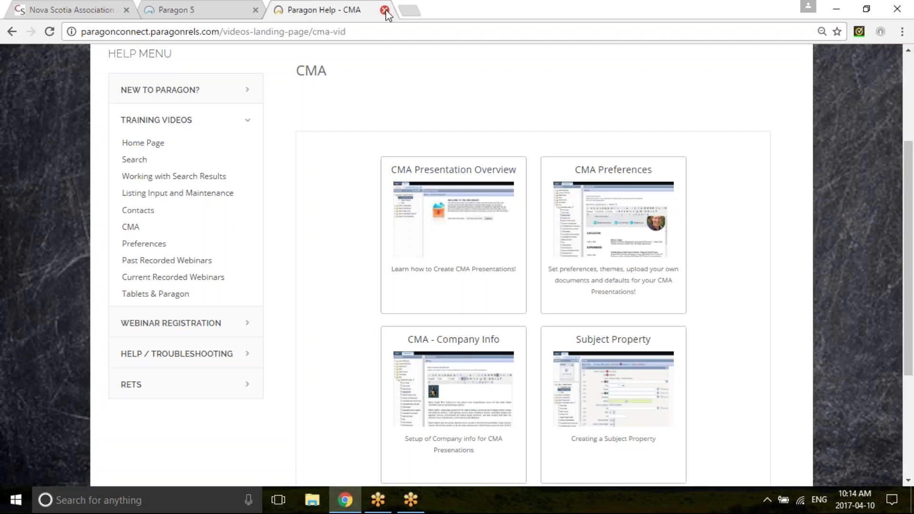
# Close the help site and enter the client's full name, properly capitalised, as the presentation name.
pyautogui.click(384, 10)
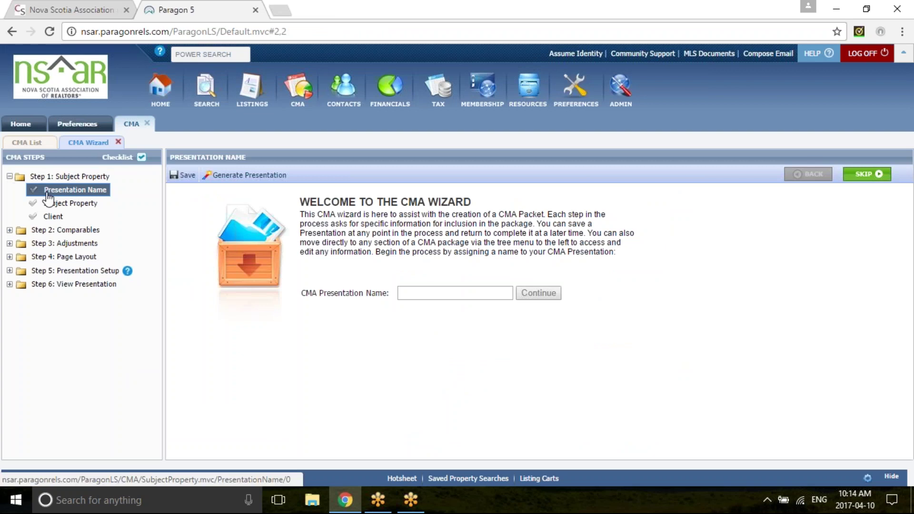
pyautogui.click(414, 294)
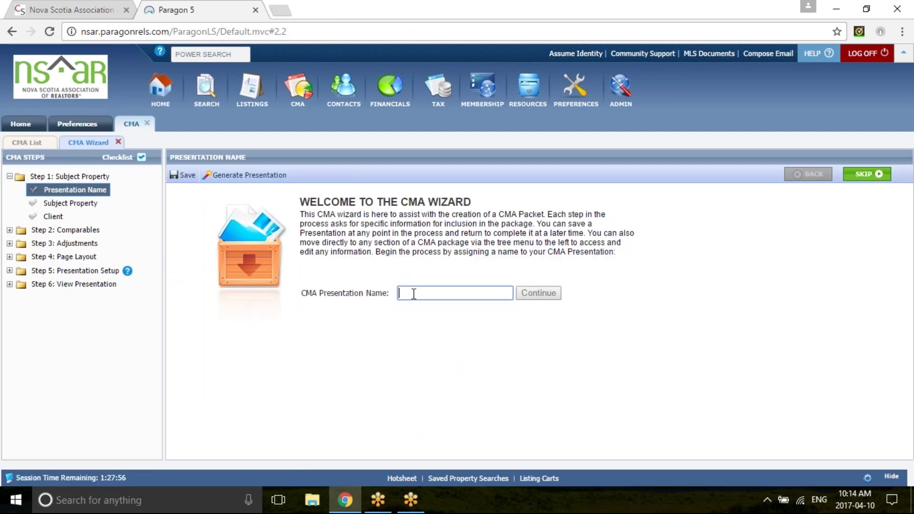
pyautogui.press('capslock')
pyautogui.press('capslock')
pyautogui.press('Left')
pyautogui.press('Left')
pyautogui.press('Left')
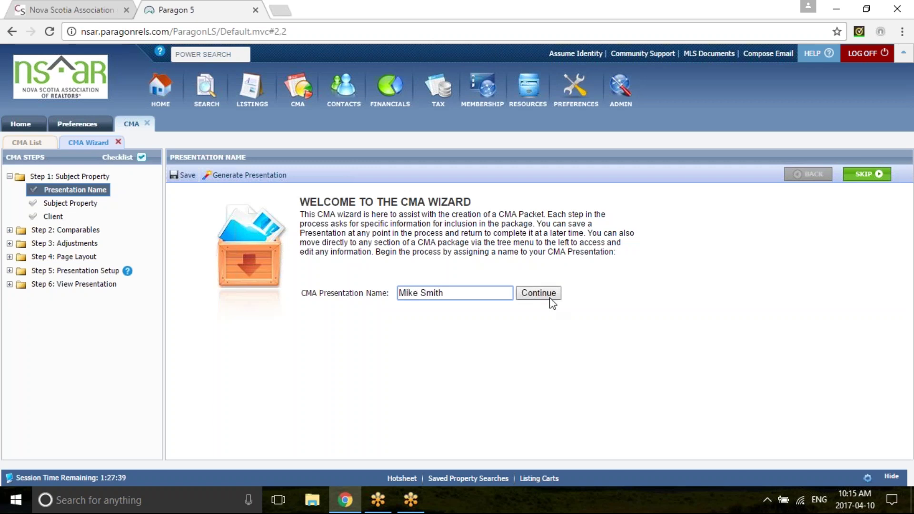
# Save the presentation name and move through the CMA Steps tree to Subject Property.
pyautogui.click(545, 294)
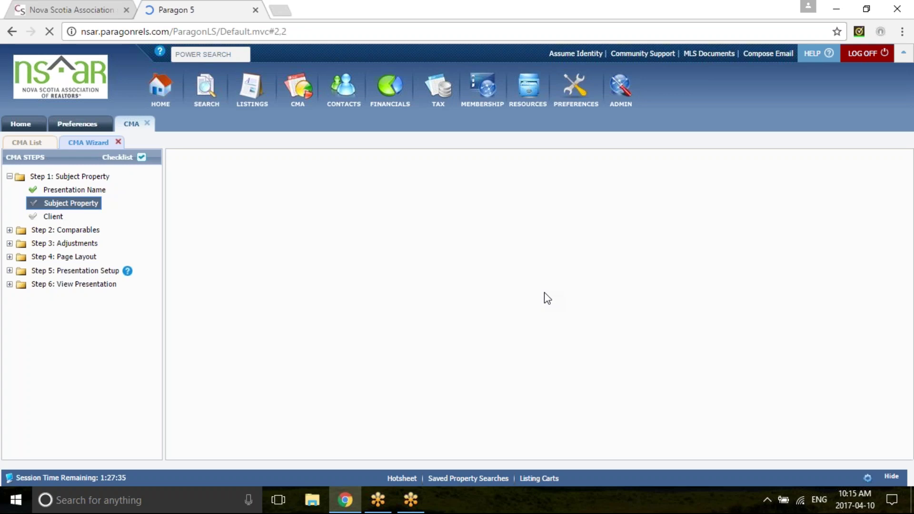
pyautogui.click(445, 263)
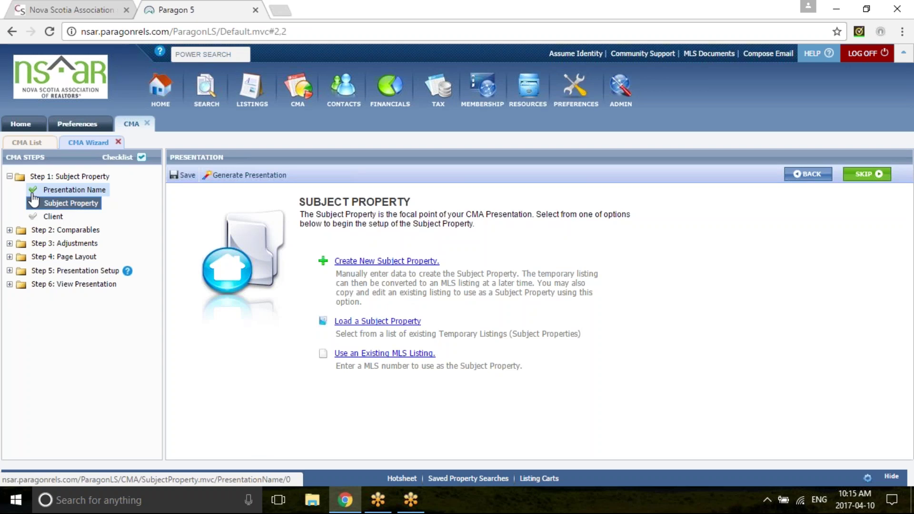
pyautogui.click(10, 230)
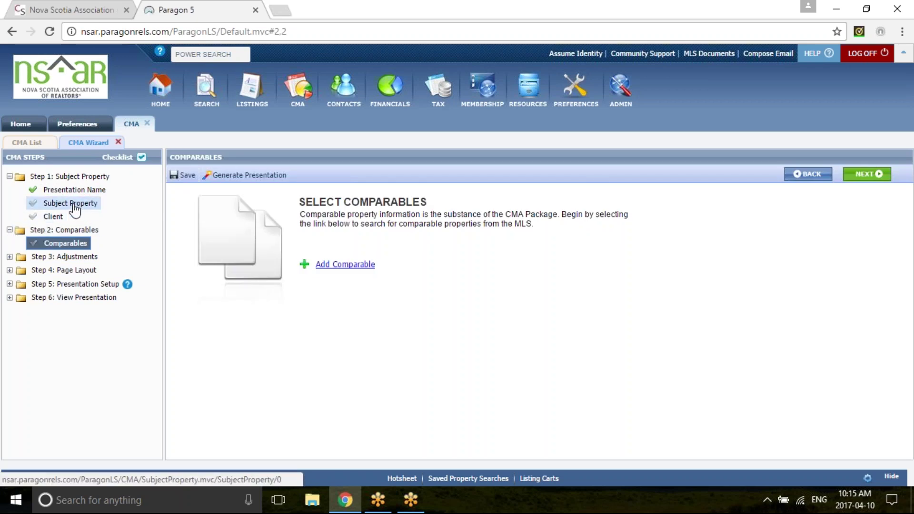
pyautogui.click(64, 192)
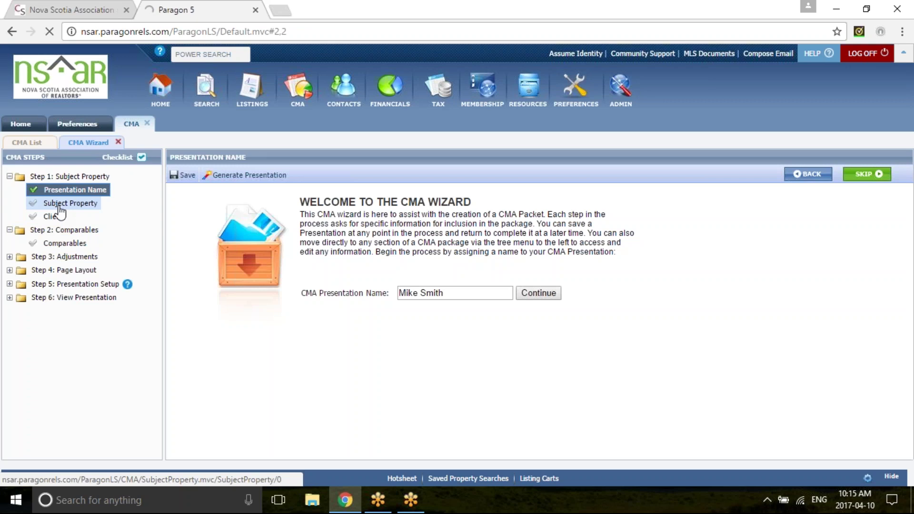
pyautogui.click(61, 205)
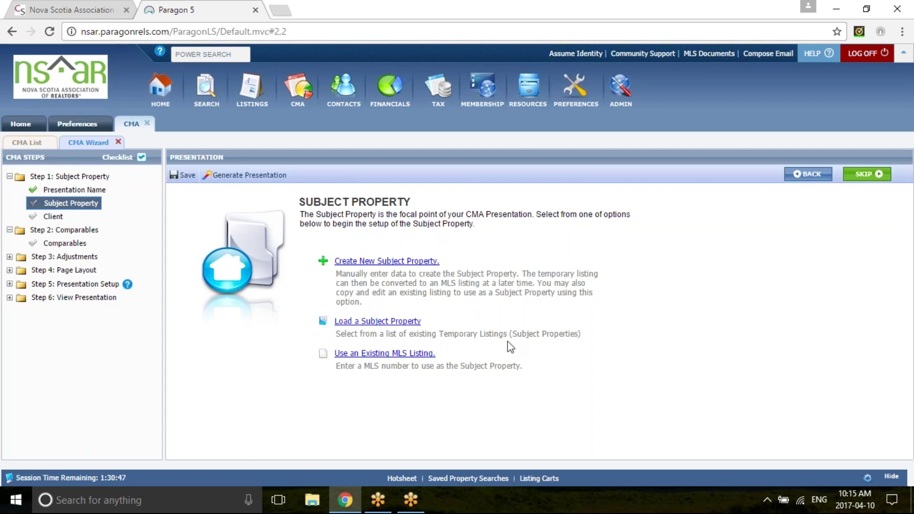
# Start a new Residential subject property and review, then collapse, its Listing Member/Office and Standard sections.
pyautogui.click(397, 262)
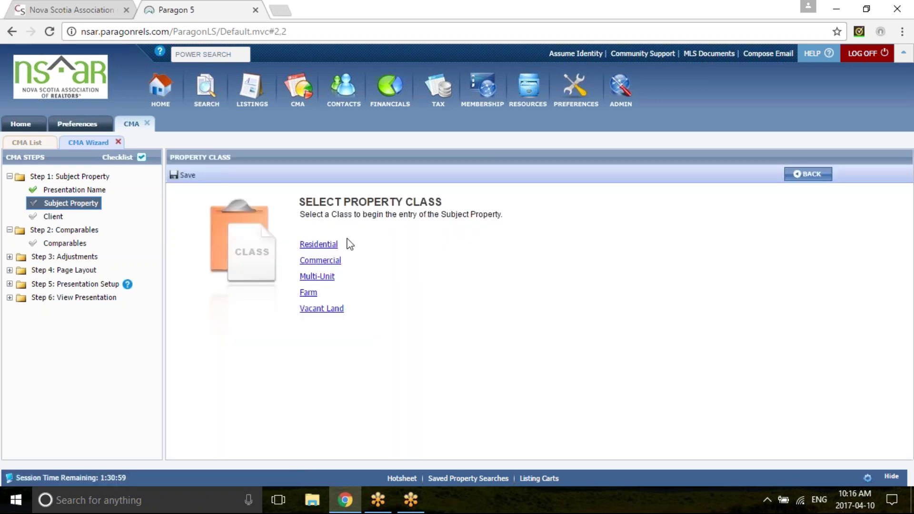
pyautogui.click(319, 245)
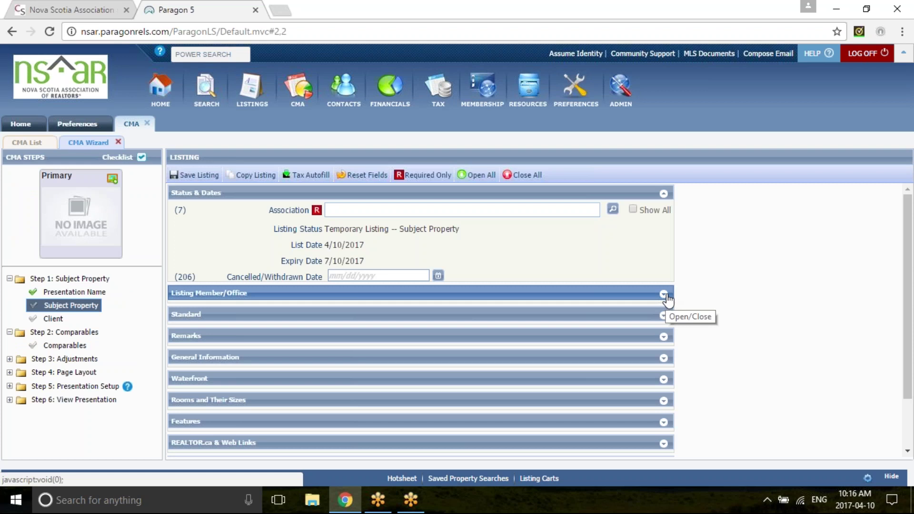
pyautogui.click(664, 294)
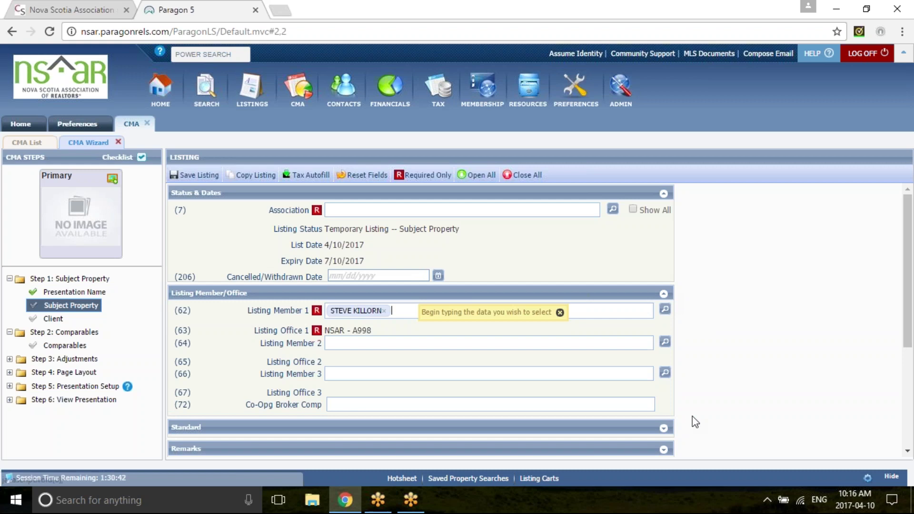
pyautogui.click(664, 428)
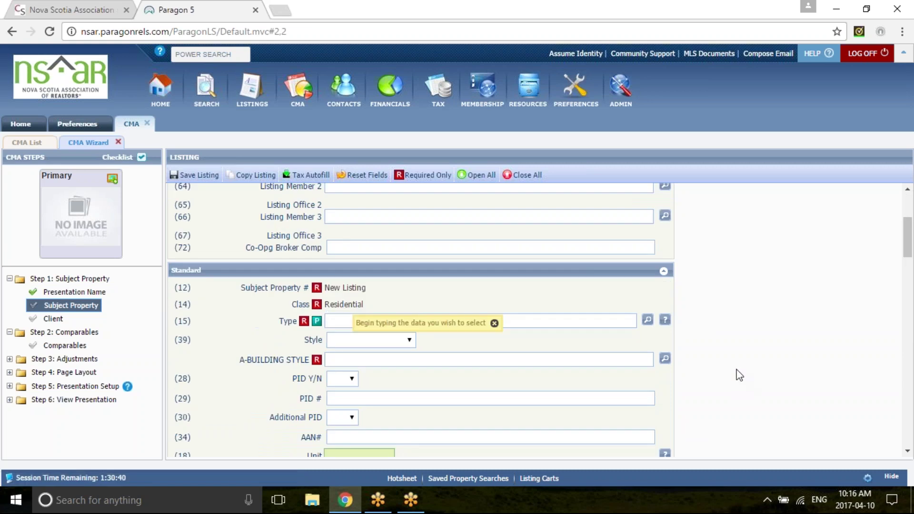
pyautogui.scroll(-5, 739, 377)
pyautogui.scroll(-1, 740, 376)
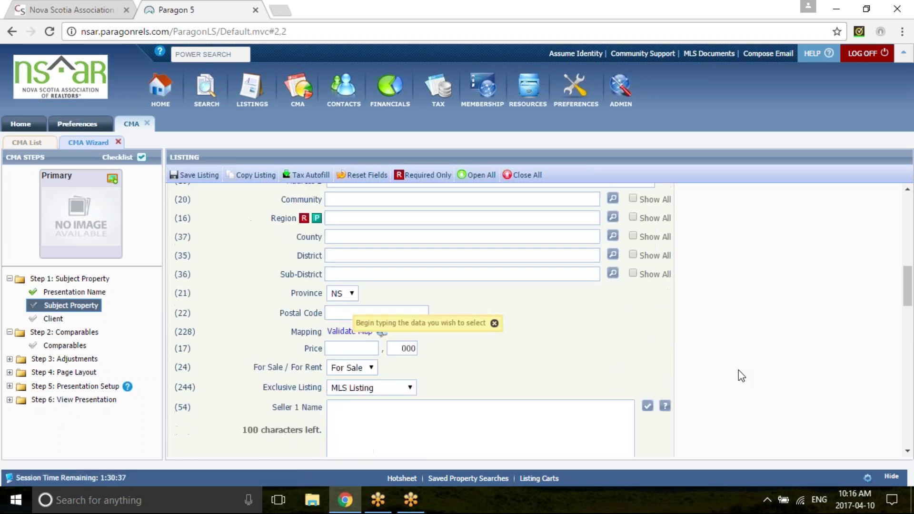
pyautogui.scroll(5, 739, 376)
pyautogui.scroll(4, 738, 370)
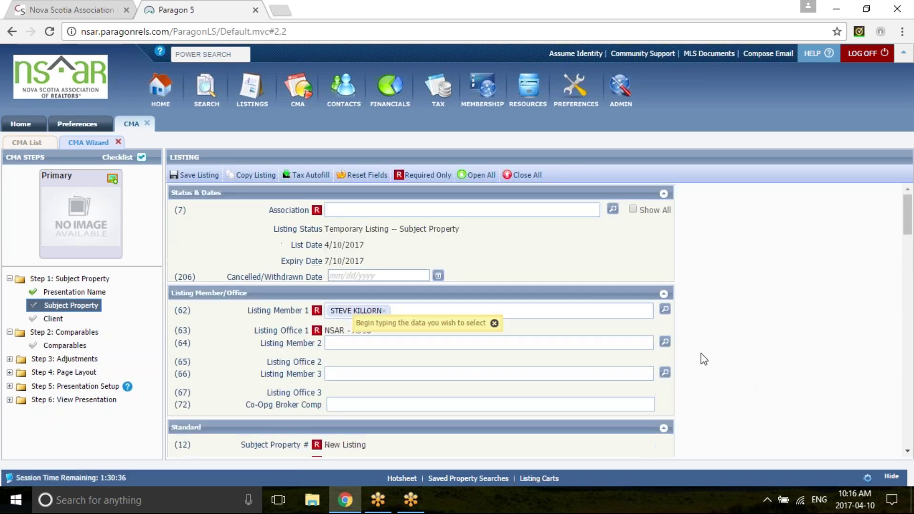
pyautogui.click(663, 428)
pyautogui.click(664, 294)
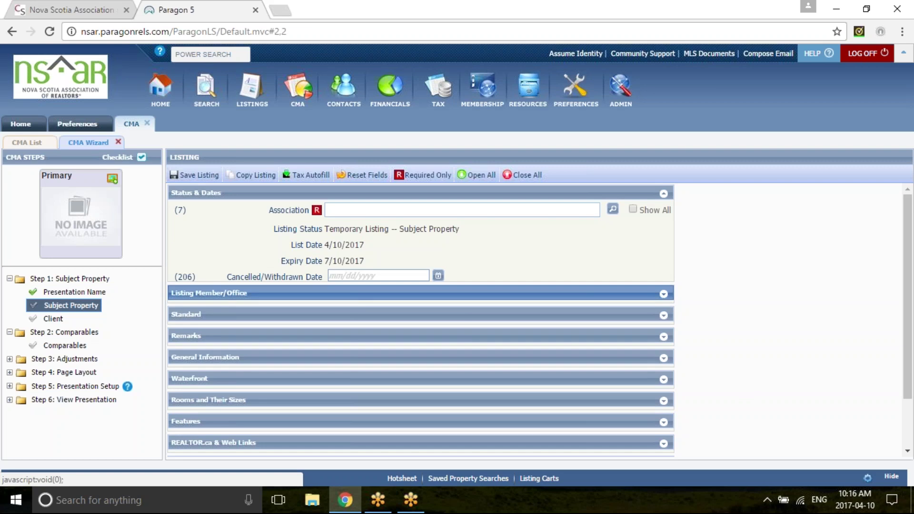
# Expand the Listing Member/Office and Standard sections, then review the Type, address and price fields.
pyautogui.click(664, 294)
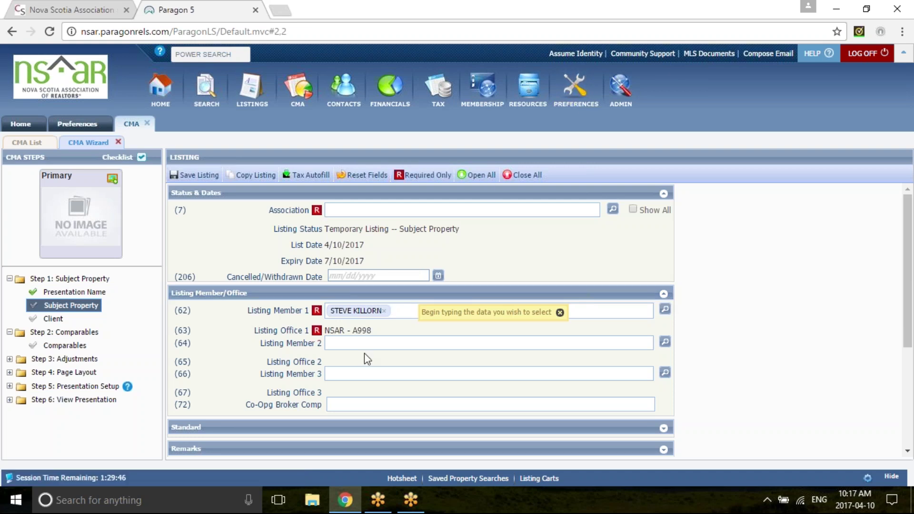
pyautogui.scroll(-2, 522, 407)
pyautogui.scroll(-1, 711, 428)
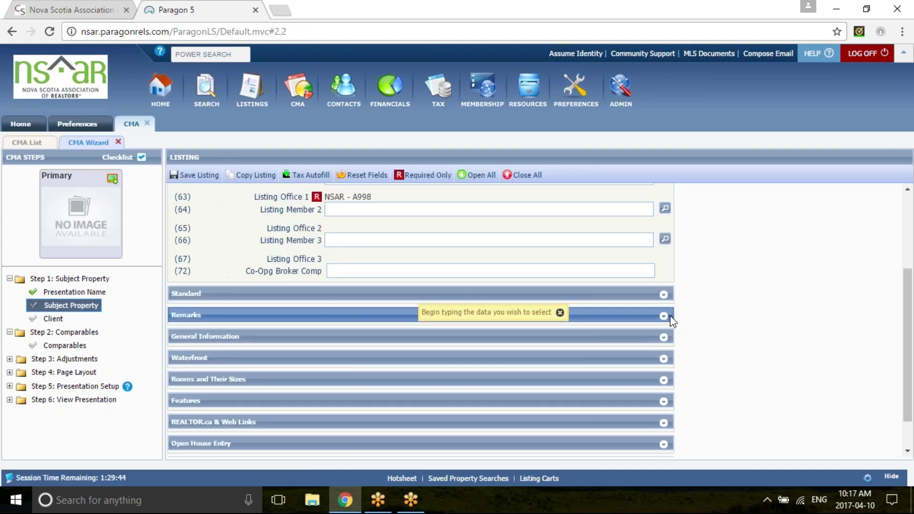
pyautogui.click(664, 296)
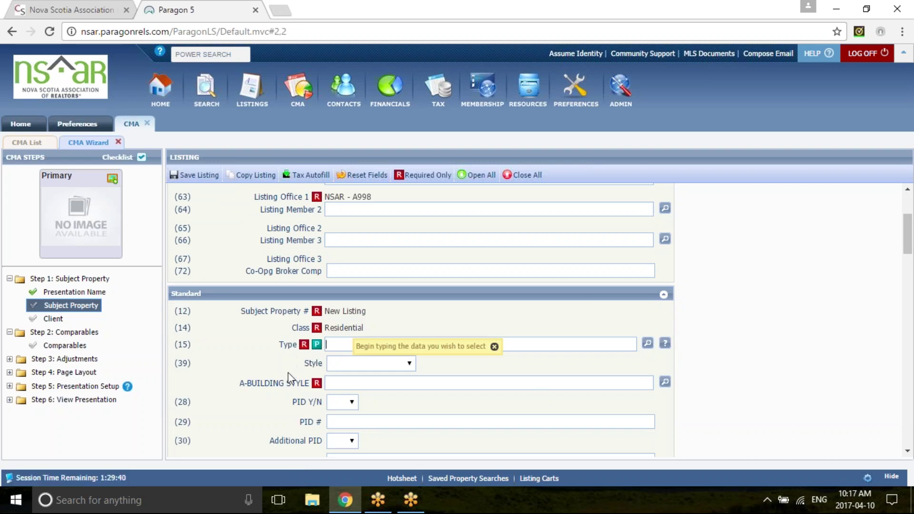
pyautogui.scroll(-1, 299, 362)
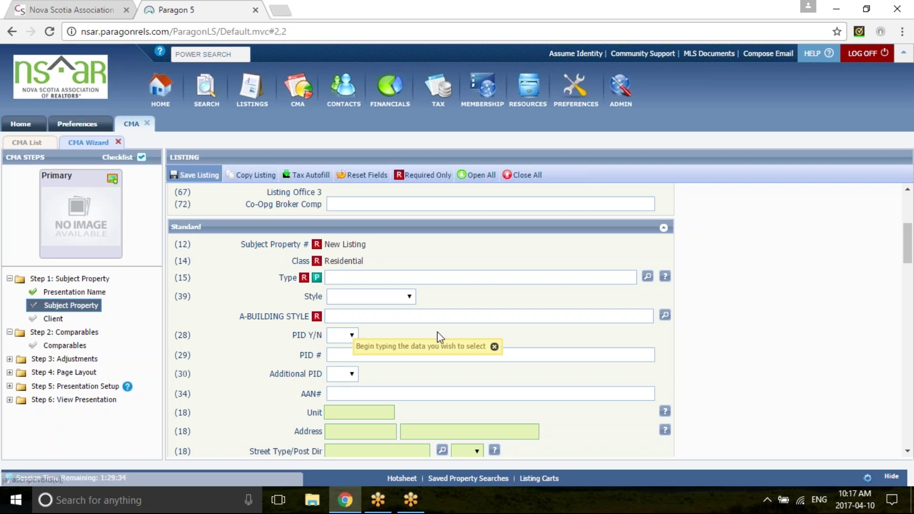
pyautogui.scroll(-1, 773, 364)
pyautogui.click(427, 210)
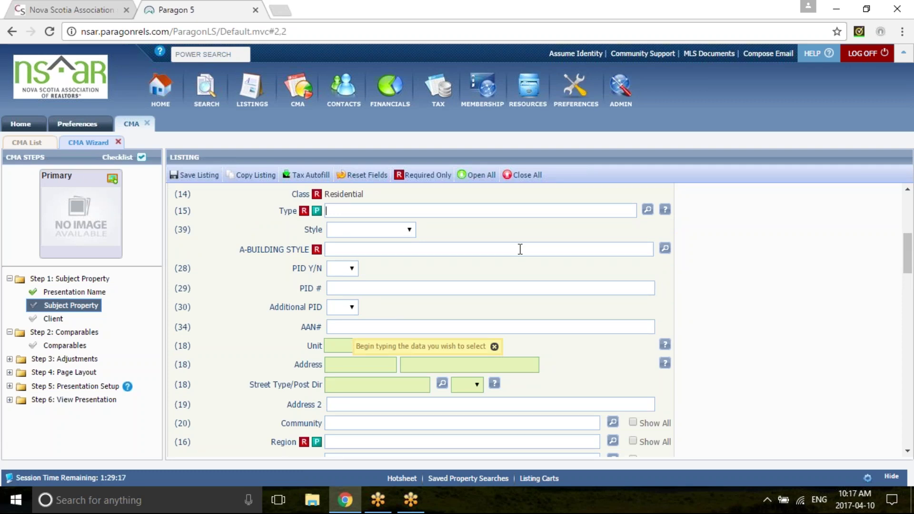
pyautogui.click(251, 94)
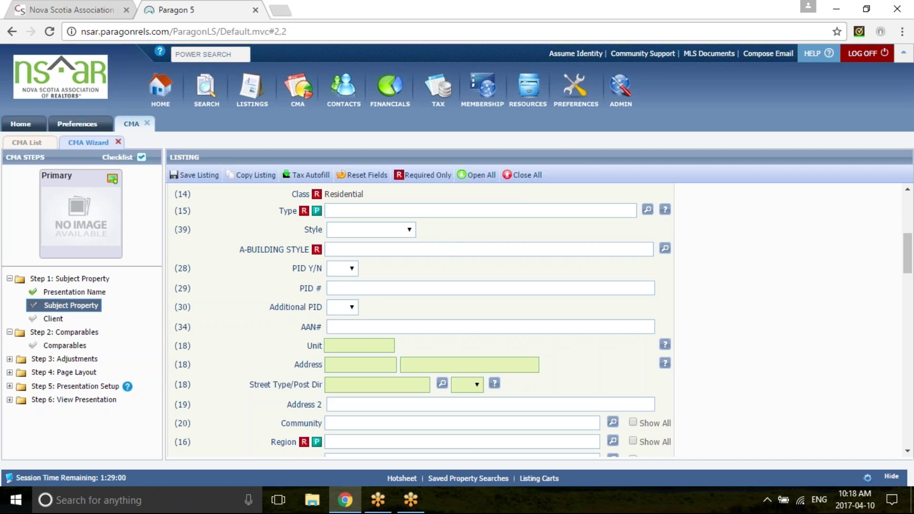
pyautogui.scroll(-5, 822, 349)
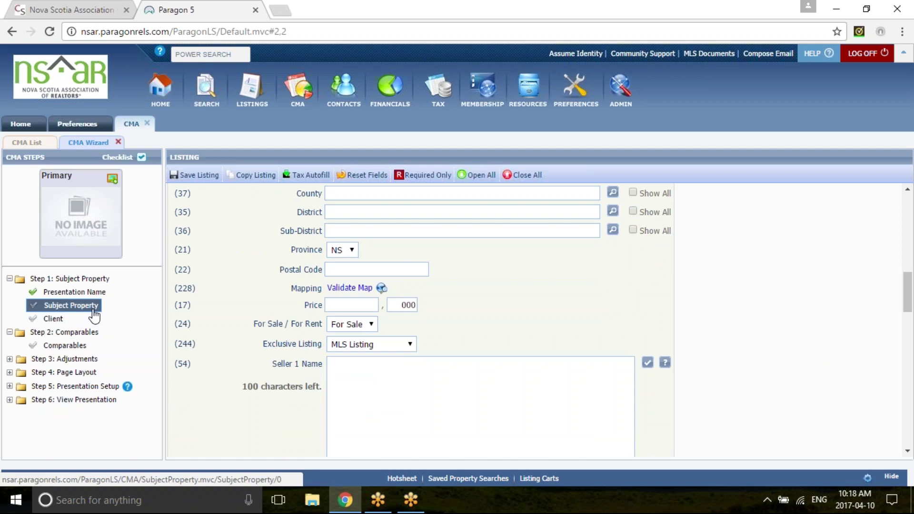
# Go to the Client step under Step 1: Subject Property in the CMA wizard.
pyautogui.click(51, 320)
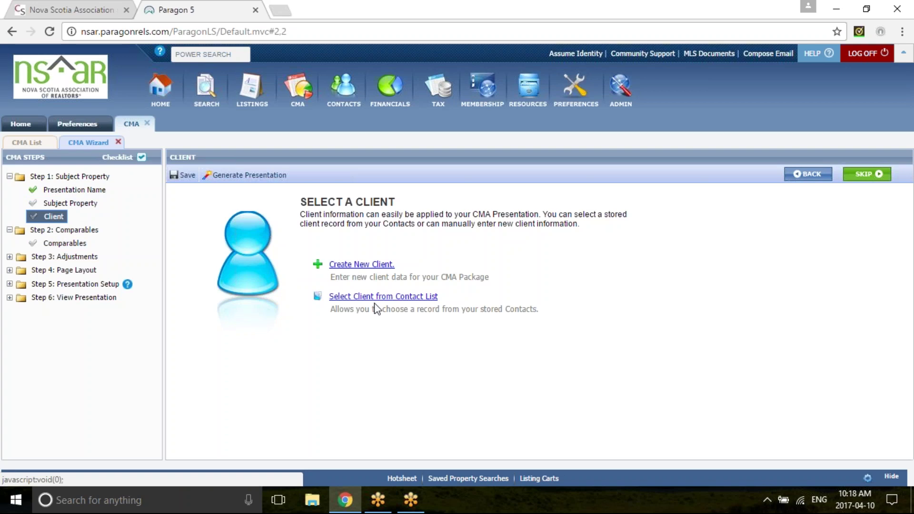
# Assign the stored contact as the CMA's client, then open Contacts > View / Manage Contacts.
pyautogui.click(406, 299)
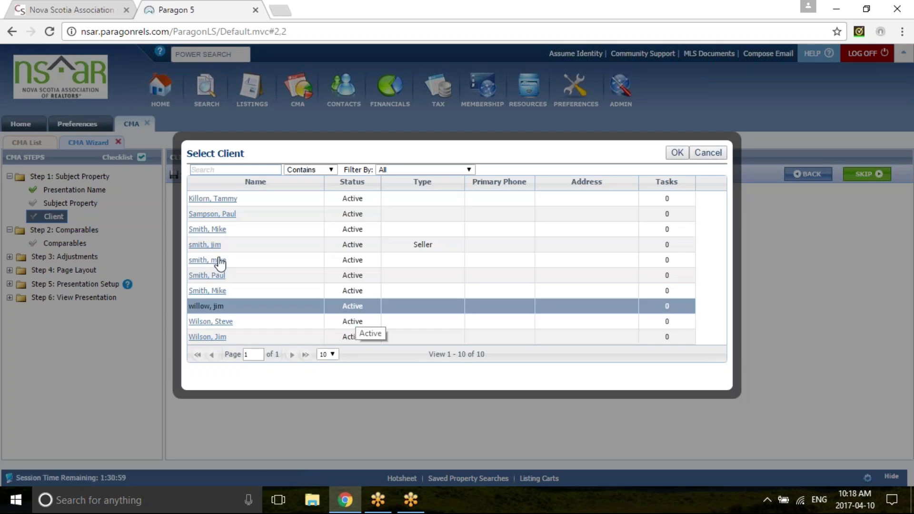
pyautogui.click(210, 263)
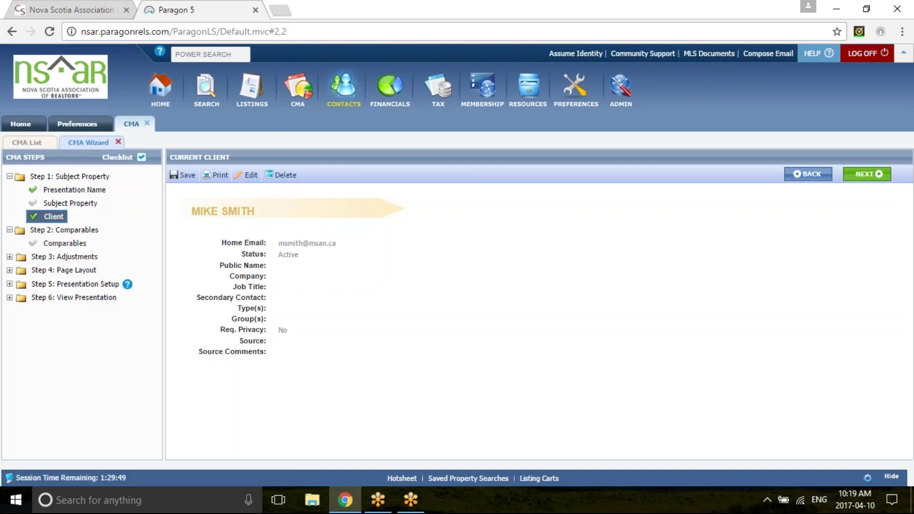
pyautogui.click(344, 100)
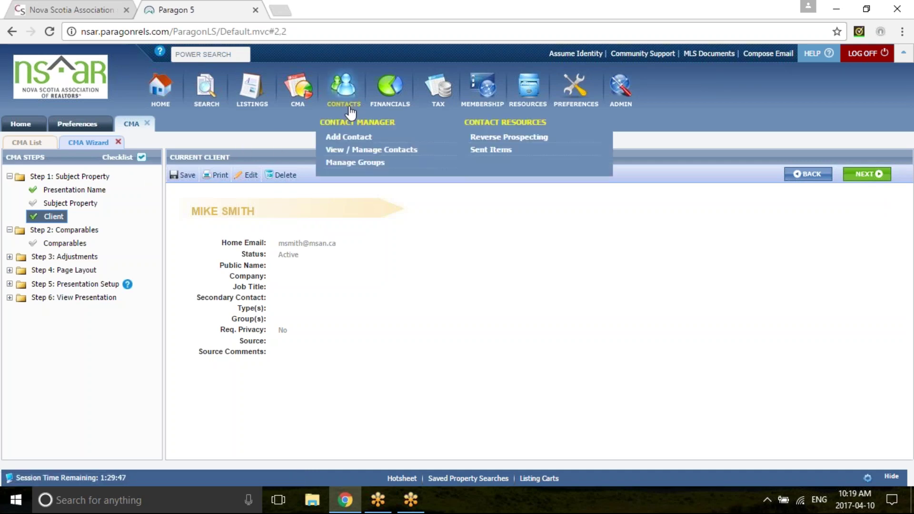
pyautogui.click(361, 152)
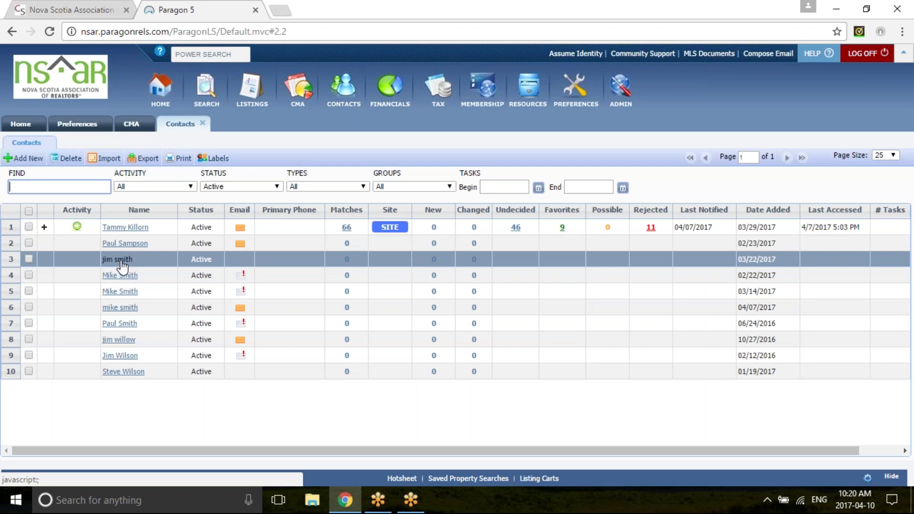
# Open the third contact's record from the Contacts grid.
pyautogui.click(122, 261)
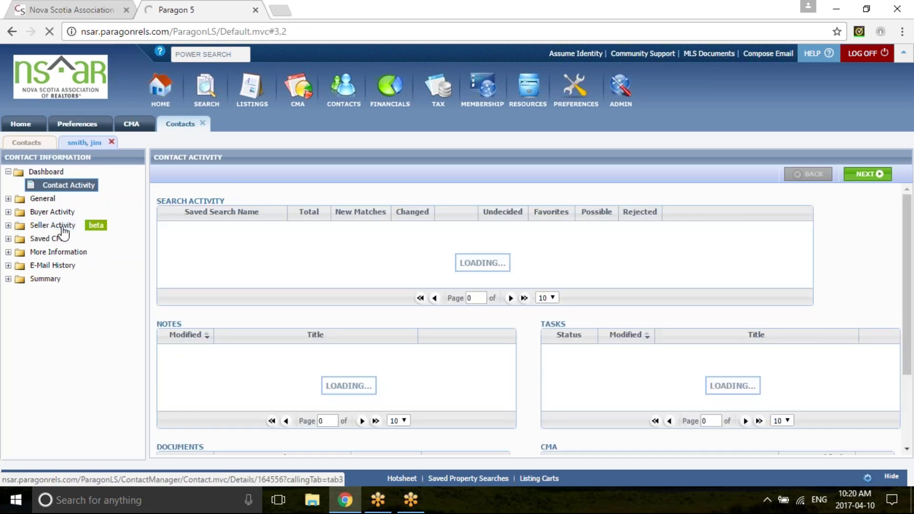
# Under Seller Activity, start a seller's listing and open Select a Listing to associate one.
pyautogui.click(62, 226)
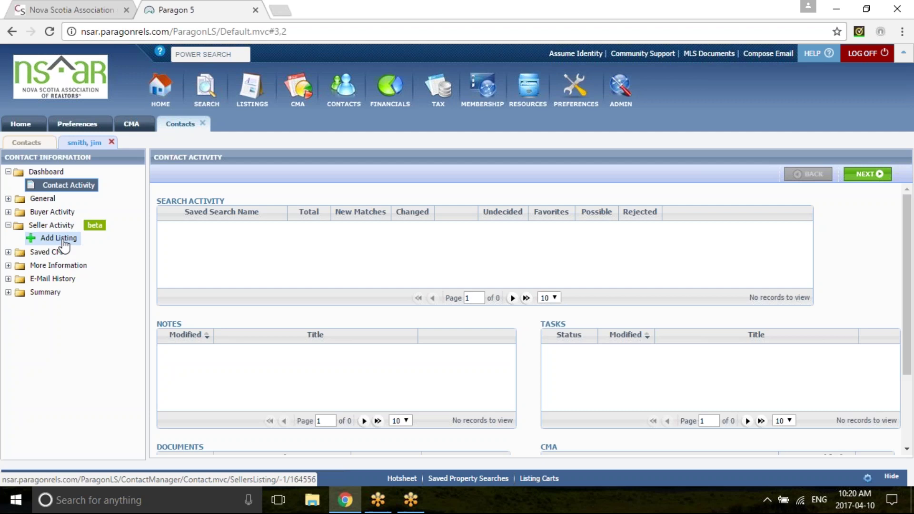
pyautogui.click(57, 238)
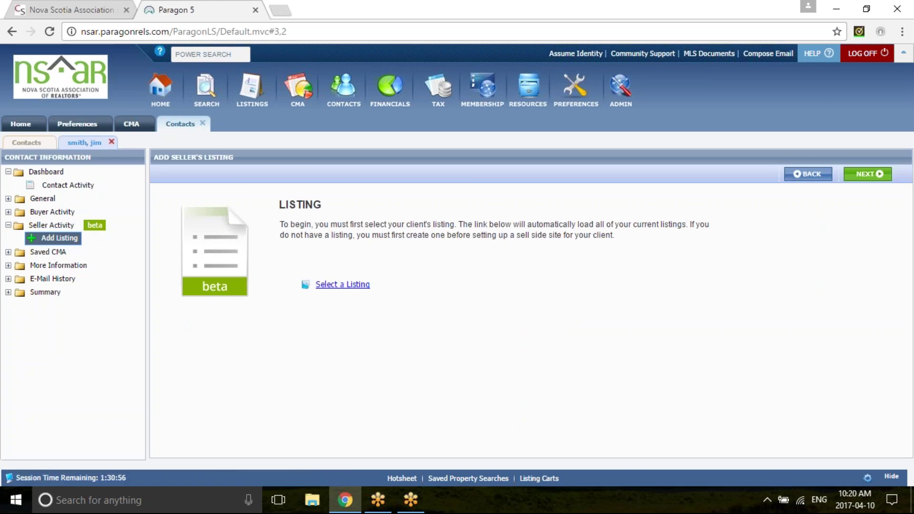
pyautogui.click(343, 284)
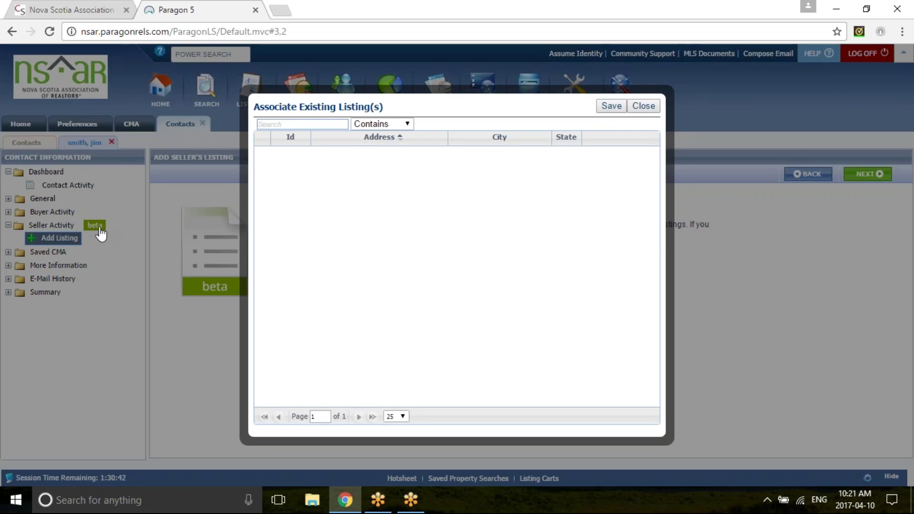
# Close the empty Associate Existing Listing(s) dialog and collapse the Seller Activity folder.
pyautogui.click(644, 106)
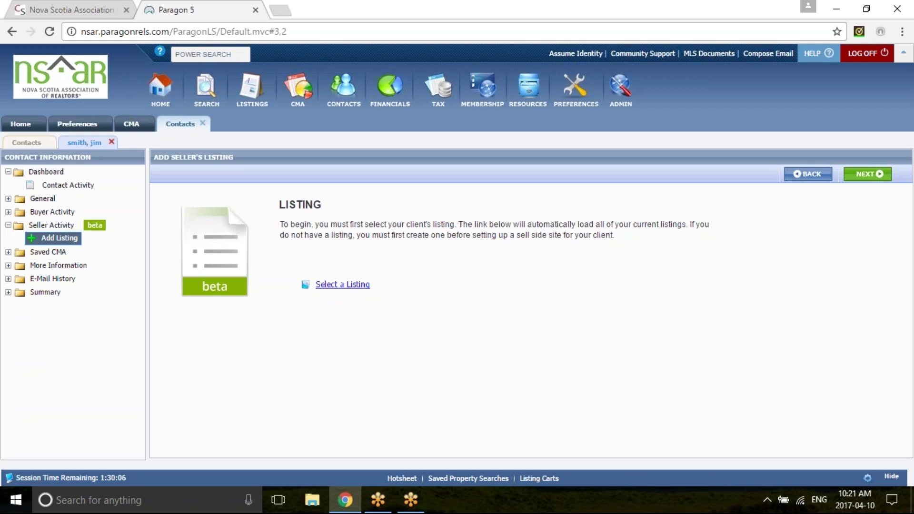
pyautogui.click(8, 226)
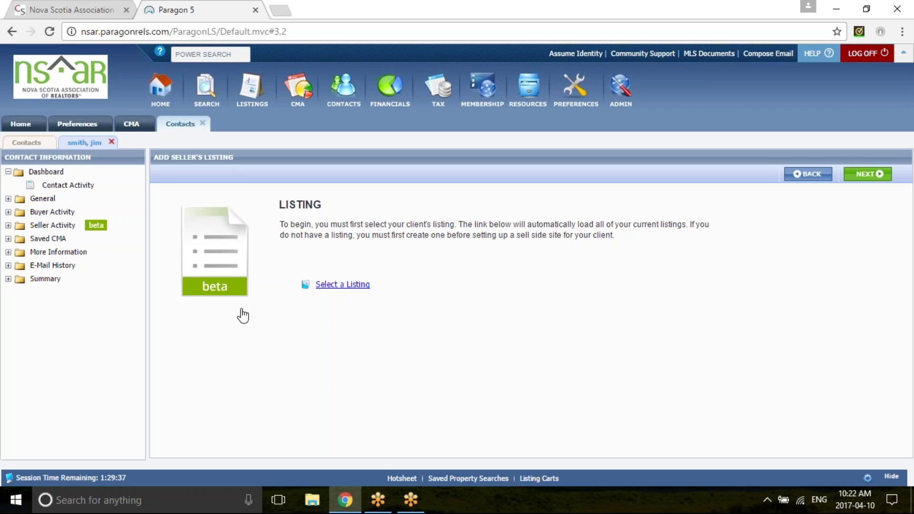
# Return to the CMA wizard and advance to Step 2: Comparables' Select Source page.
pyautogui.click(204, 123)
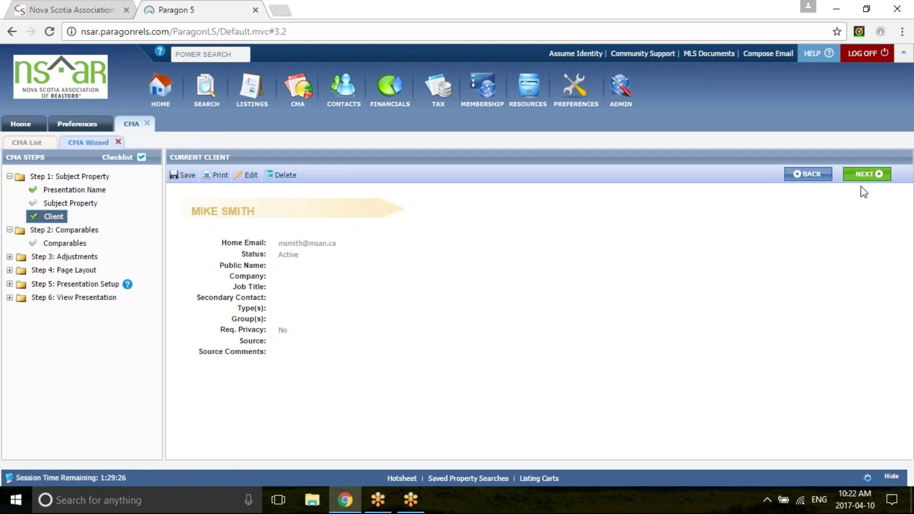
pyautogui.click(871, 175)
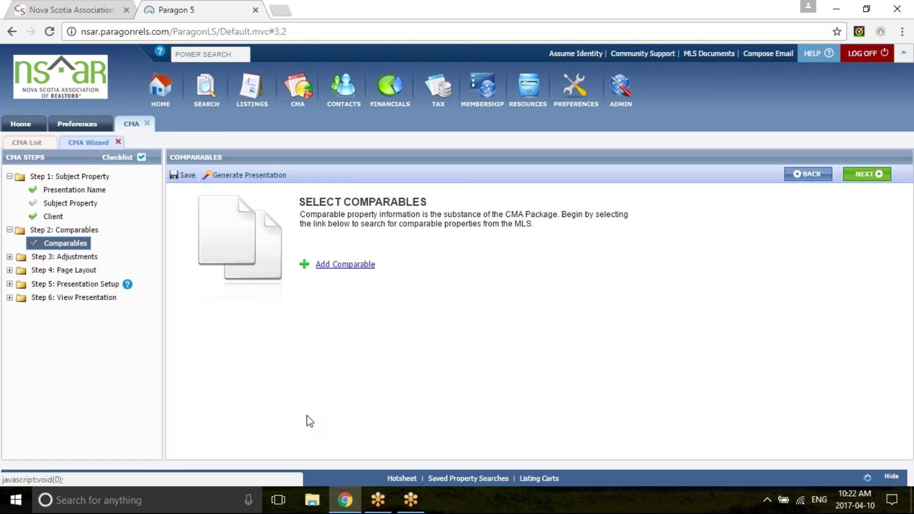
pyautogui.click(342, 268)
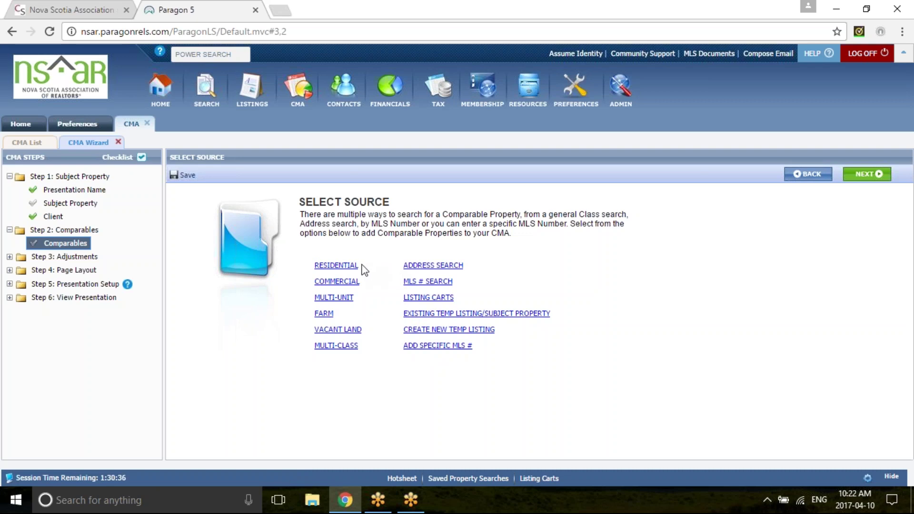
# Open a blank RESIDENTIAL (Board Default) search for comparables.
pyautogui.click(338, 267)
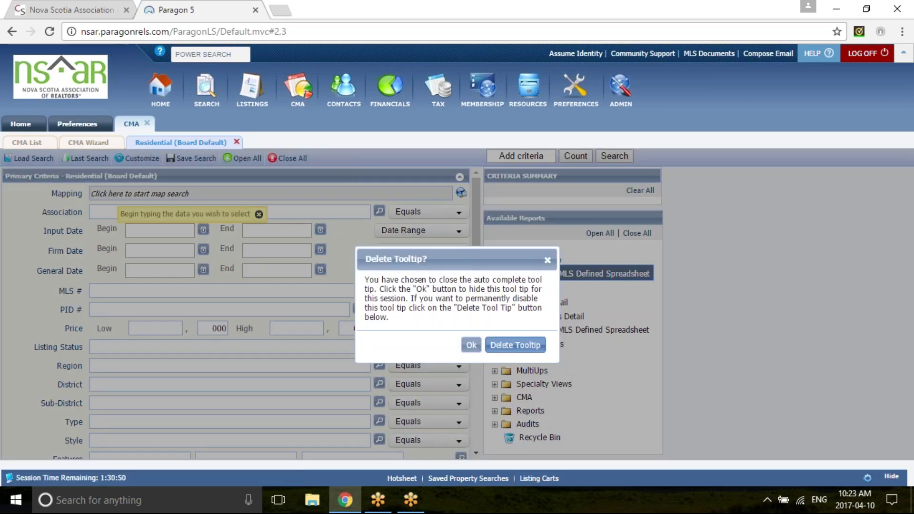
# Dismiss the tooltip, set Price High to 250, and add ALL ACTIVE and SLD statuses.
pyautogui.click(471, 345)
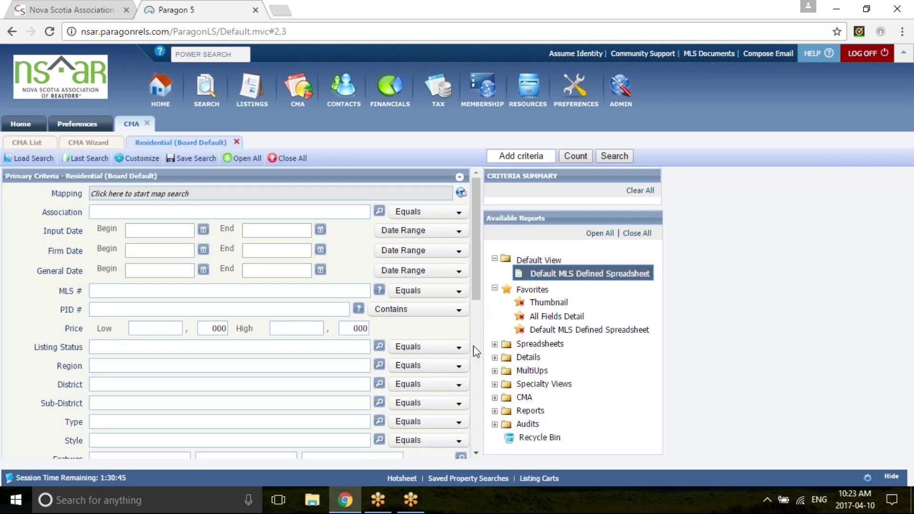
pyautogui.click(318, 328)
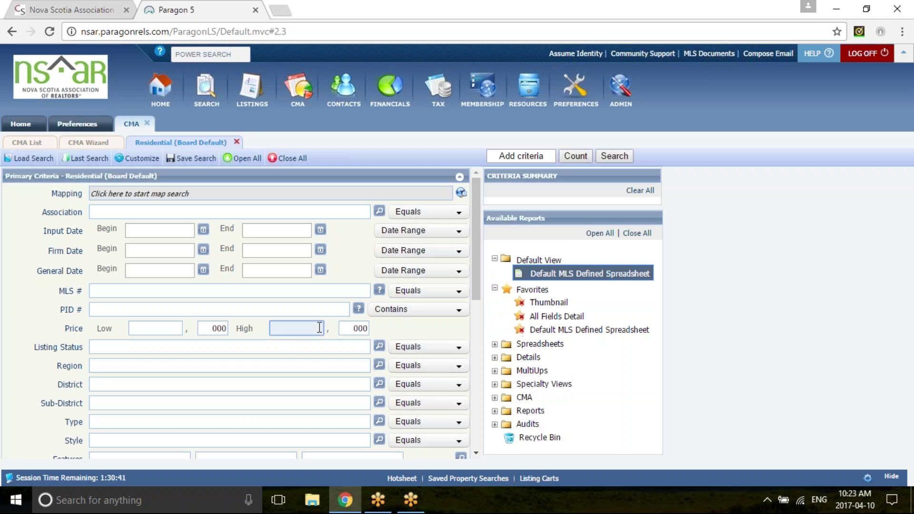
pyautogui.write('250')
pyautogui.click(190, 347)
pyautogui.write('a')
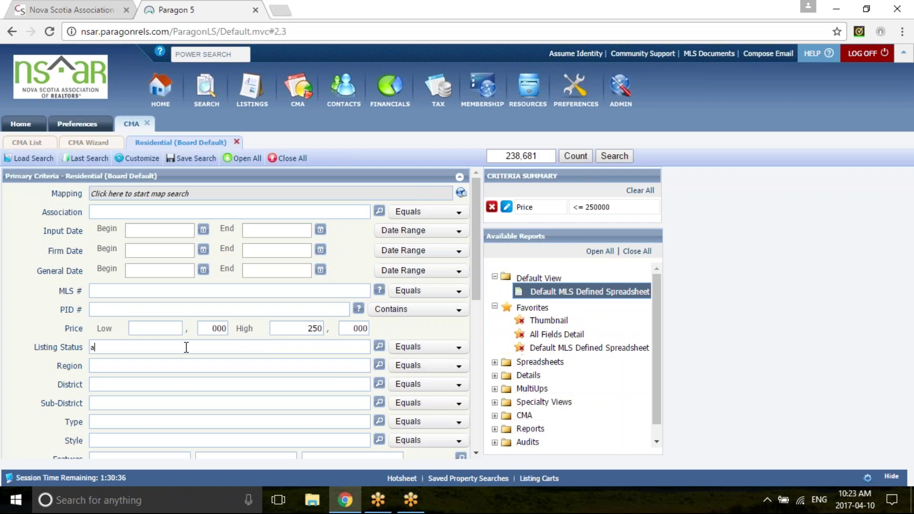
pyautogui.click(182, 361)
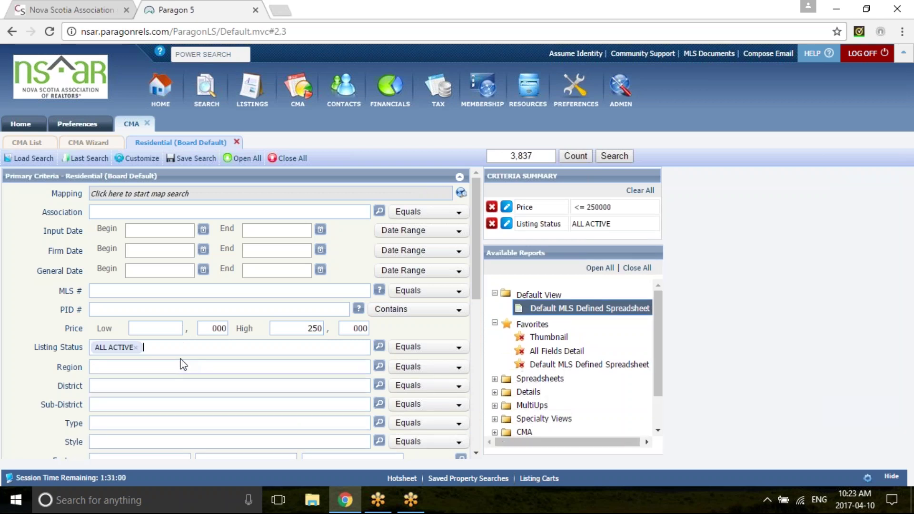
pyautogui.write('s')
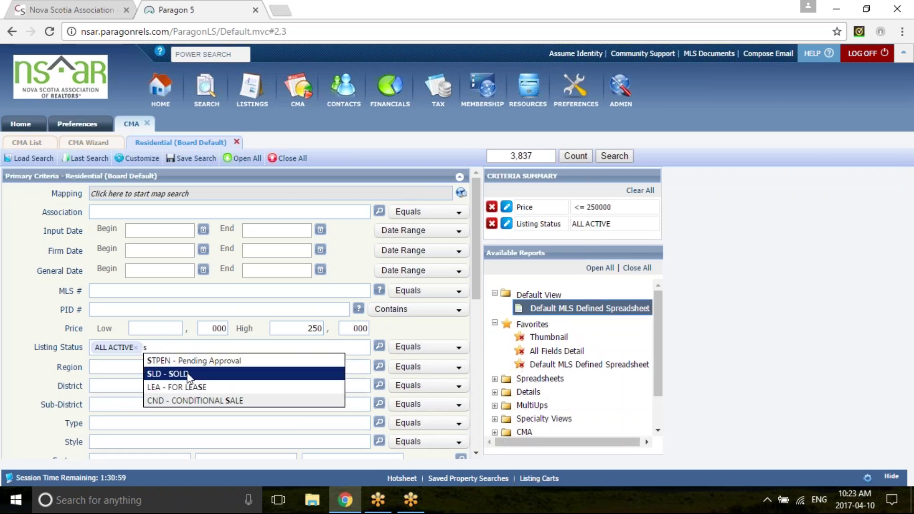
pyautogui.click(185, 374)
# Limit to region HD, district 20-Bedford, sub-district 20-A, and remove ALL ACTIVE status.
pyautogui.click(120, 365)
pyautogui.write('h')
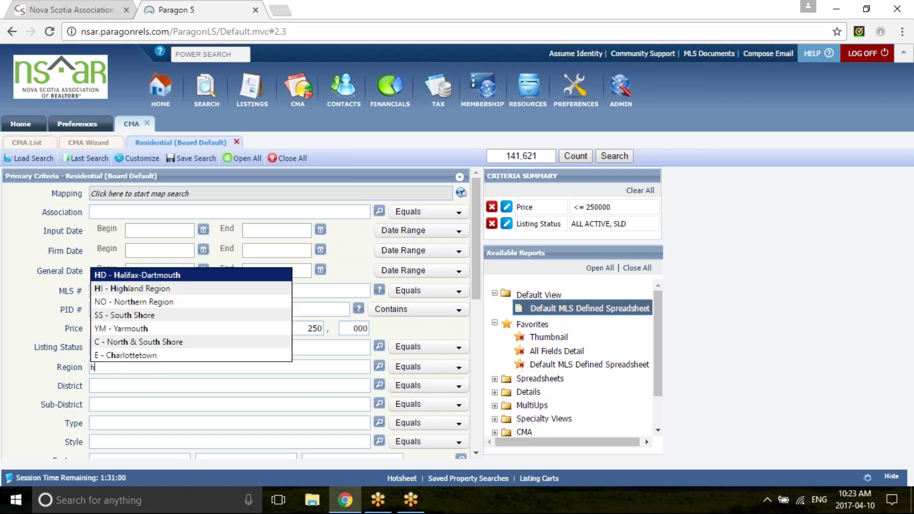
pyautogui.click(141, 278)
pyautogui.press('Tab')
pyautogui.write('b')
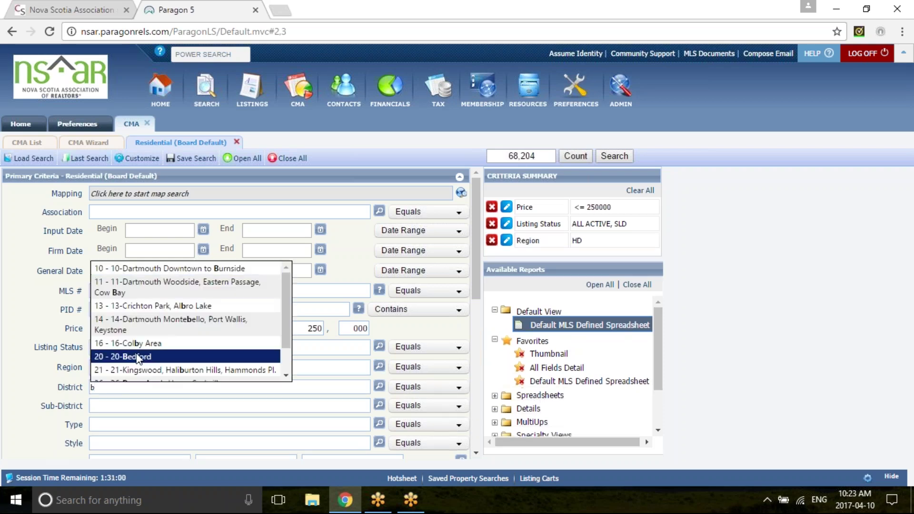
pyautogui.click(139, 361)
pyautogui.click(125, 405)
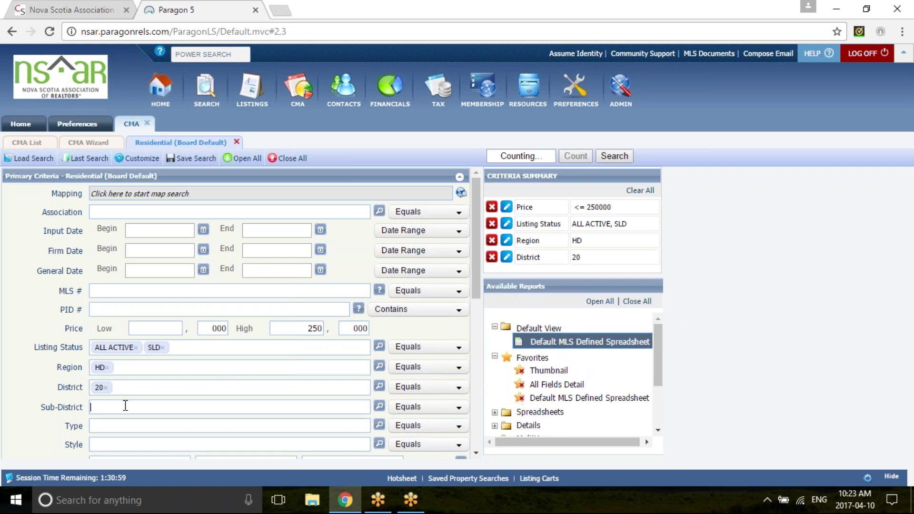
pyautogui.write('a')
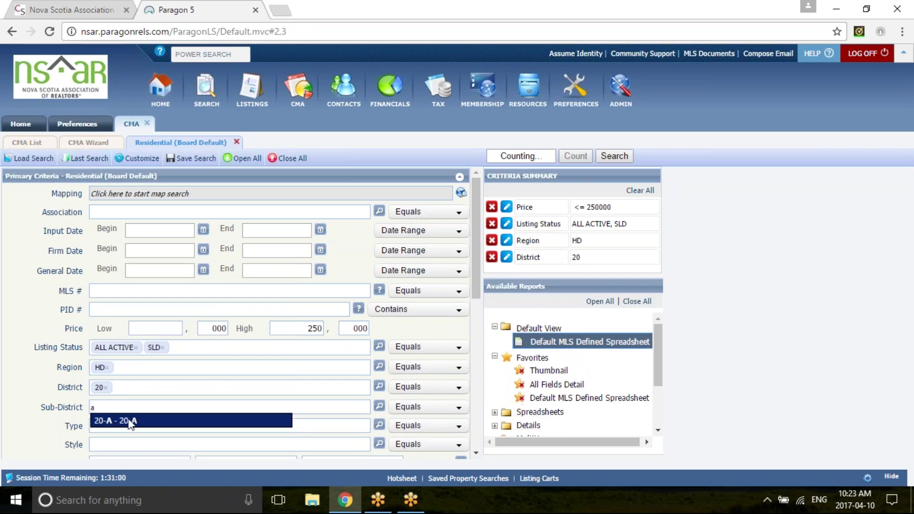
pyautogui.click(128, 421)
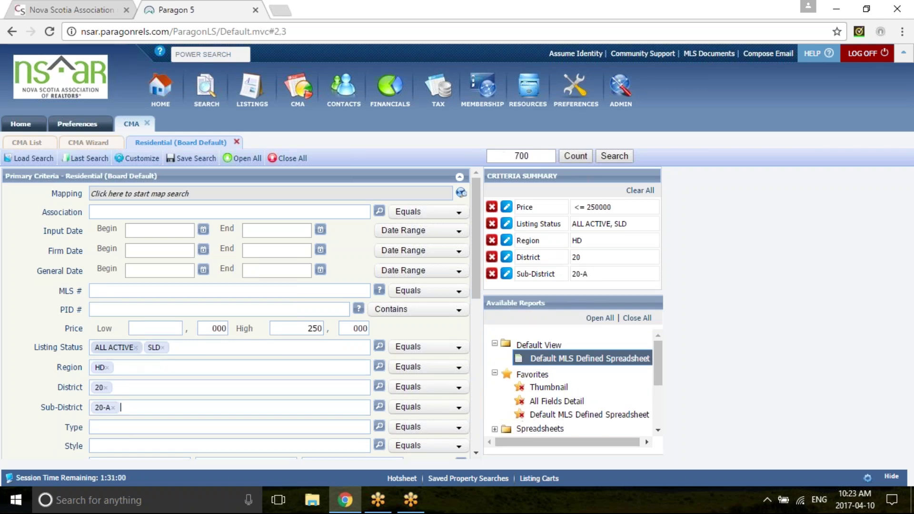
pyautogui.click(135, 347)
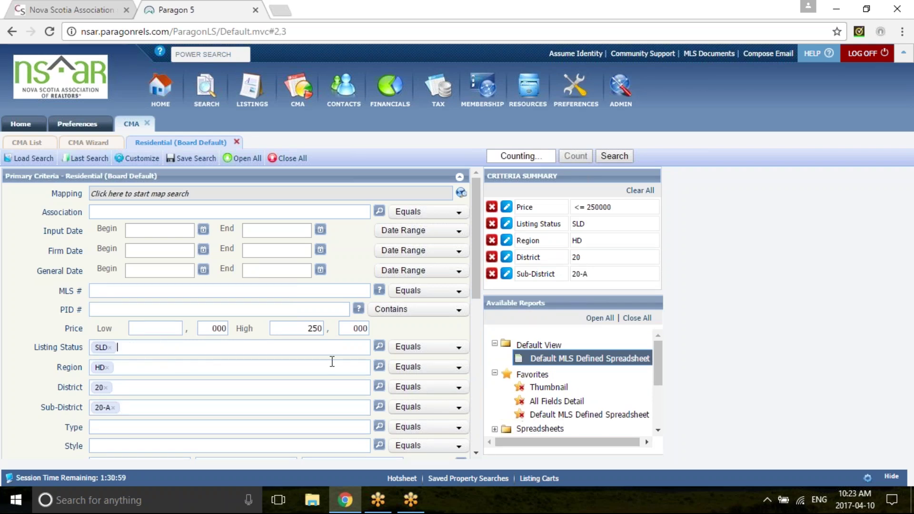
# Add ACT - ACTIVE to the SLD listing status filter, giving 700 matches.
pyautogui.click(379, 347)
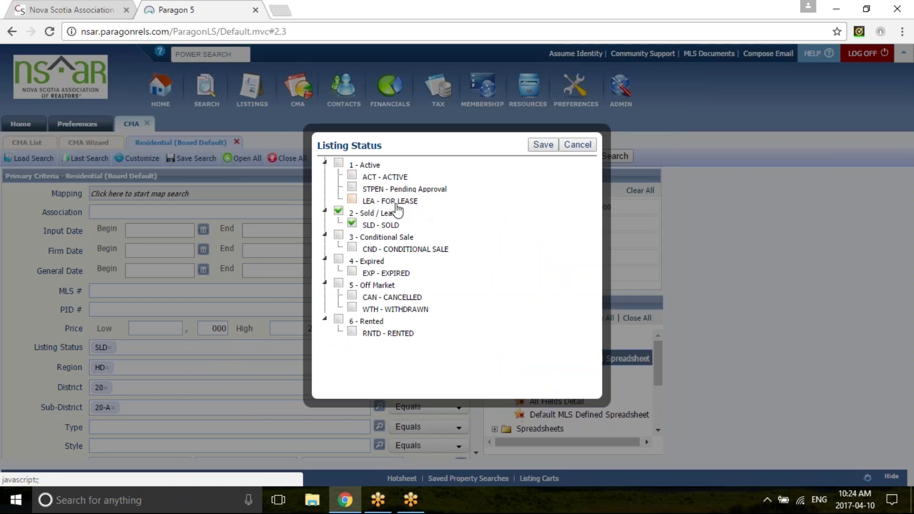
pyautogui.click(352, 176)
pyautogui.click(542, 147)
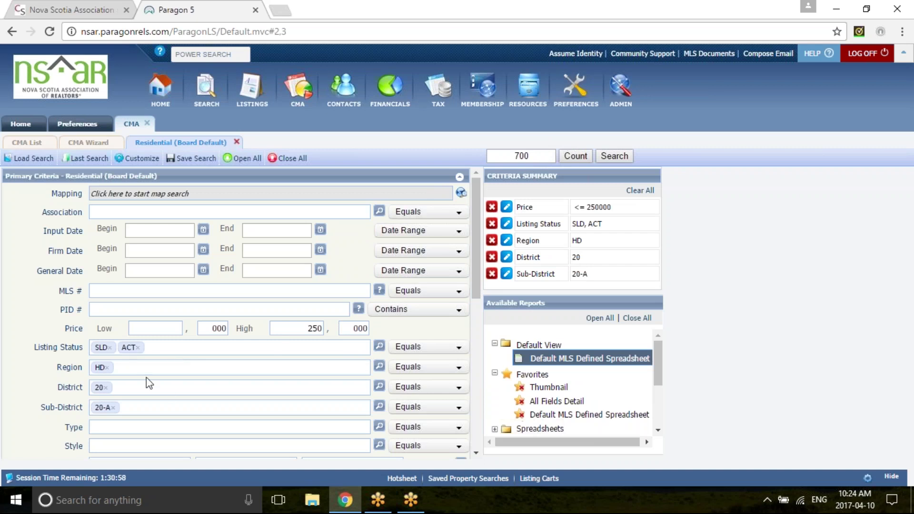
pyautogui.moveTo(42, 234); pyautogui.dragTo(84, 273)
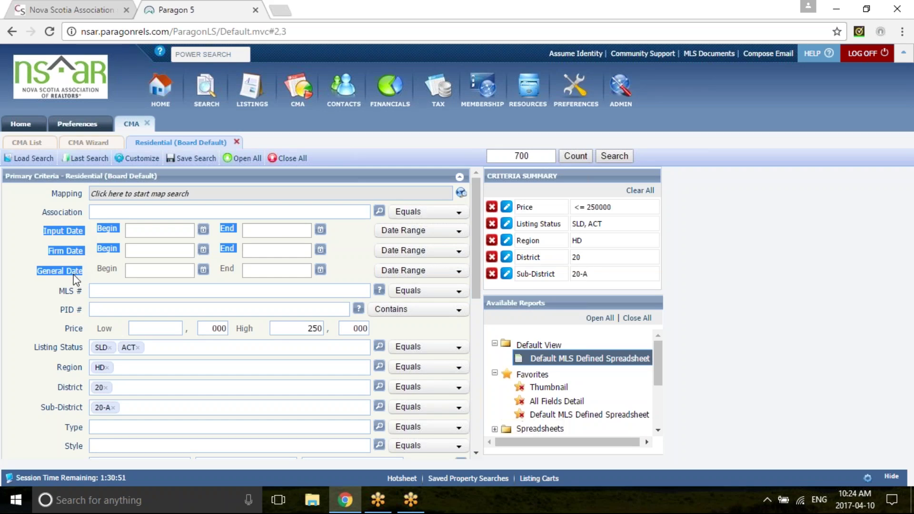
# Restrict General Date to 6 Months Back, cutting the comparables count to 27.
pyautogui.click(94, 274)
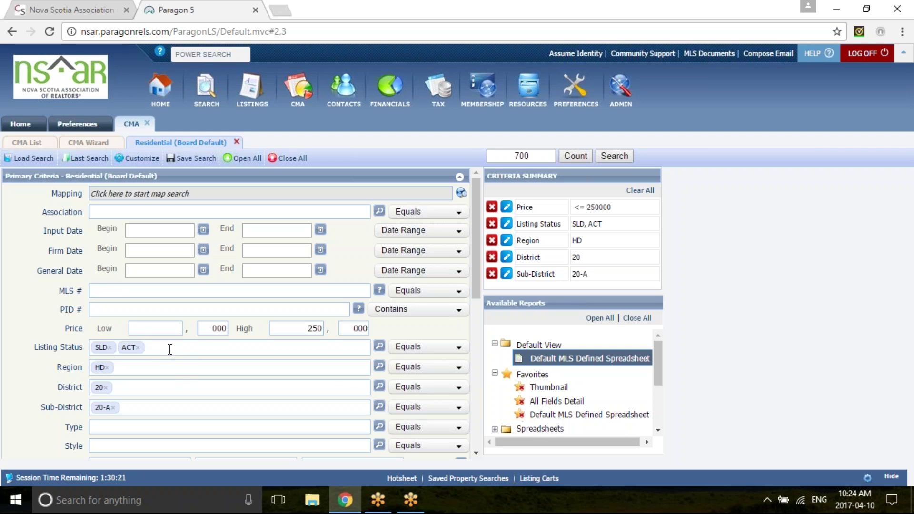
pyautogui.click(404, 271)
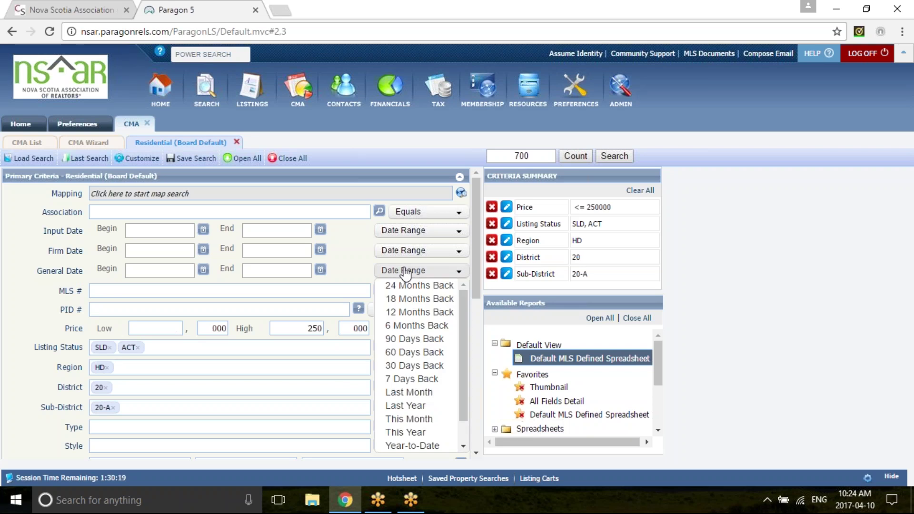
pyautogui.click(417, 326)
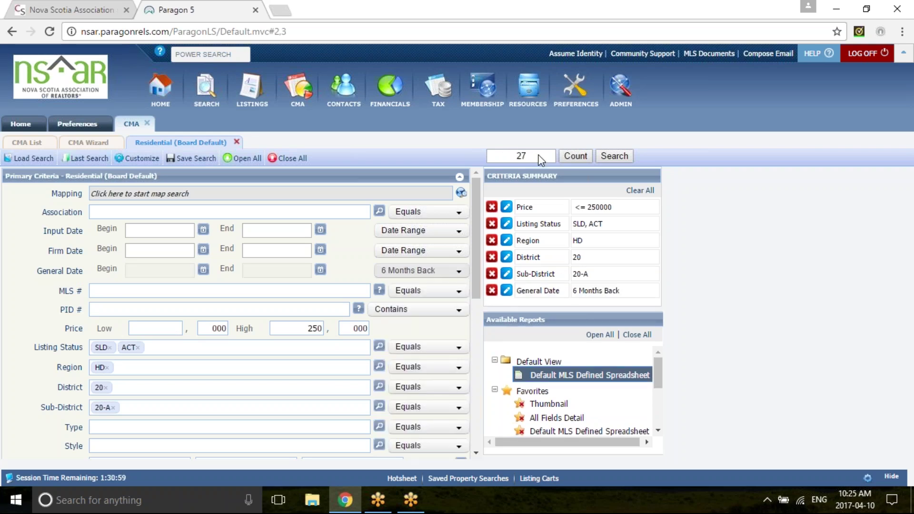
pyautogui.scroll(-2, 295, 395)
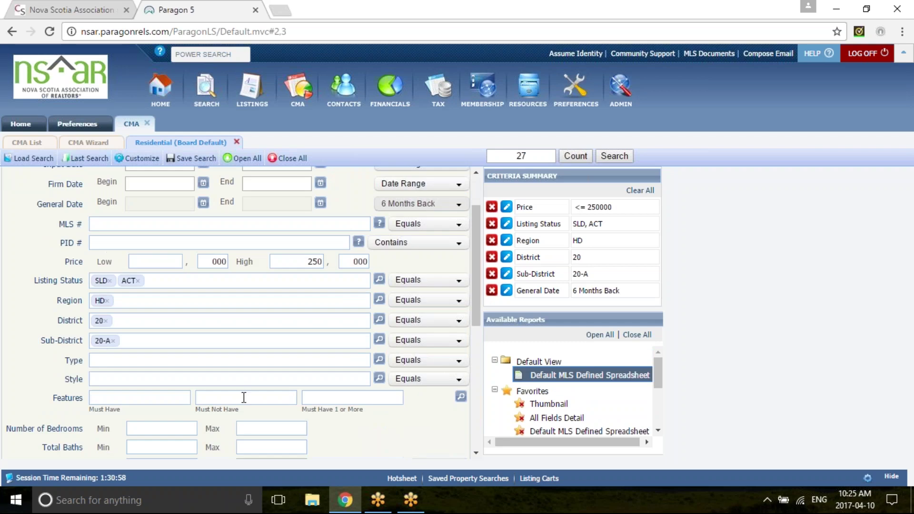
# Add Style DTCHD (Detached) to the search criteria, dropping the count to 1 listing.
pyautogui.click(380, 379)
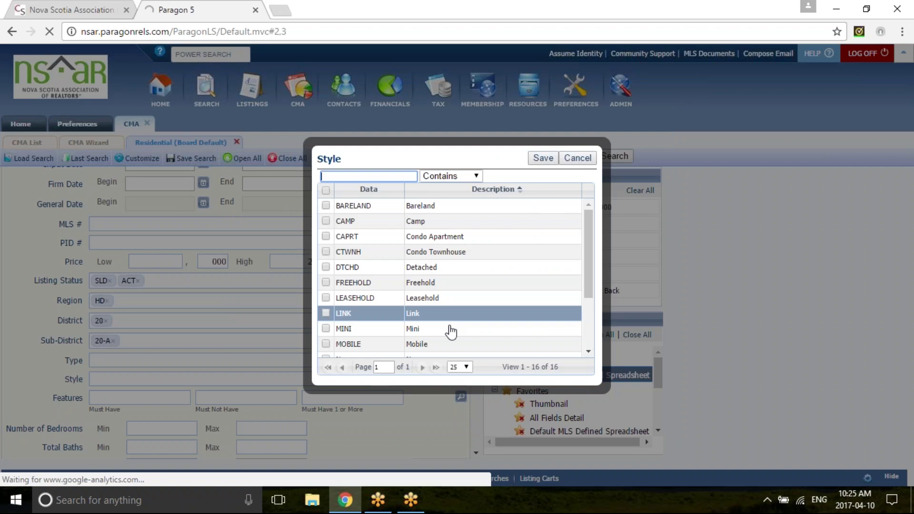
pyautogui.click(458, 251)
pyautogui.scroll(-3, 582, 305)
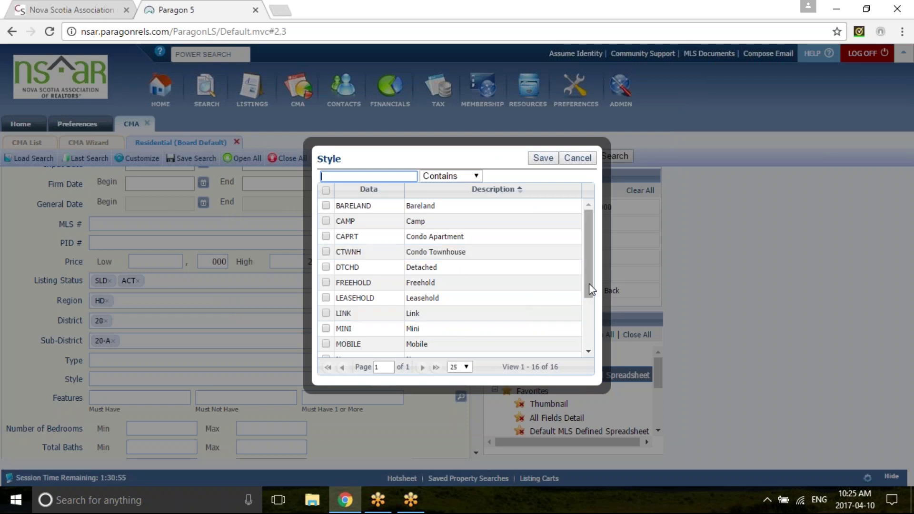
pyautogui.scroll(2, 601, 324)
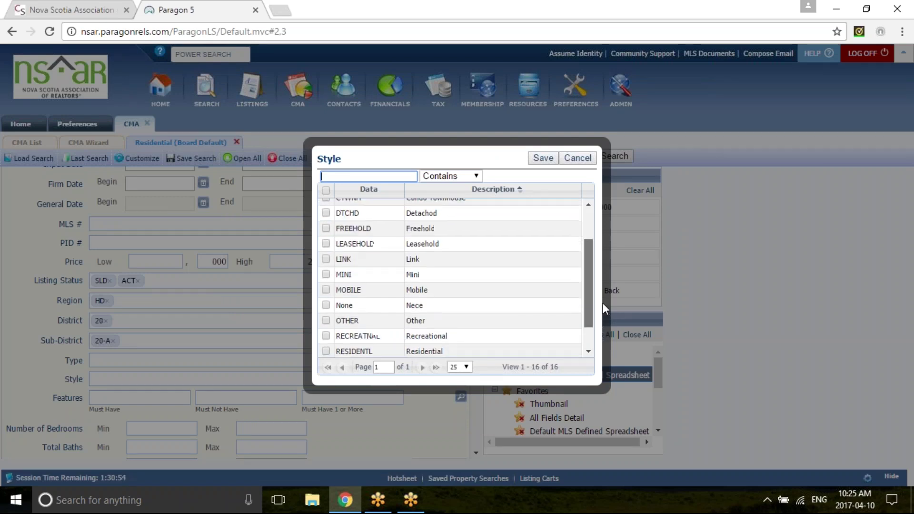
pyautogui.click(485, 249)
pyautogui.click(485, 249)
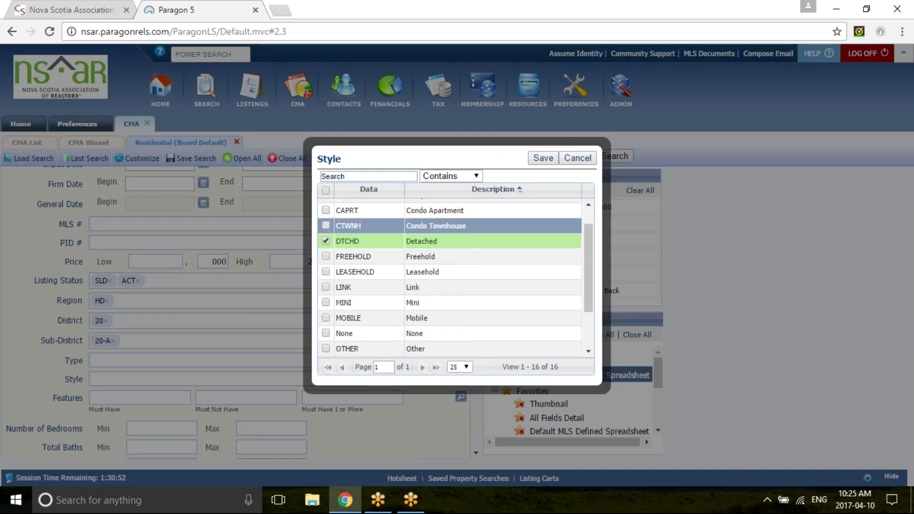
pyautogui.click(546, 161)
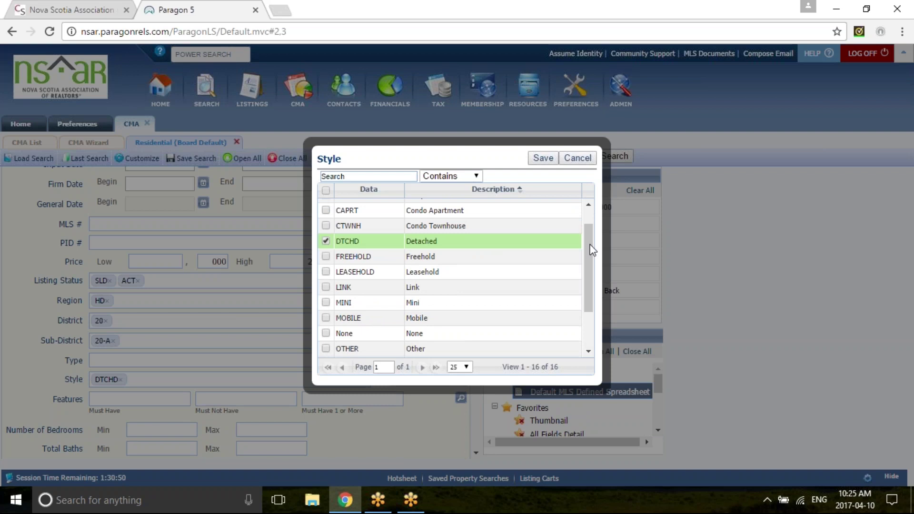
pyautogui.moveTo(587, 244); pyautogui.dragTo(585, 260)
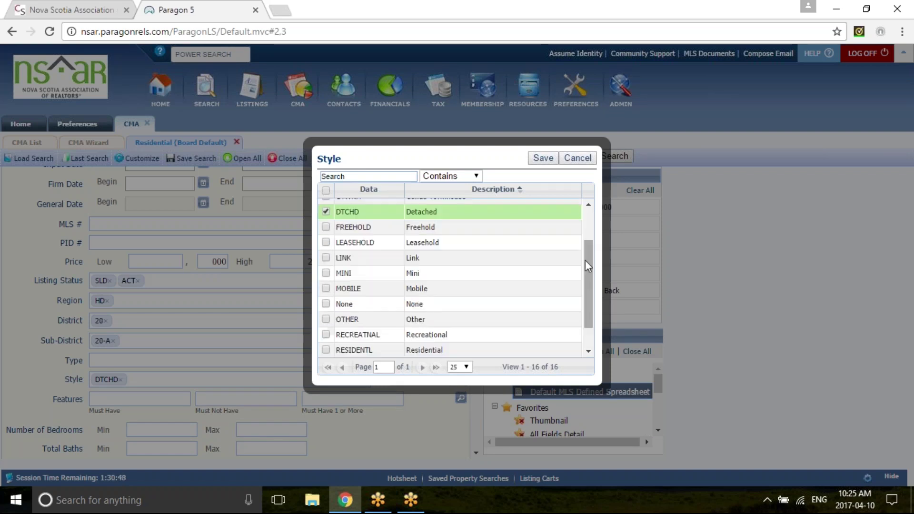
pyautogui.click(578, 158)
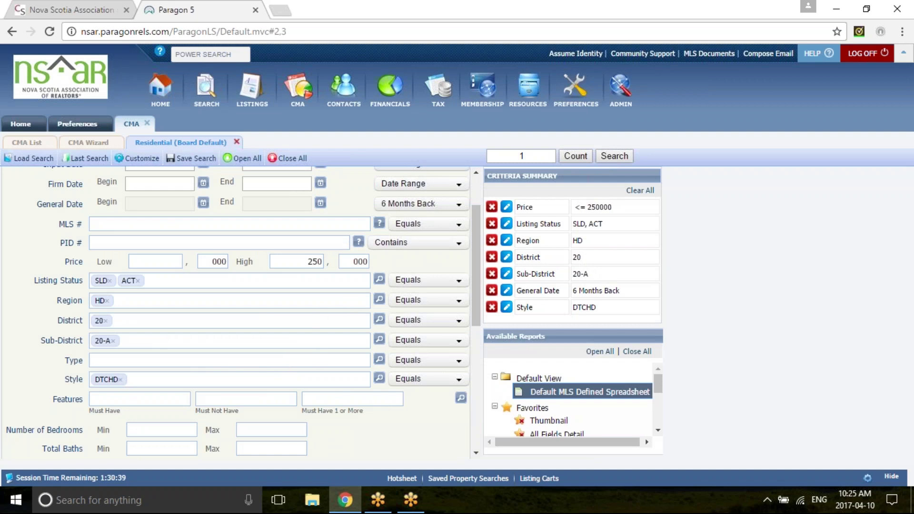
# Replace the DTCHD style with Type SFAM (Single Family), raising the count to 6 listings.
pyautogui.click(121, 379)
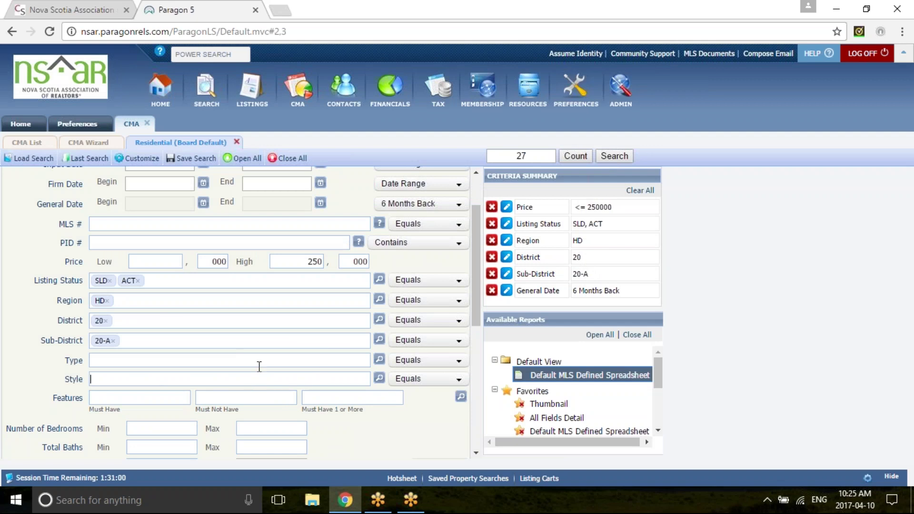
pyautogui.click(379, 359)
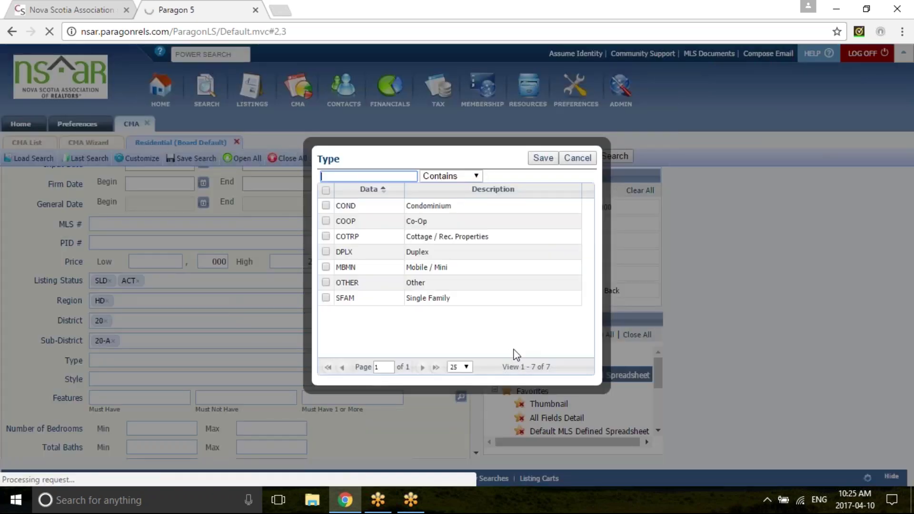
pyautogui.click(326, 299)
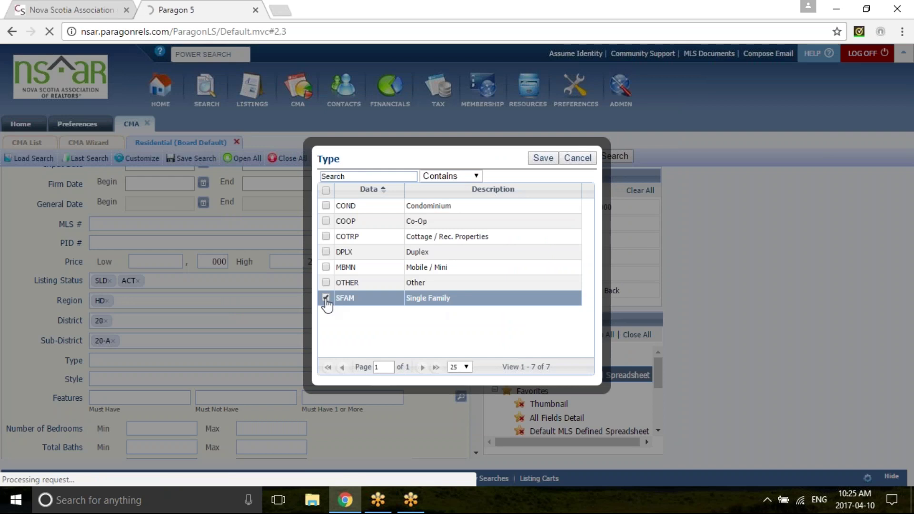
pyautogui.click(541, 159)
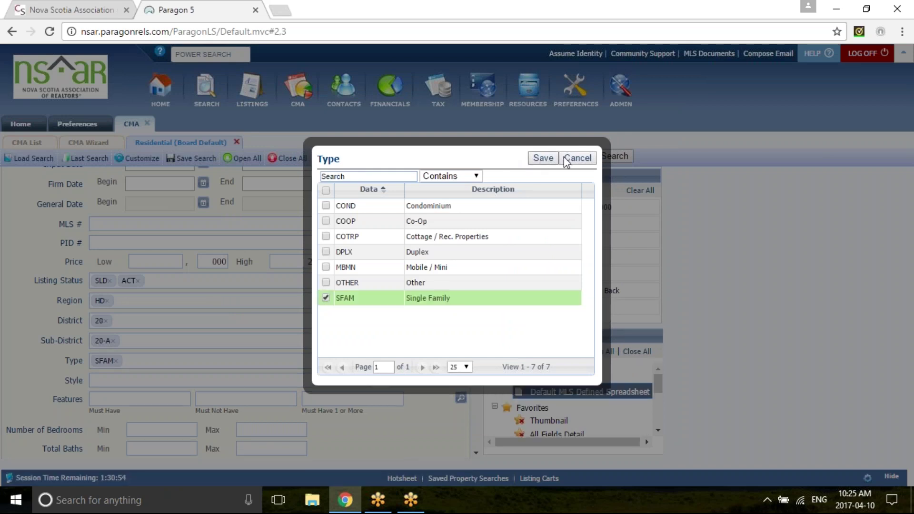
pyautogui.click(577, 158)
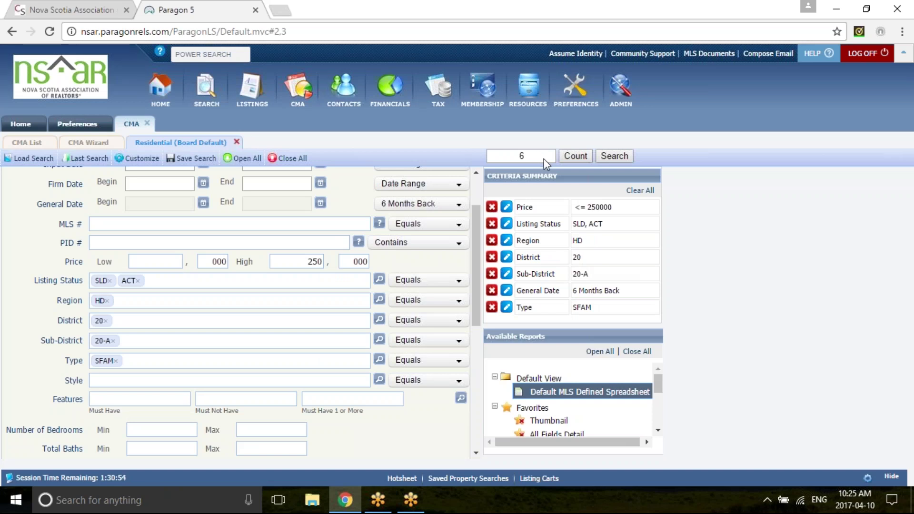
# Run the search and check all six comparable listings in the results spreadsheet.
pyautogui.click(607, 155)
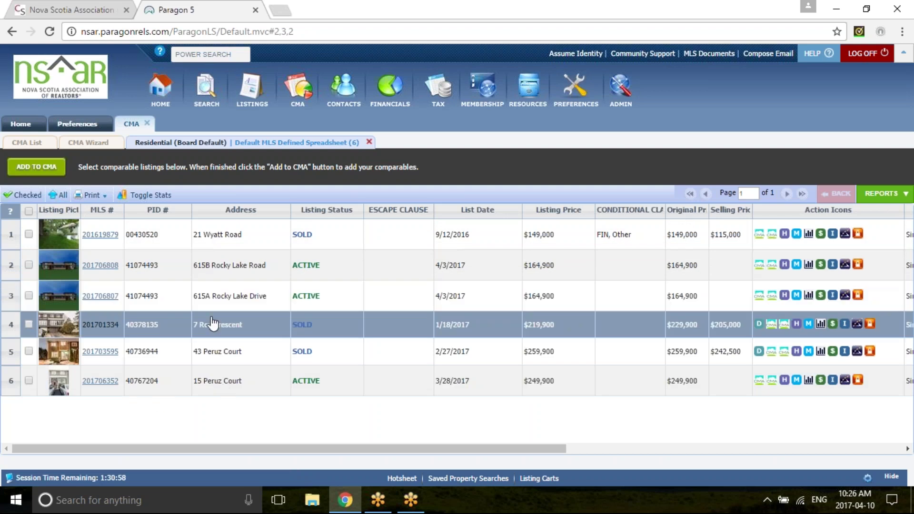
pyautogui.click(29, 265)
pyautogui.click(29, 295)
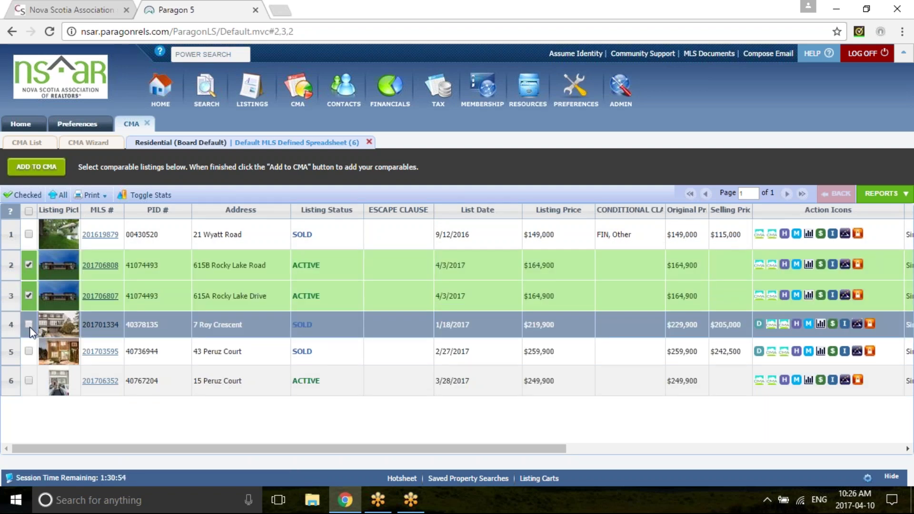
pyautogui.click(29, 325)
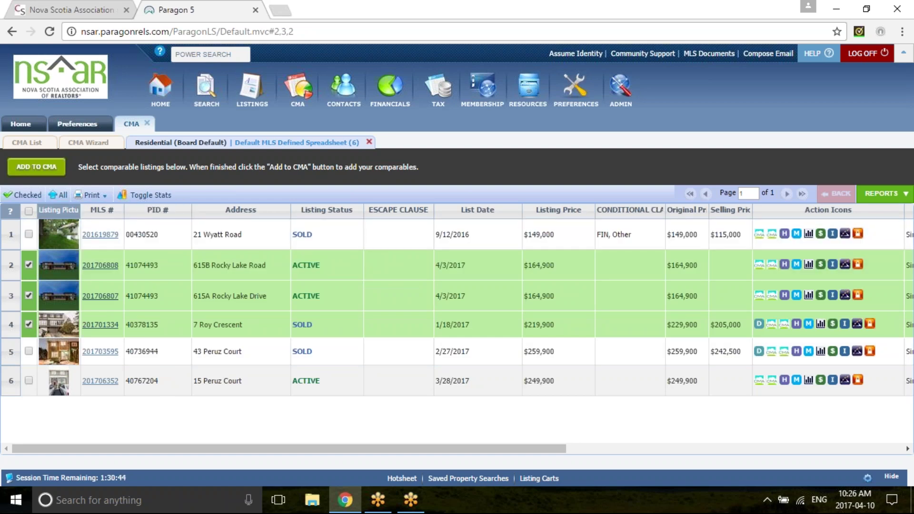
pyautogui.click(29, 210)
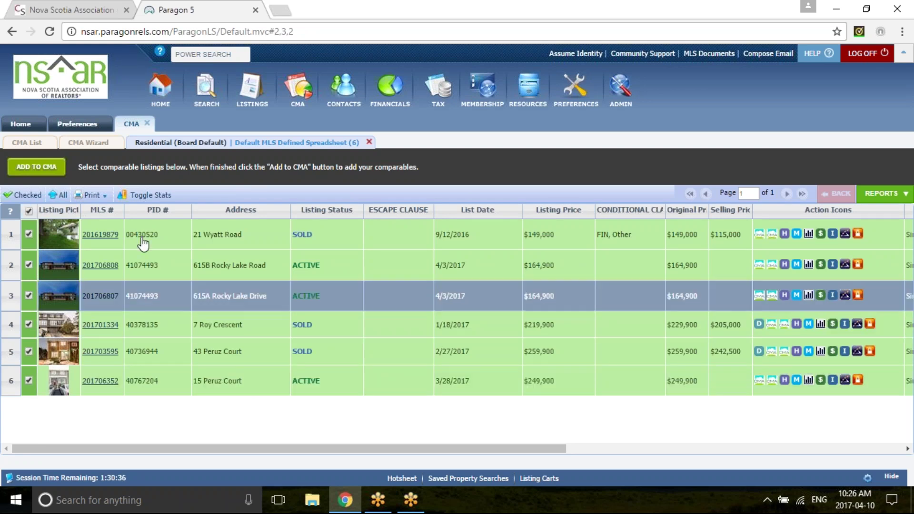
# Add only the six selected listings to the CMA as comparables.
pyautogui.click(48, 167)
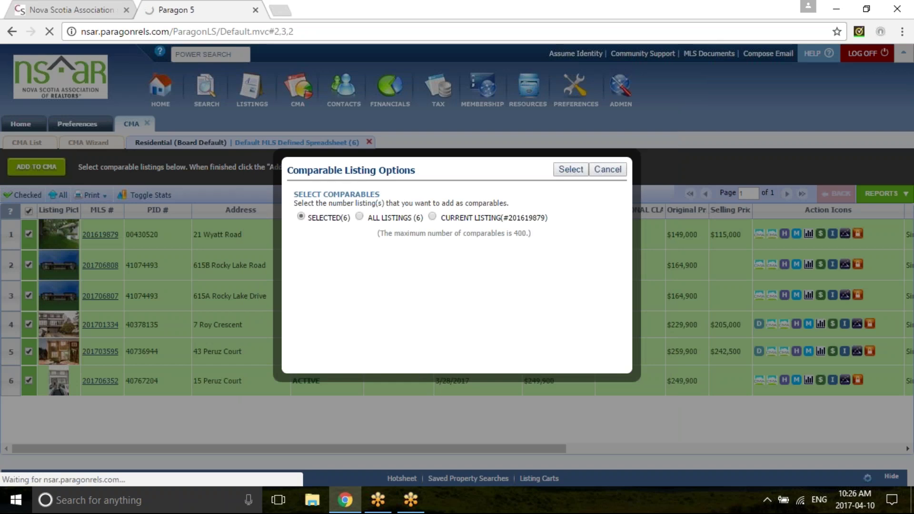
pyautogui.click(300, 217)
pyautogui.click(570, 171)
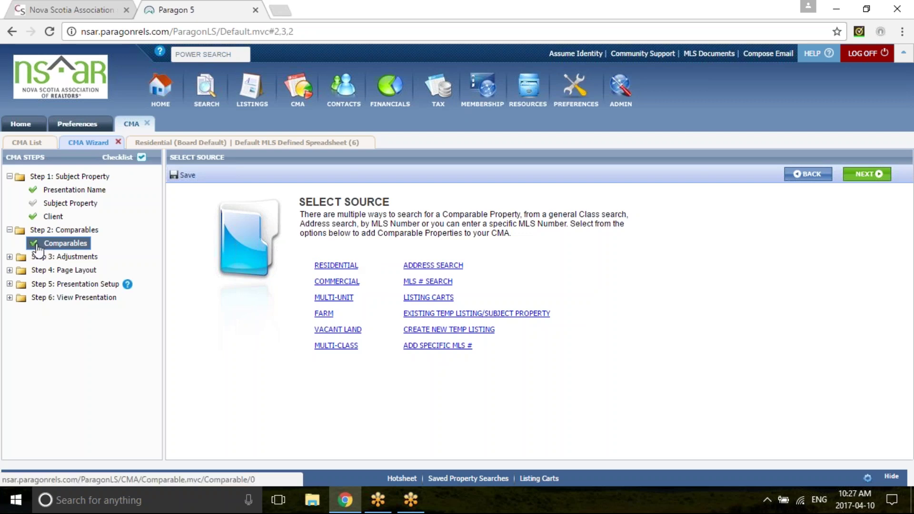
# Advance to the Adjustments step and open its Field Prefs dialog.
pyautogui.click(866, 179)
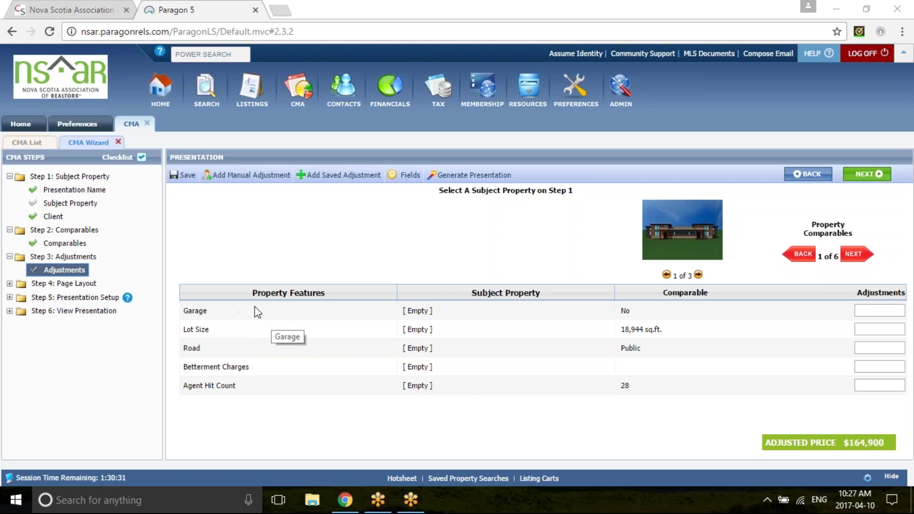
pyautogui.click(405, 176)
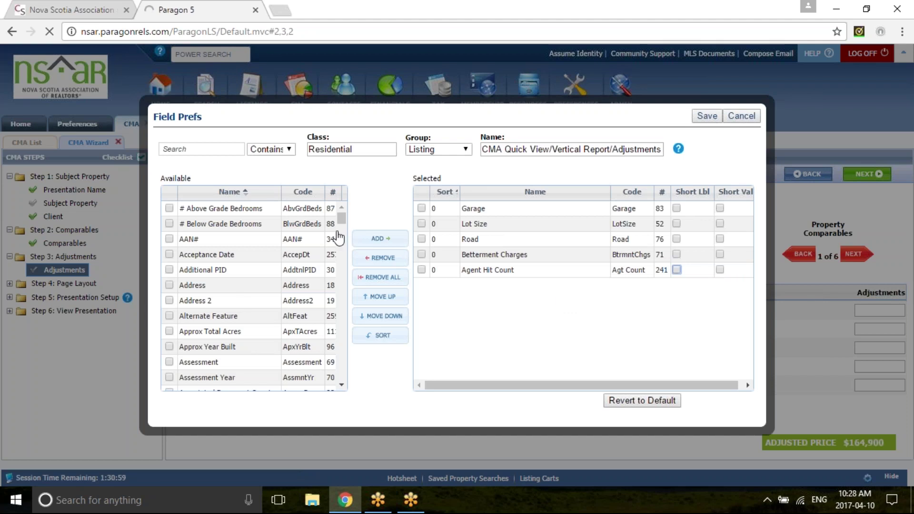
# Move Building Age into the Selected fields list, then remove it again.
pyautogui.click(344, 253)
pyautogui.moveTo(344, 253); pyautogui.dragTo(340, 386)
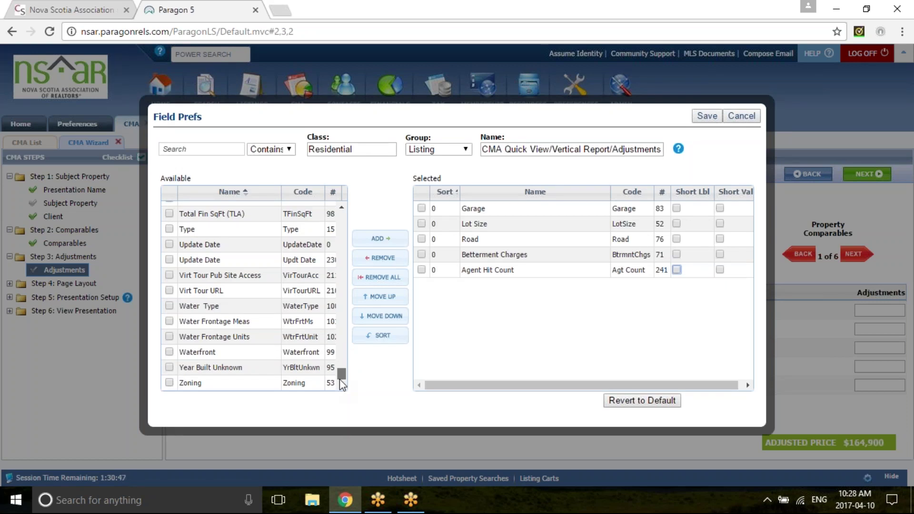
pyautogui.moveTo(341, 375); pyautogui.dragTo(342, 219)
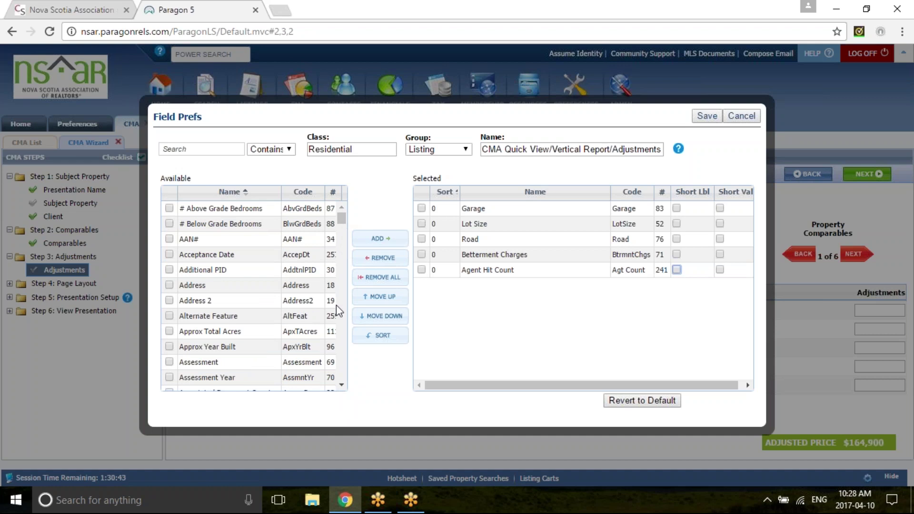
pyautogui.click(343, 385)
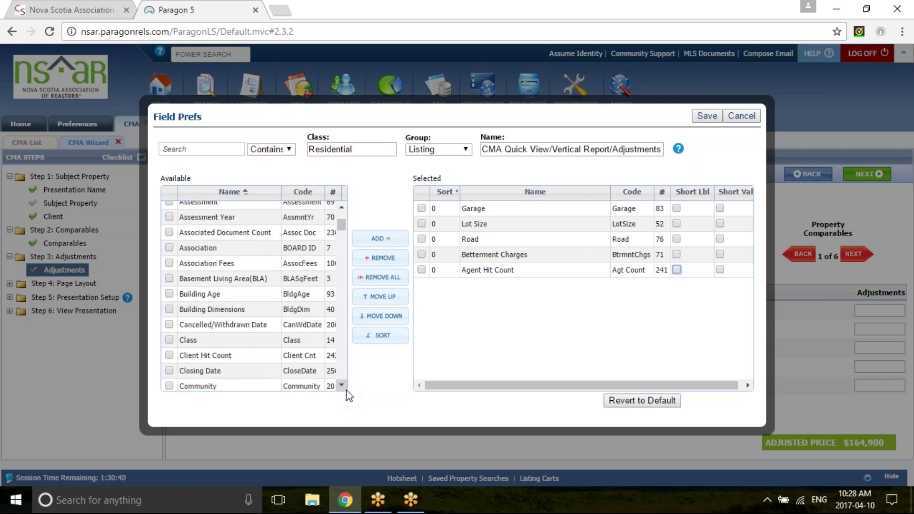
pyautogui.click(223, 297)
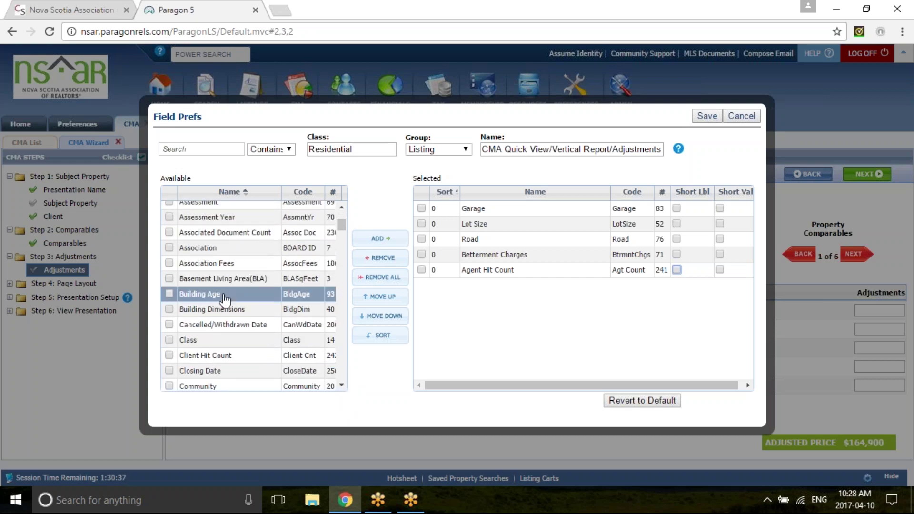
pyautogui.click(224, 297)
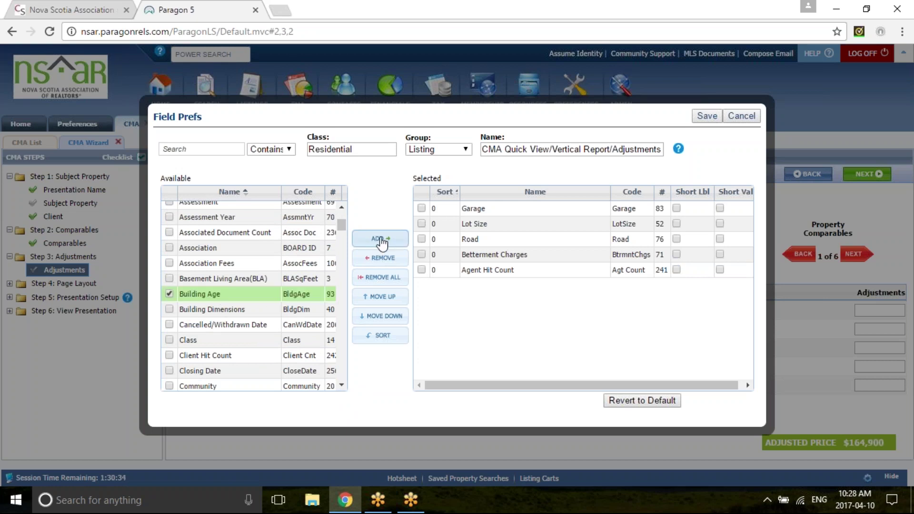
pyautogui.click(206, 295)
pyautogui.doubleClick(217, 296)
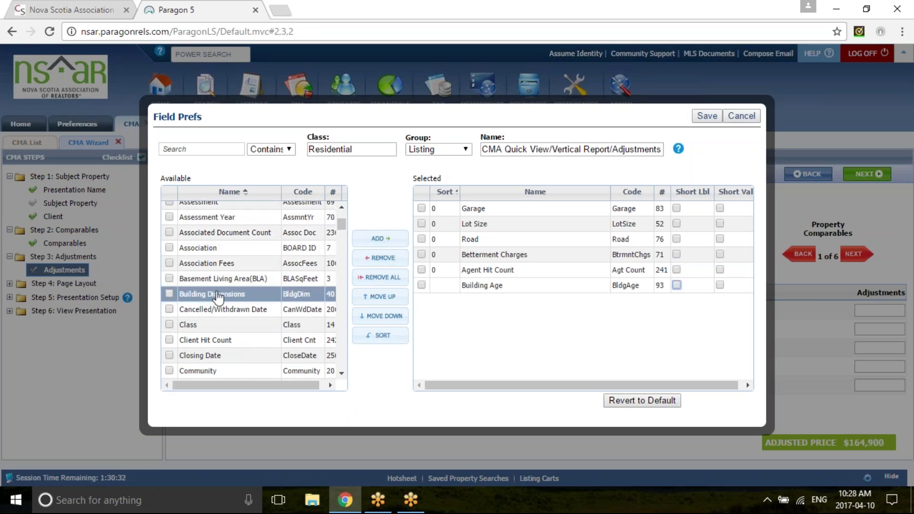
pyautogui.click(421, 285)
pyautogui.click(496, 287)
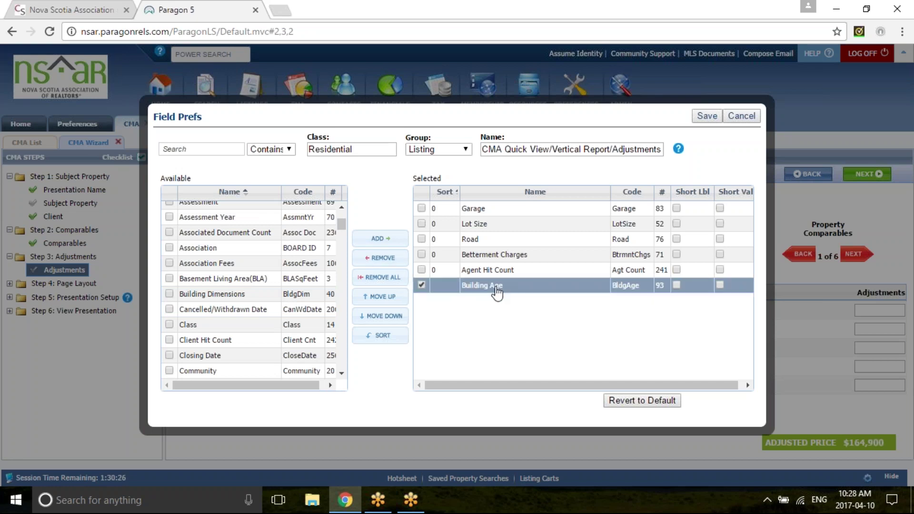
pyautogui.doubleClick(496, 287)
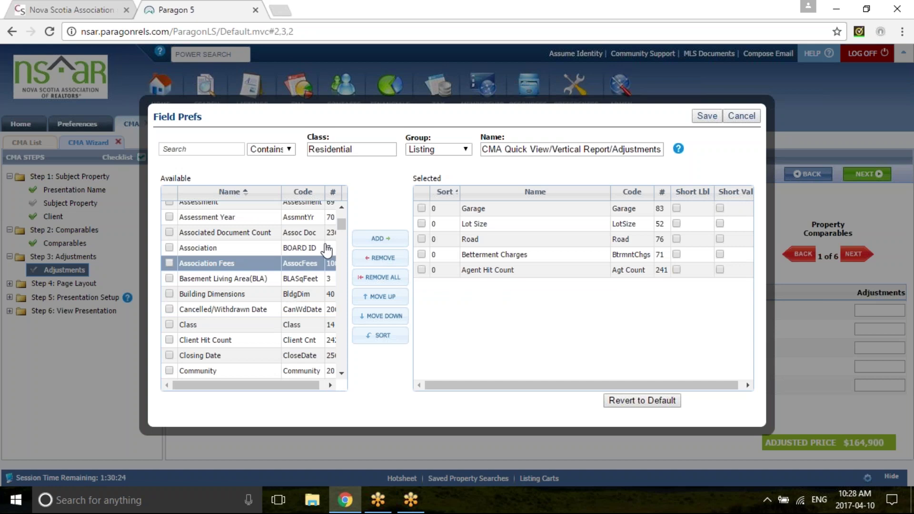
# Re-add Building Age to the Selected fields and save the field preferences.
pyautogui.click(206, 263)
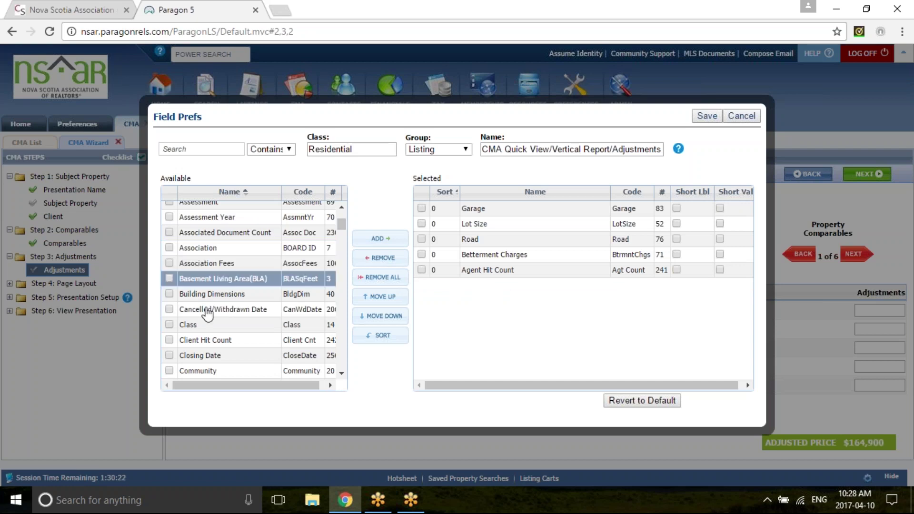
pyautogui.scroll(-15, 345, 292)
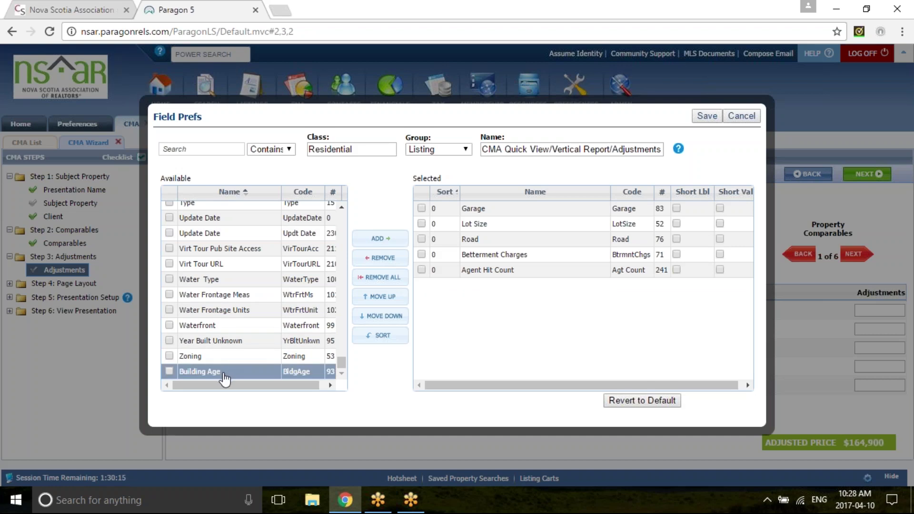
pyautogui.doubleClick(224, 371)
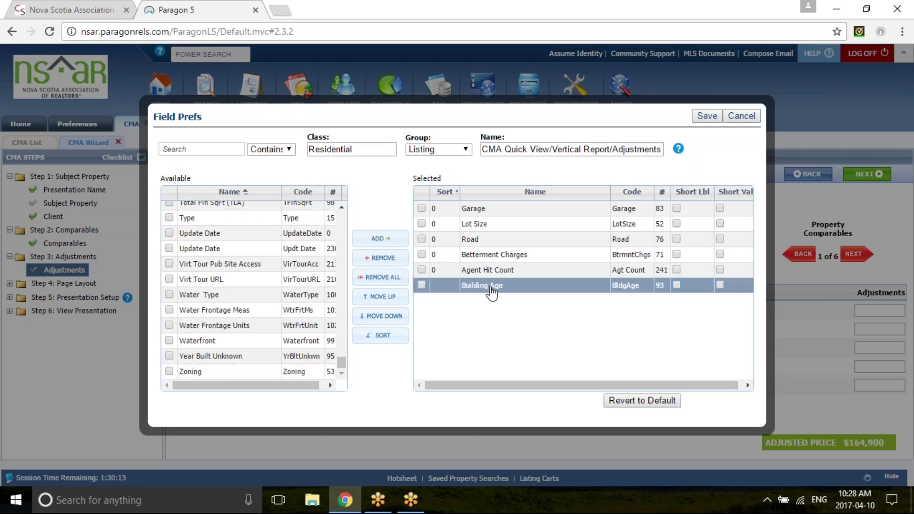
pyautogui.click(708, 117)
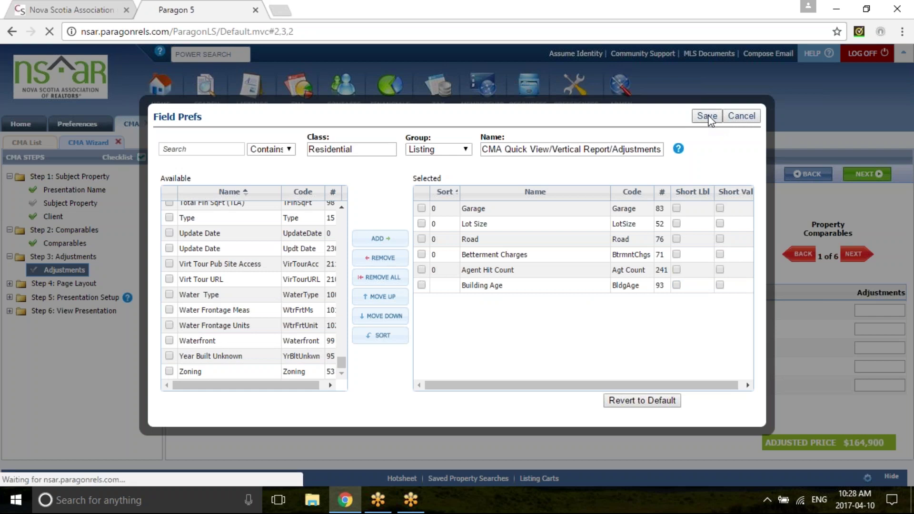
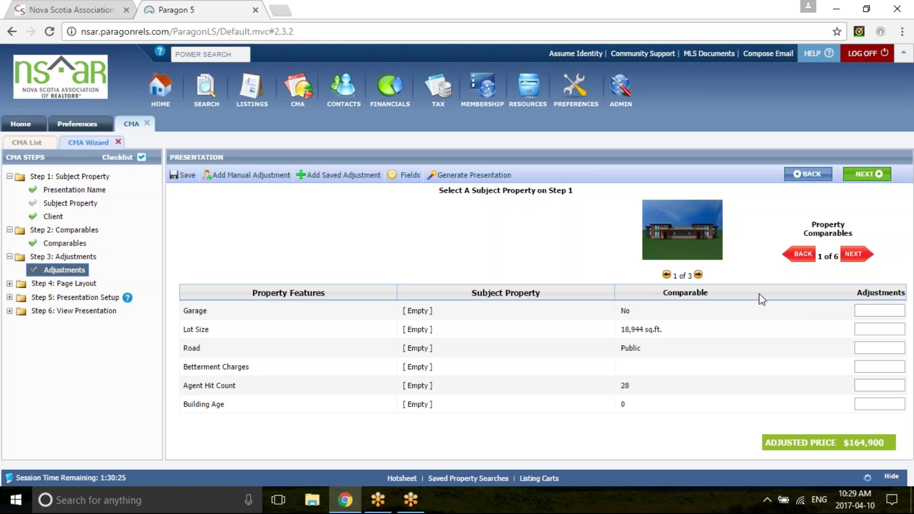
# Enter a trial garage adjustment of -20000 on the first comparable.
pyautogui.click(887, 309)
pyautogui.press('Num_Lock')
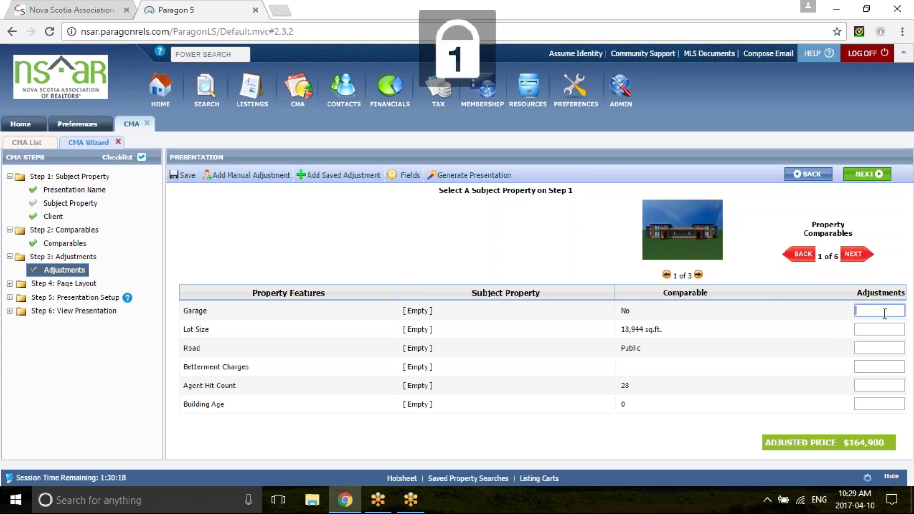
pyautogui.write('20000')
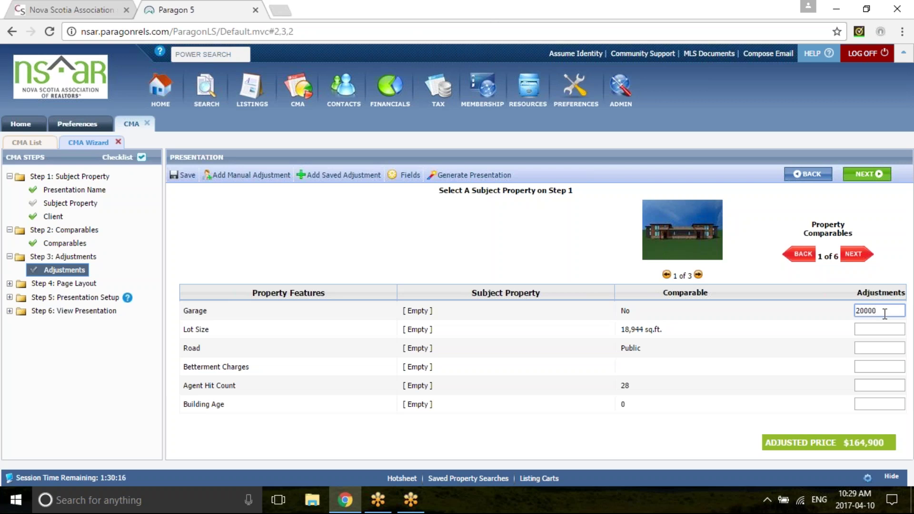
pyautogui.press('Tab')
pyautogui.write('-')
pyautogui.click(861, 329)
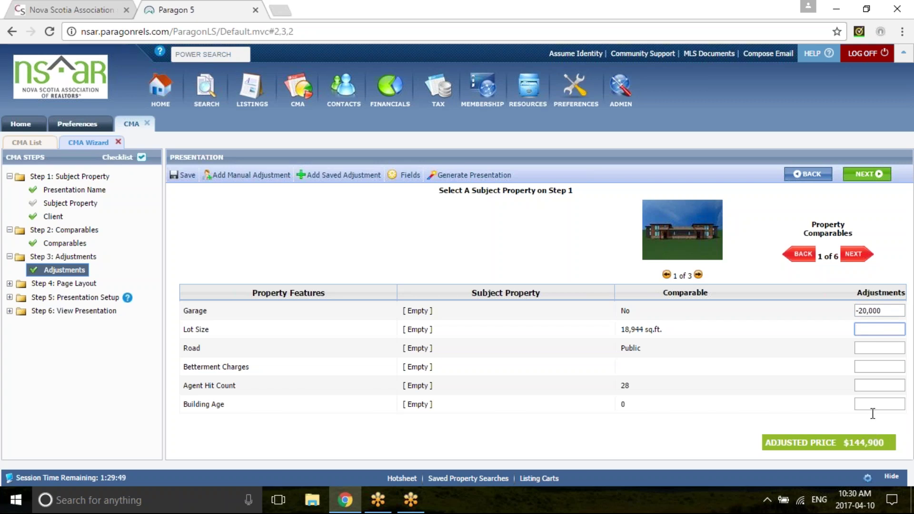
# Clear the garage adjustment value and move on to comparable 2 at $164,900.
pyautogui.moveTo(867, 311); pyautogui.dragTo(850, 310)
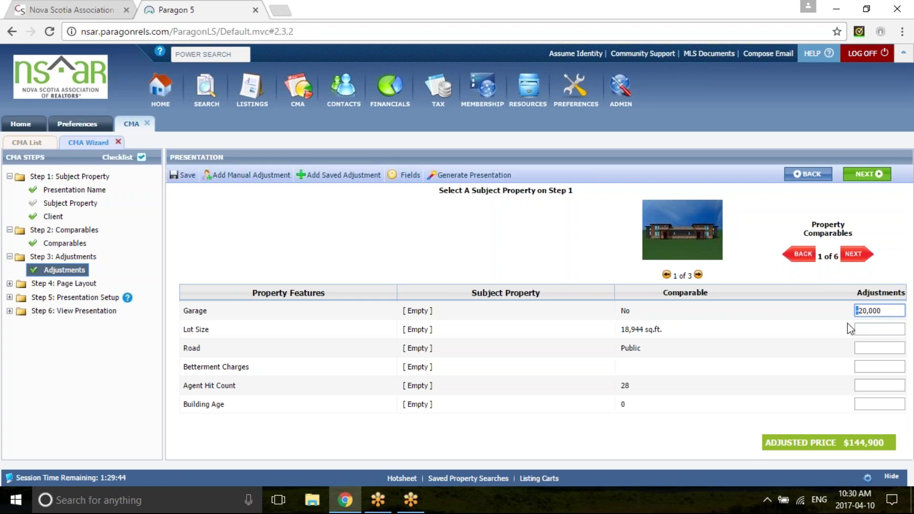
pyautogui.click(875, 328)
pyautogui.click(857, 310)
pyautogui.moveTo(893, 310); pyautogui.dragTo(857, 311)
pyautogui.press('BackSpace')
pyautogui.click(853, 255)
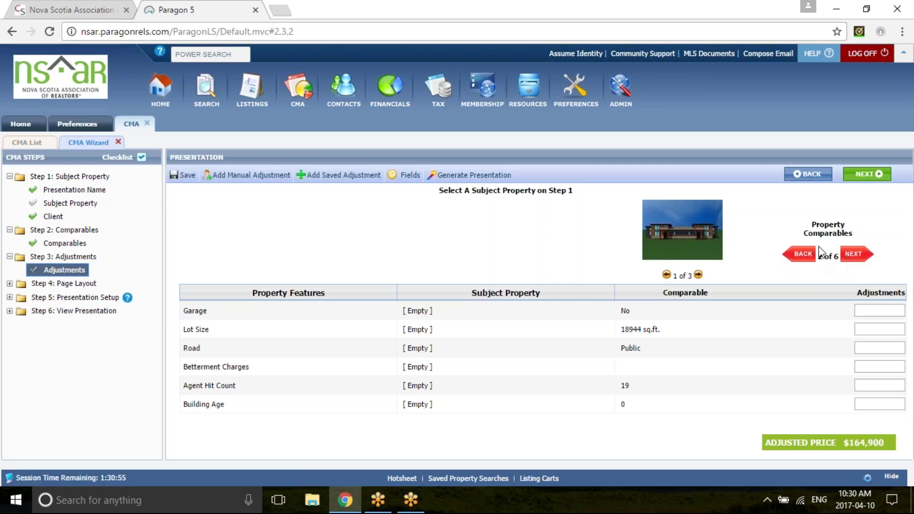
# Advance the CMA wizard through the Modern theme and Footer steps to Presentation Setup.
pyautogui.click(864, 176)
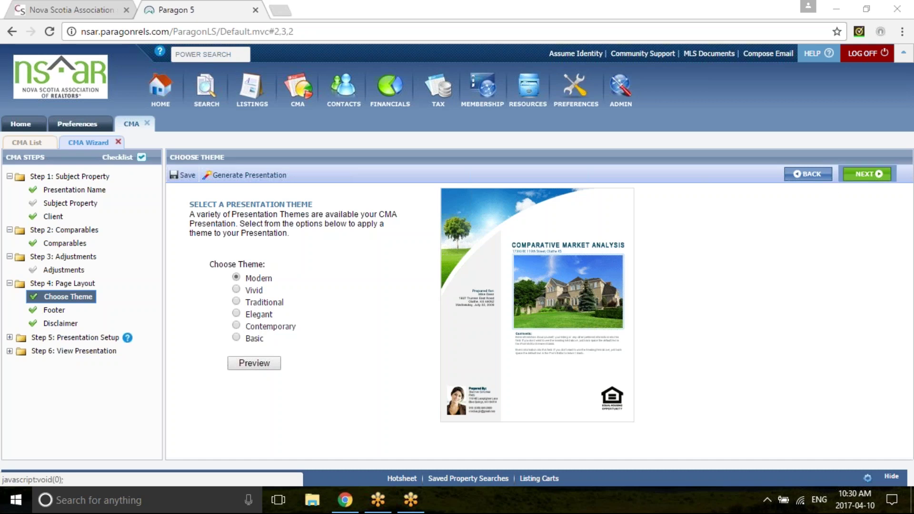
pyautogui.click(881, 174)
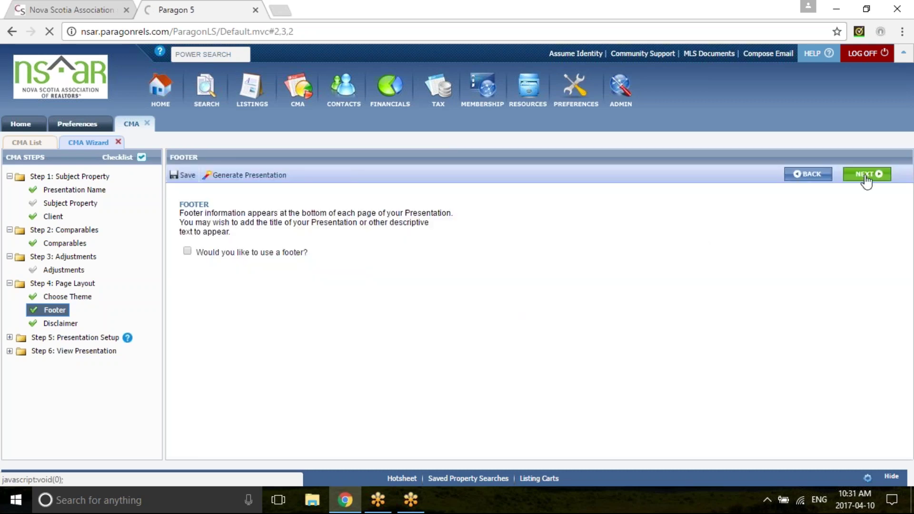
pyautogui.click(863, 174)
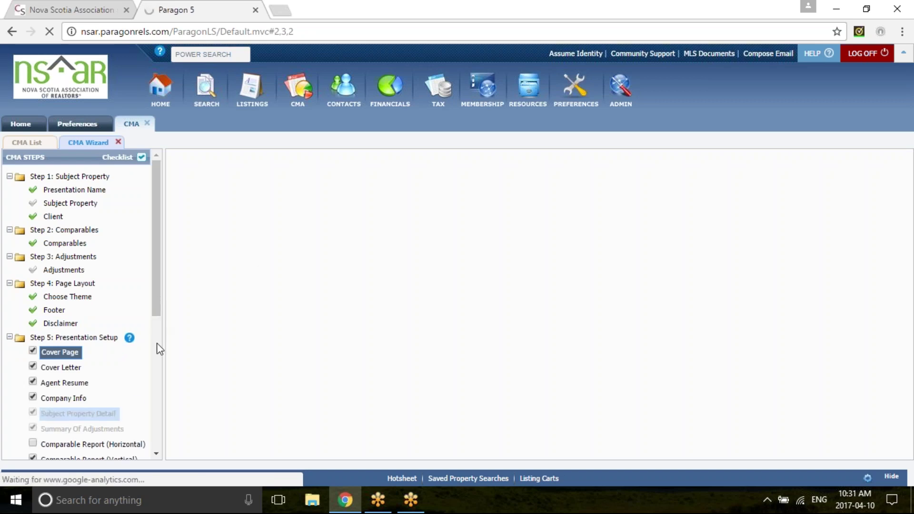
pyautogui.scroll(-3, 158, 307)
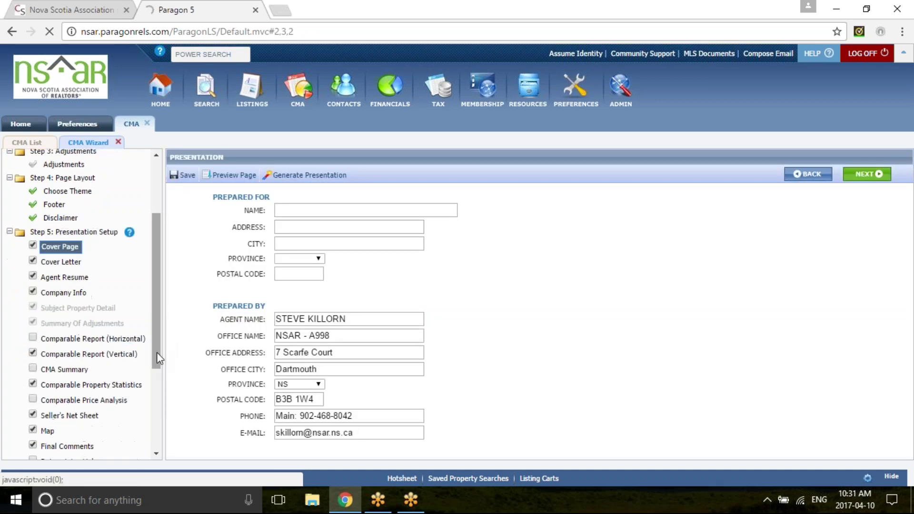
pyautogui.scroll(-1, 158, 362)
pyautogui.scroll(-2, 156, 362)
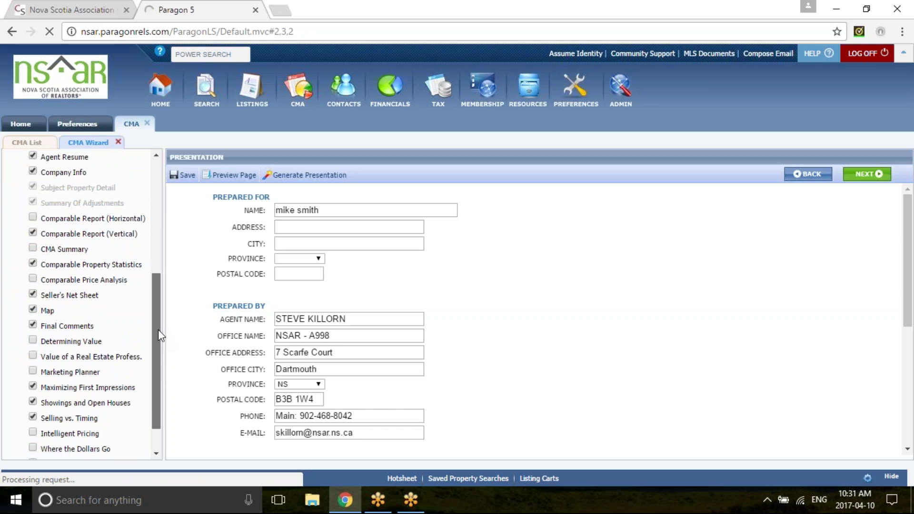
pyautogui.scroll(4, 158, 329)
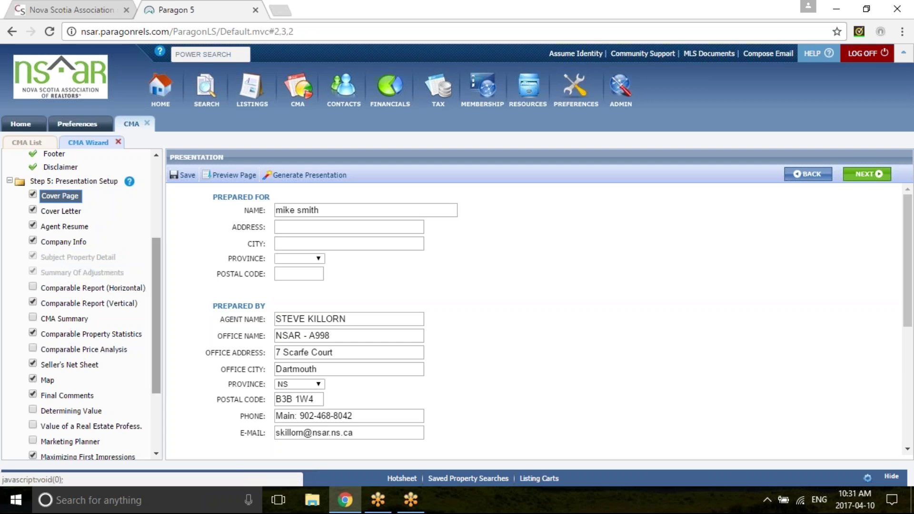
# Move CMA Summary after Company Info; include Value of a Real Estate Professional after Seller's Net Sheet.
pyautogui.moveTo(156, 280)
pyautogui.mouseDown()
pyautogui.moveTo(156, 330)
pyautogui.moveTo(156, 280)
pyautogui.mouseUp()
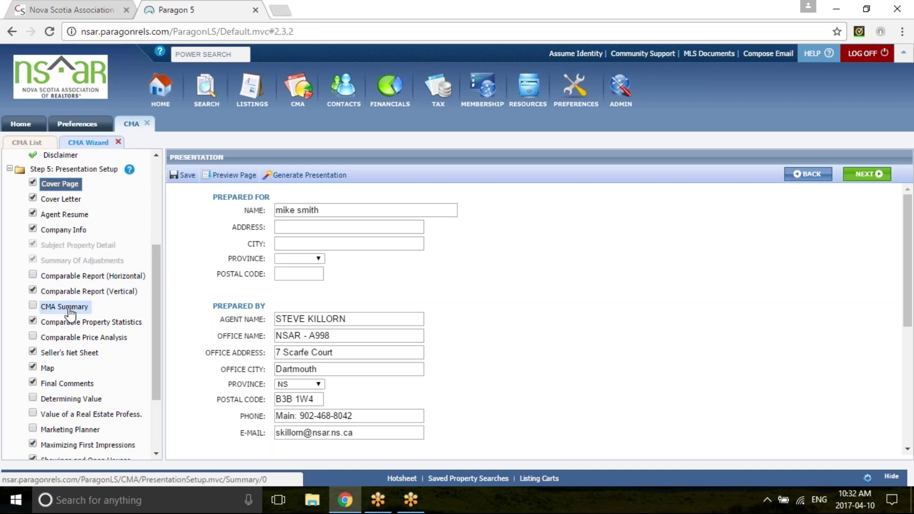
pyautogui.moveTo(71, 314); pyautogui.dragTo(71, 238)
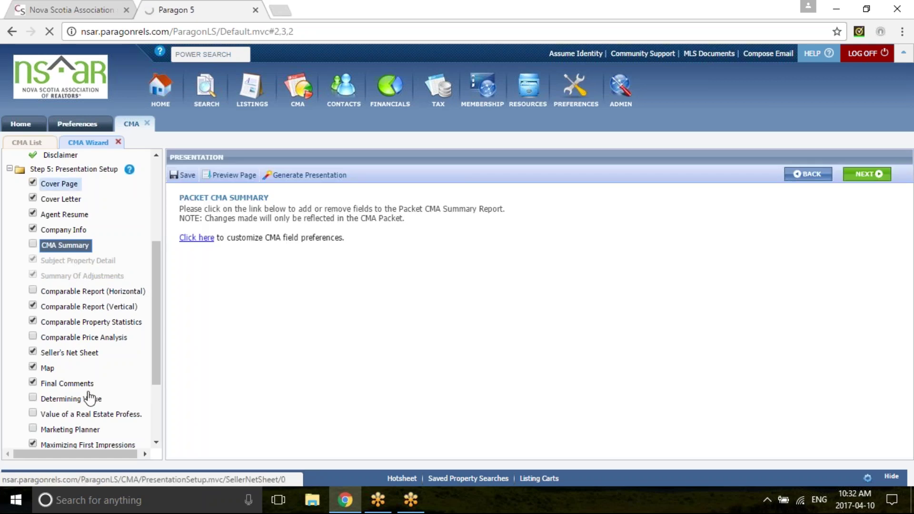
pyautogui.moveTo(155, 359); pyautogui.dragTo(161, 403)
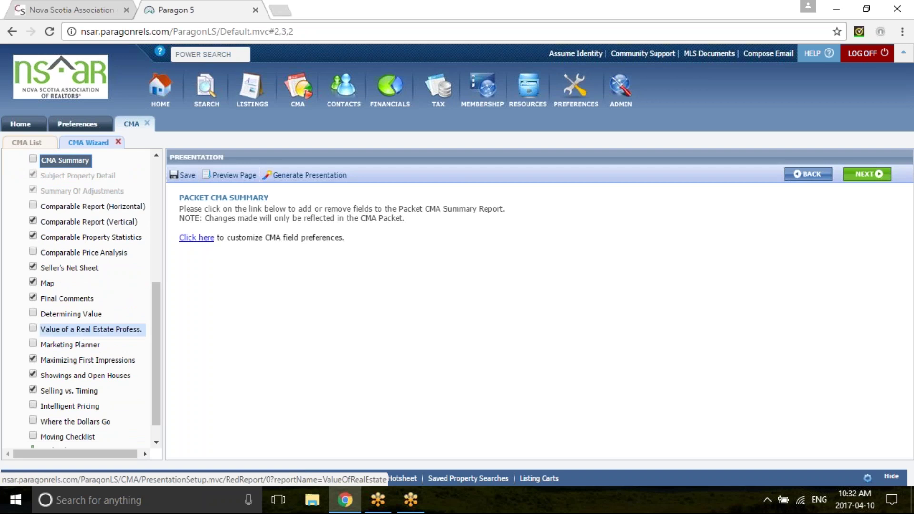
pyautogui.click(32, 331)
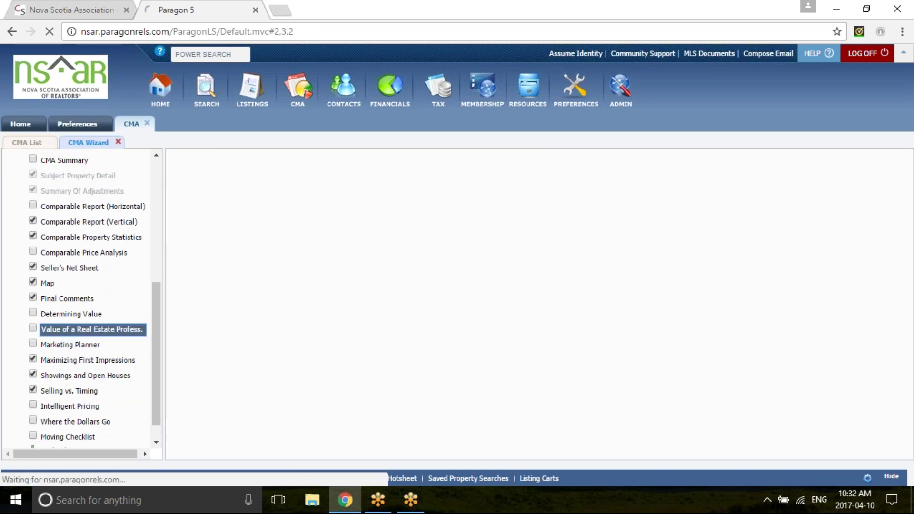
pyautogui.click(32, 328)
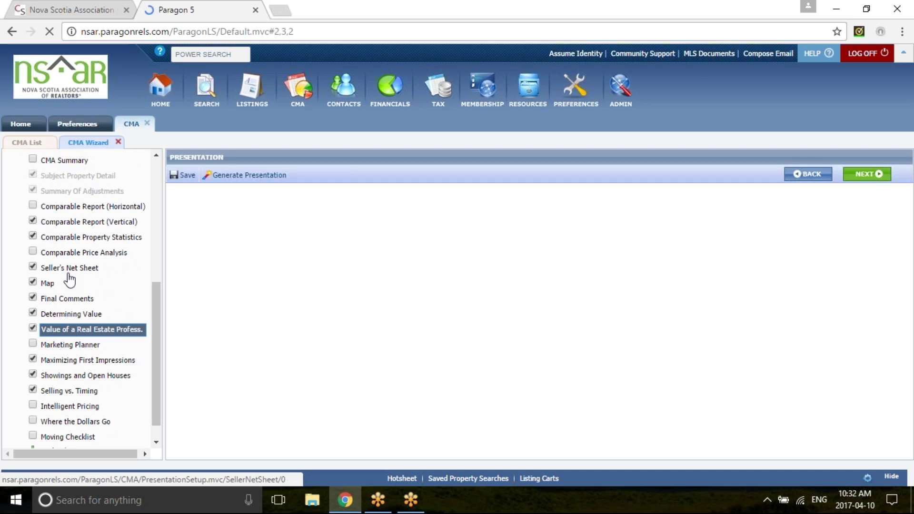
pyautogui.moveTo(69, 281); pyautogui.dragTo(74, 288)
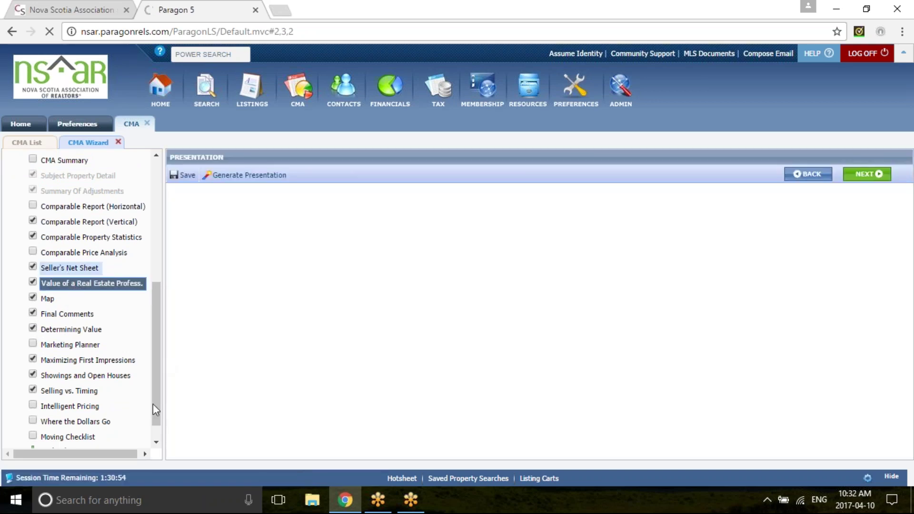
# Bring up the Upload Document dialog for the Value of a Real Estate Professional page.
pyautogui.scroll(-2, 151, 402)
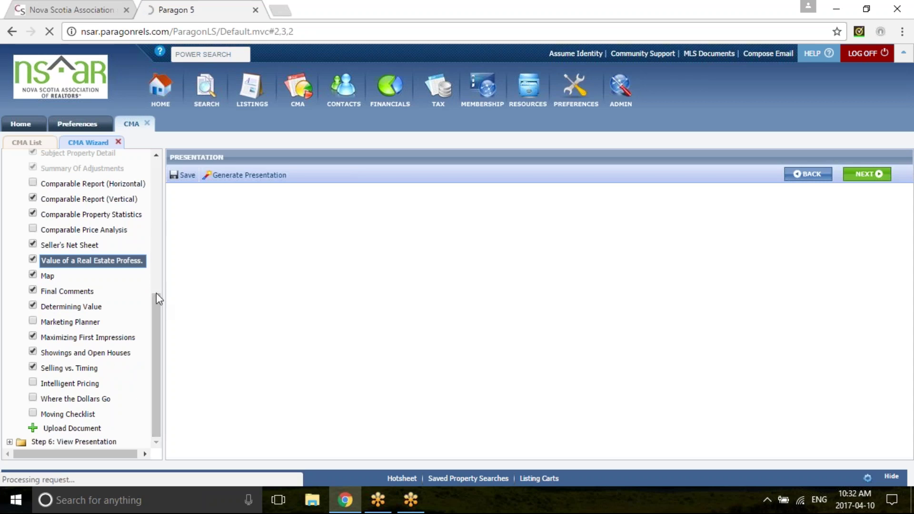
pyautogui.click(158, 261)
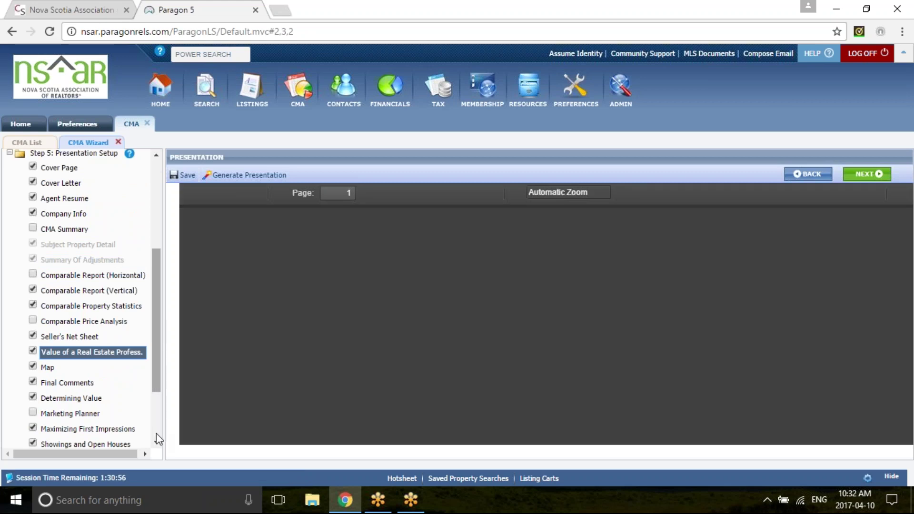
pyautogui.click(157, 438)
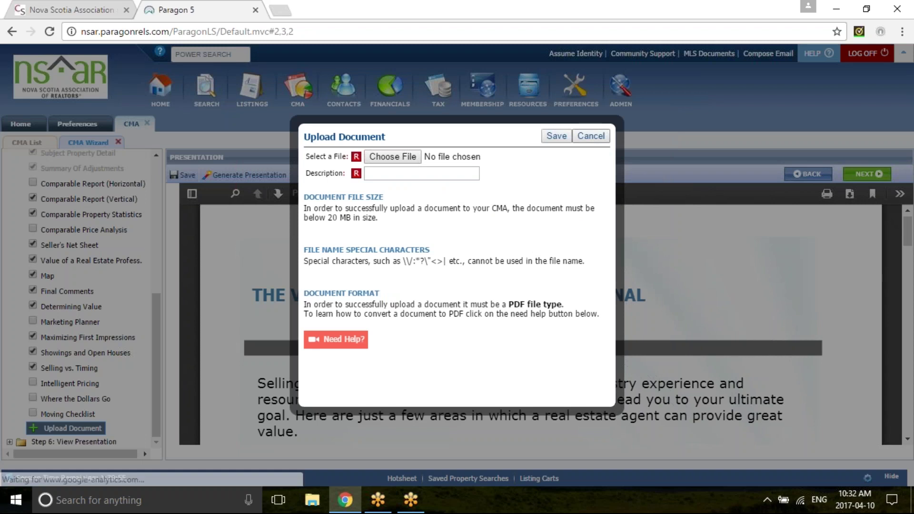
# Cancel the document upload without a file and select the Company Info section.
pyautogui.click(591, 136)
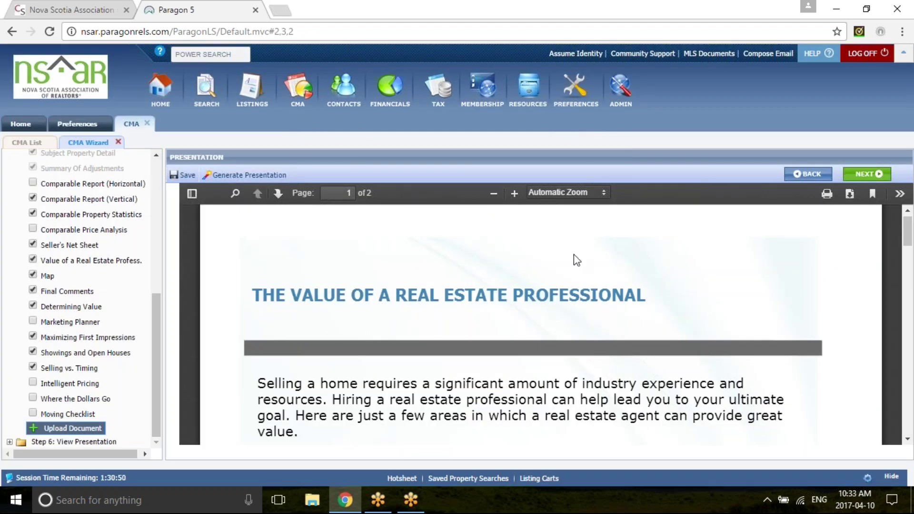
pyautogui.moveTo(155, 342); pyautogui.dragTo(102, 280)
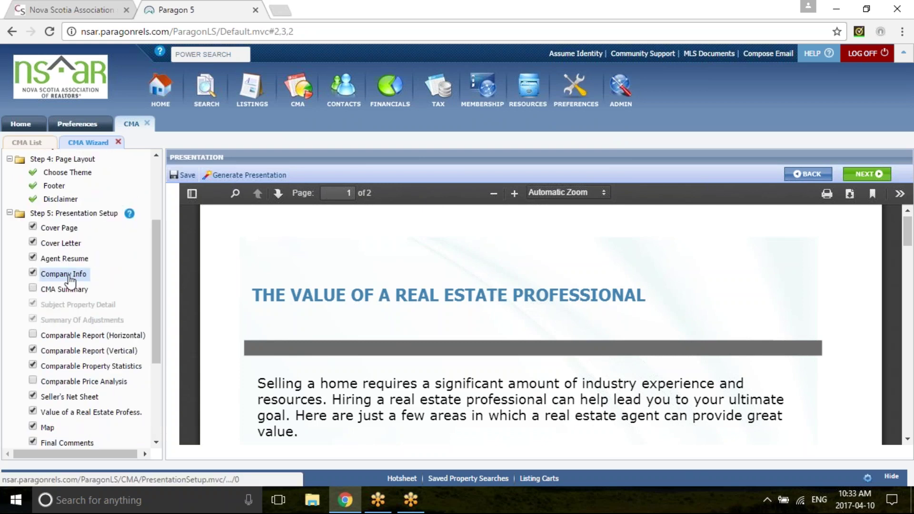
pyautogui.click(68, 275)
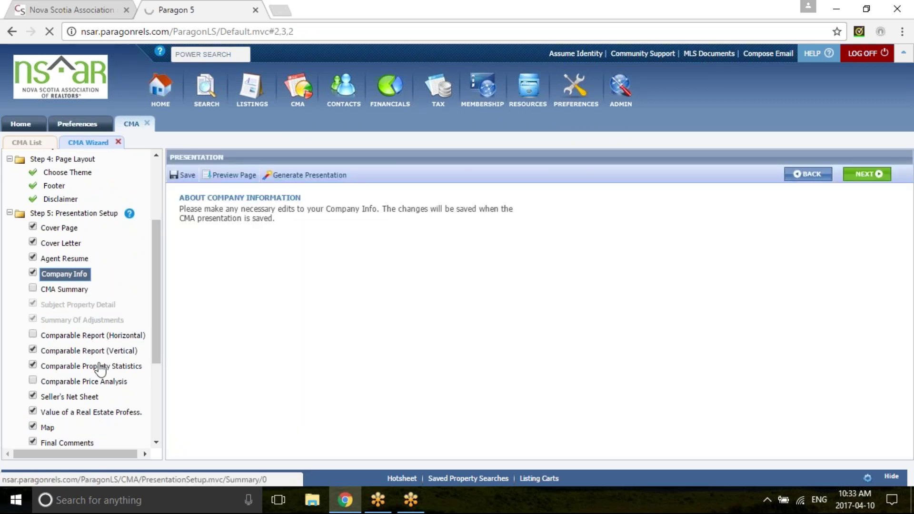
# Check the Comparable Property Statistics settings, then go to Step 6: View Presentation.
pyautogui.click(70, 366)
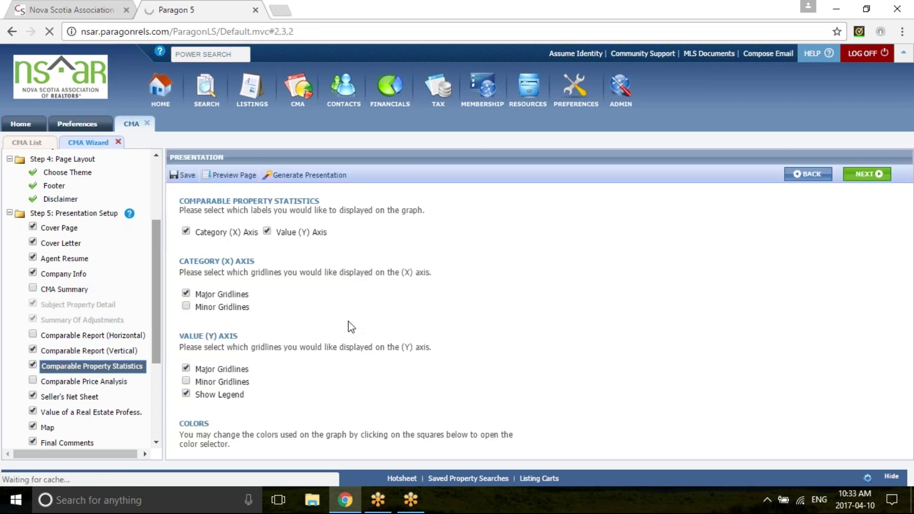
pyautogui.moveTo(155, 357); pyautogui.dragTo(155, 429)
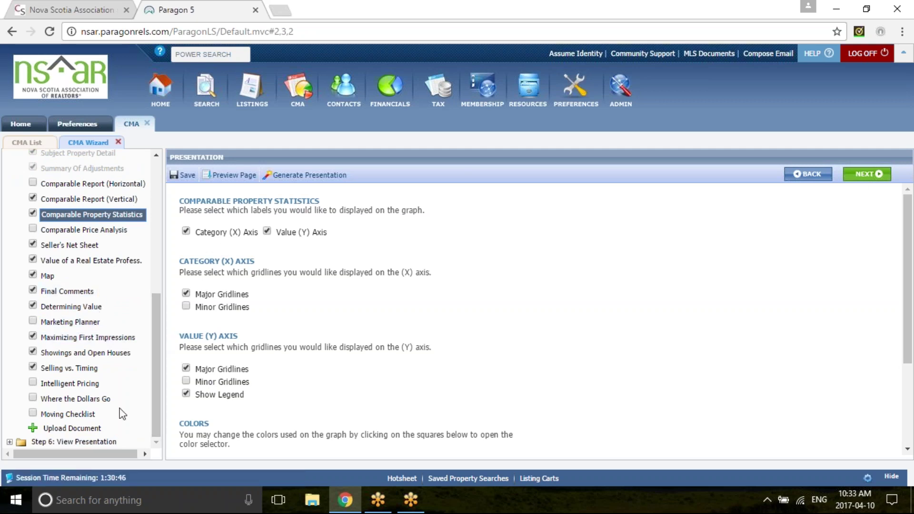
pyautogui.click(74, 443)
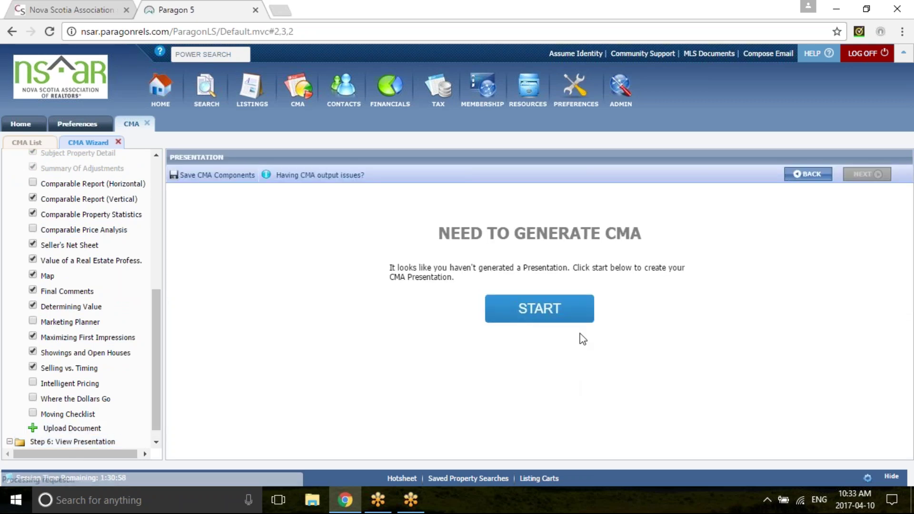
# Start generating the CMA presentation as a 17-page PDF.
pyautogui.click(548, 312)
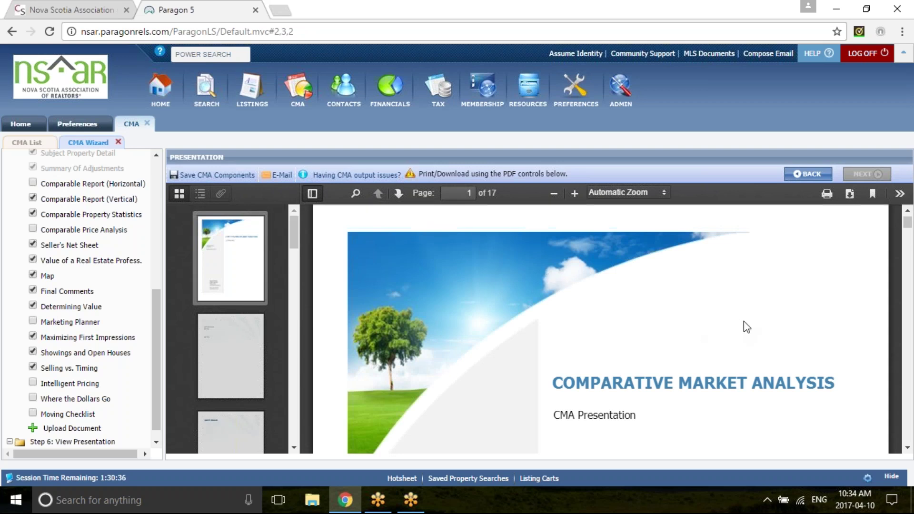
# Scroll through the generated PDF and jump to page 3, the Agent Resume page.
pyautogui.scroll(-8, 680, 347)
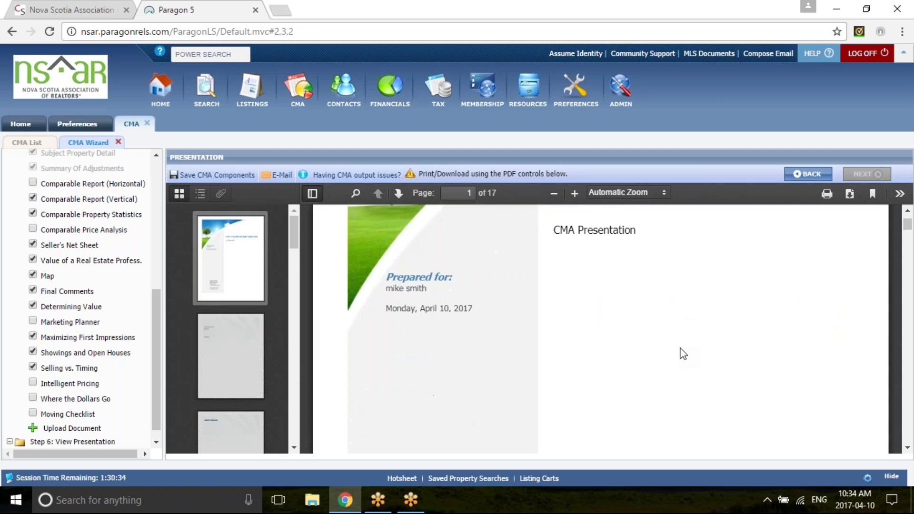
pyautogui.scroll(-10, 685, 352)
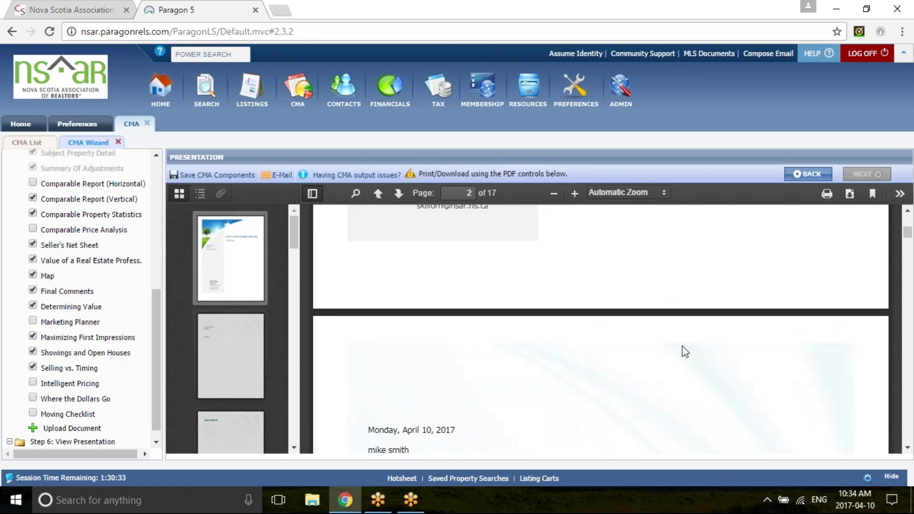
pyautogui.scroll(-1, 684, 352)
pyautogui.scroll(-4, 685, 352)
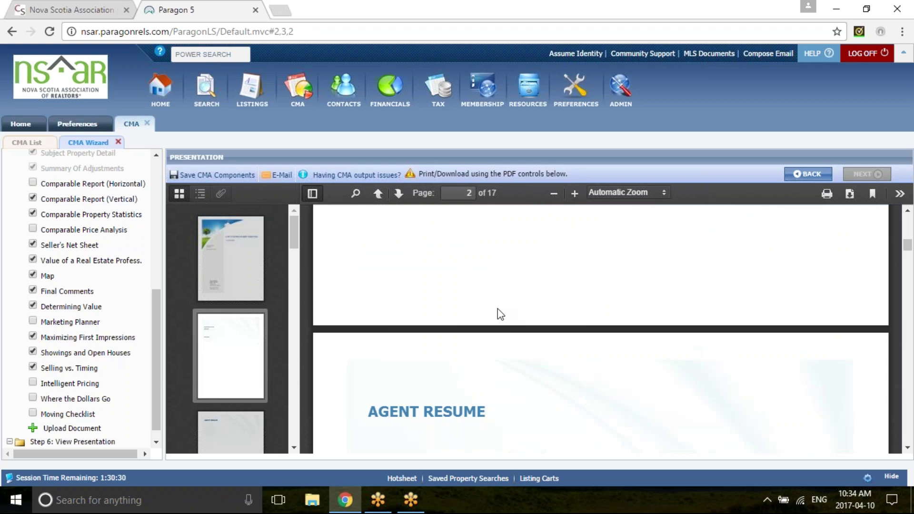
pyautogui.click(209, 329)
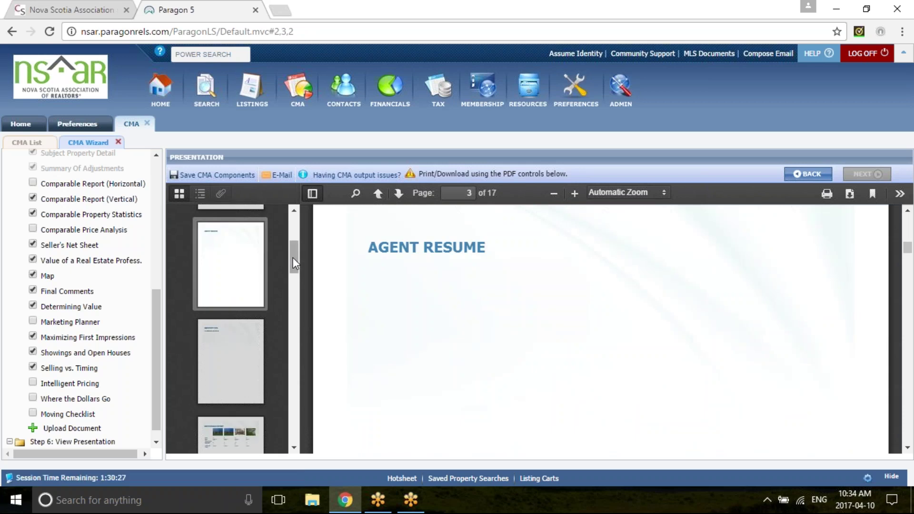
pyautogui.scroll(-10, 285, 334)
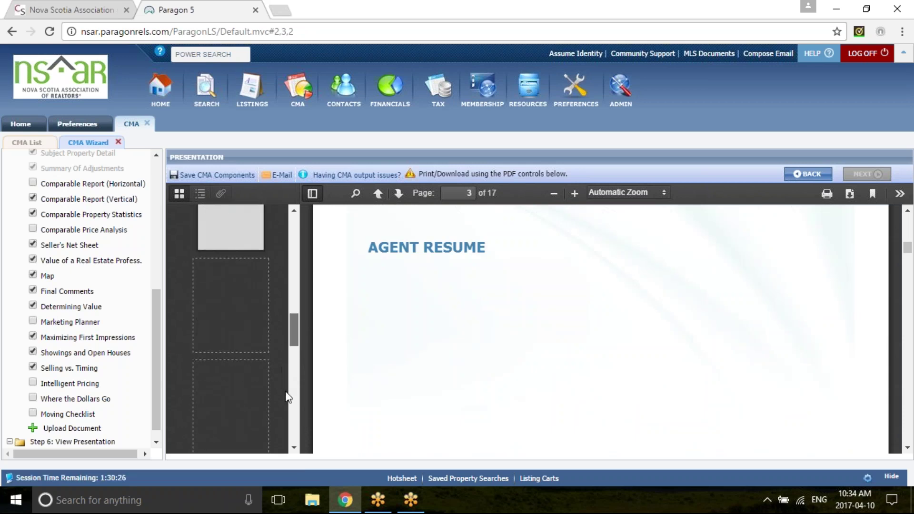
pyautogui.scroll(-5, 286, 397)
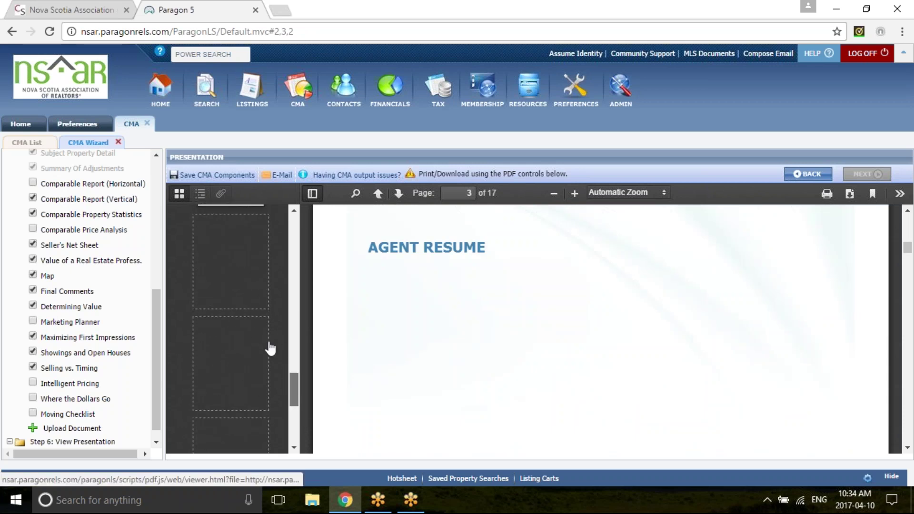
pyautogui.scroll(-2, 293, 388)
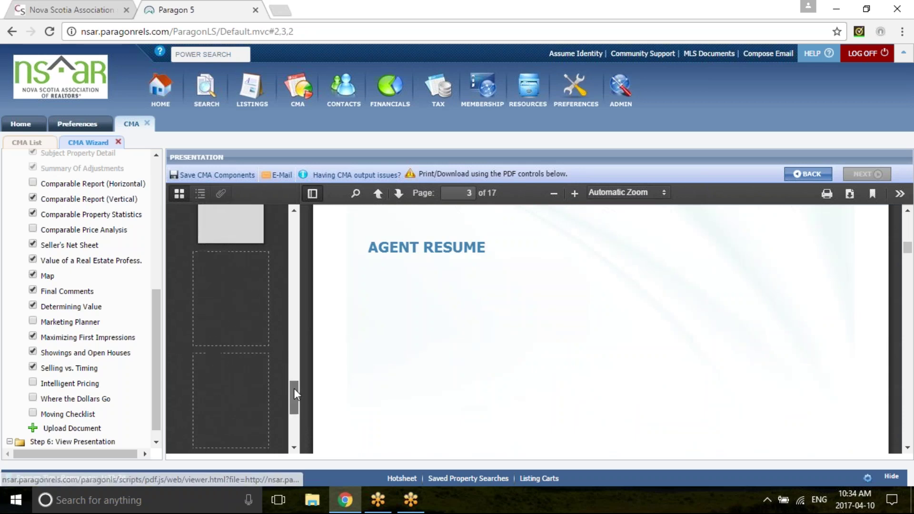
pyautogui.click(295, 222)
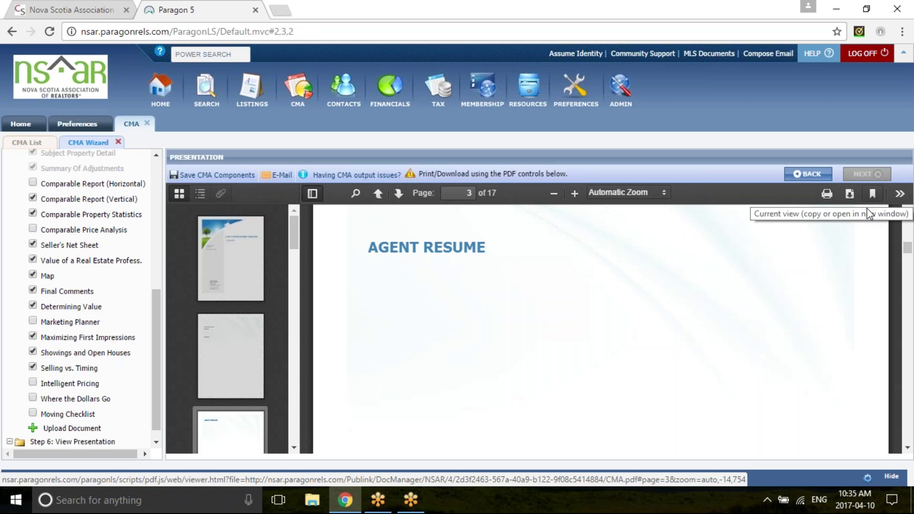
pyautogui.click(899, 193)
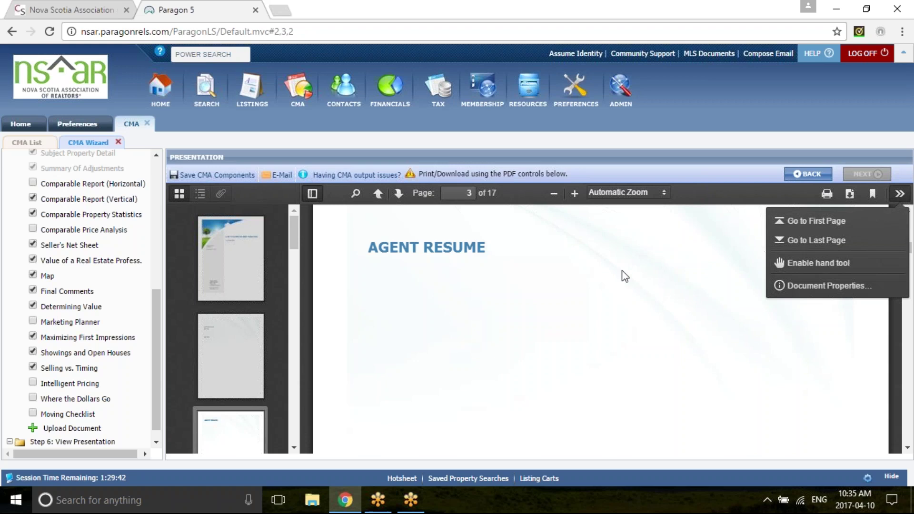
pyautogui.click(626, 300)
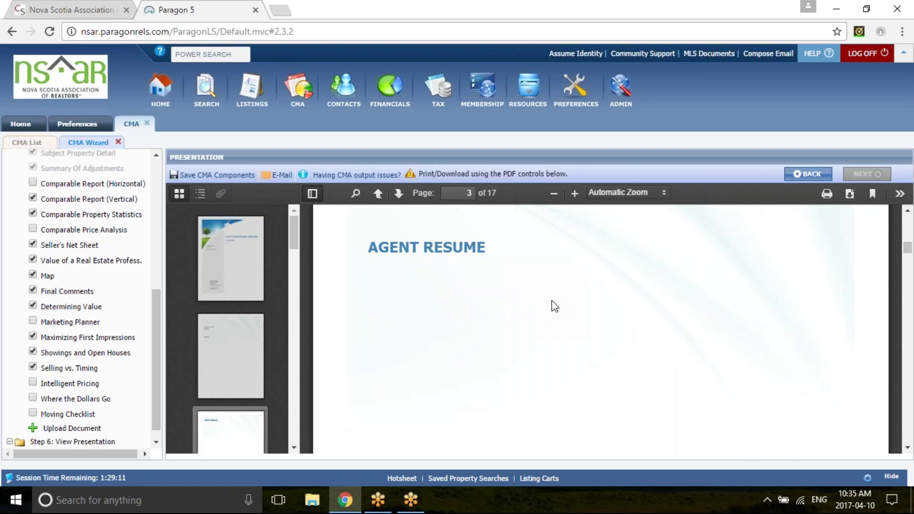
# Dismiss the CMA options menu and close the CMA and Preferences workspaces.
pyautogui.scroll(-3, 488, 312)
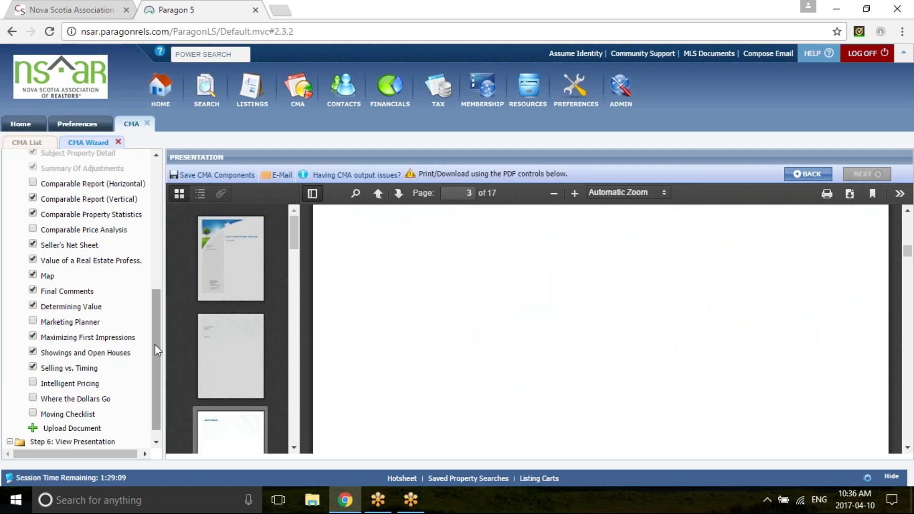
pyautogui.moveTo(155, 344); pyautogui.dragTo(156, 187)
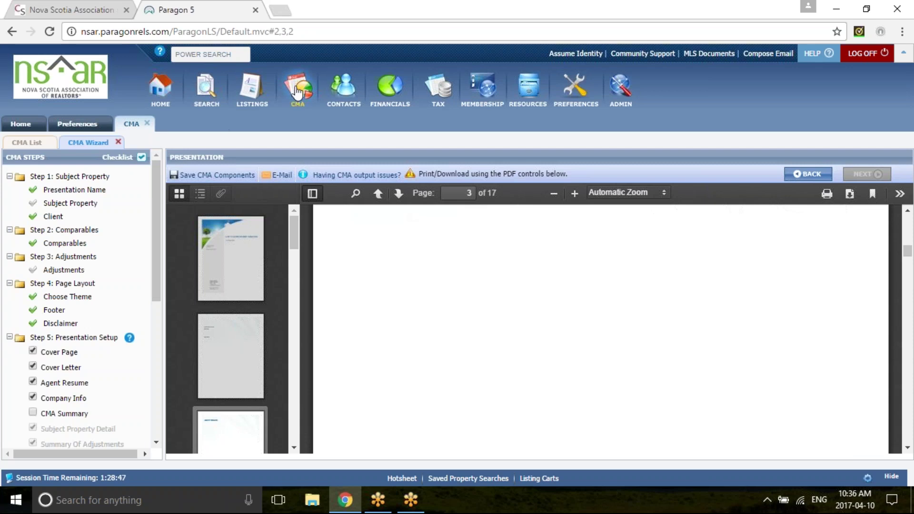
pyautogui.moveTo(297, 90)
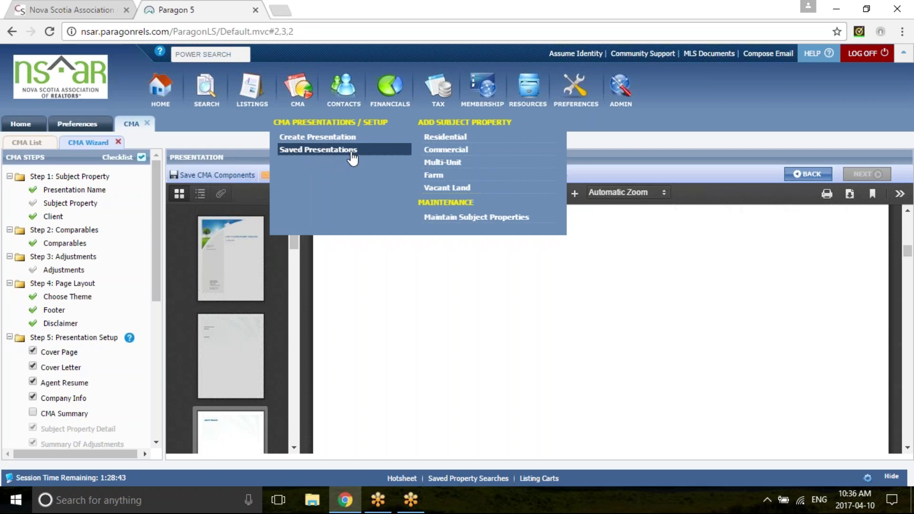
pyautogui.click(210, 54)
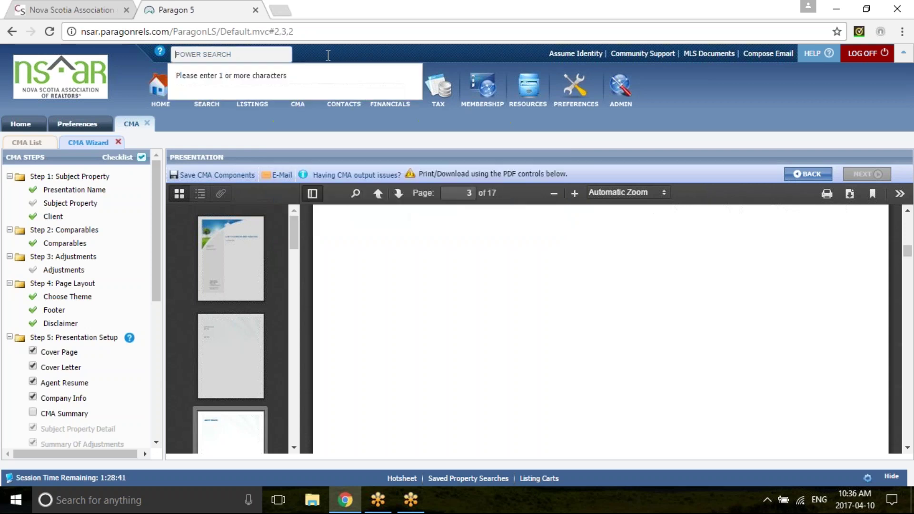
pyautogui.click(148, 123)
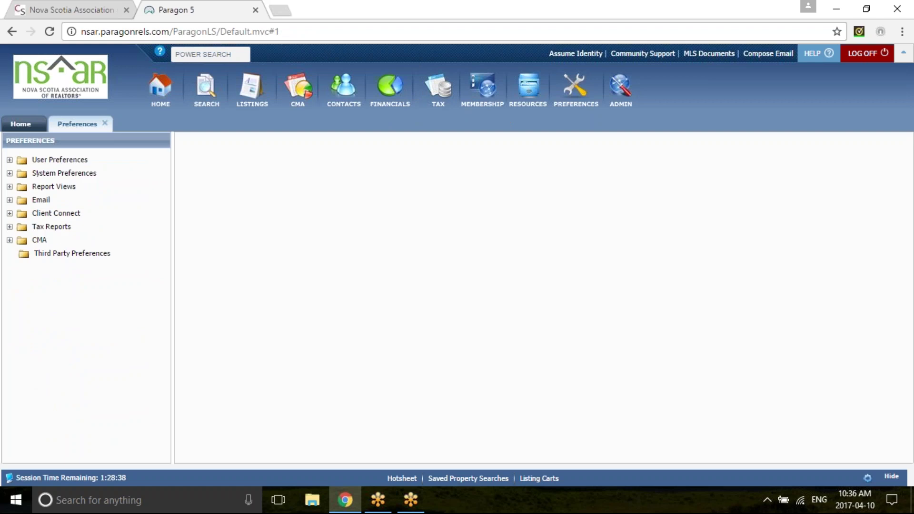
pyautogui.click(107, 124)
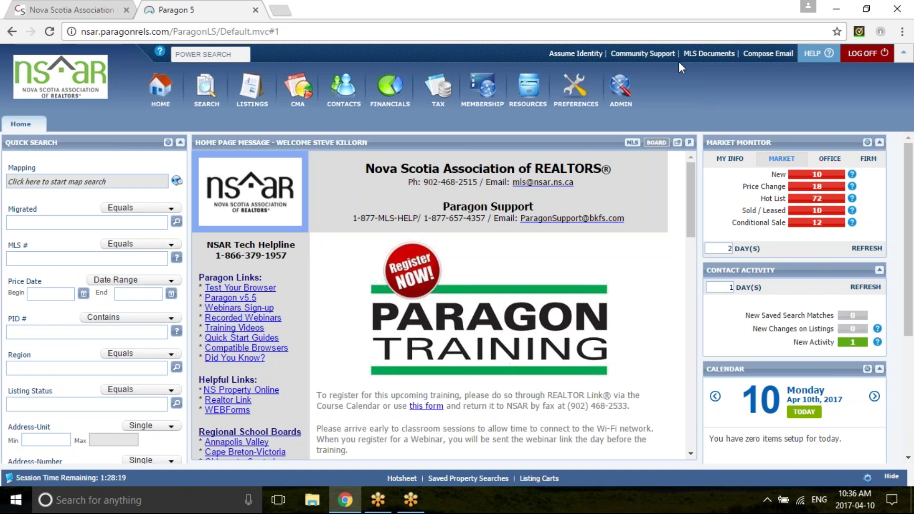
pyautogui.click(90, 14)
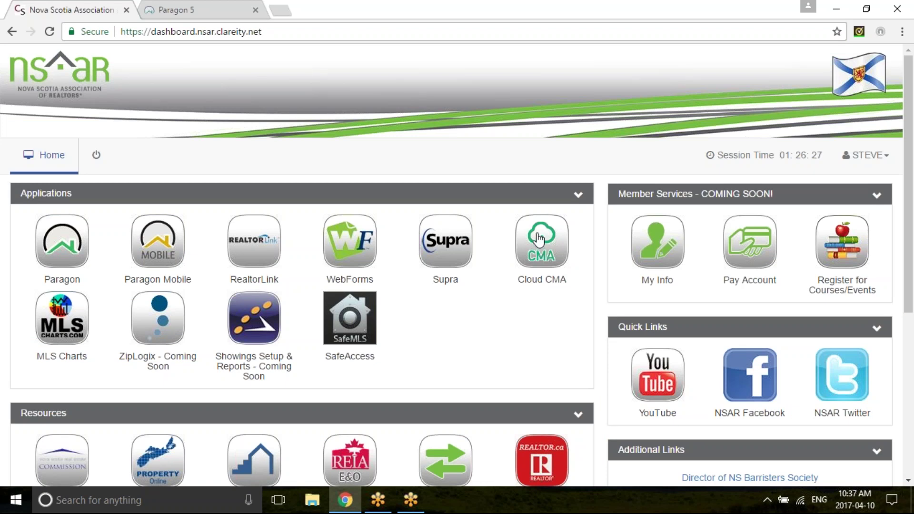
pyautogui.click(205, 14)
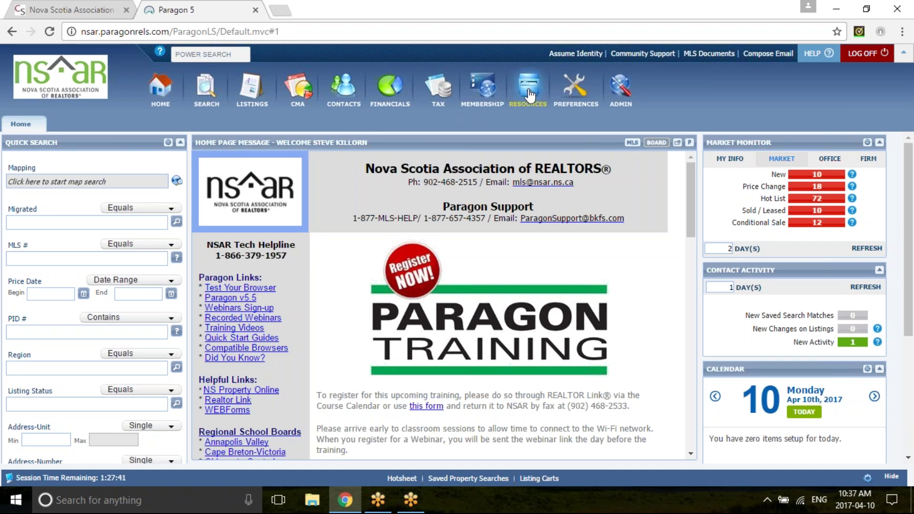
# Launch CloudCMA from the Paragon Resources menu into a new browser tab.
pyautogui.click(528, 88)
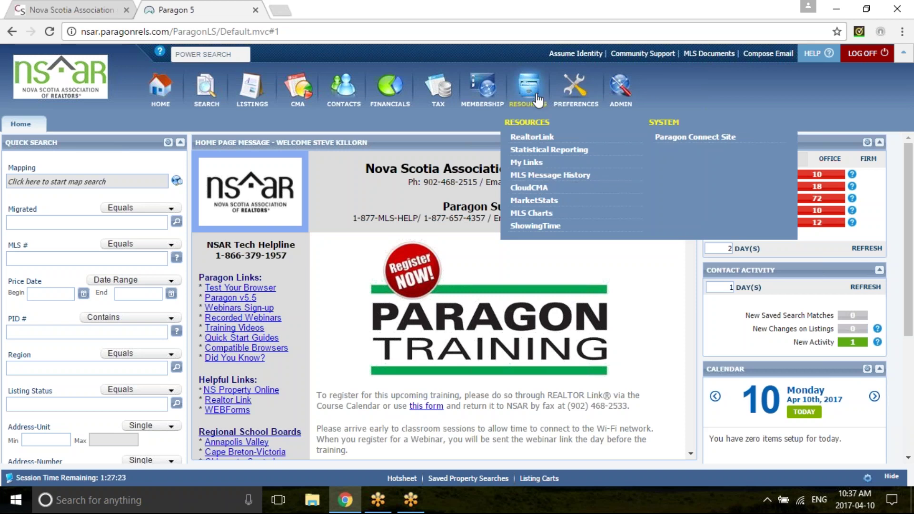
pyautogui.click(554, 193)
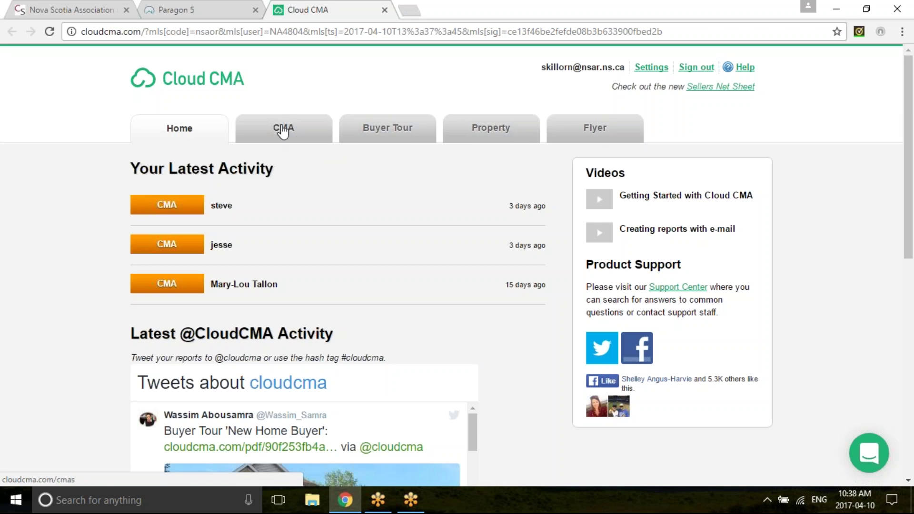
# Open the saved Client flyer for the house sold for $220,000 as a PDF.
pyautogui.click(599, 132)
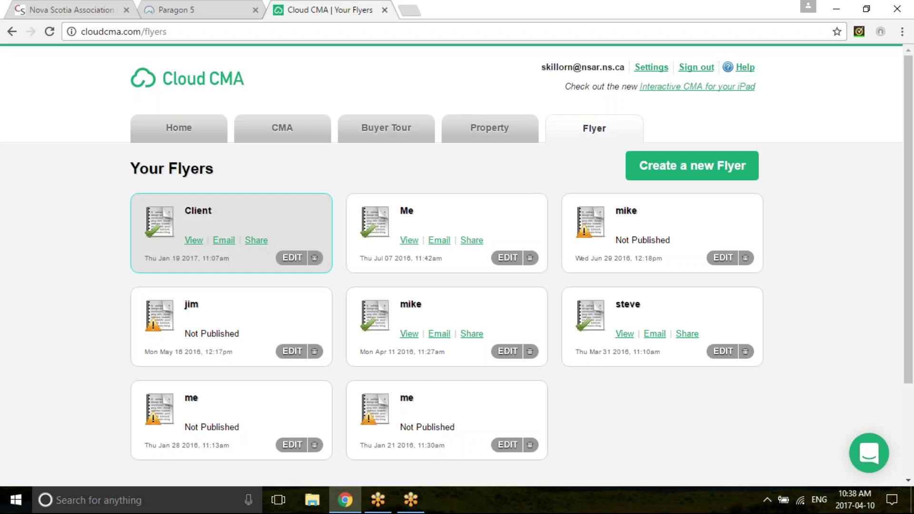
pyautogui.click(194, 242)
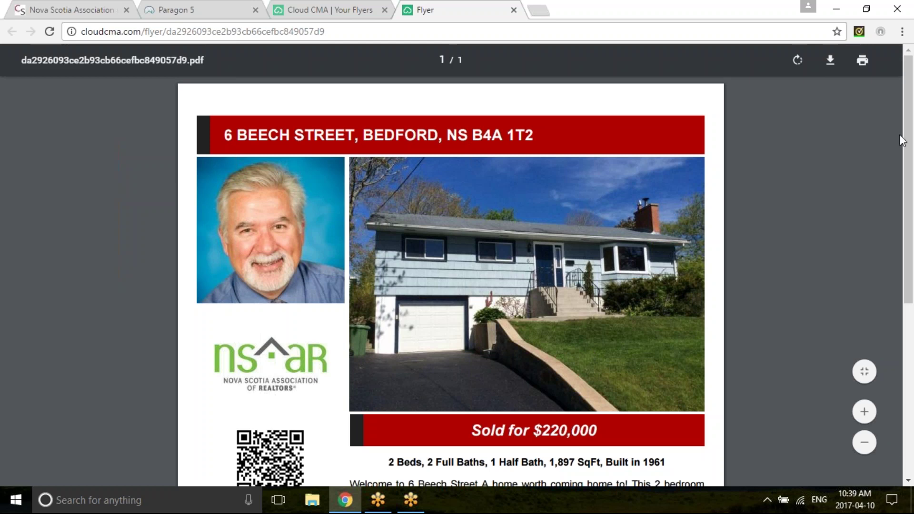
pyautogui.scroll(-1, 912, 138)
pyautogui.scroll(1, 911, 138)
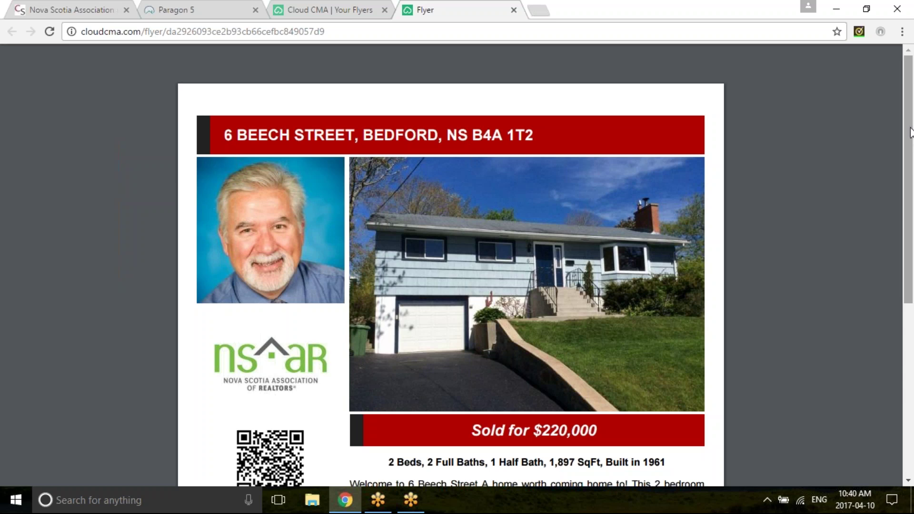
pyautogui.scroll(-1, 911, 145)
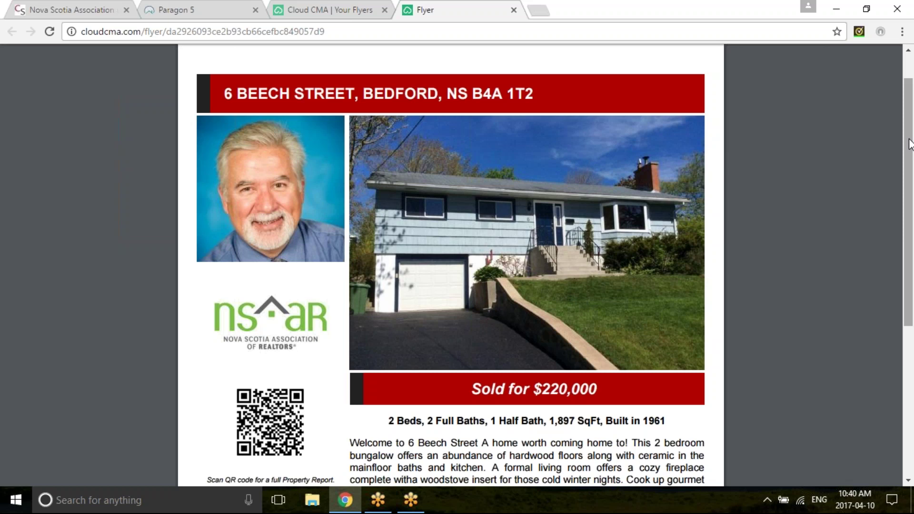
pyautogui.scroll(-1, 911, 143)
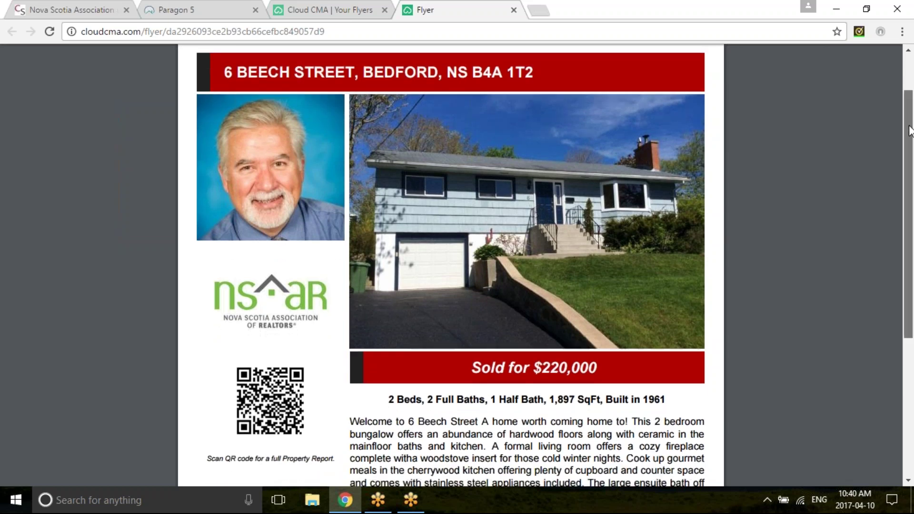
pyautogui.scroll(-1, 911, 131)
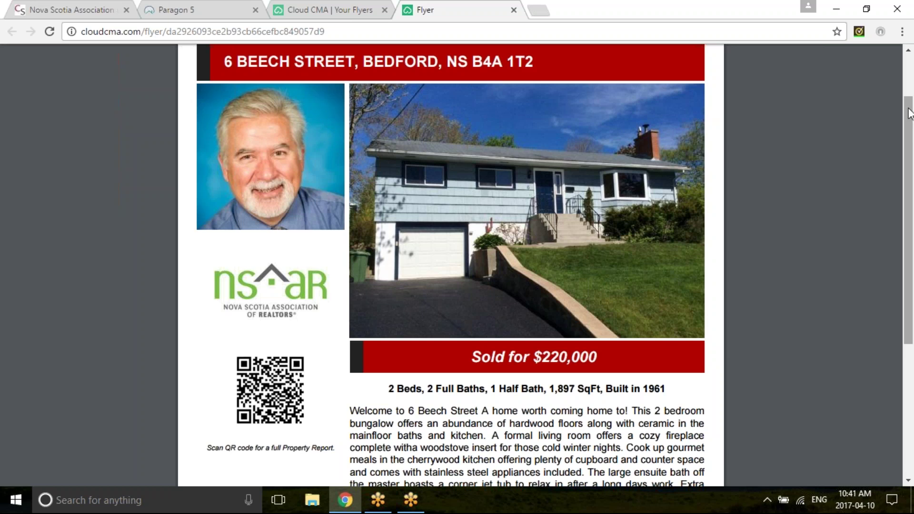
pyautogui.moveTo(830, 61)
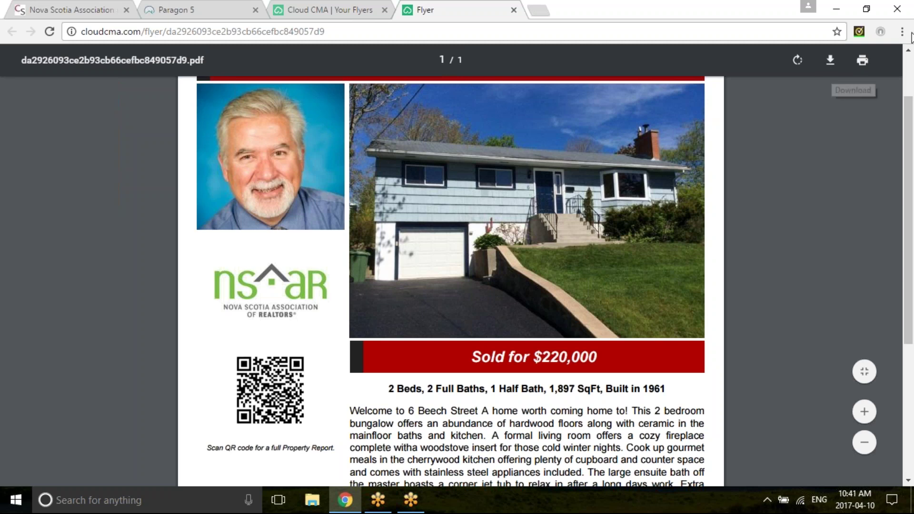
pyautogui.click(513, 10)
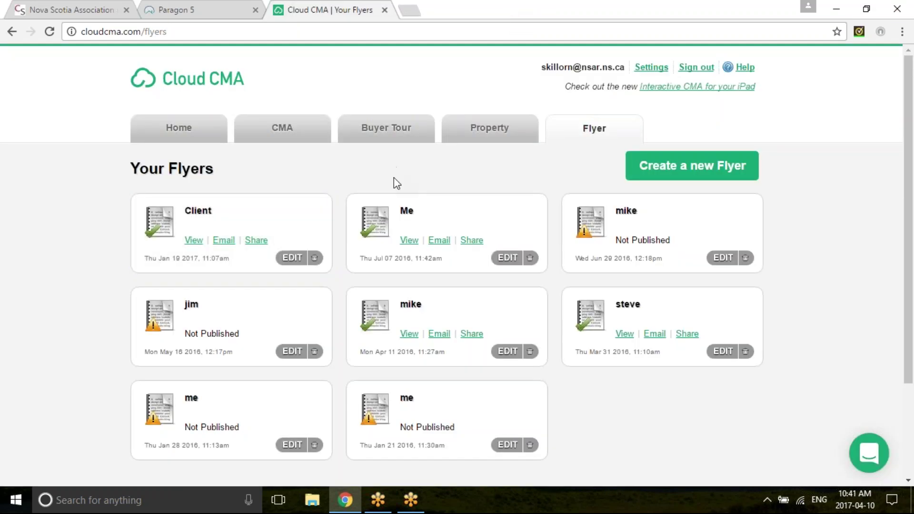
pyautogui.click(280, 138)
pyautogui.click(287, 126)
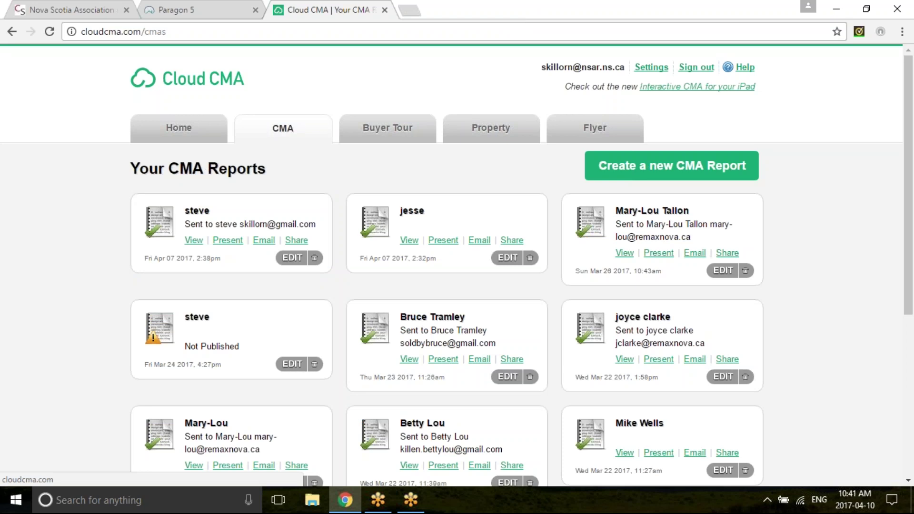
pyautogui.click(179, 127)
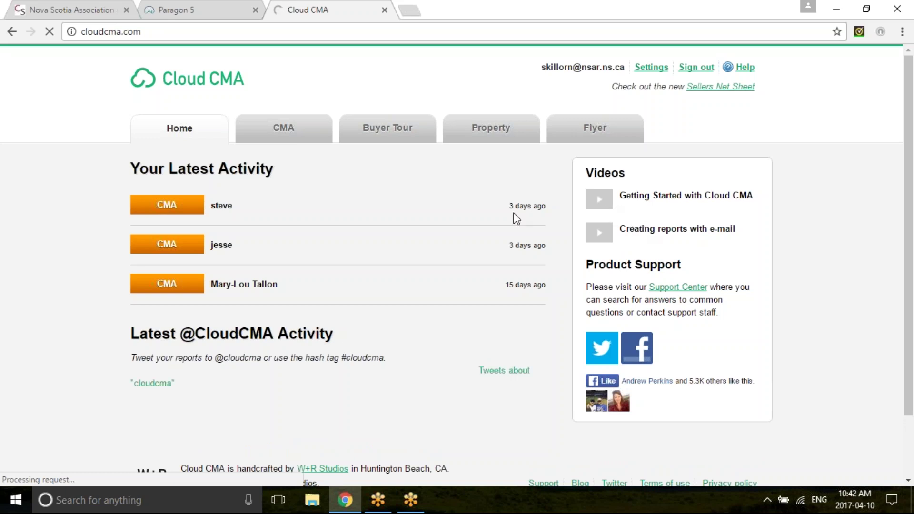
pyautogui.click(281, 134)
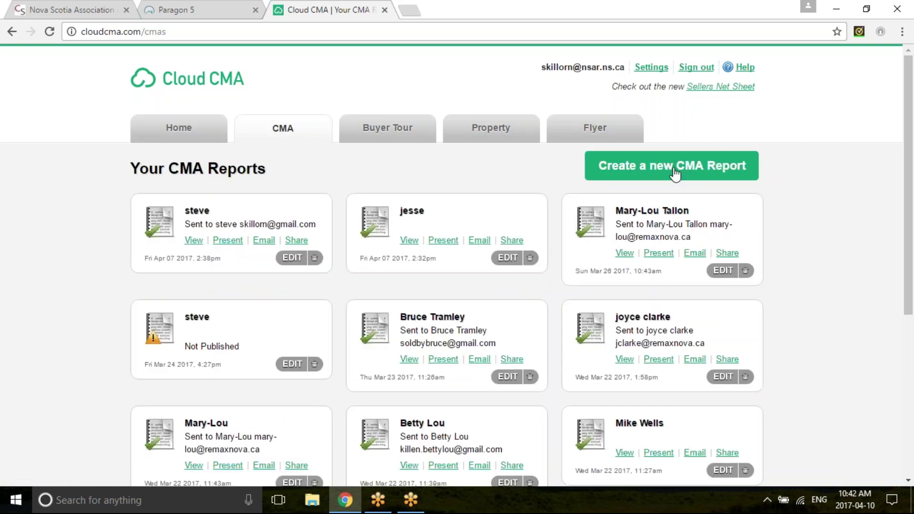
pyautogui.click(678, 174)
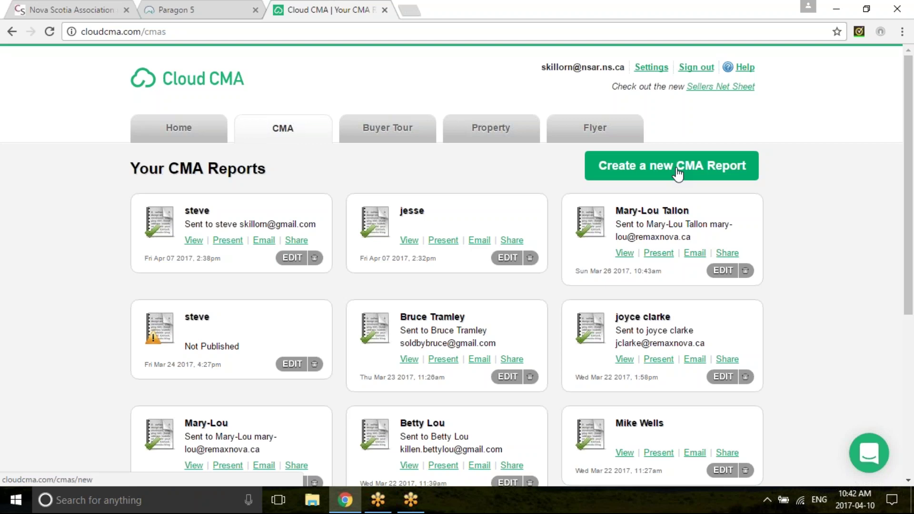
# Start a new CMA report and enter the client's name, fixing a stray letter.
pyautogui.click(679, 174)
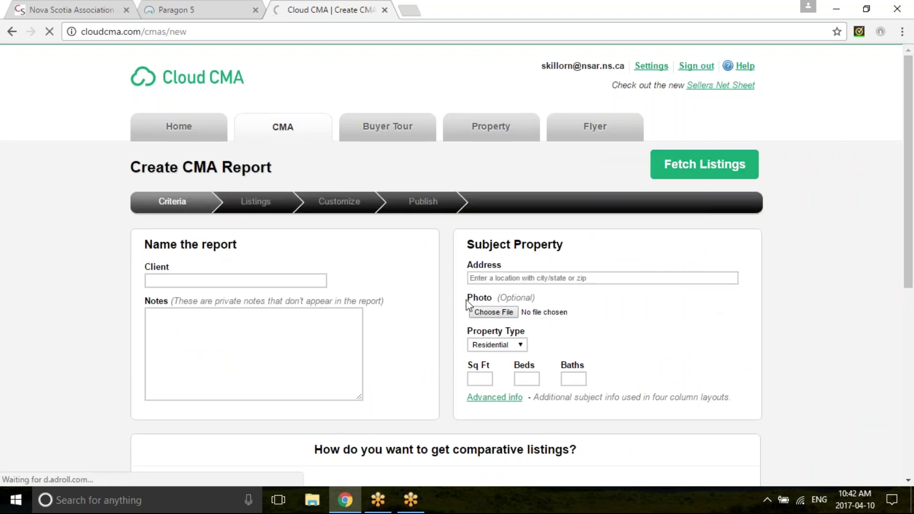
pyautogui.scroll(-1, 706, 298)
pyautogui.click(179, 214)
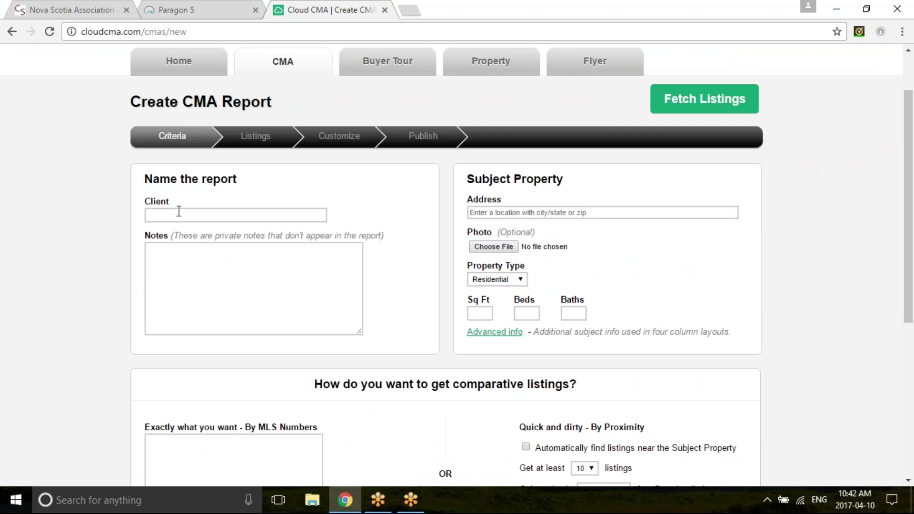
pyautogui.click(167, 215)
pyautogui.press('BackSpace')
# Enter the subject property address, accepting the Bedford, Nova Scotia suggestion.
pyautogui.click(519, 212)
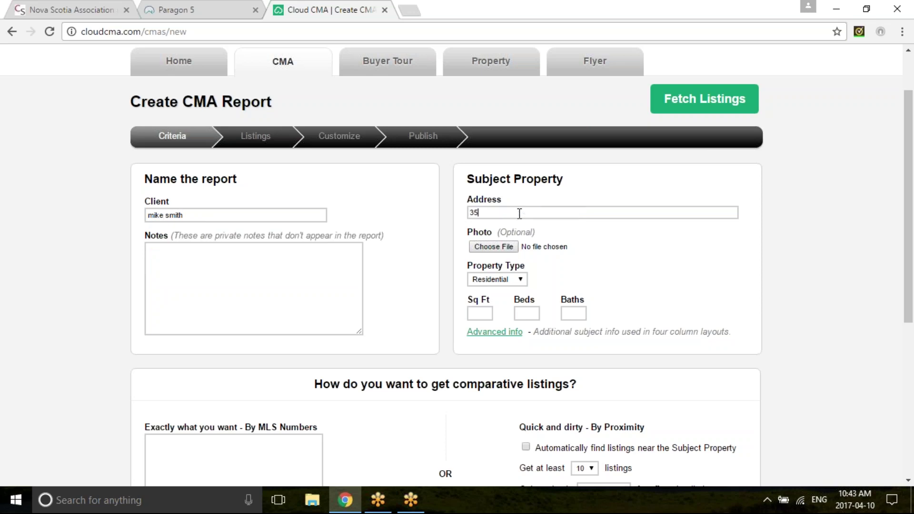
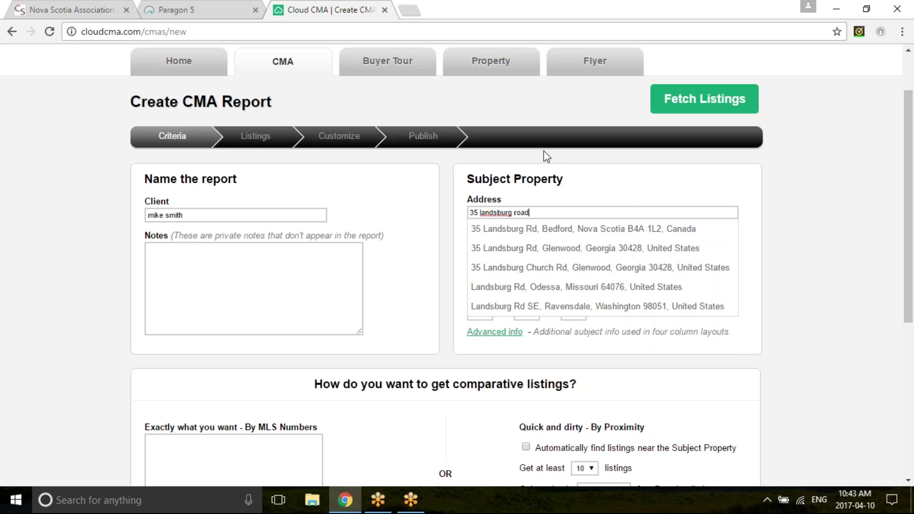
pyautogui.press('Down')
pyautogui.press('Return')
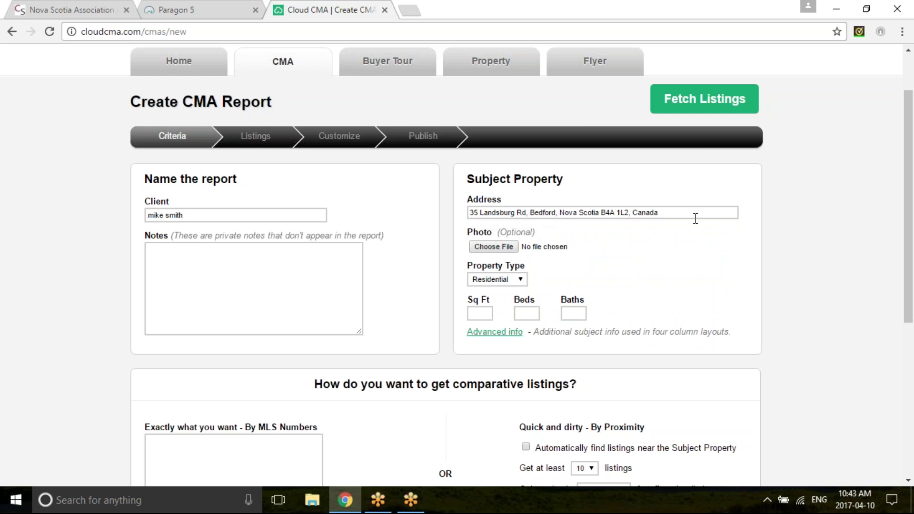
# Turn on automatic listing search for at least 20 listings, keeping the 6-month look-back.
pyautogui.scroll(-4, 706, 260)
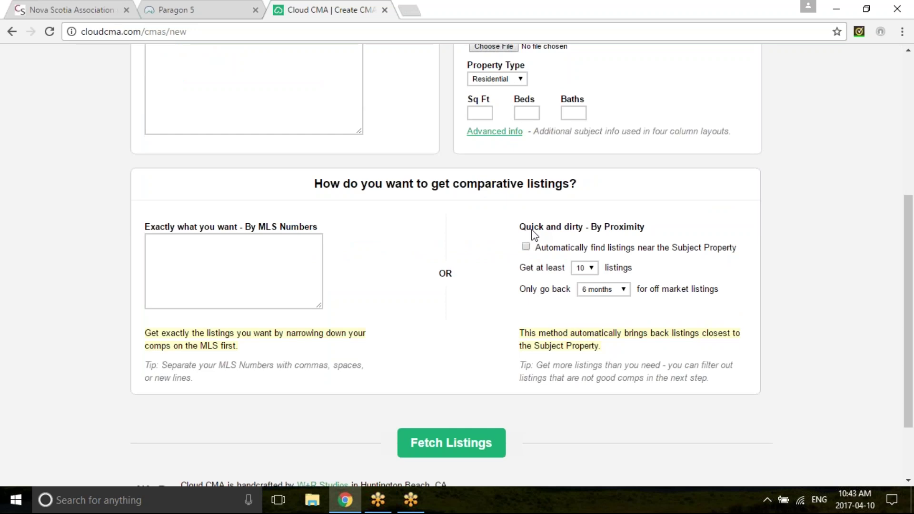
pyautogui.scroll(4, 616, 198)
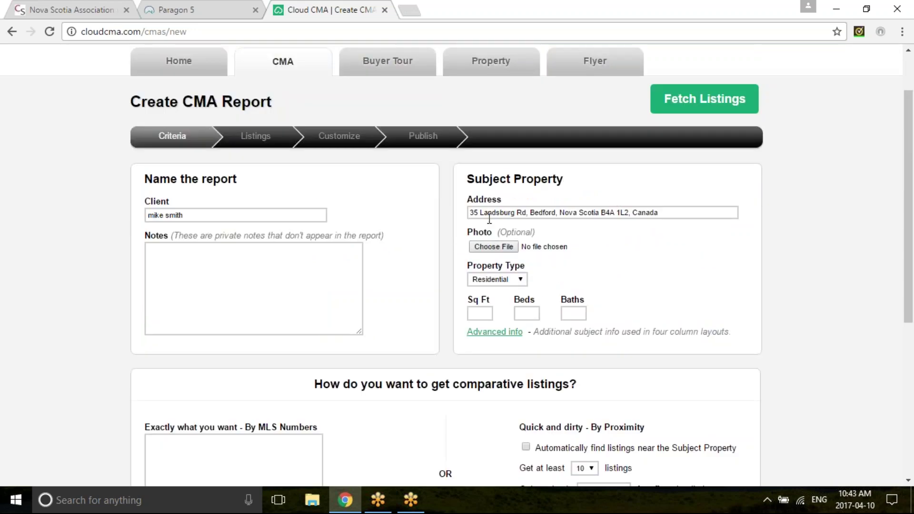
pyautogui.scroll(-5, 625, 257)
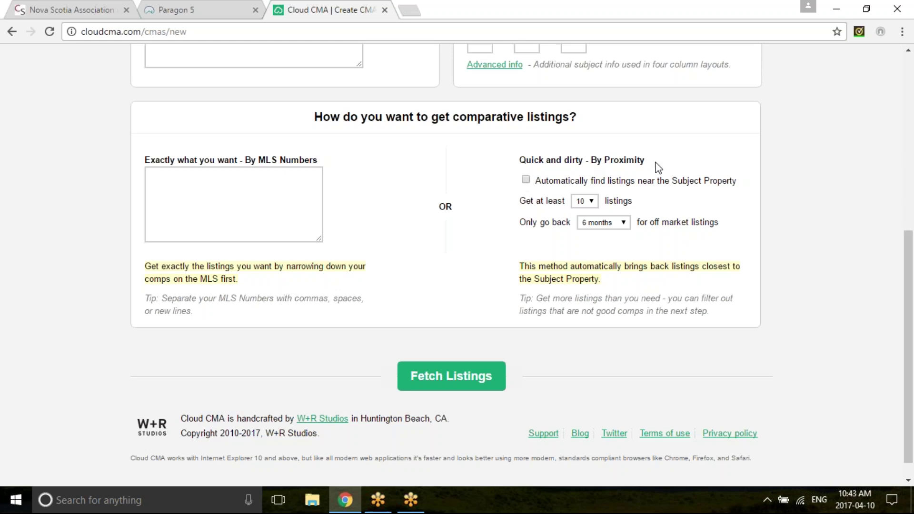
pyautogui.click(526, 181)
pyautogui.click(581, 201)
pyautogui.click(580, 222)
pyautogui.click(609, 224)
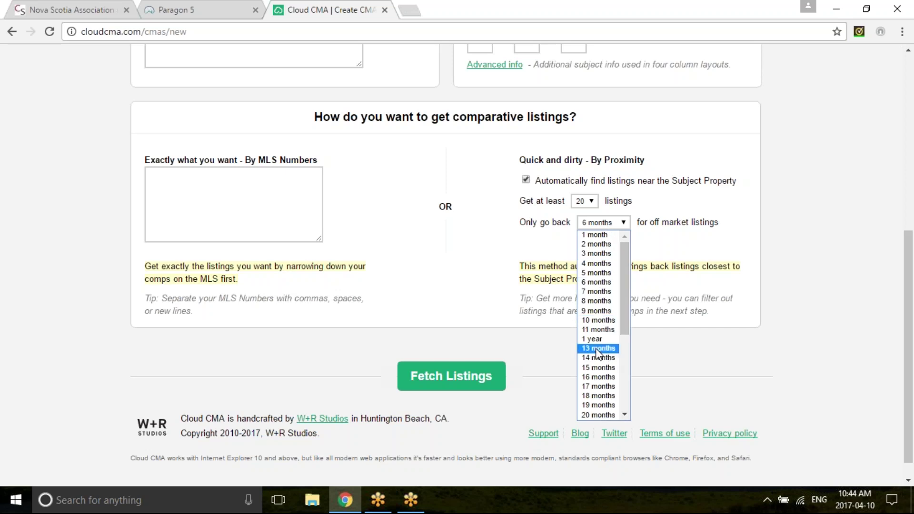
pyautogui.click(603, 283)
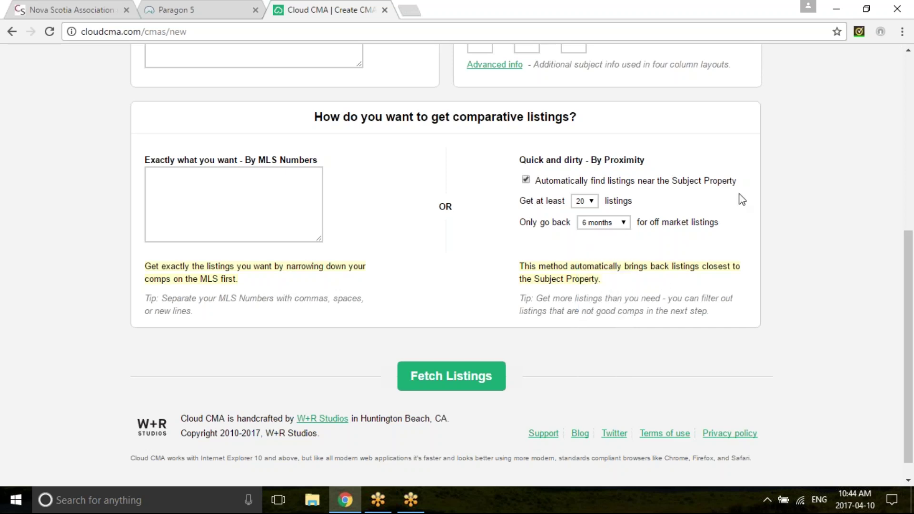
pyautogui.scroll(4, 741, 200)
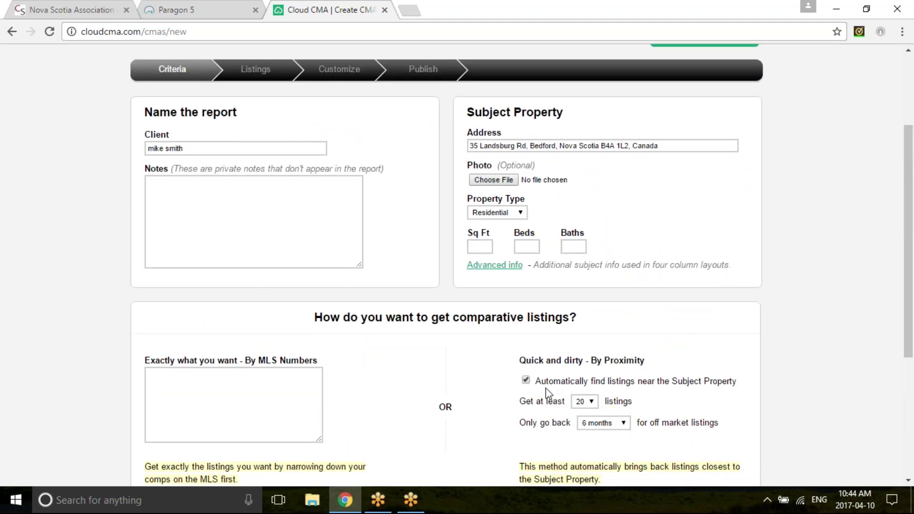
# Enter 3 beds and 2 baths for the subject property.
pyautogui.click(532, 247)
pyautogui.write('3')
pyautogui.click(575, 247)
pyautogui.write('2')
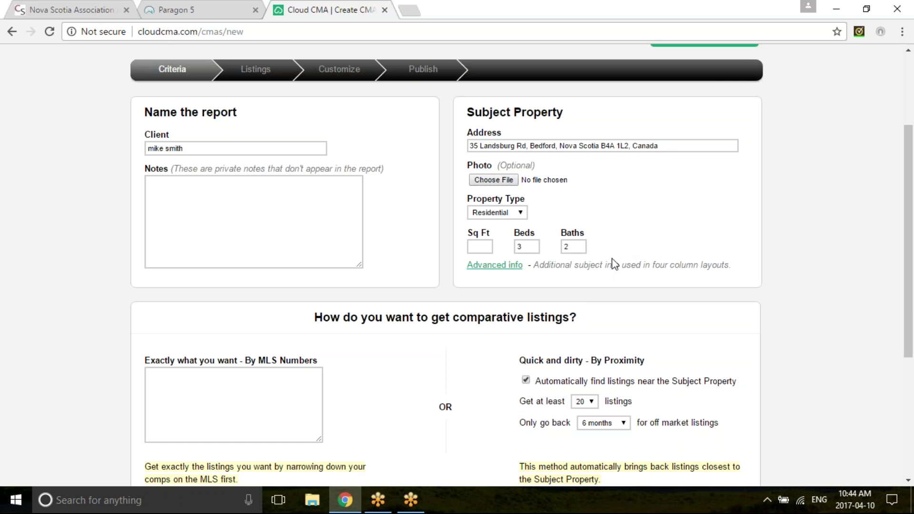
# Expand Advanced info to view the lot size fields, then collapse it, leaving them blank.
pyautogui.click(495, 266)
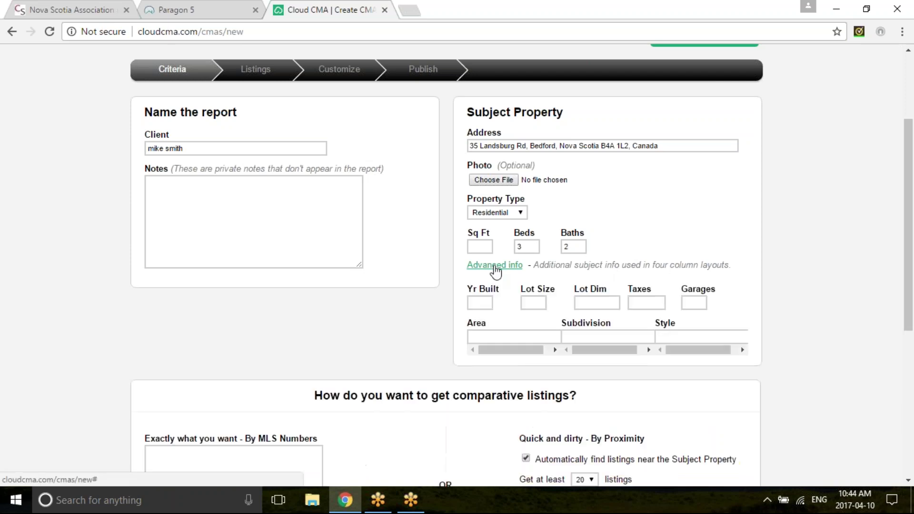
pyautogui.click(542, 301)
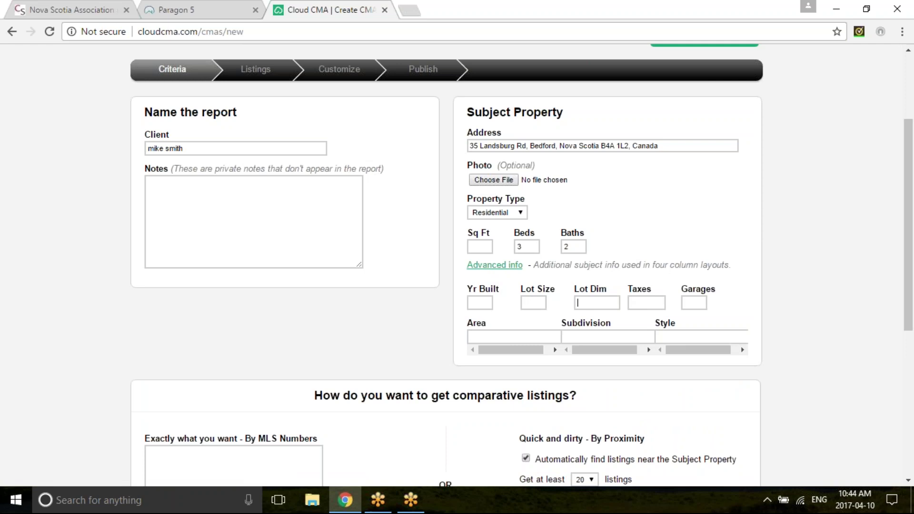
pyautogui.press('Tab')
pyautogui.click(506, 271)
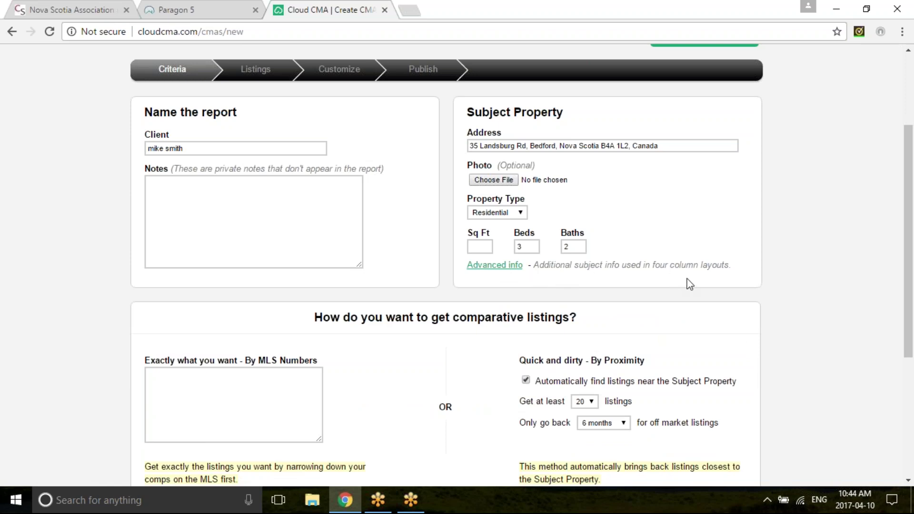
pyautogui.scroll(-2, 757, 288)
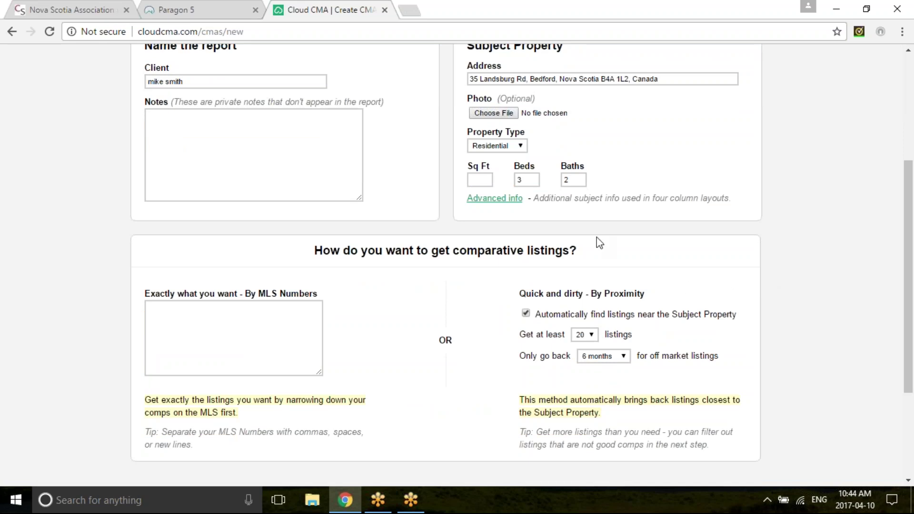
pyautogui.scroll(2, 592, 236)
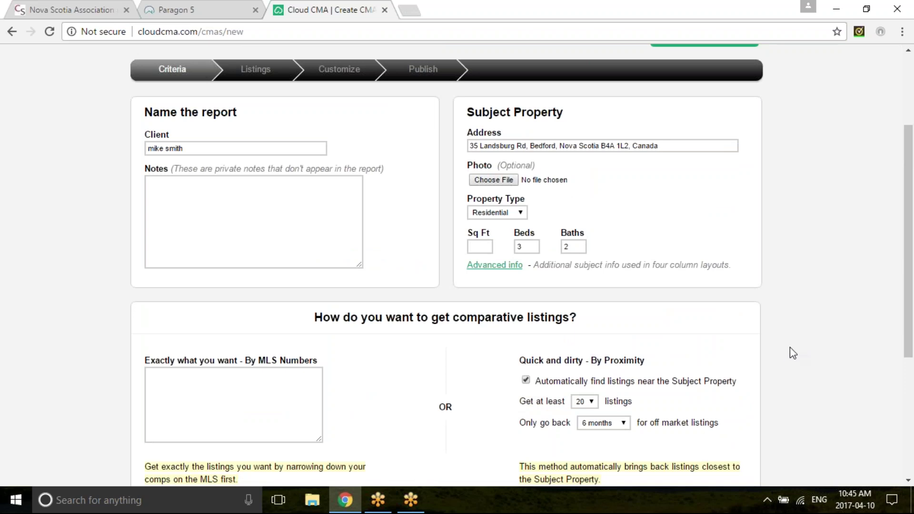
pyautogui.scroll(-3, 785, 356)
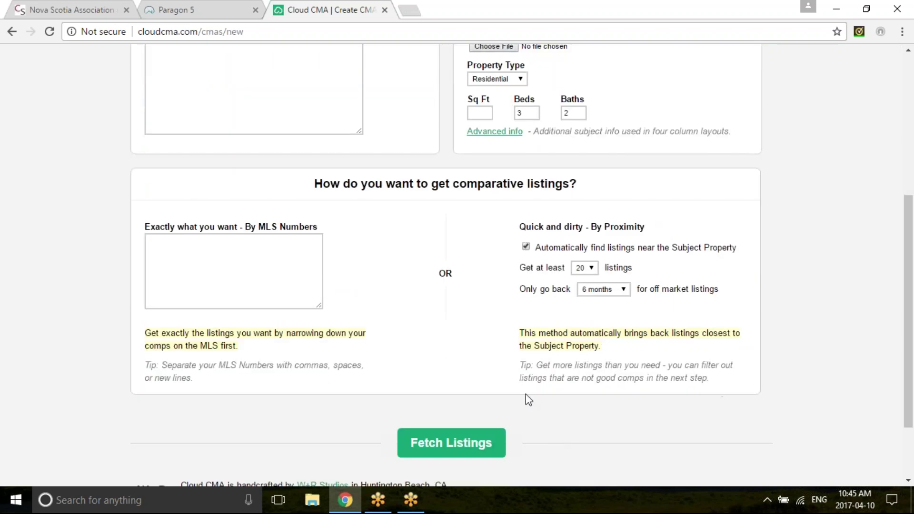
# Fetch comparables: 7 active, 3 expired, 8 sold and 2 withdrawn listings.
pyautogui.click(467, 442)
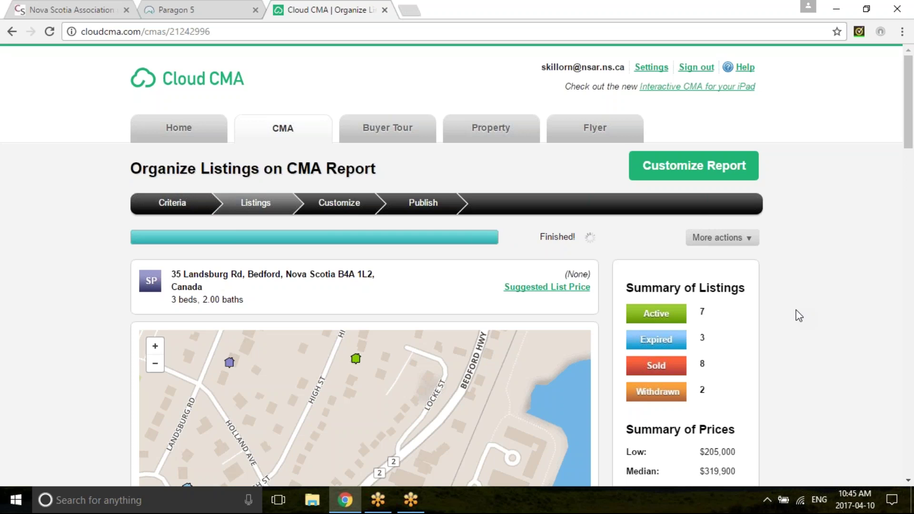
pyautogui.scroll(-5, 799, 316)
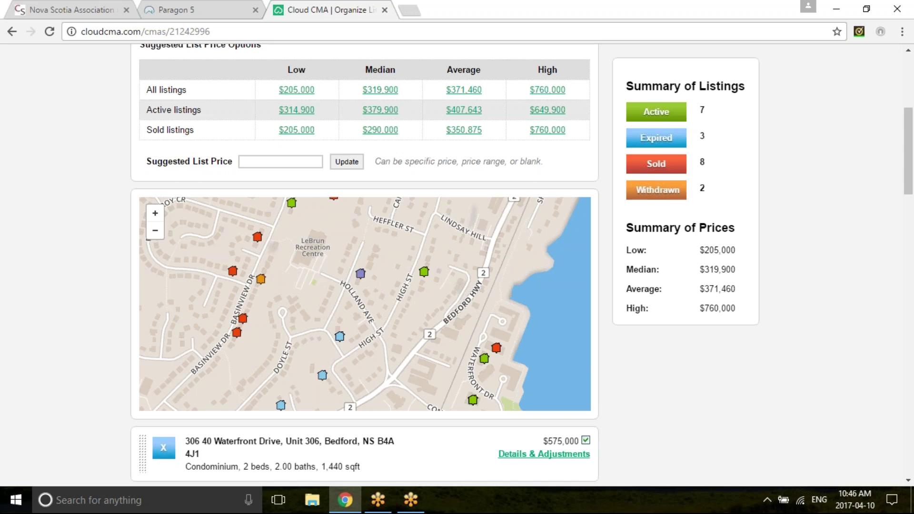
# Apply a $340,000 suggested list price, then clear it back to None.
pyautogui.scroll(1, 184, 189)
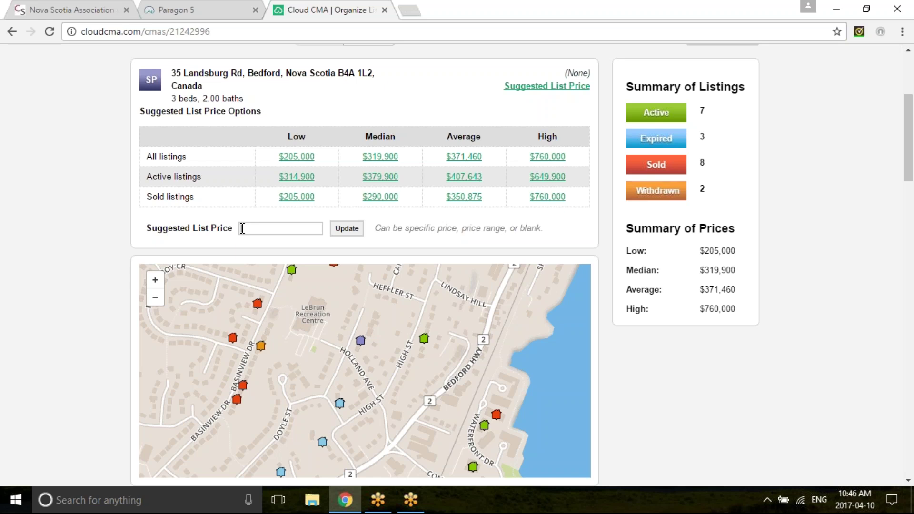
pyautogui.write('340000')
pyautogui.click(348, 229)
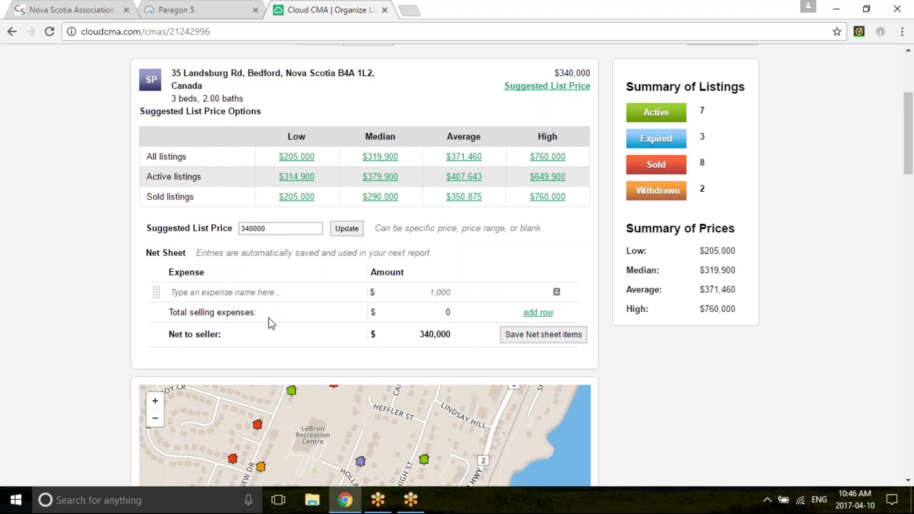
pyautogui.doubleClick(244, 228)
pyautogui.press('BackSpace')
pyautogui.click(351, 231)
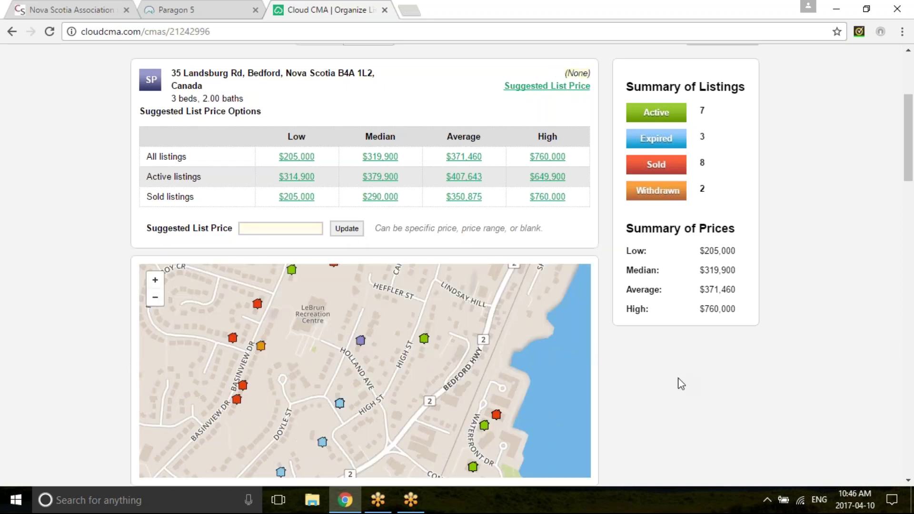
# Toggle the $575,000 comparable off and on, then drag it to third place in the list.
pyautogui.scroll(-7, 674, 378)
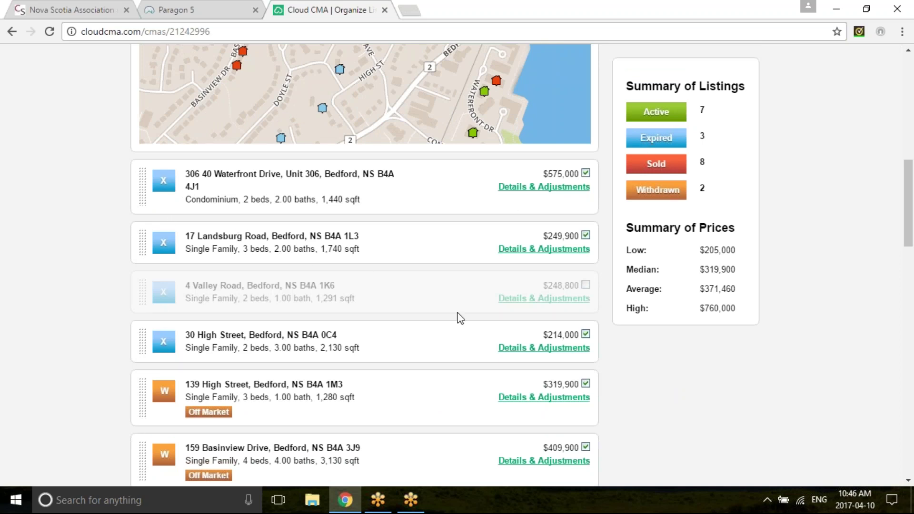
pyautogui.scroll(-8, 659, 380)
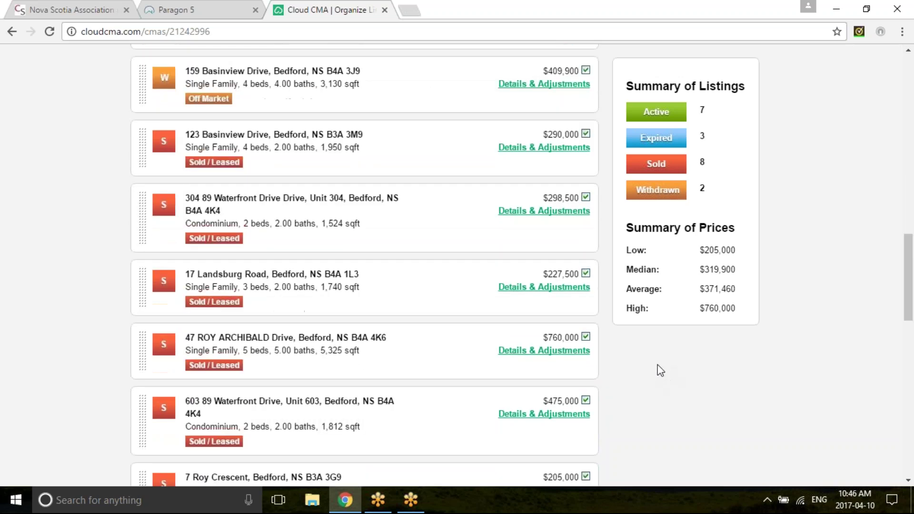
pyautogui.scroll(-6, 659, 370)
pyautogui.scroll(-4, 659, 370)
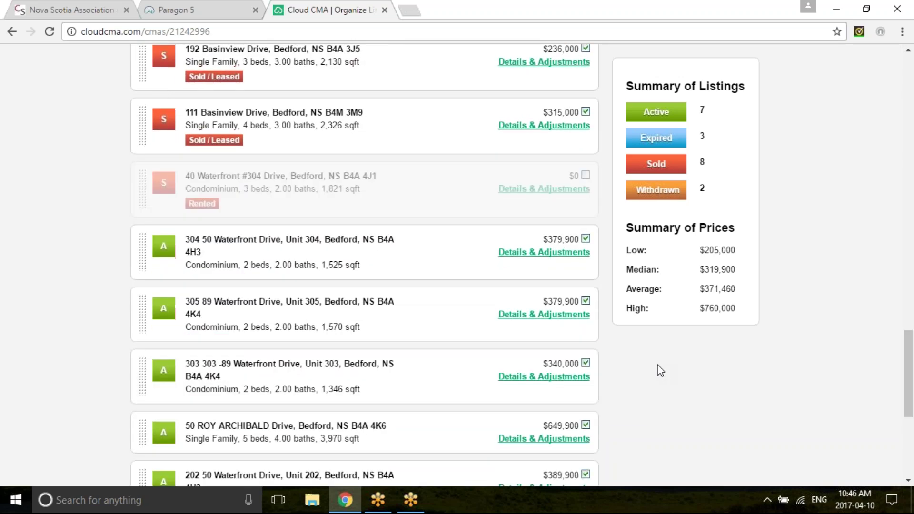
pyautogui.scroll(15, 659, 370)
pyautogui.scroll(5, 658, 366)
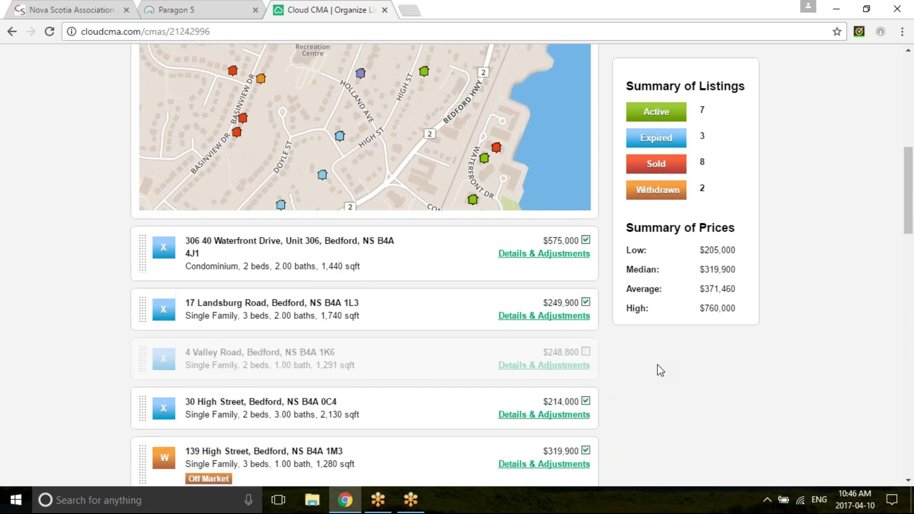
pyautogui.click(586, 241)
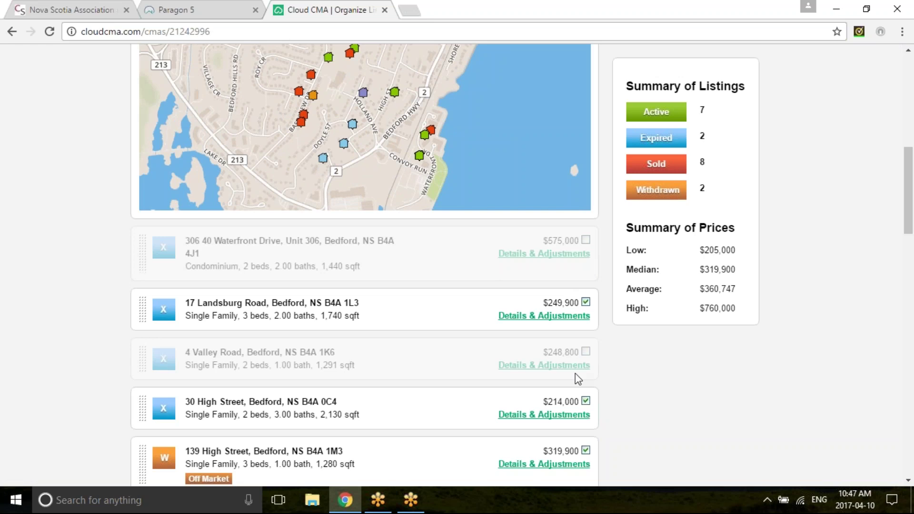
pyautogui.click(585, 242)
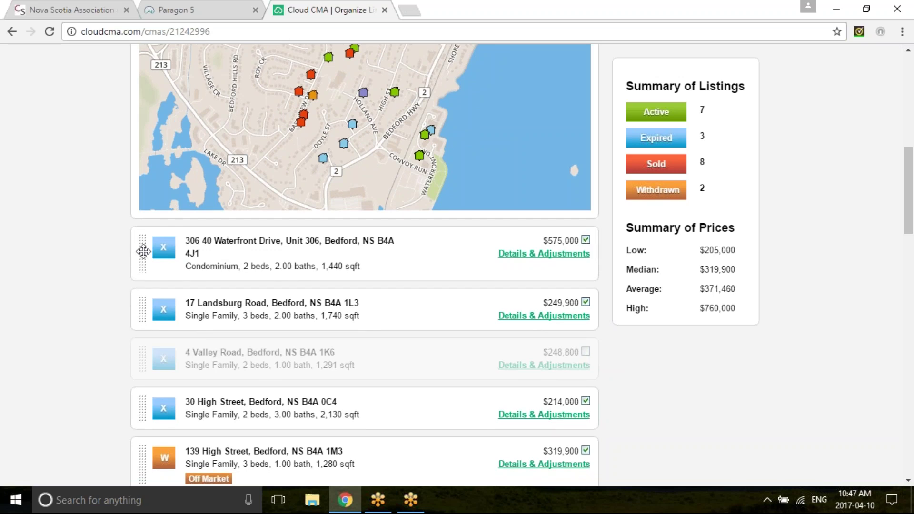
pyautogui.moveTo(142, 251); pyautogui.dragTo(140, 357)
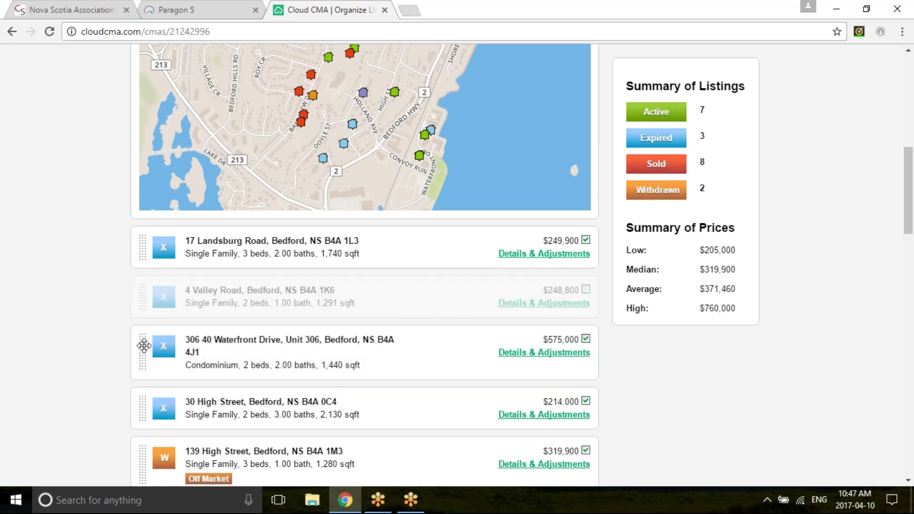
pyautogui.scroll(-2, 674, 395)
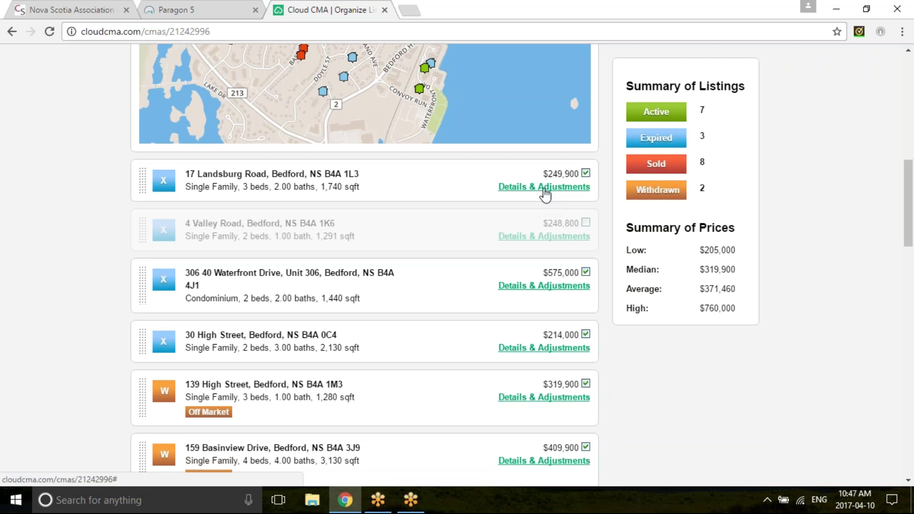
# Expand the first comparable's details and add a garage adjustment of $20,000.
pyautogui.click(543, 189)
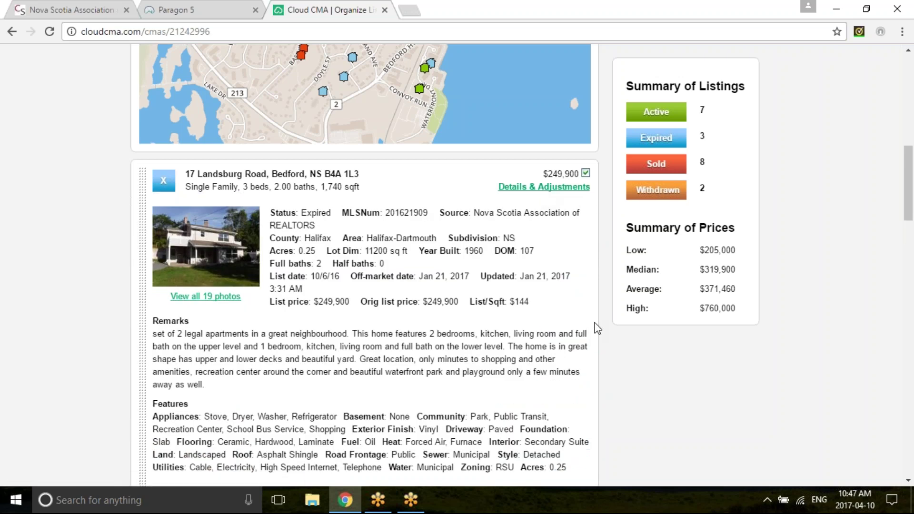
pyautogui.scroll(-3, 394, 169)
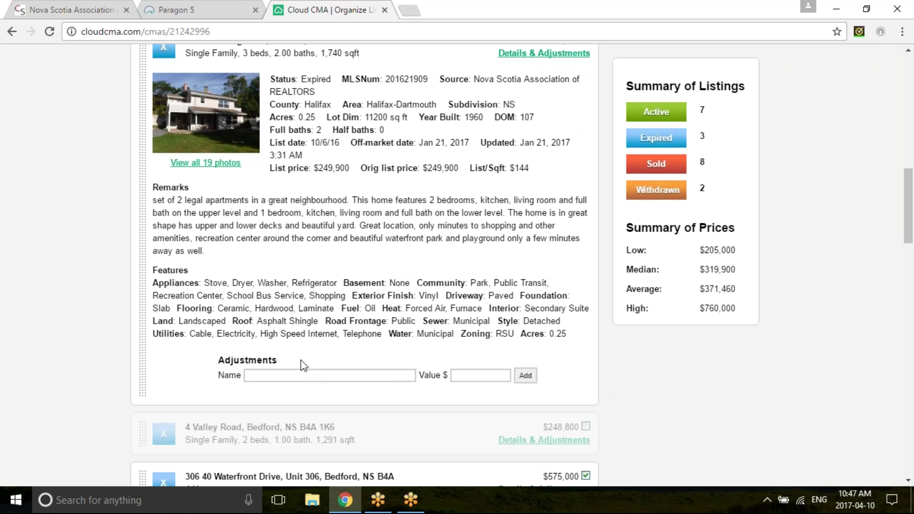
pyautogui.click(276, 372)
pyautogui.write('garage')
pyautogui.click(461, 375)
pyautogui.write('20000')
pyautogui.press('Return')
# Add an extra room adjustment of $8,000.
pyautogui.click(316, 375)
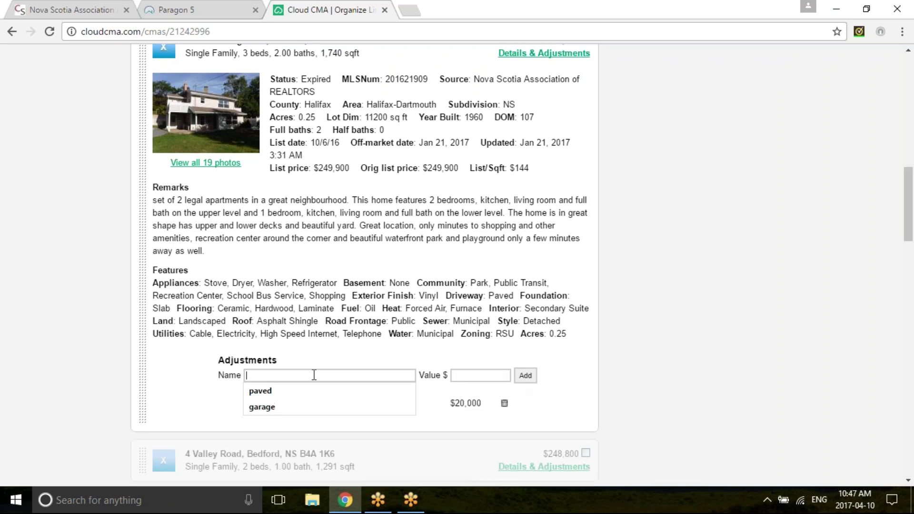
pyautogui.write('extra room')
pyautogui.press('Tab')
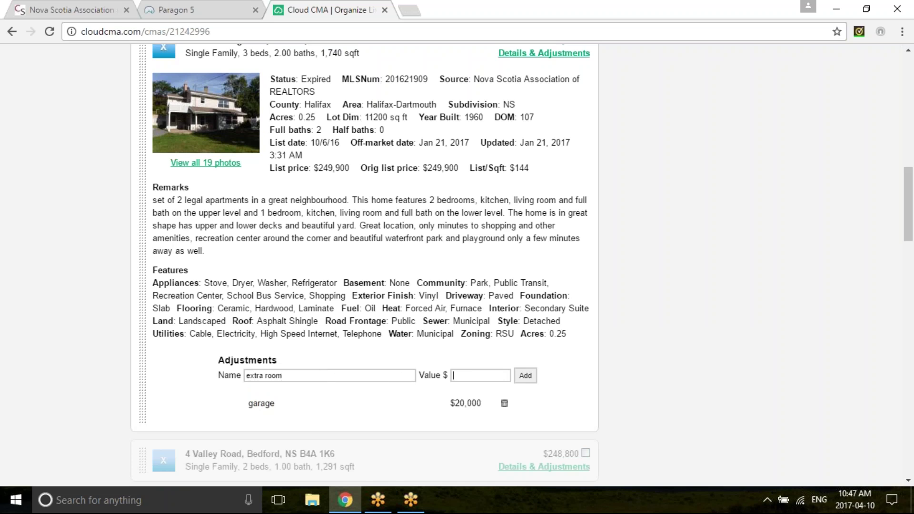
pyautogui.write('8000')
pyautogui.click(525, 377)
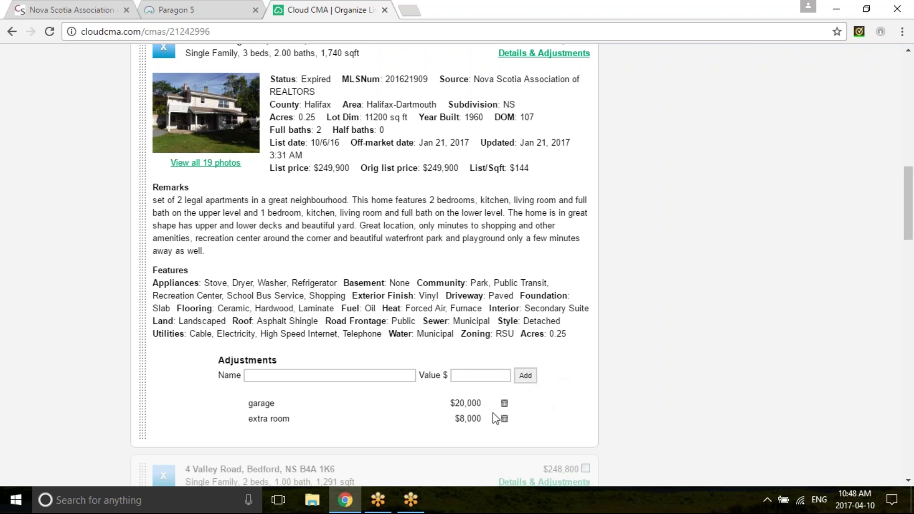
# Delete both adjustments, collapse the details, and continue to Customize Report.
pyautogui.click(504, 403)
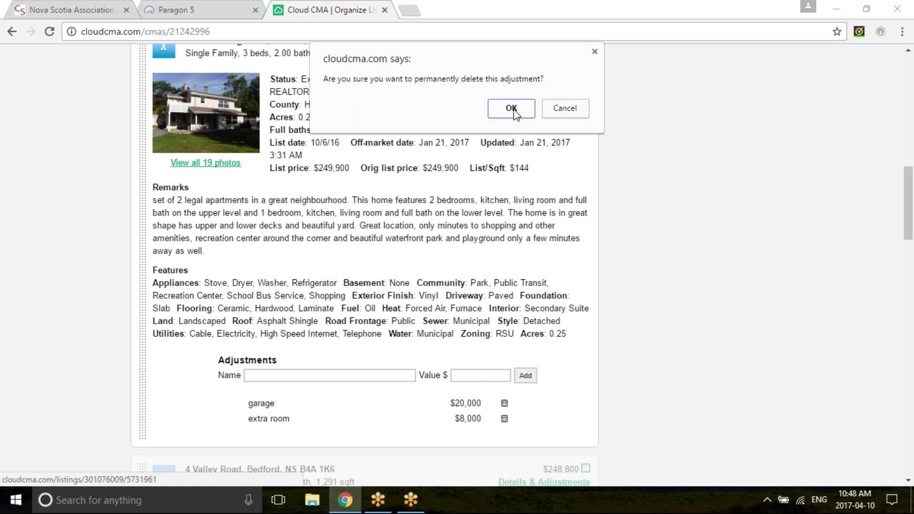
pyautogui.click(517, 115)
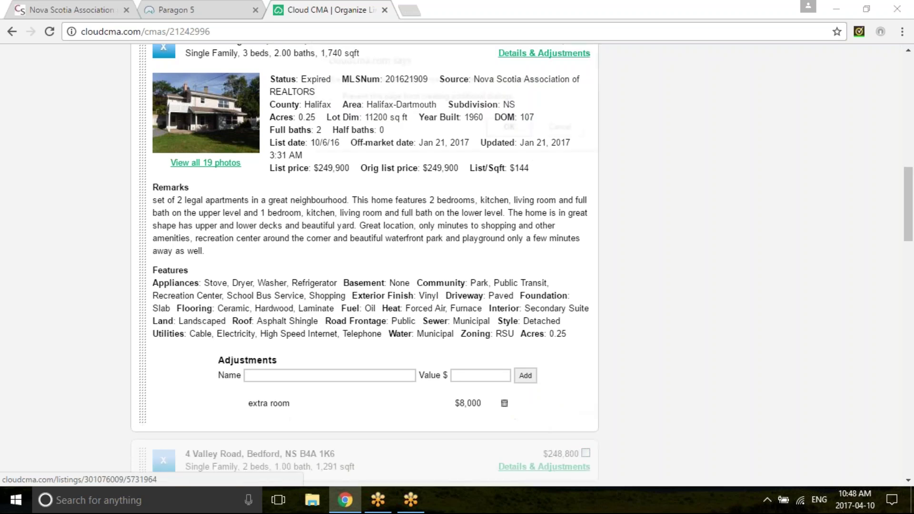
pyautogui.click(509, 127)
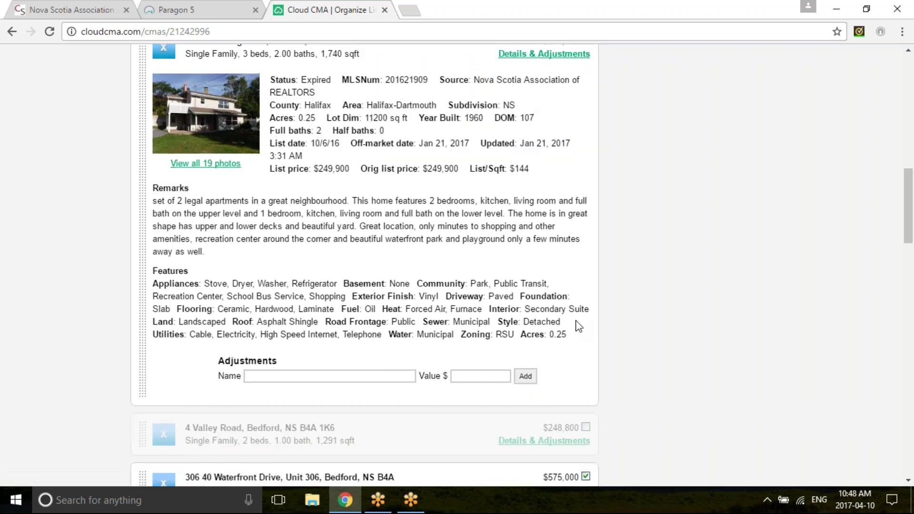
pyautogui.scroll(3, 547, 236)
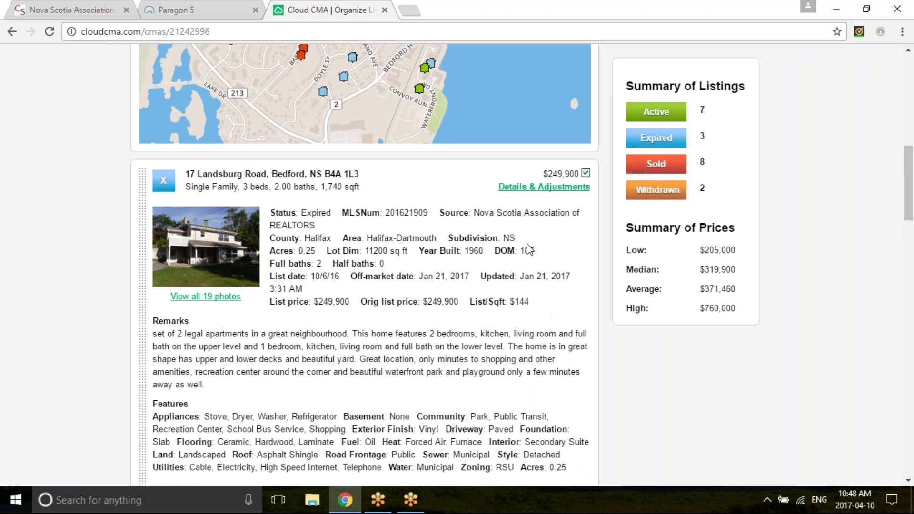
pyautogui.click(548, 187)
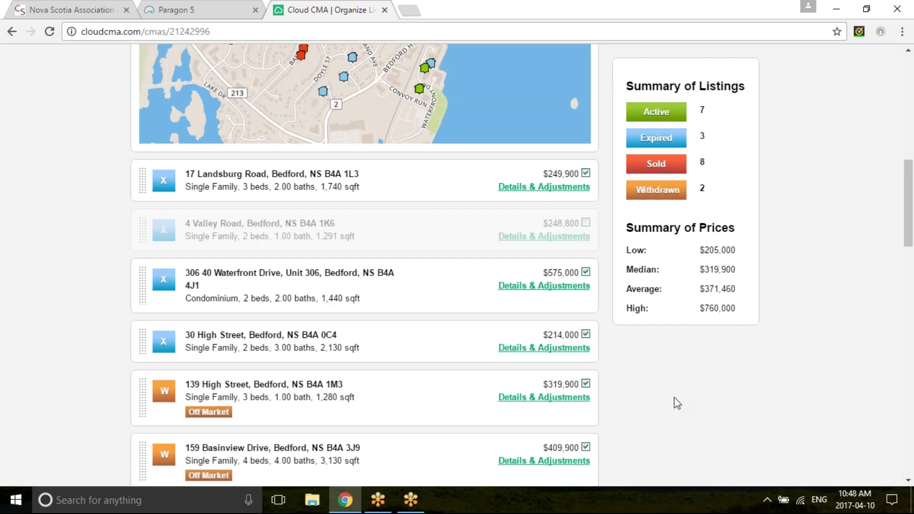
pyautogui.scroll(-14, 674, 398)
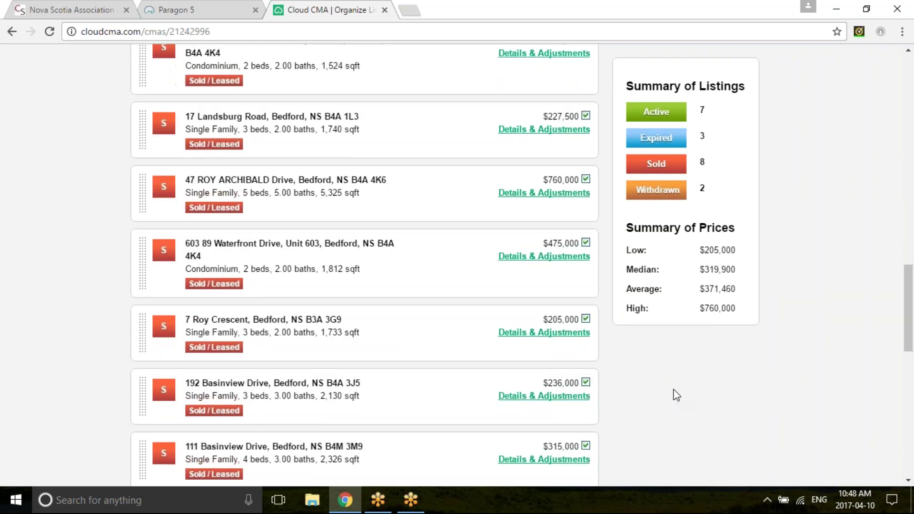
pyautogui.scroll(-10, 674, 392)
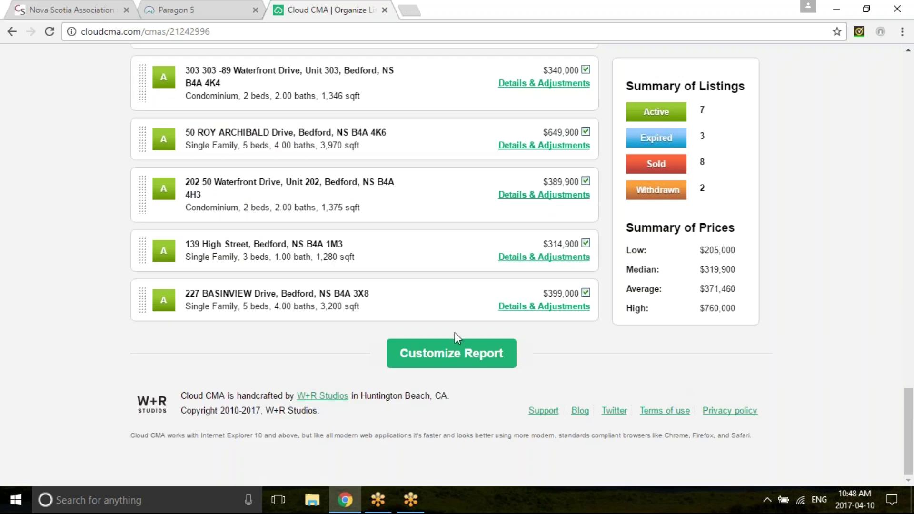
pyautogui.click(447, 362)
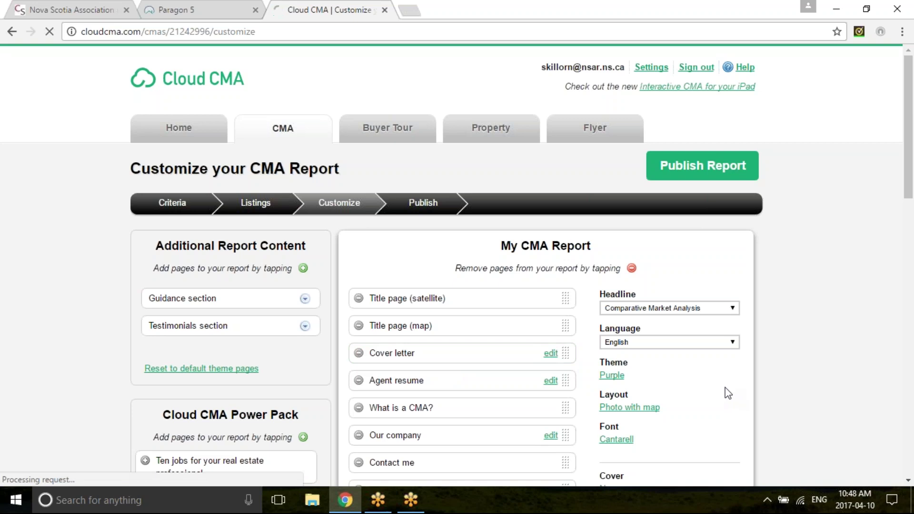
# Scroll down the Customize page and clear an accidental heading text selection.
pyautogui.scroll(-3, 728, 394)
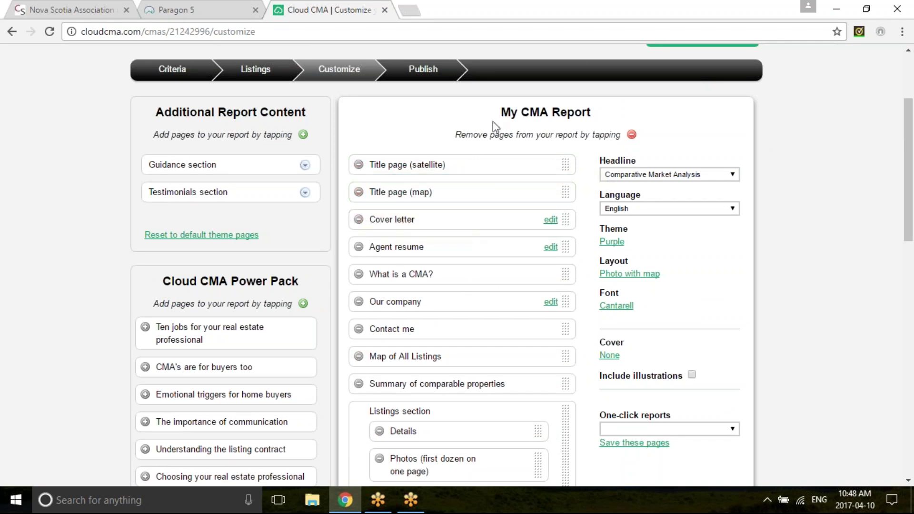
pyautogui.moveTo(518, 113); pyautogui.dragTo(599, 113)
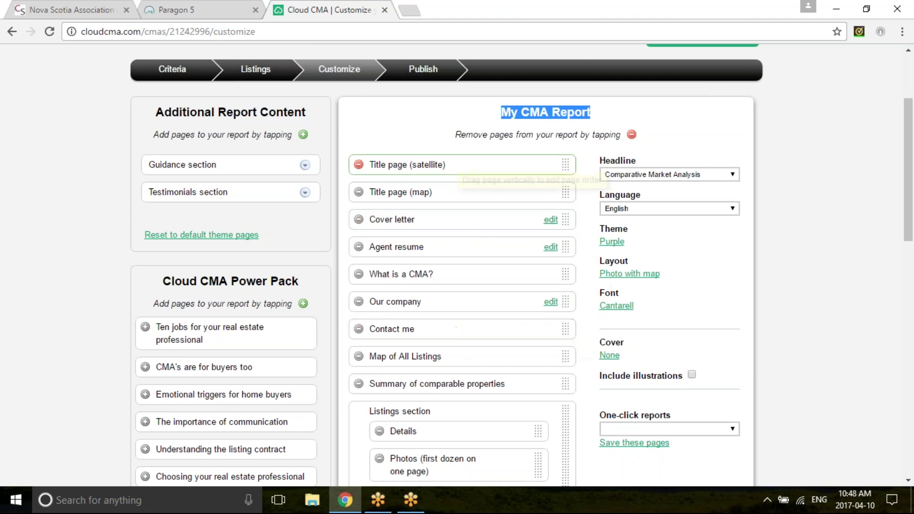
pyautogui.click(381, 143)
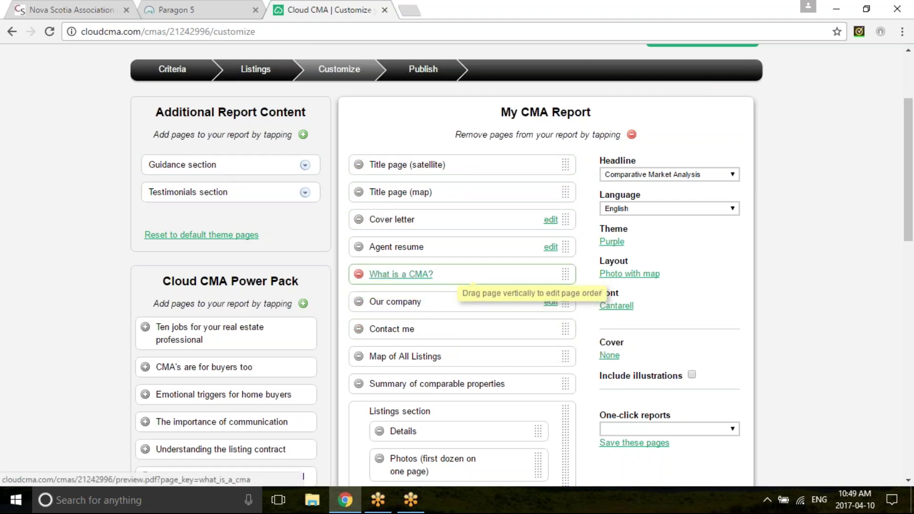
pyautogui.click(358, 275)
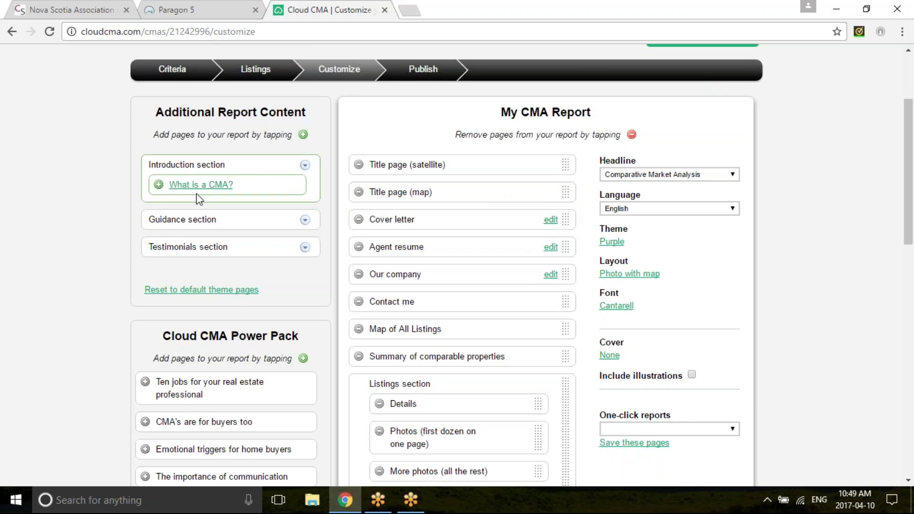
pyautogui.click(159, 185)
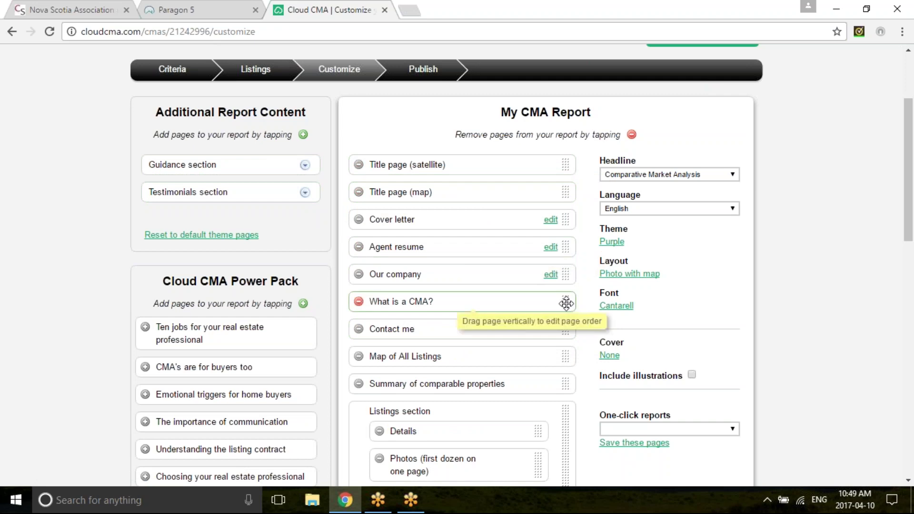
pyautogui.moveTo(567, 286); pyautogui.dragTo(585, 298)
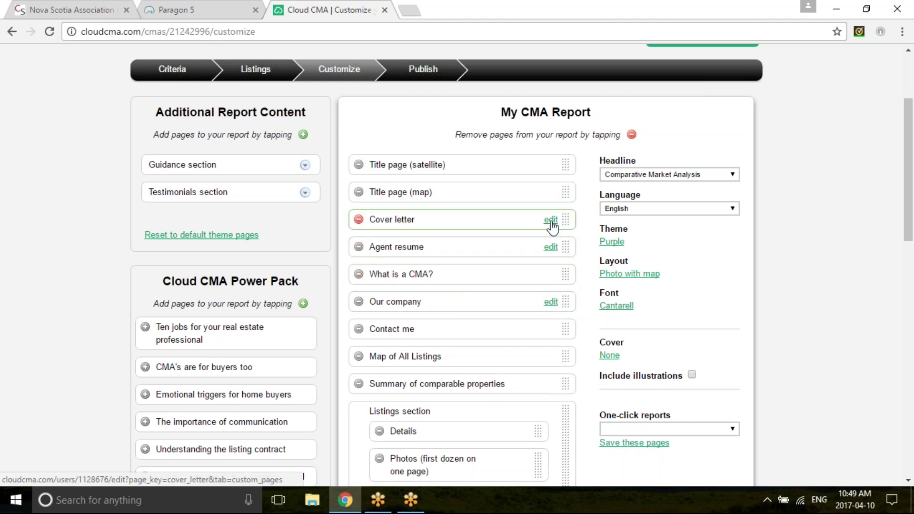
# Open account Settings, review the User tab, and move to Custom Pages.
pyautogui.scroll(3, 814, 249)
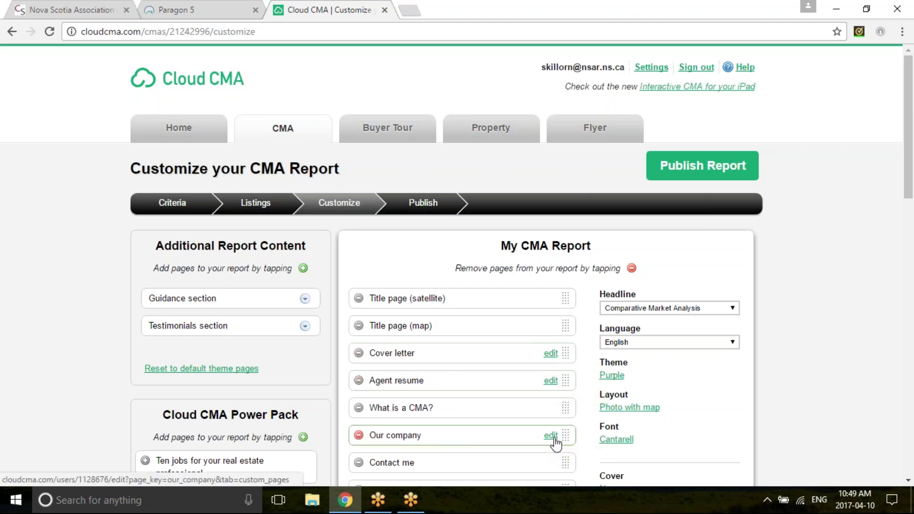
pyautogui.click(649, 69)
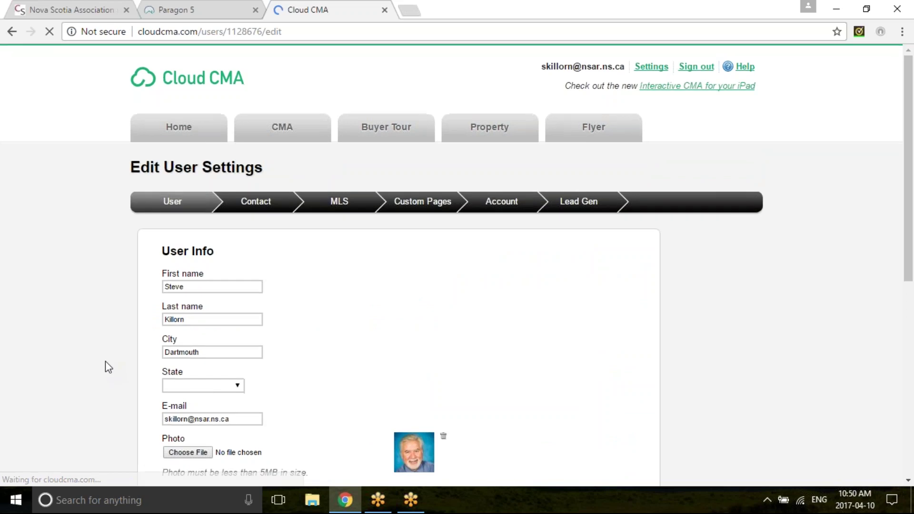
pyautogui.scroll(-3, 112, 341)
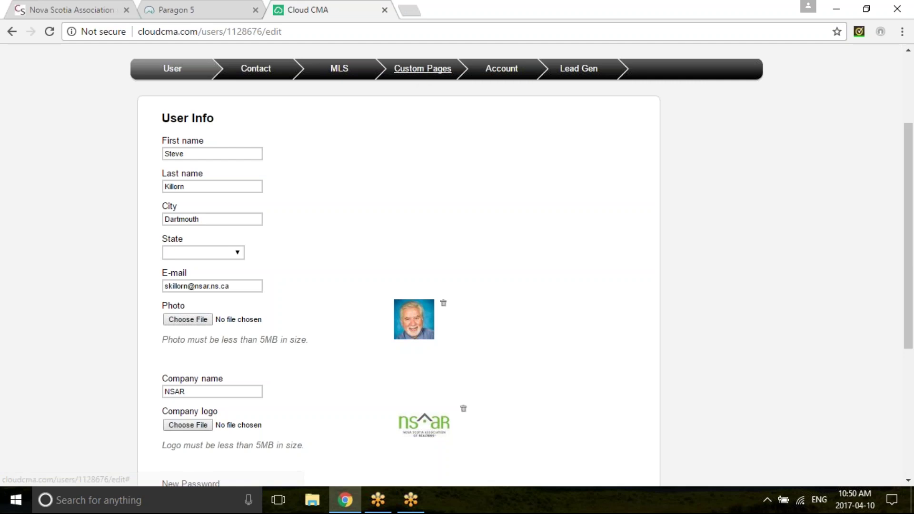
pyautogui.click(422, 72)
# Browse the custom pages list and keep Agent Resume as the page to edit.
pyautogui.scroll(-3, 100, 357)
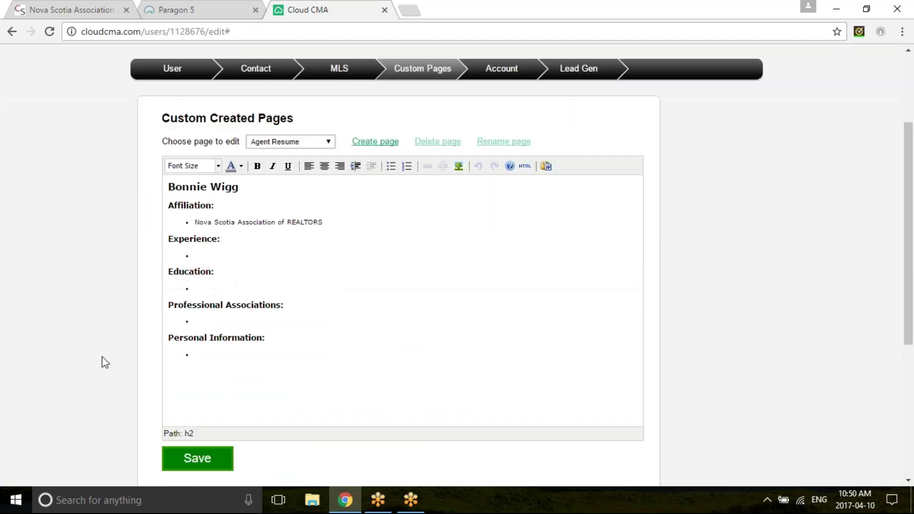
pyautogui.click(303, 141)
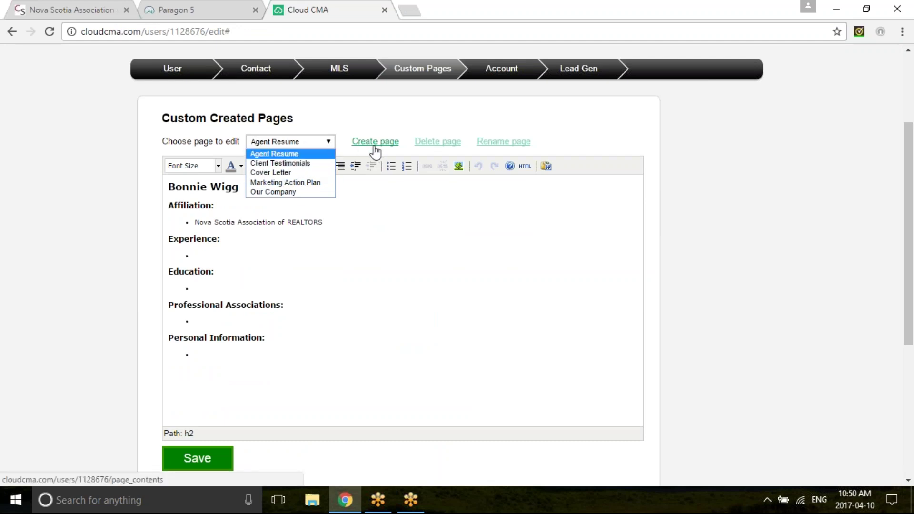
pyautogui.press('Down')
pyautogui.press('Down')
pyautogui.press('Down')
pyautogui.press('Up')
pyautogui.press('Up')
pyautogui.press('Down')
pyautogui.press('Down')
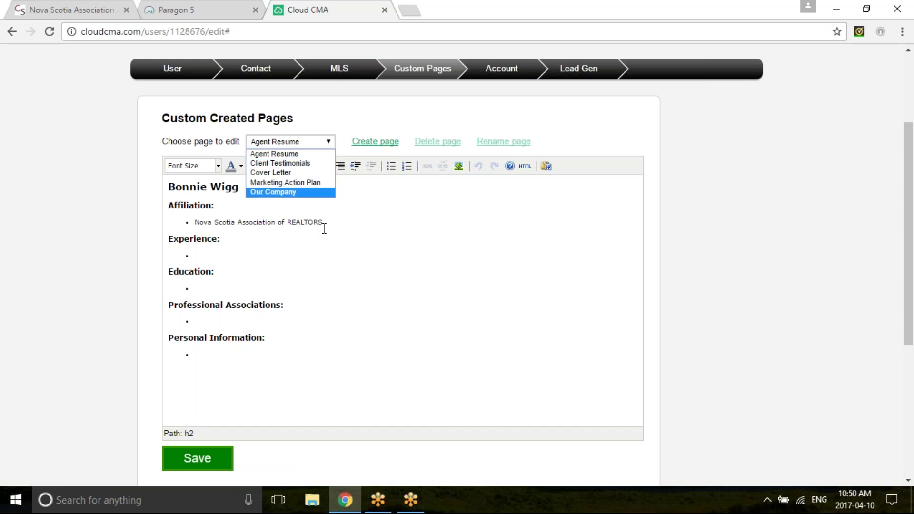
pyautogui.click(296, 224)
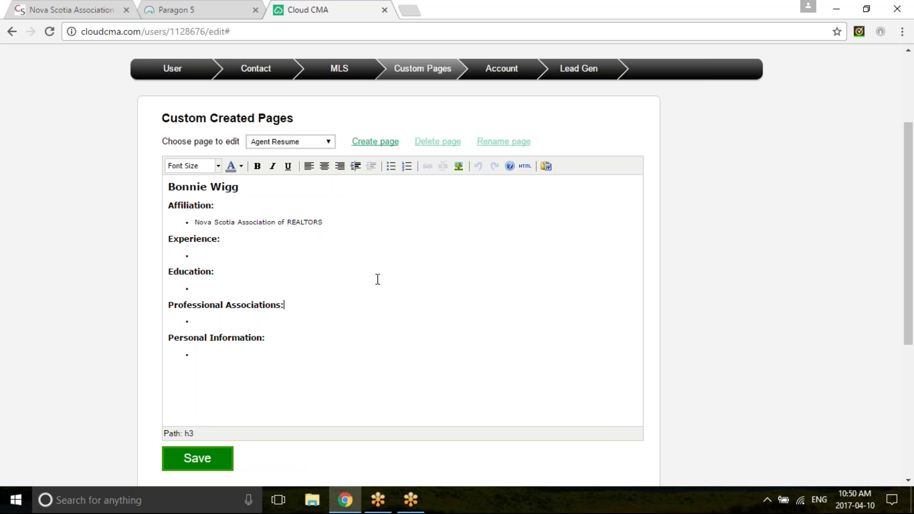
# Review the Agent Resume content and place the cursor after Professional Associations.
pyautogui.scroll(-2, 377, 279)
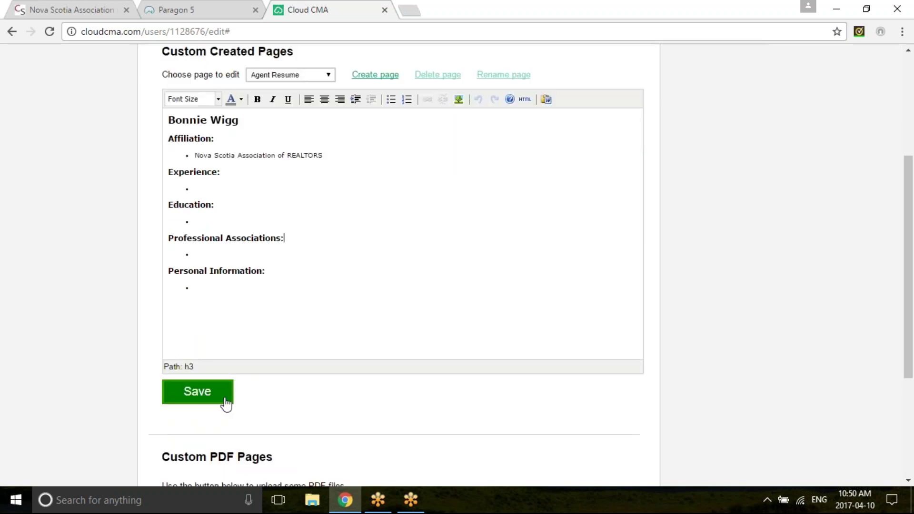
pyautogui.scroll(-4, 367, 395)
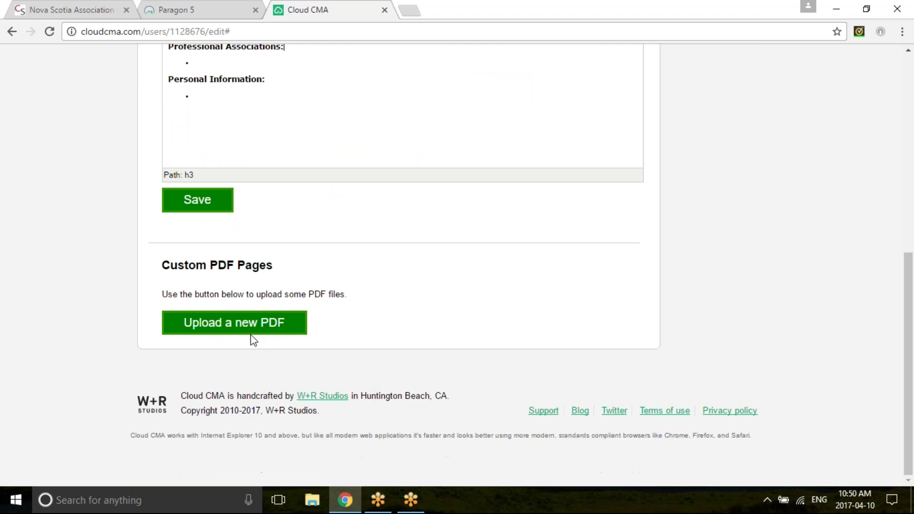
pyautogui.scroll(5, 366, 197)
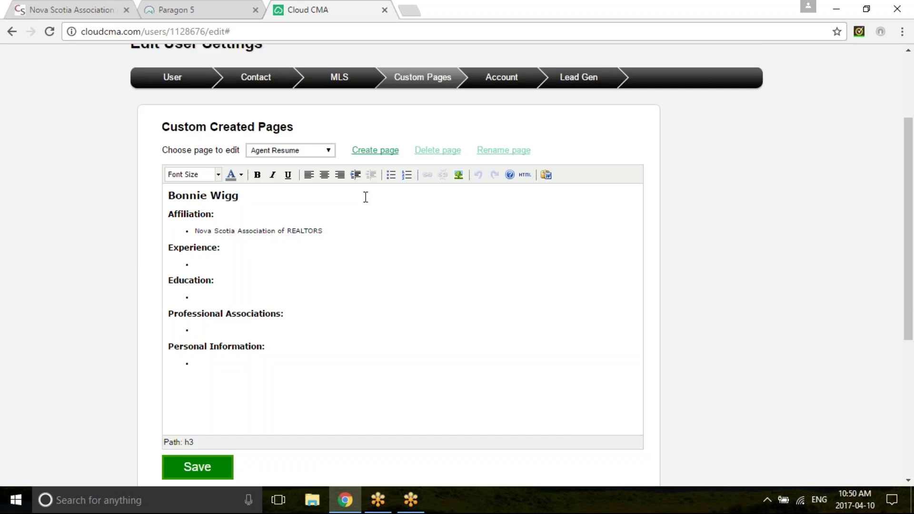
pyautogui.scroll(-5, 365, 205)
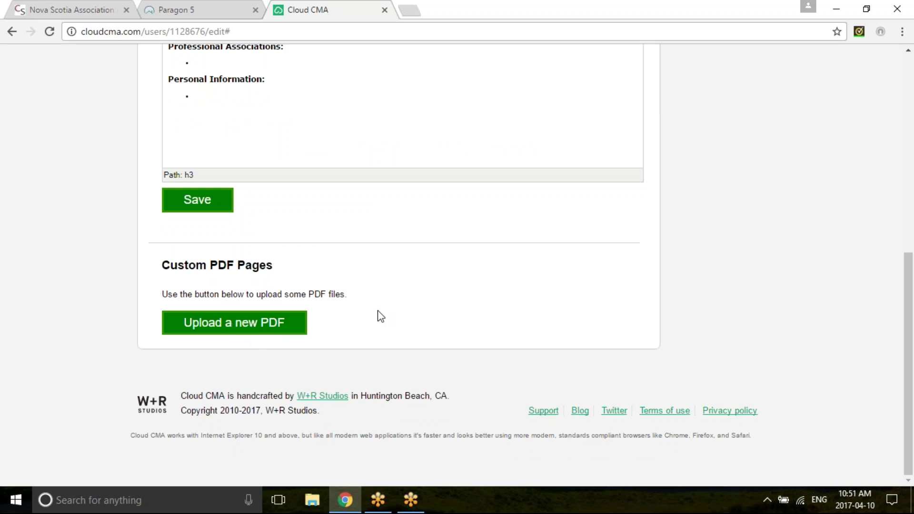
pyautogui.scroll(8, 389, 318)
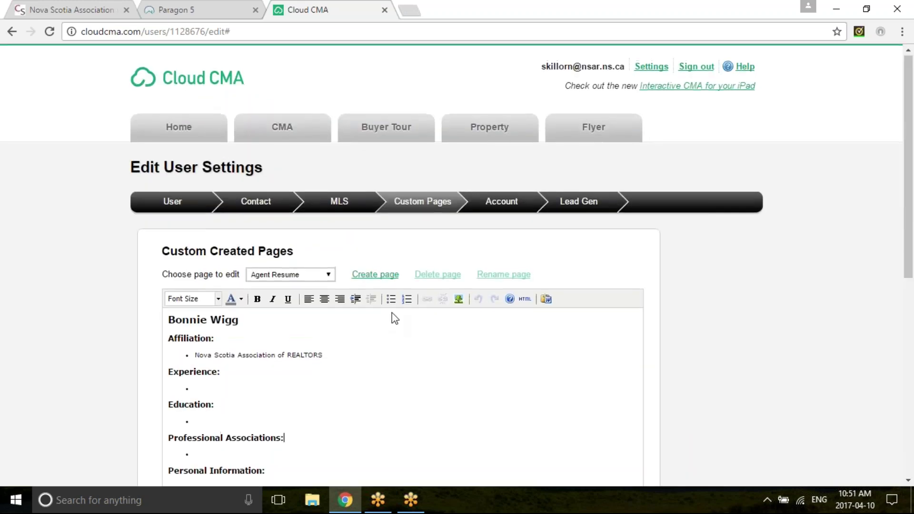
pyautogui.scroll(-1, 394, 317)
pyautogui.click(285, 372)
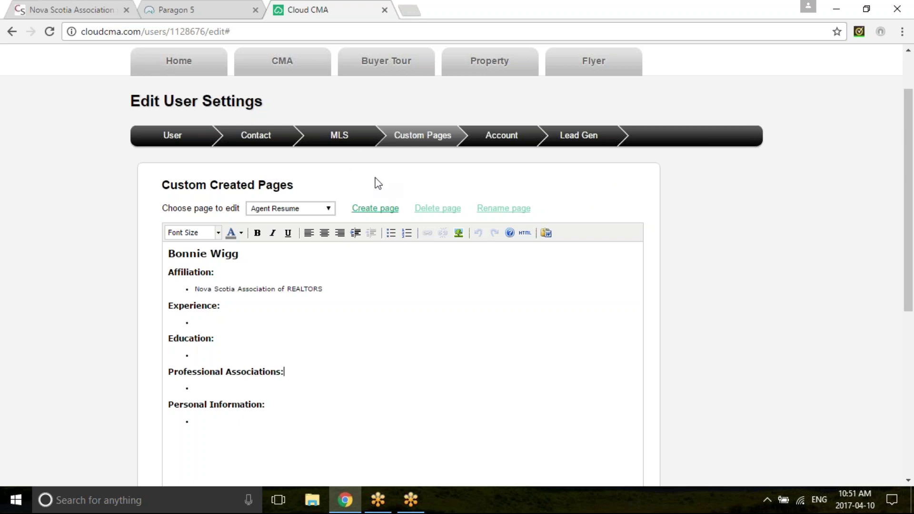
# In Paragon 5, open a new e-mail to check the signature, then discard it and return to Cloud CMA.
pyautogui.click(201, 8)
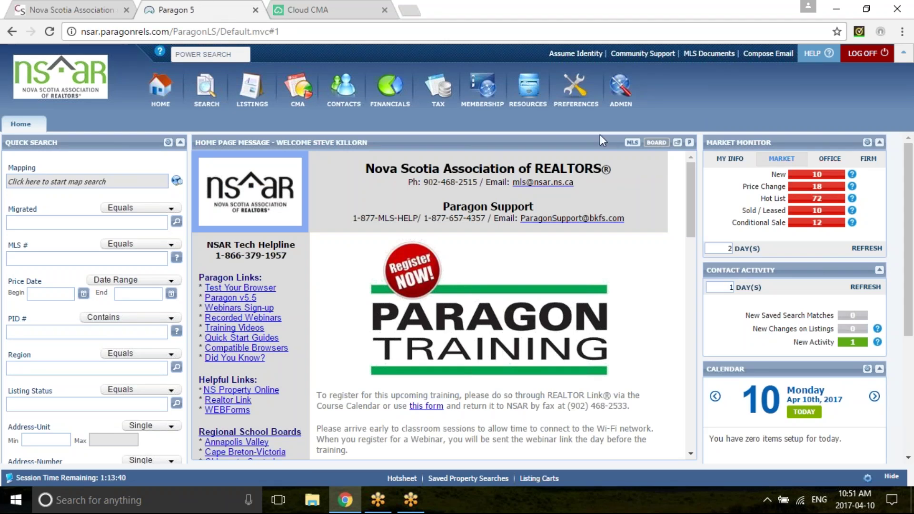
pyautogui.click(764, 55)
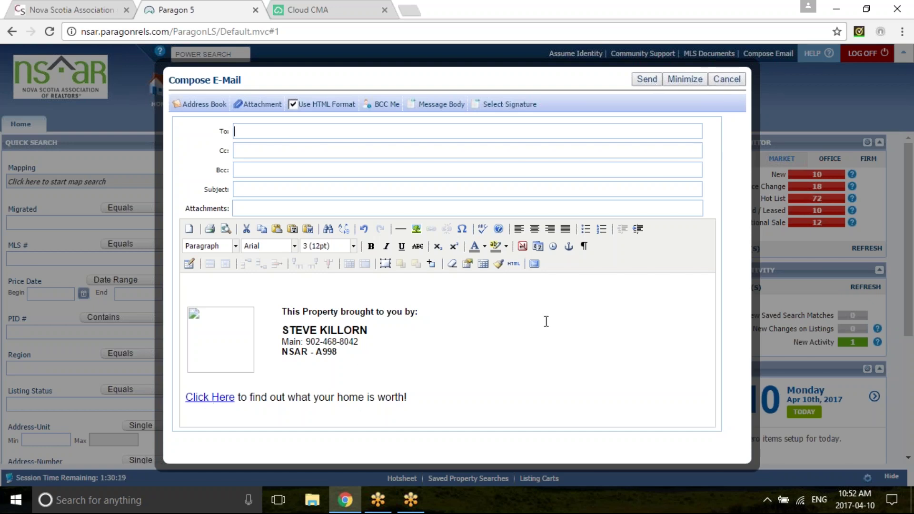
pyautogui.click(727, 80)
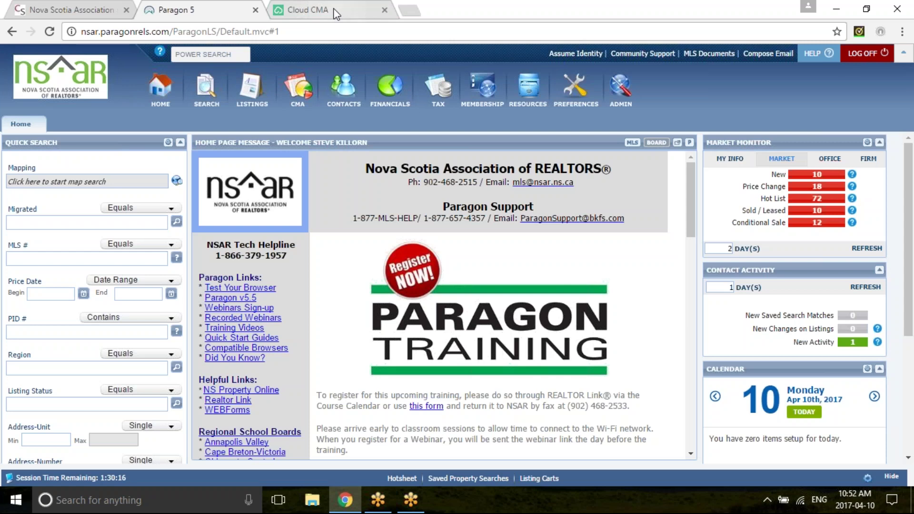
pyautogui.click(334, 9)
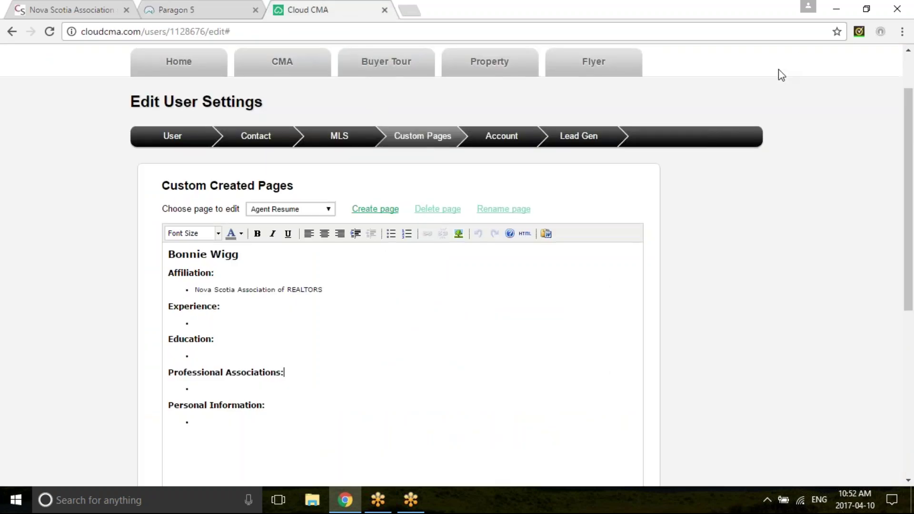
# Scroll back to the top of Cloud CMA's Edit User Settings page.
pyautogui.scroll(2, 778, 70)
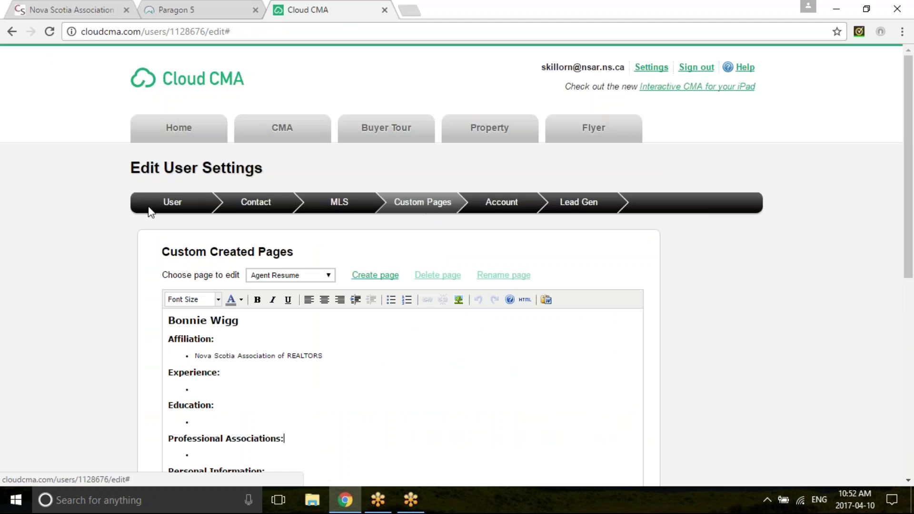
# Open the Lead Gen settings and review the API key explanation mentioning Zillow.
pyautogui.click(588, 208)
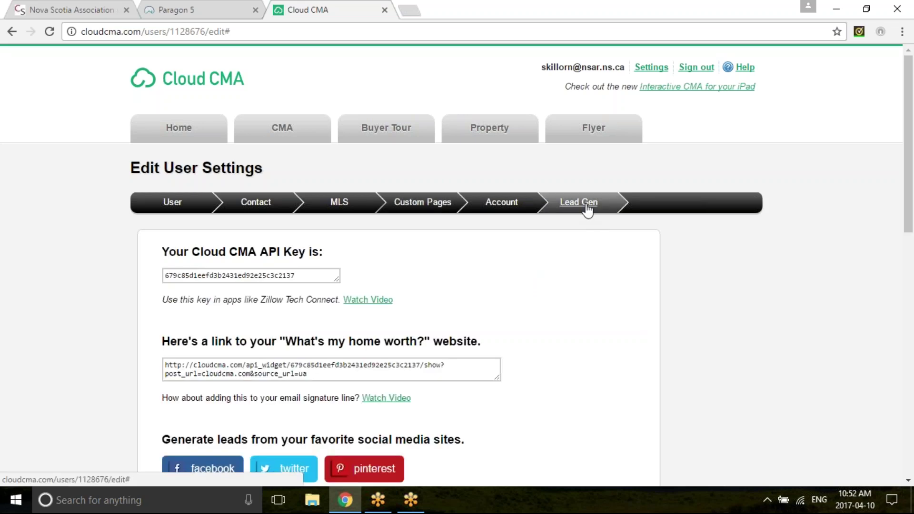
pyautogui.scroll(-3, 579, 294)
pyautogui.scroll(1, 582, 291)
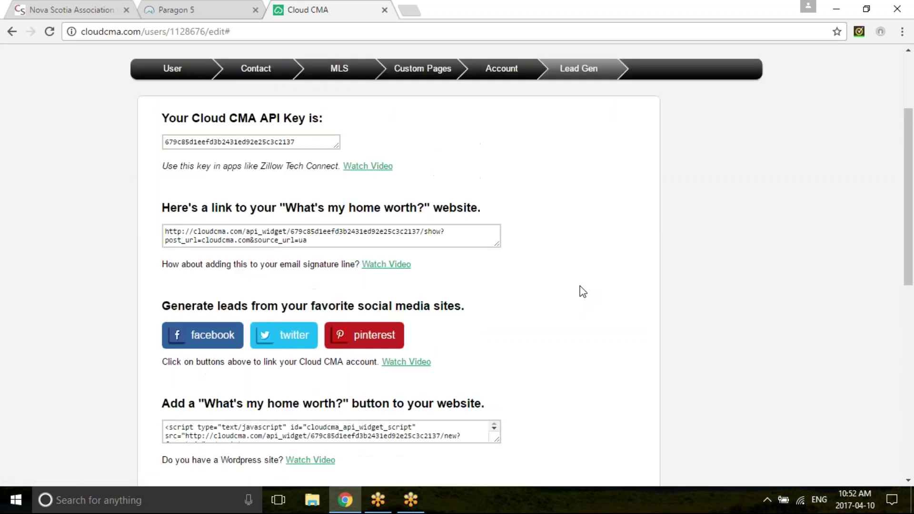
pyautogui.scroll(-2, 583, 291)
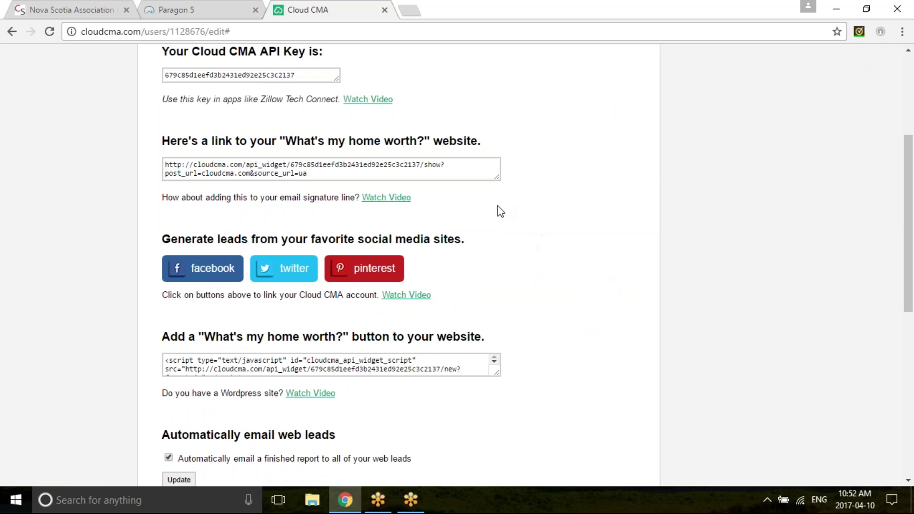
pyautogui.moveTo(162, 99); pyautogui.dragTo(339, 98)
pyautogui.click(326, 99)
pyautogui.moveTo(261, 99); pyautogui.dragTo(289, 99)
pyautogui.click(289, 99)
# Enlarge the script code box so all the lead-gen code is visible.
pyautogui.moveTo(496, 373); pyautogui.dragTo(496, 404)
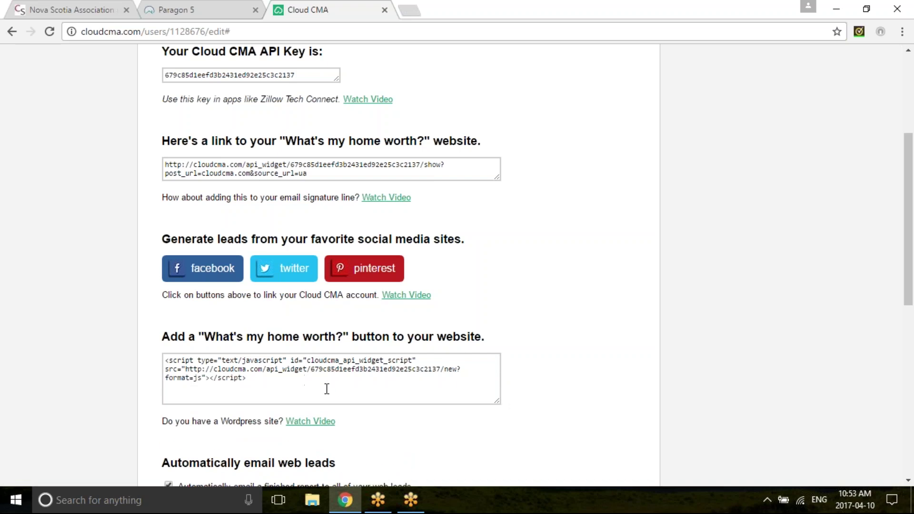
pyautogui.scroll(-3, 424, 425)
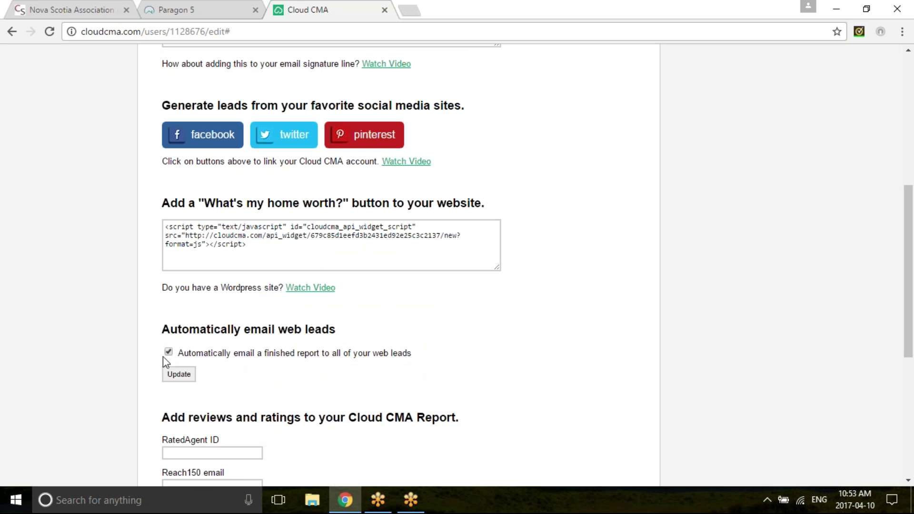
pyautogui.scroll(-3, 295, 390)
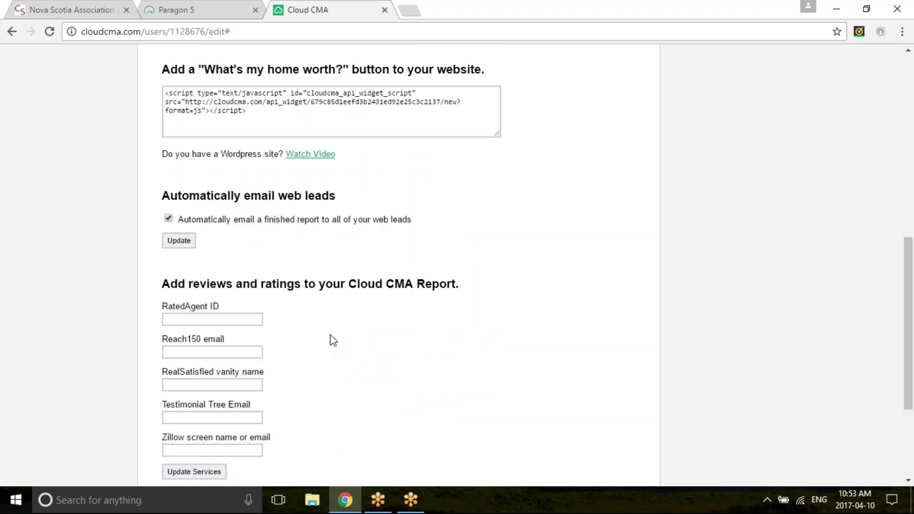
pyautogui.scroll(-2, 333, 340)
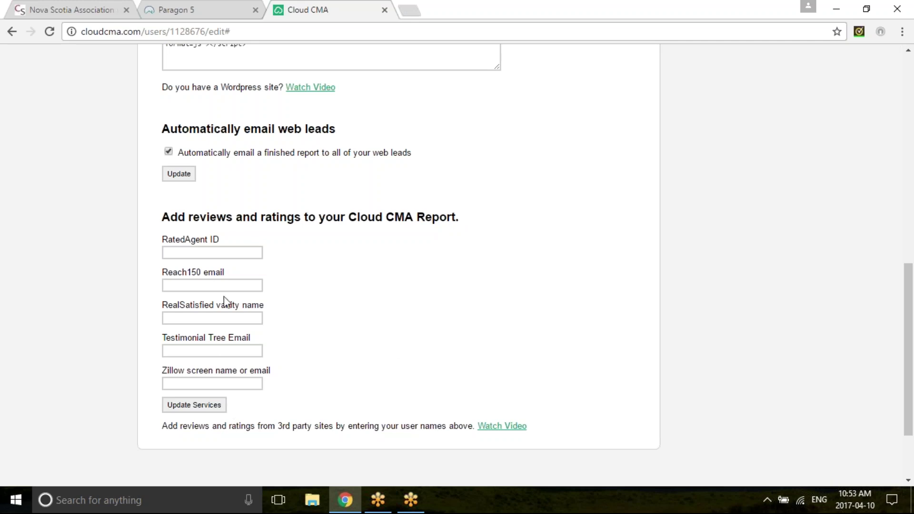
pyautogui.scroll(4, 435, 344)
pyautogui.scroll(3, 468, 335)
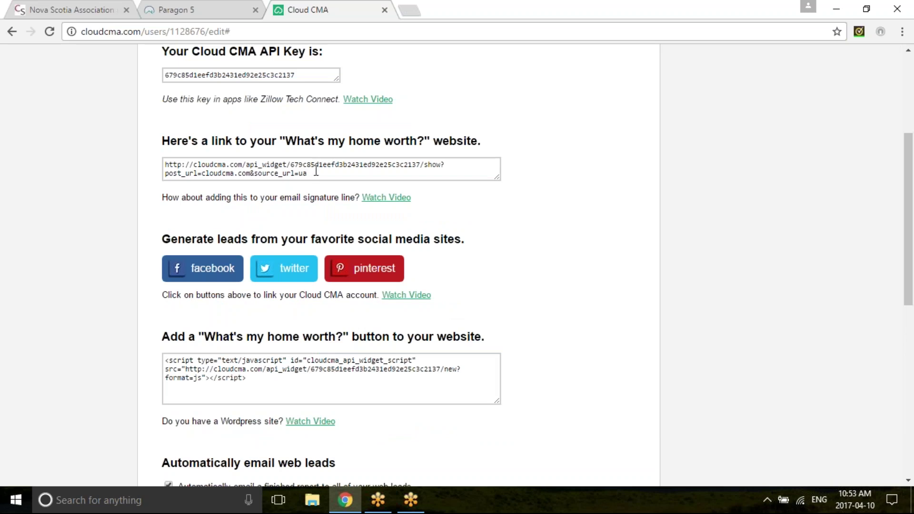
# Select and copy the 'What's my home worth?' website link.
pyautogui.moveTo(329, 174); pyautogui.dragTo(151, 153)
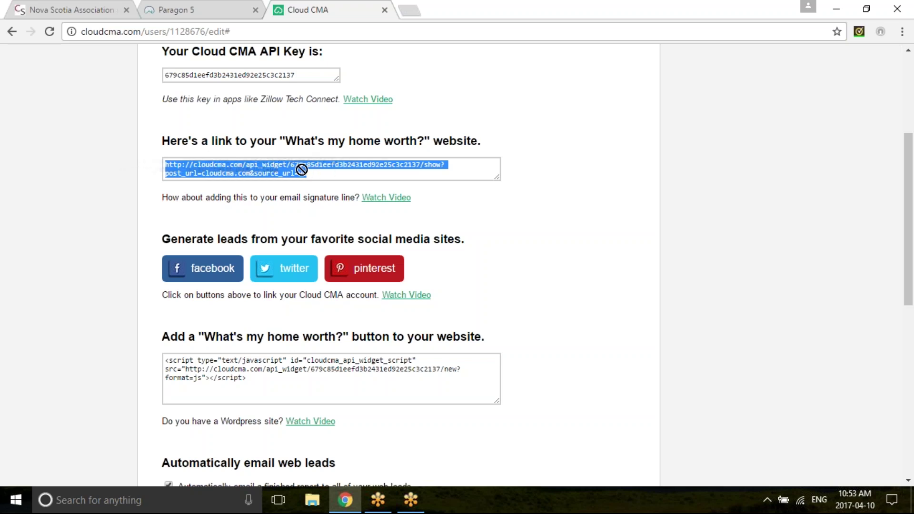
pyautogui.rightClick(262, 170)
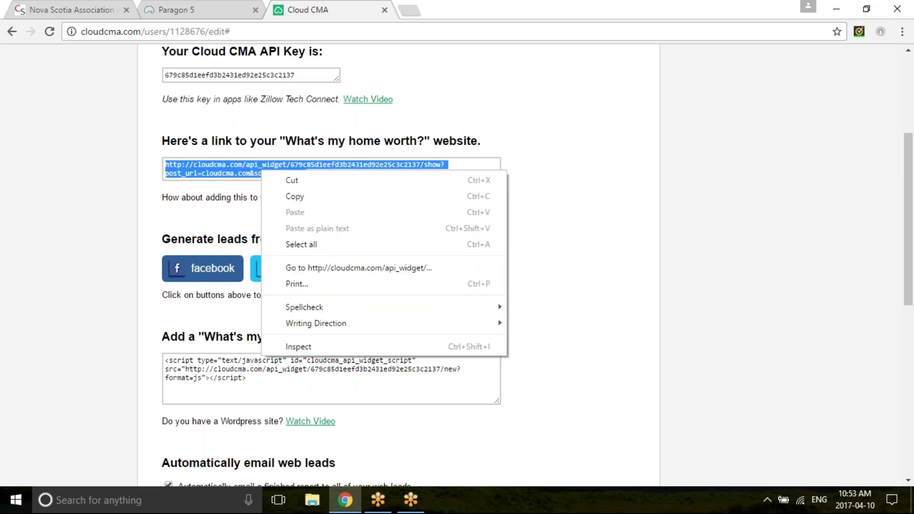
pyautogui.click(295, 197)
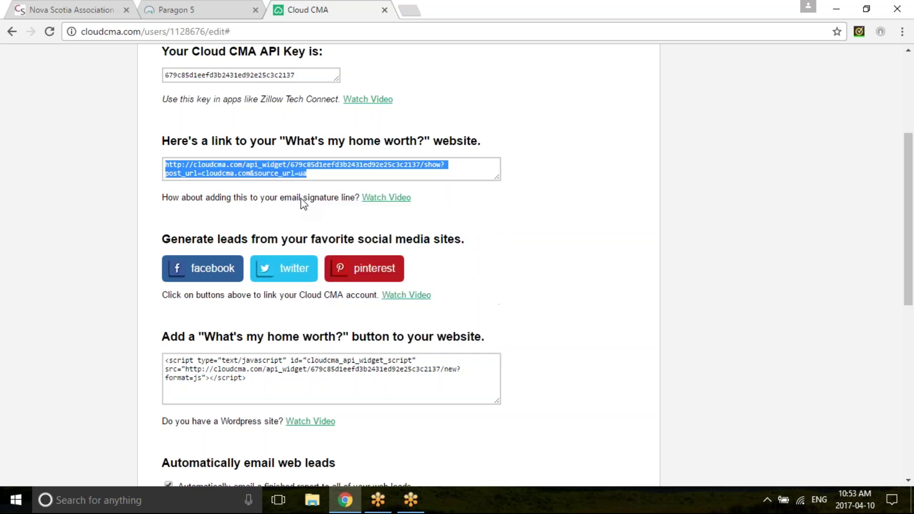
pyautogui.scroll(5, 498, 249)
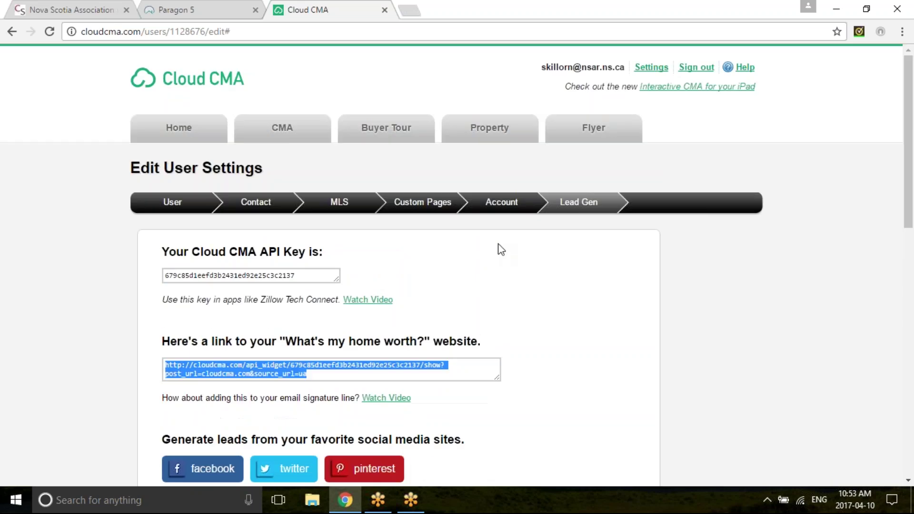
pyautogui.rightClick(240, 368)
pyautogui.click(276, 207)
# In Paragon 5, go to Preferences > Email and edit the signature named 'default'.
pyautogui.click(190, 8)
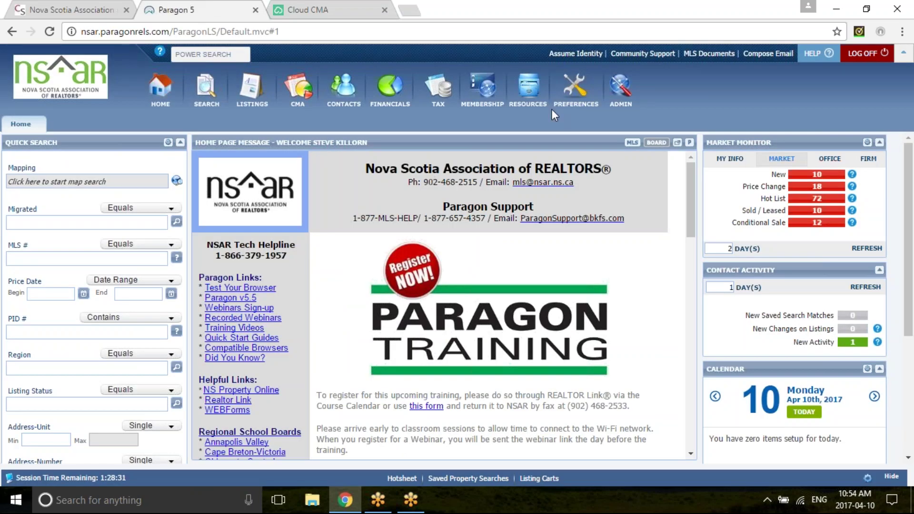
pyautogui.click(578, 91)
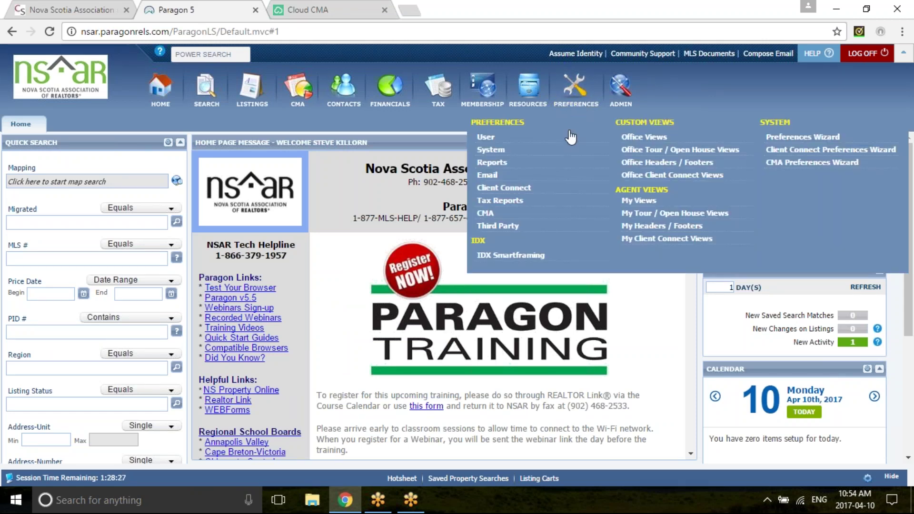
pyautogui.click(490, 177)
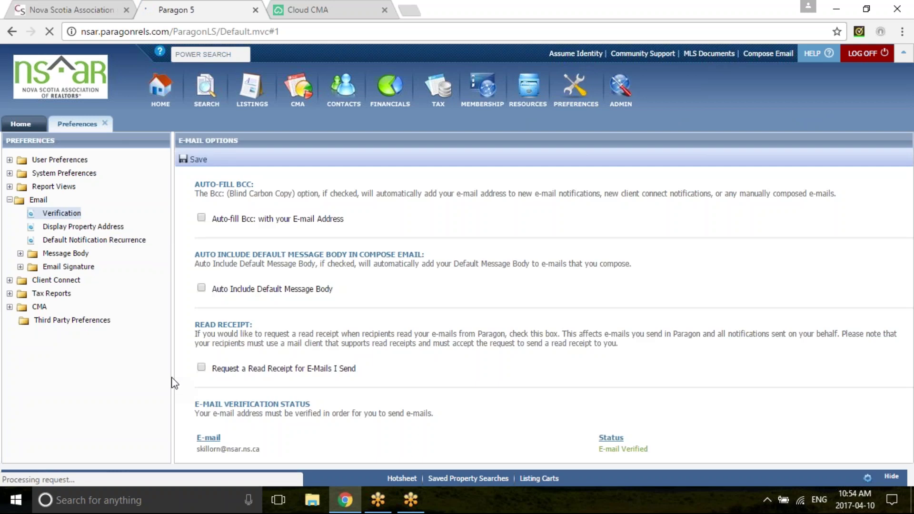
pyautogui.click(54, 268)
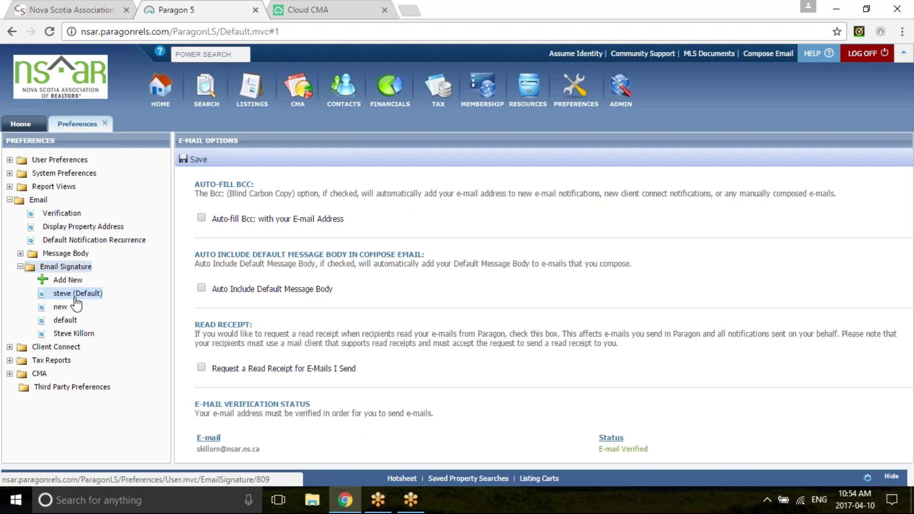
pyautogui.click(64, 320)
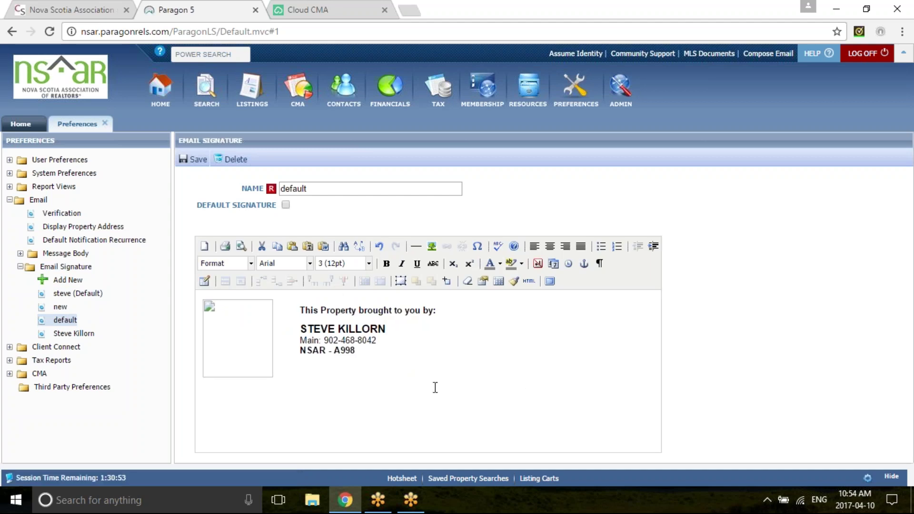
# Add 'Click here to ifnd out what your home is worth. Please contact me for further details.' and select 'Click here'.
pyautogui.click(261, 413)
pyautogui.write('Click here to ')
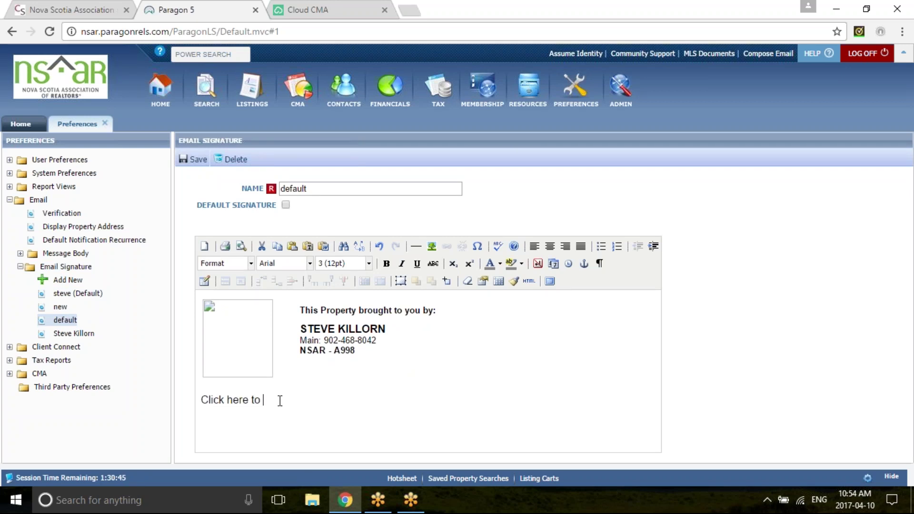
pyautogui.write('ifnd out what your home is worth.')
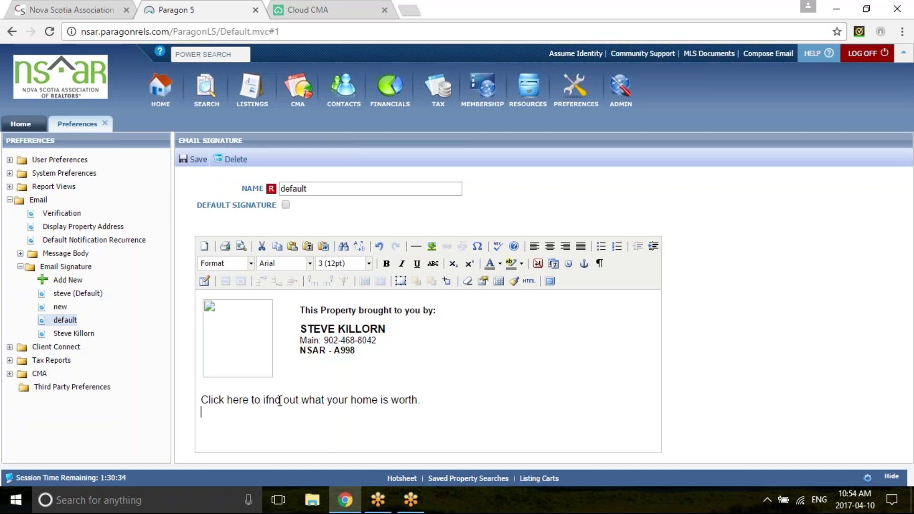
pyautogui.write('Please ocntact')
pyautogui.press('BackSpace')
pyautogui.press('BackSpace')
pyautogui.press('BackSpace')
pyautogui.press('BackSpace')
pyautogui.press('BackSpace')
pyautogui.press('BackSpace')
pyautogui.press('BackSpace')
pyautogui.write('contact me for further ')
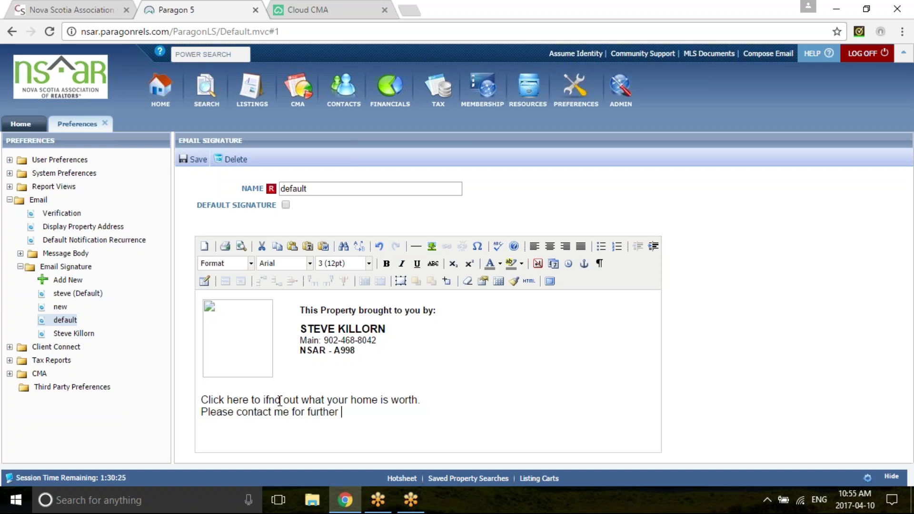
pyautogui.write('details.')
pyautogui.moveTo(200, 399); pyautogui.dragTo(252, 396)
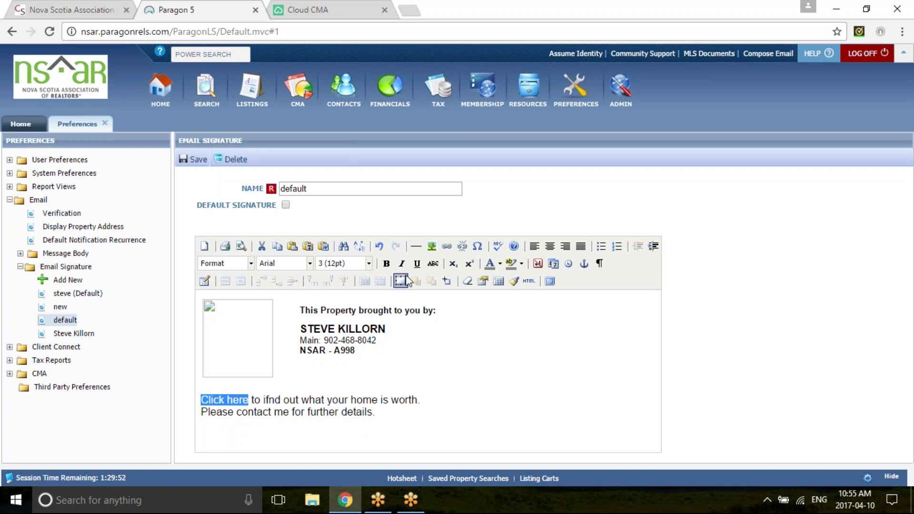
# Link 'Click here' to the copied Cloud CMA home-worth URL.
pyautogui.click(448, 246)
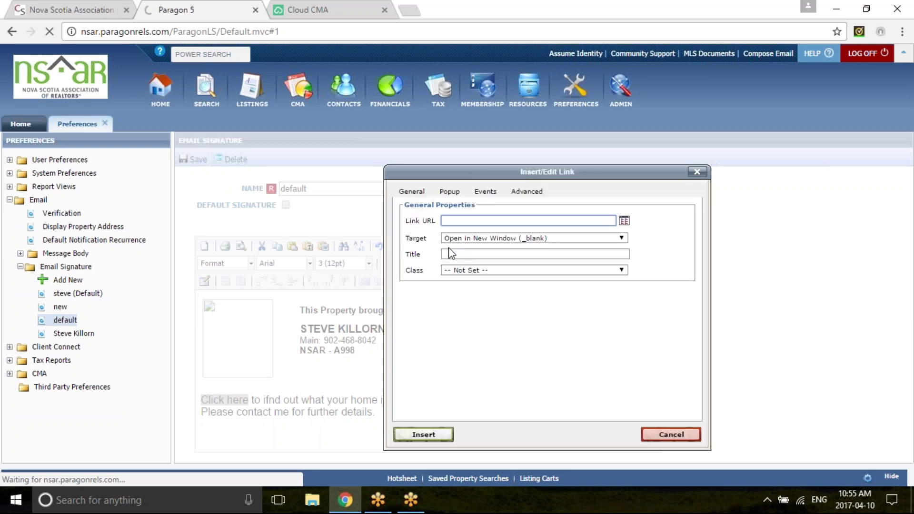
pyautogui.rightClick(452, 221)
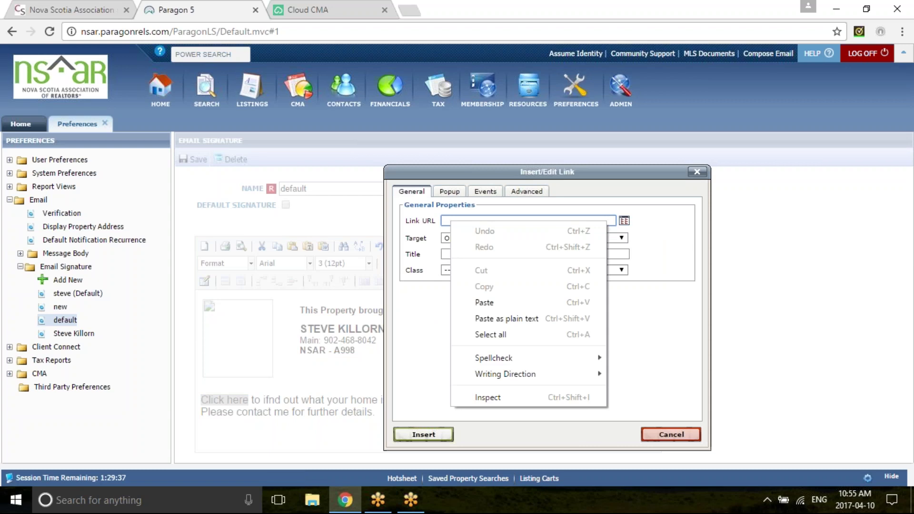
pyautogui.click(476, 303)
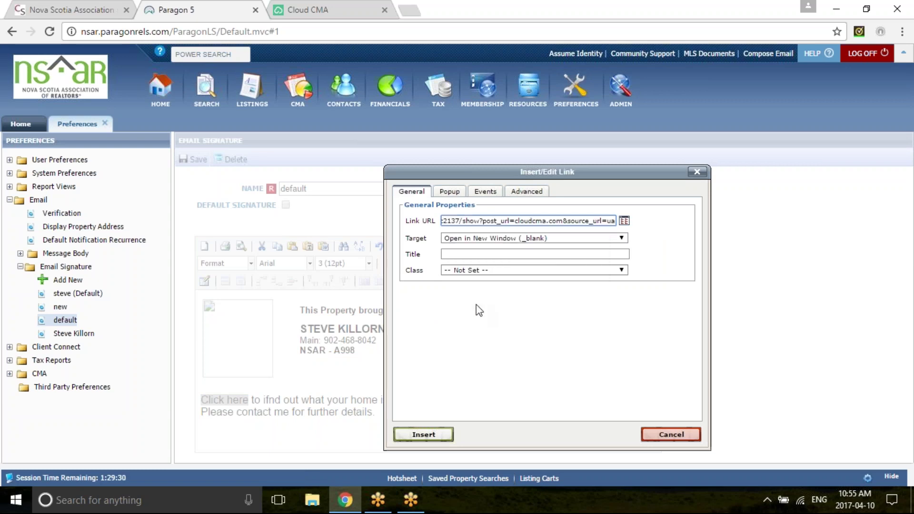
pyautogui.click(441, 442)
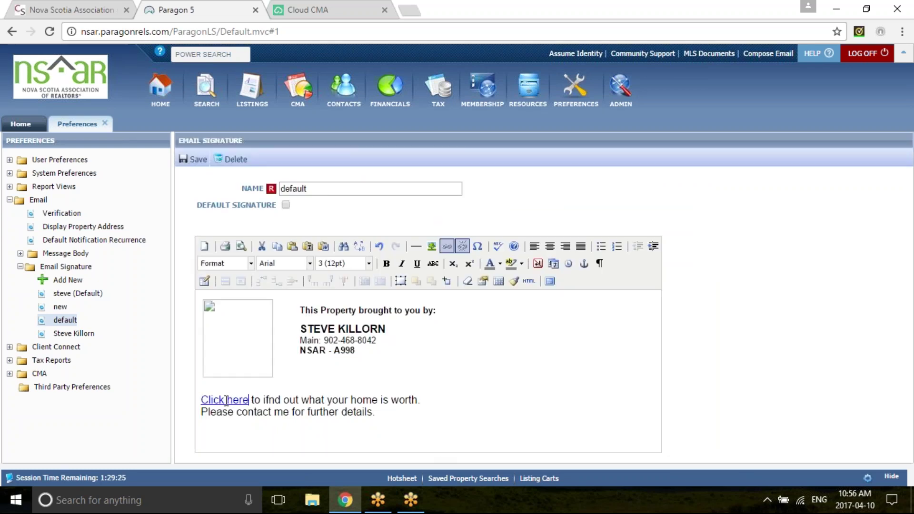
# Save the signature, mark it as the default signature, and start a test e-mail.
pyautogui.click(194, 162)
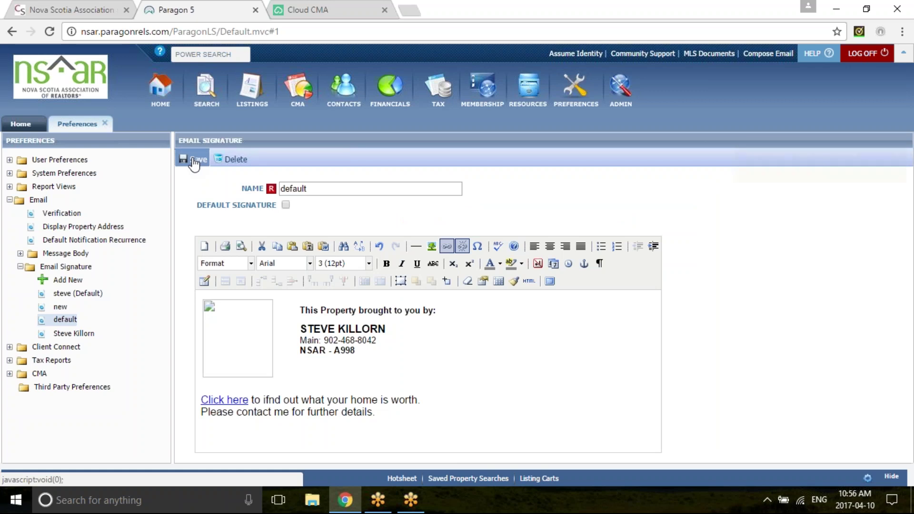
pyautogui.click(286, 205)
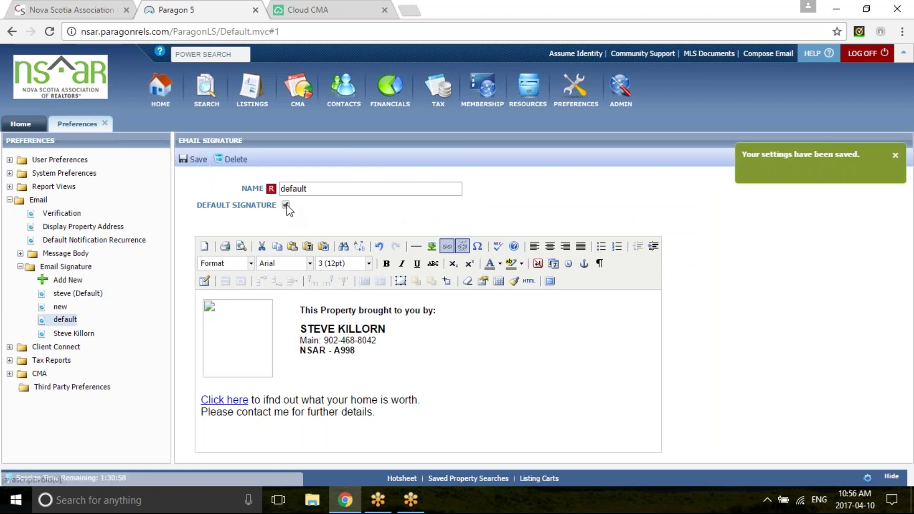
pyautogui.click(768, 53)
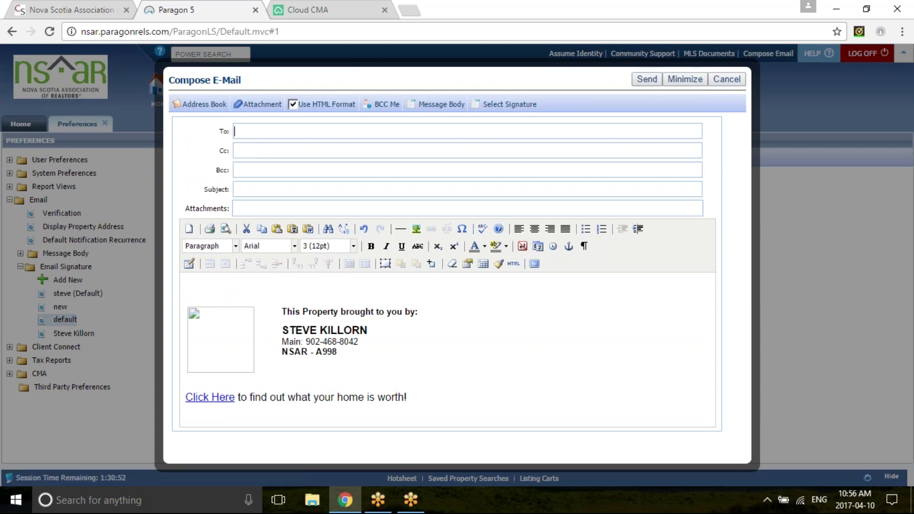
# Send a test e-mail to a placeholder recipient and follow its Click Here link.
pyautogui.write('dseeferfrgf')
pyautogui.click(654, 80)
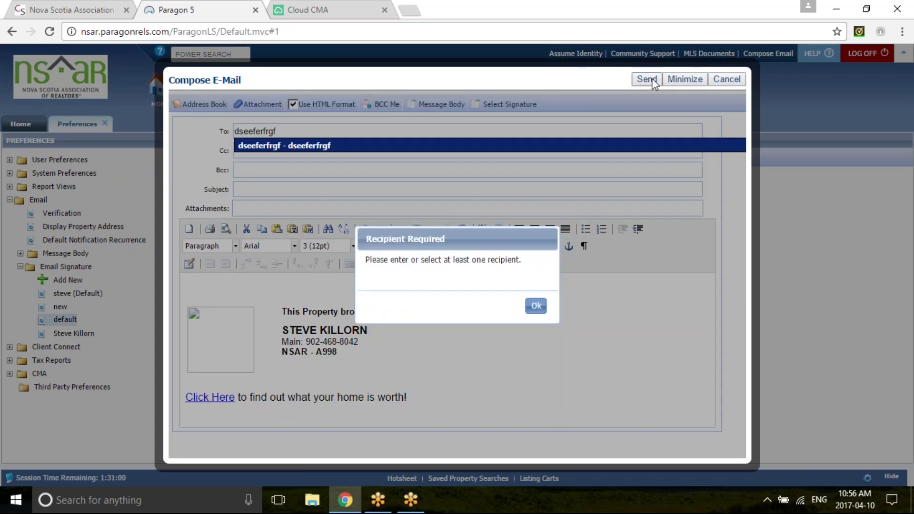
pyautogui.press('Return')
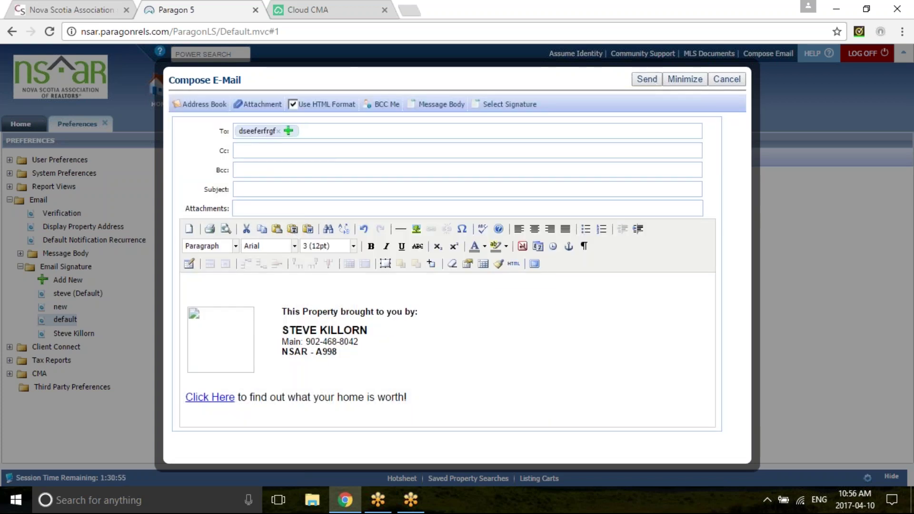
pyautogui.click(647, 80)
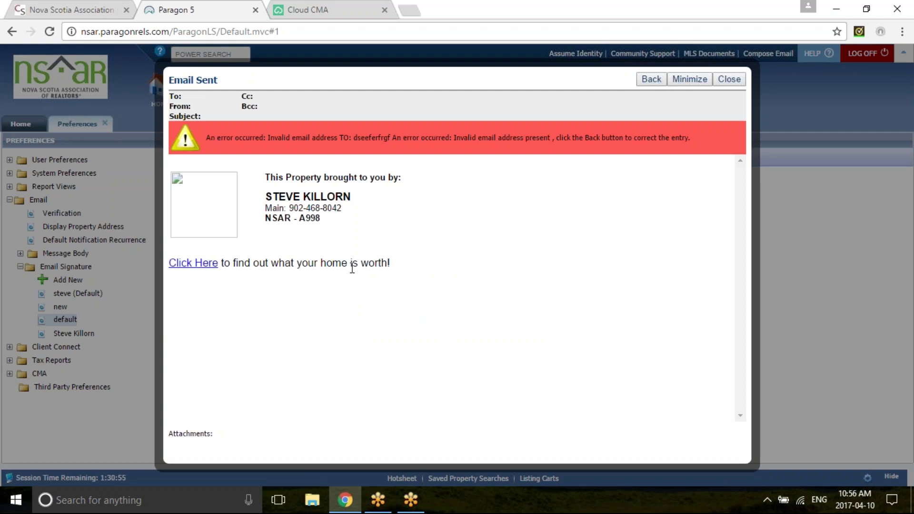
pyautogui.click(204, 269)
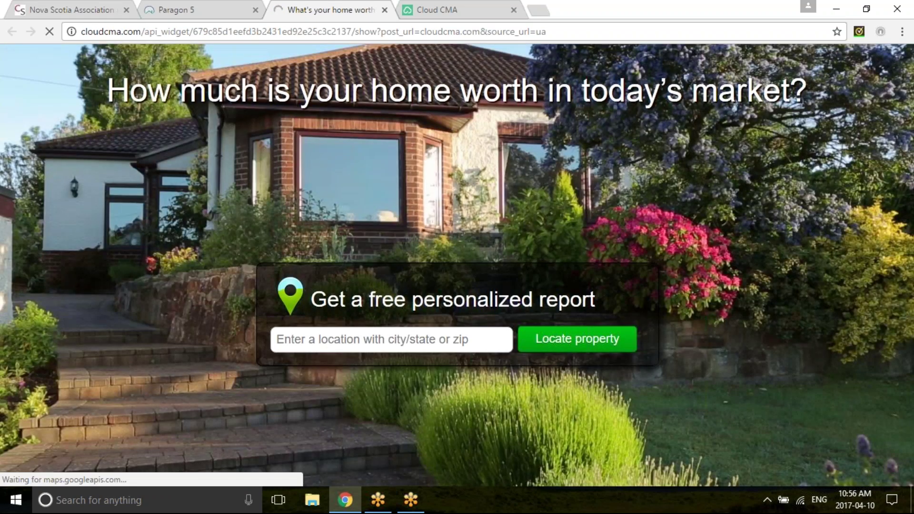
pyautogui.click(338, 339)
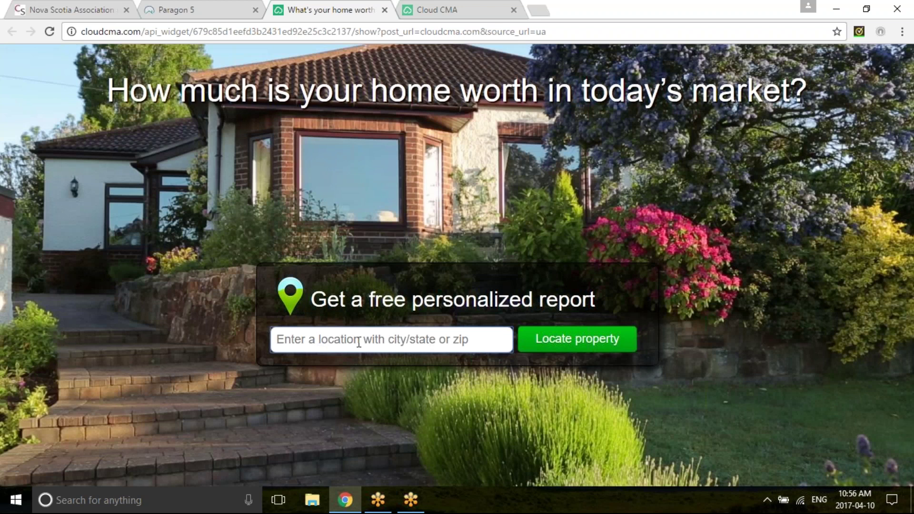
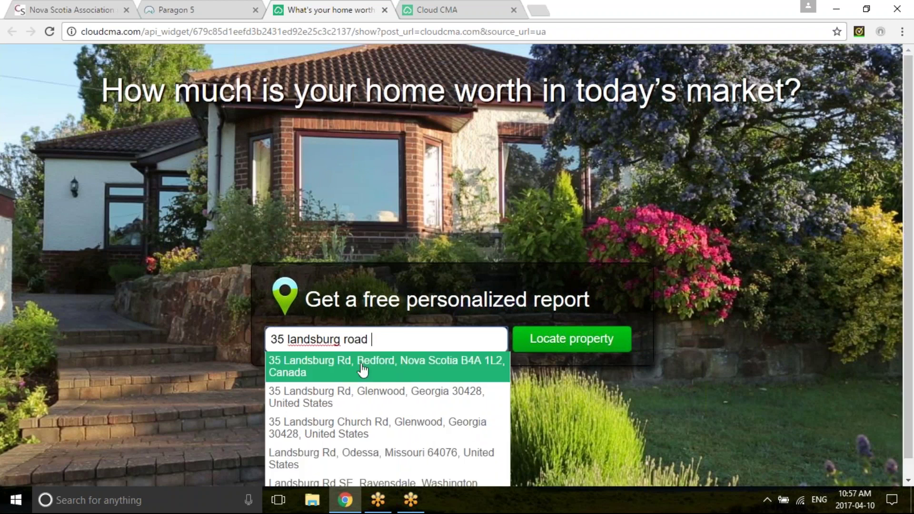
pyautogui.click(362, 365)
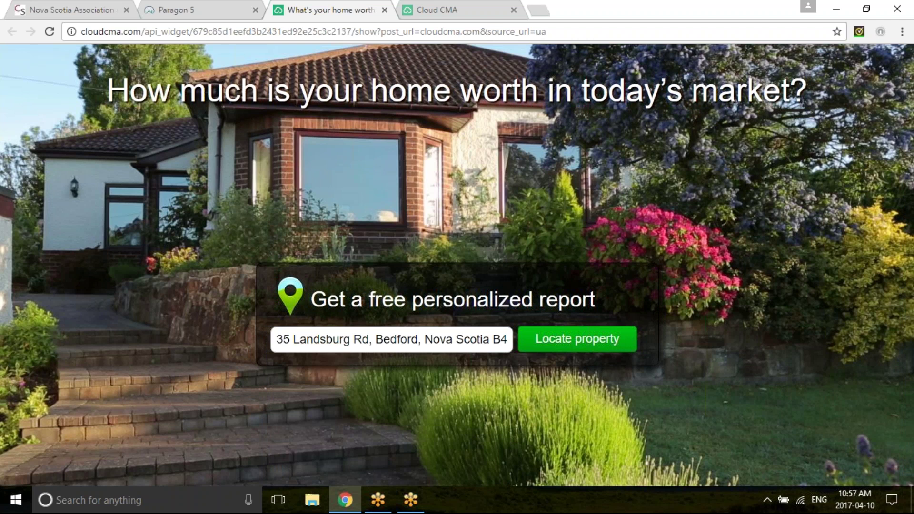
pyautogui.click(571, 350)
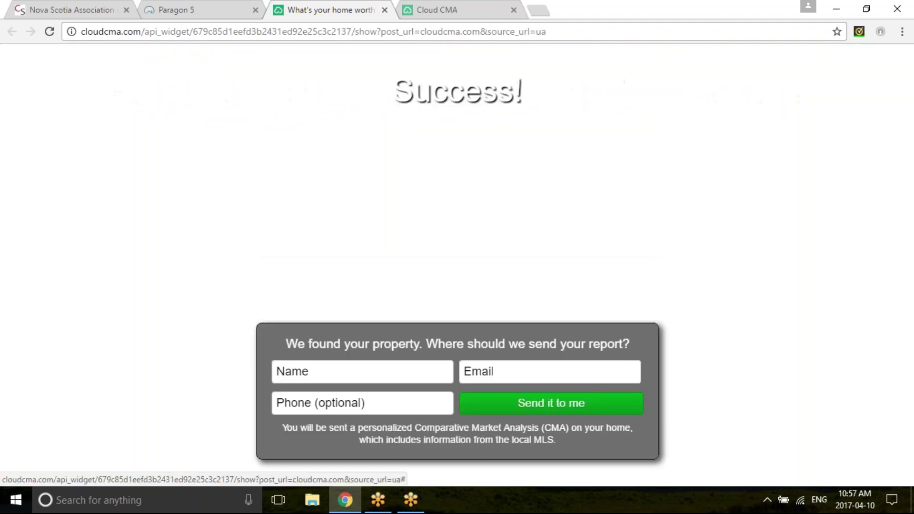
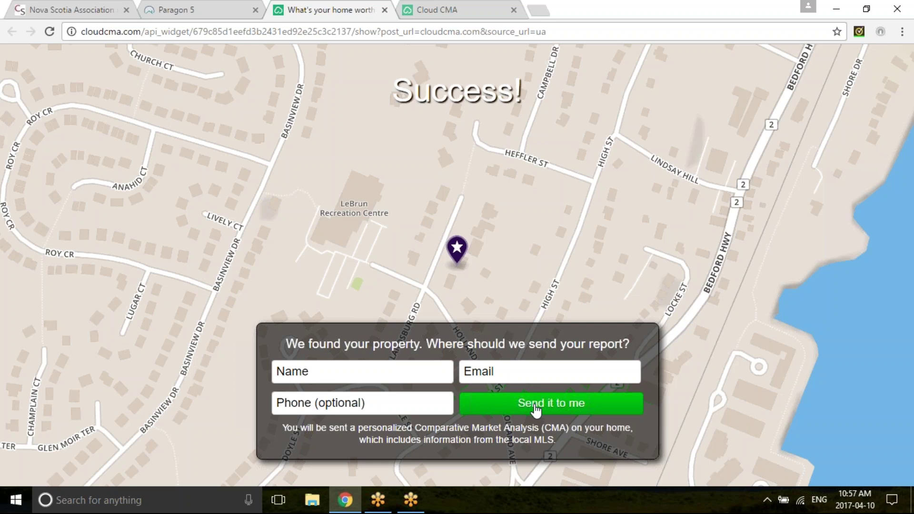
# Dismiss the widget page and error, fix 'ifnd' to 'find' in the default signature, and save it.
pyautogui.click(385, 11)
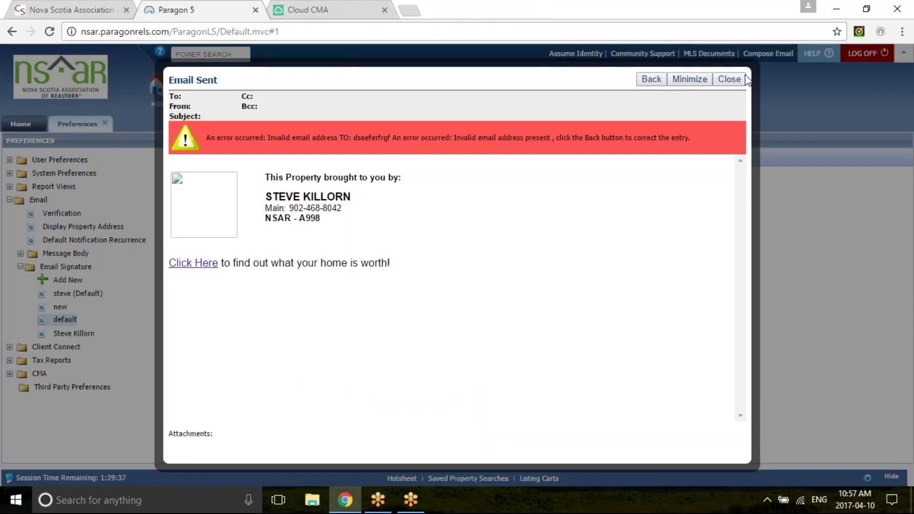
pyautogui.click(729, 79)
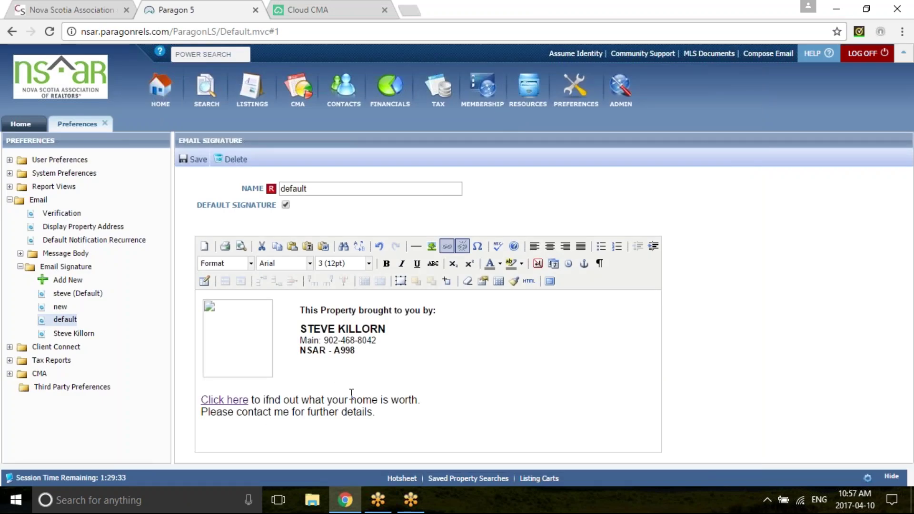
pyautogui.click(268, 399)
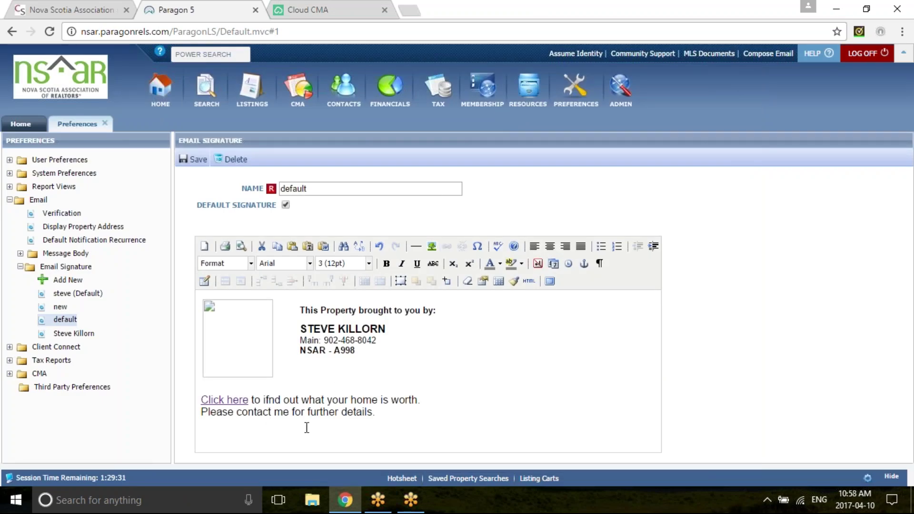
pyautogui.press('BackSpace')
pyautogui.press('Delete')
pyautogui.write('fi')
pyautogui.click(198, 159)
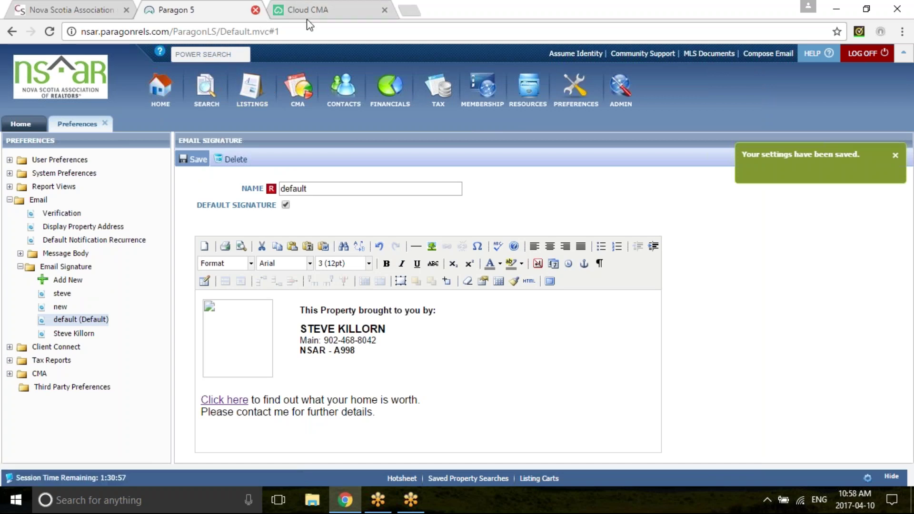
# In Cloud CMA, leave Edit User Settings and go to the Your CMA Reports list.
pyautogui.click(334, 11)
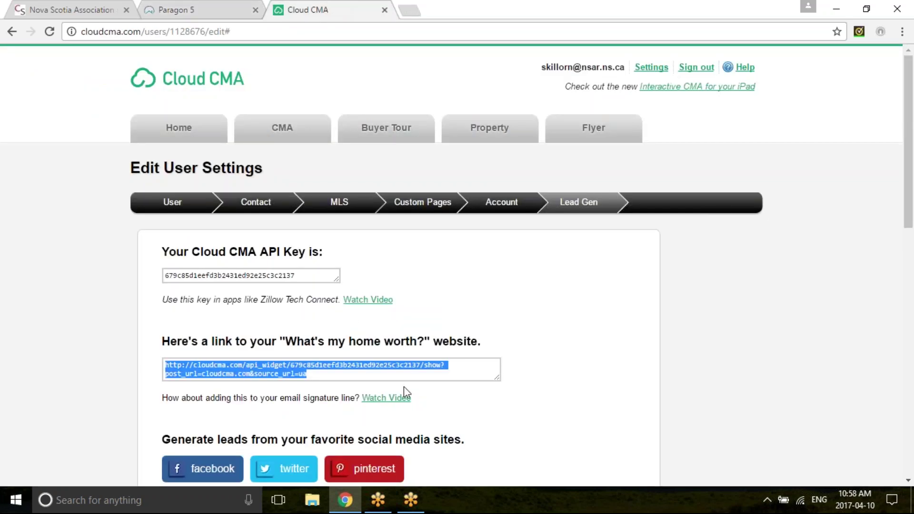
pyautogui.click(421, 375)
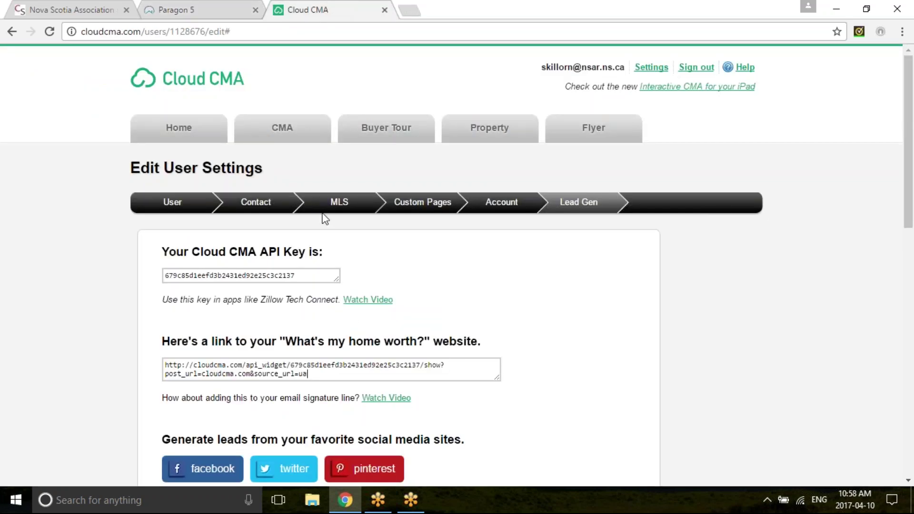
pyautogui.click(291, 131)
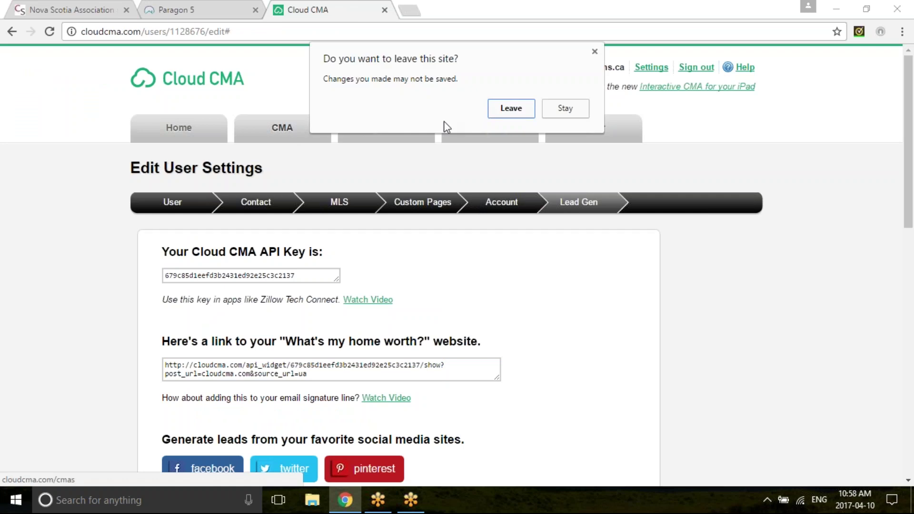
pyautogui.click(523, 110)
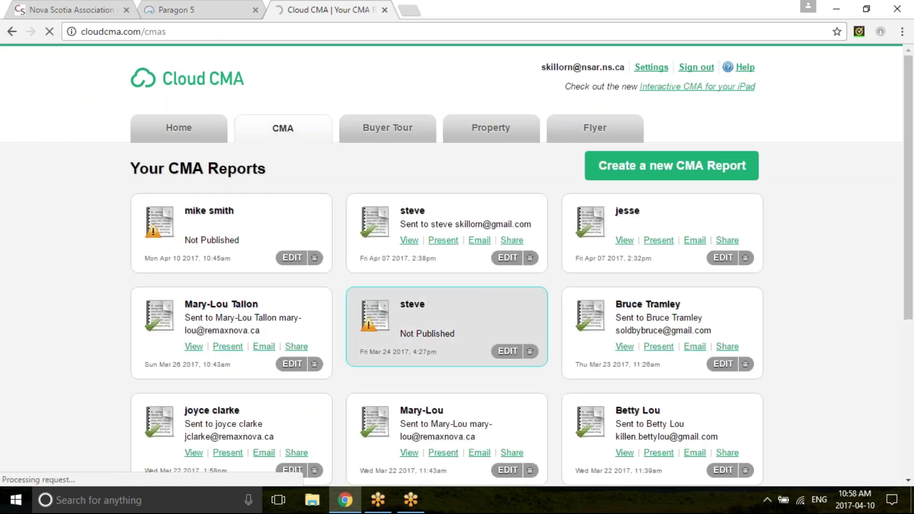
# Edit the unpublished client report and bring up its Customize step showing pages and theme.
pyautogui.click(292, 259)
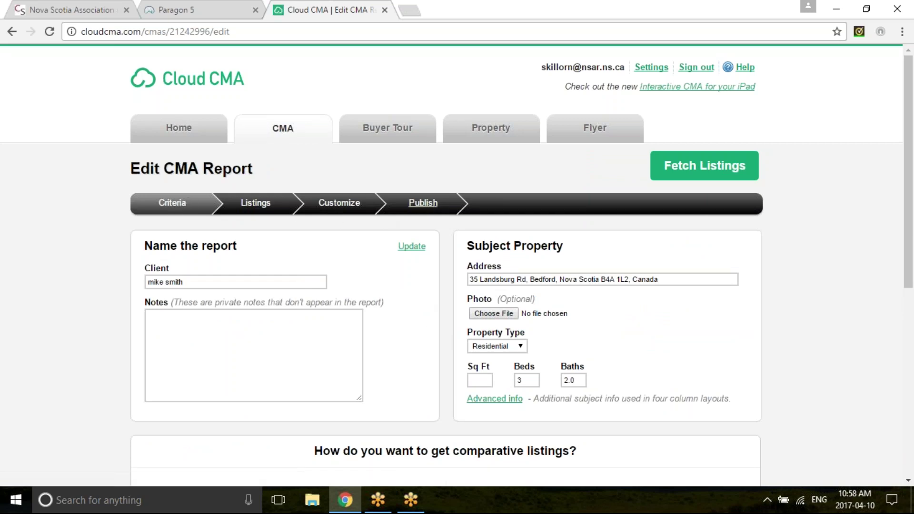
pyautogui.click(339, 204)
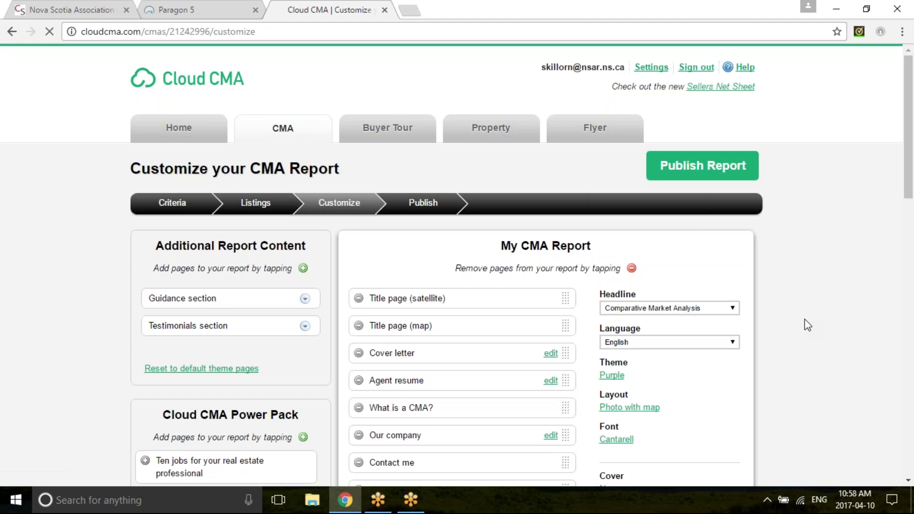
pyautogui.scroll(-4, 804, 319)
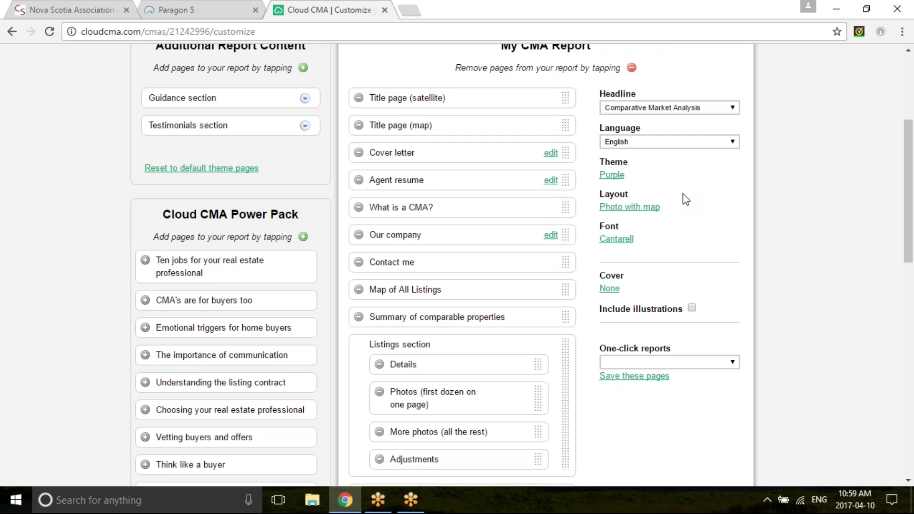
# Switch the report theme from Purple to Dark Red and apply it.
pyautogui.click(611, 176)
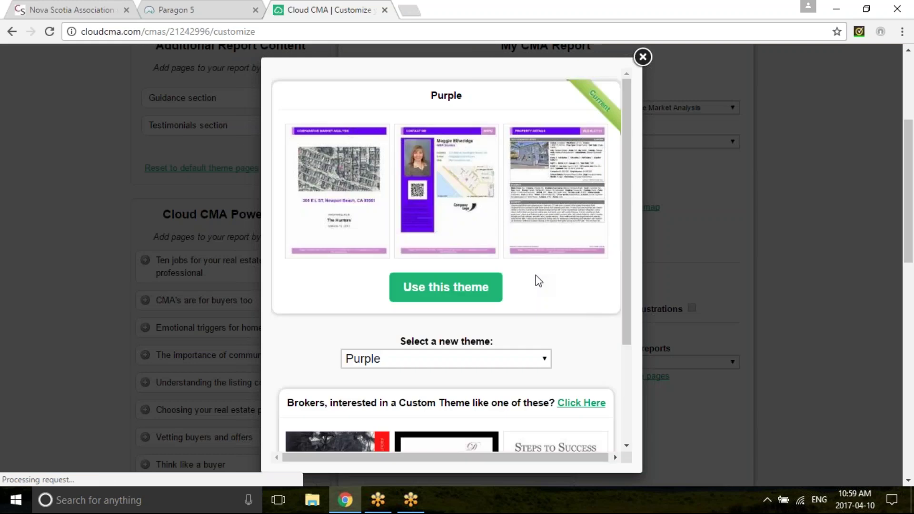
pyautogui.scroll(-2, 500, 293)
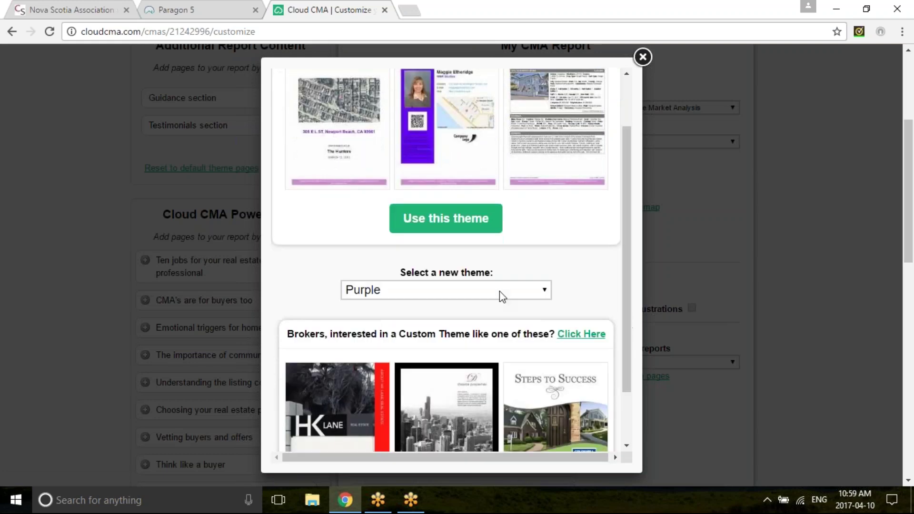
pyautogui.click(499, 290)
pyautogui.moveTo(547, 132); pyautogui.dragTo(541, 86)
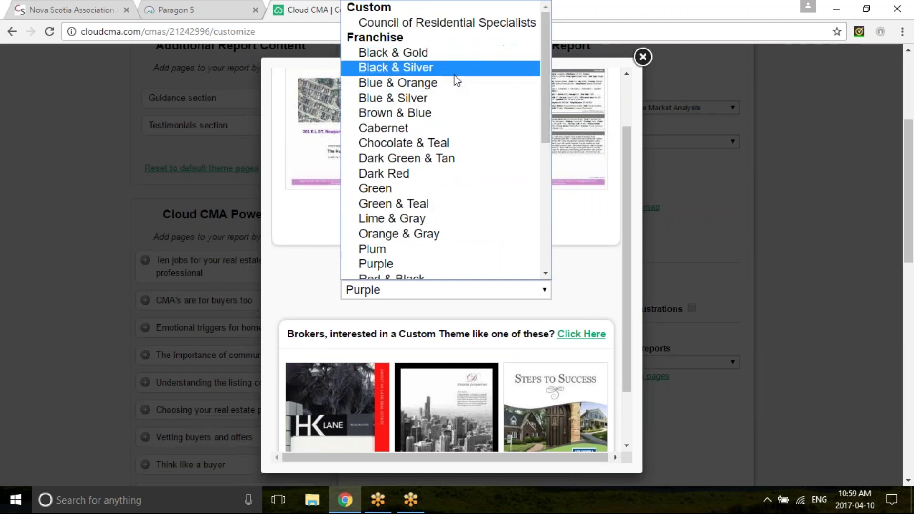
pyautogui.click(434, 174)
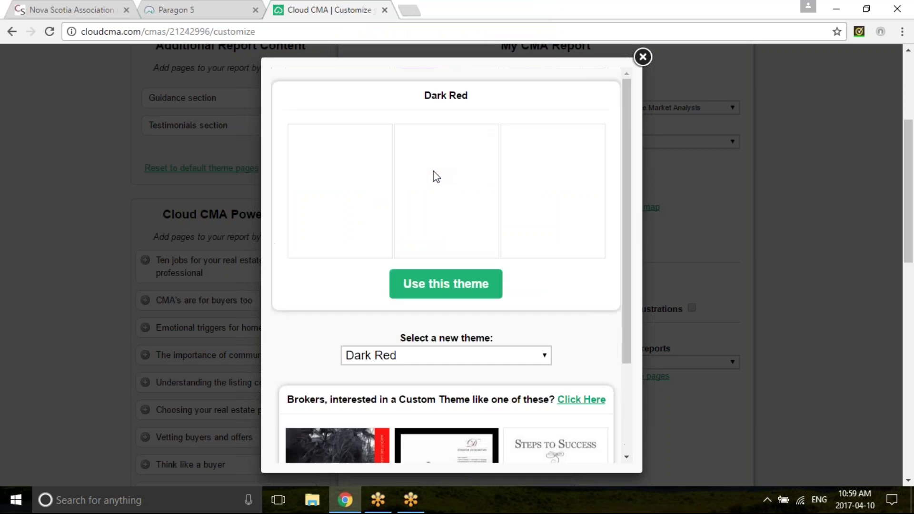
pyautogui.click(479, 294)
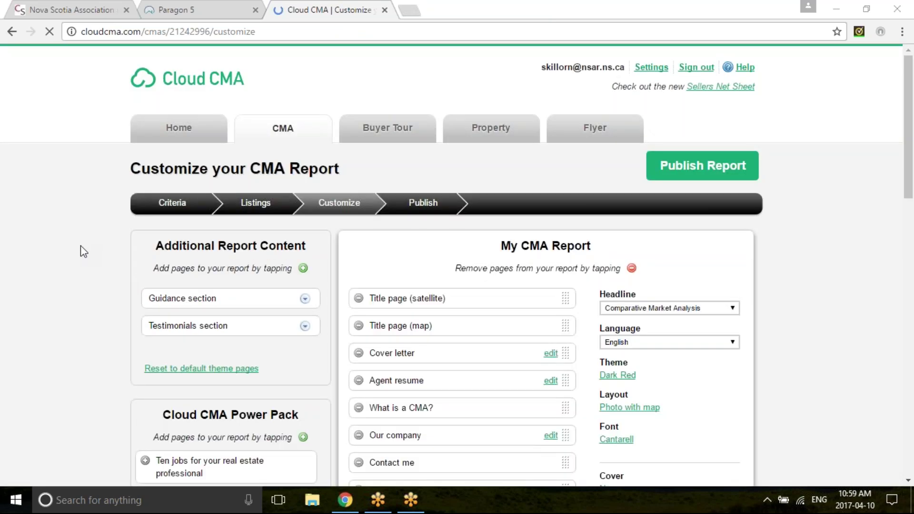
pyautogui.scroll(-4, 84, 247)
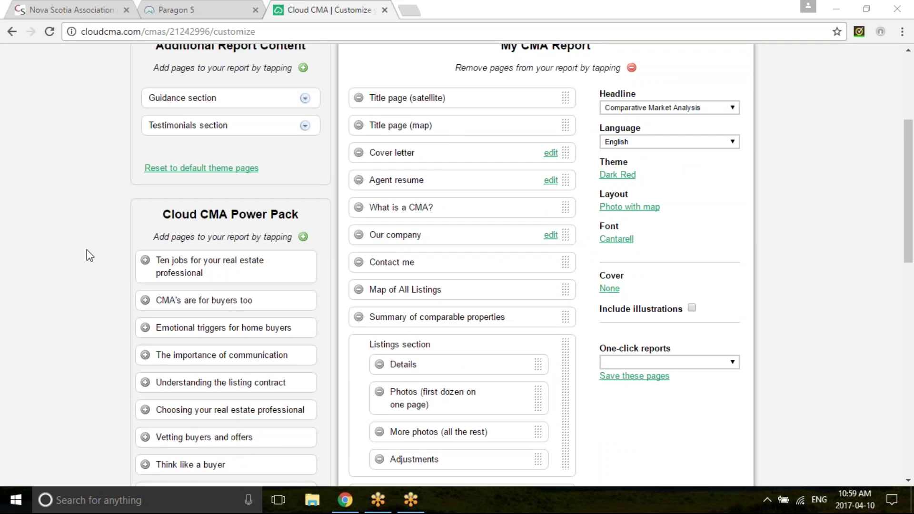
pyautogui.moveTo(132, 273)
pyautogui.scroll(-1, 86, 278)
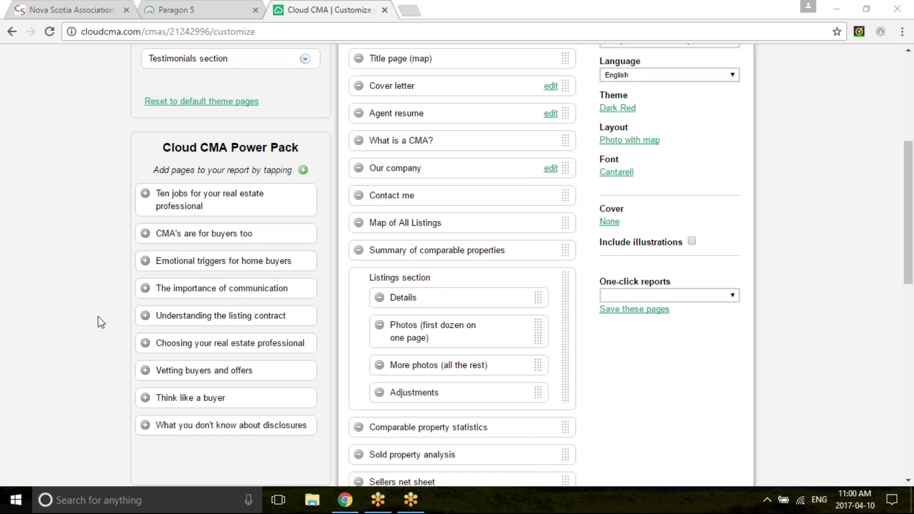
pyautogui.scroll(-3, 94, 292)
pyautogui.scroll(4, 94, 292)
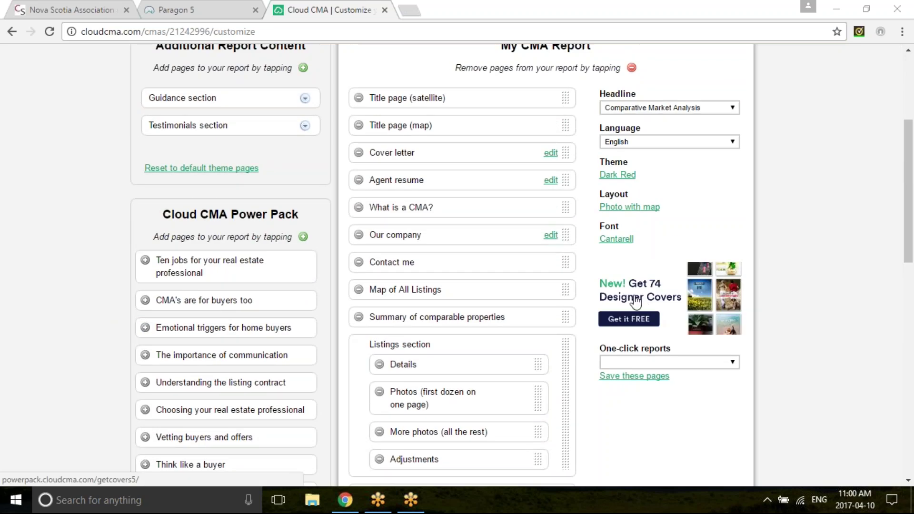
pyautogui.click(718, 364)
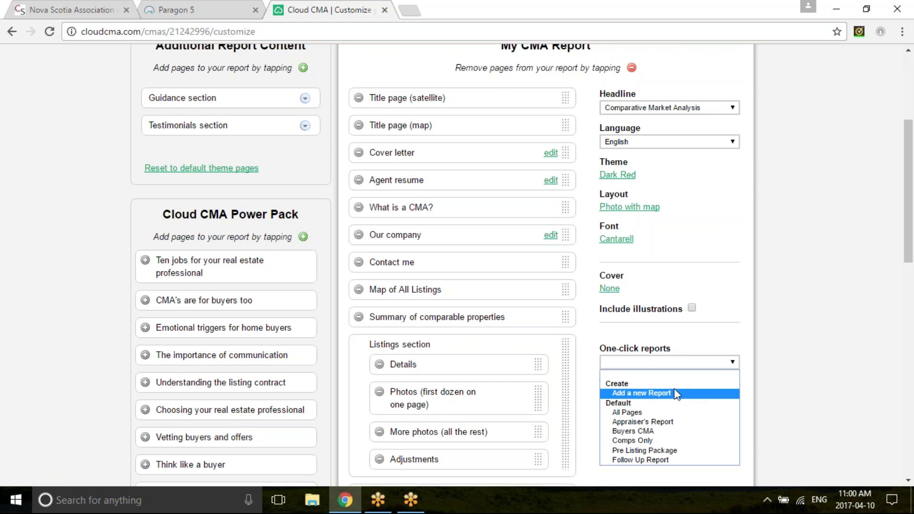
pyautogui.click(762, 401)
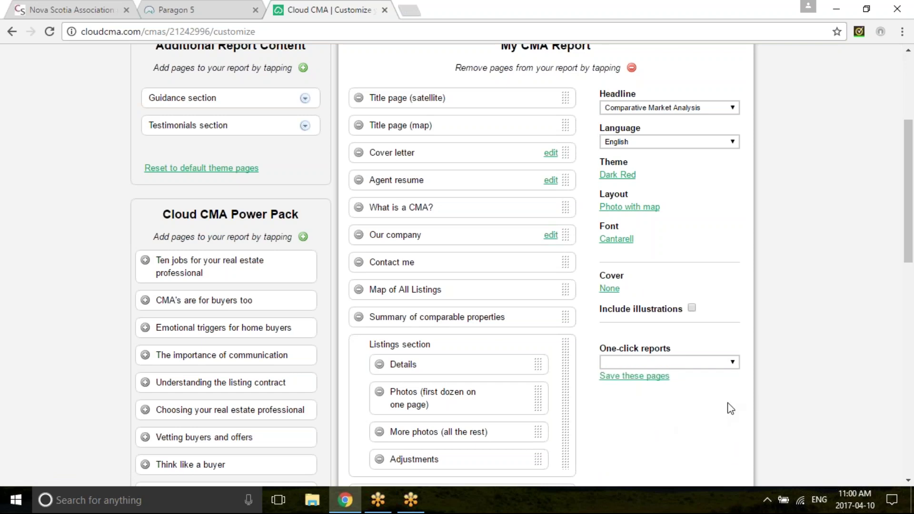
pyautogui.scroll(2, 726, 409)
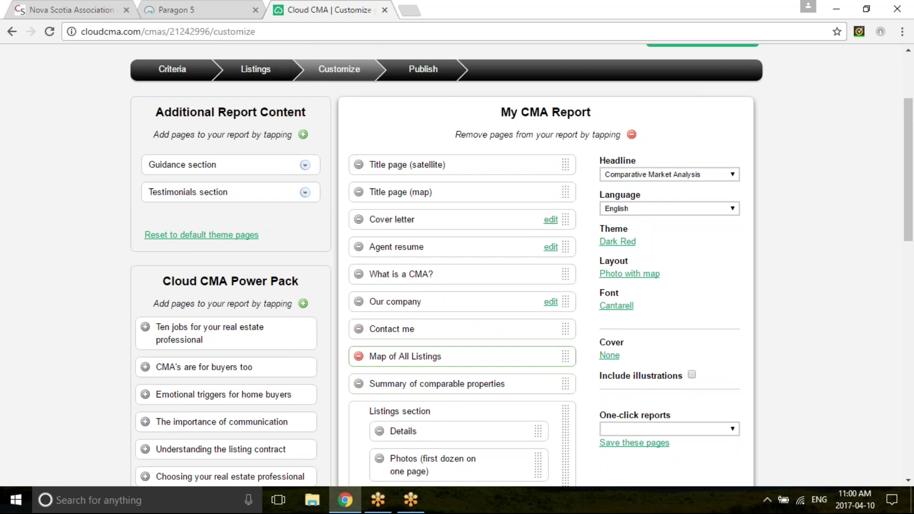
pyautogui.scroll(3, 773, 207)
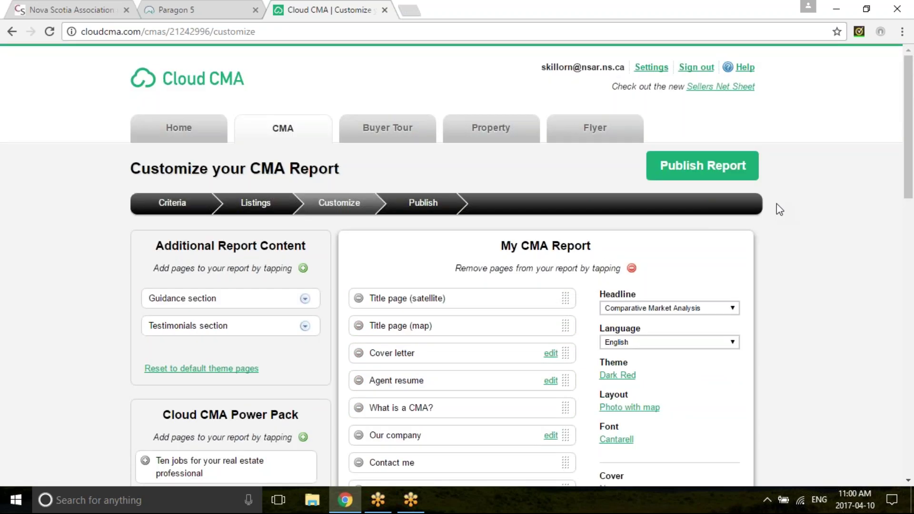
# Publish the customized report, then review an older report's sharing links and QR code.
pyautogui.click(705, 167)
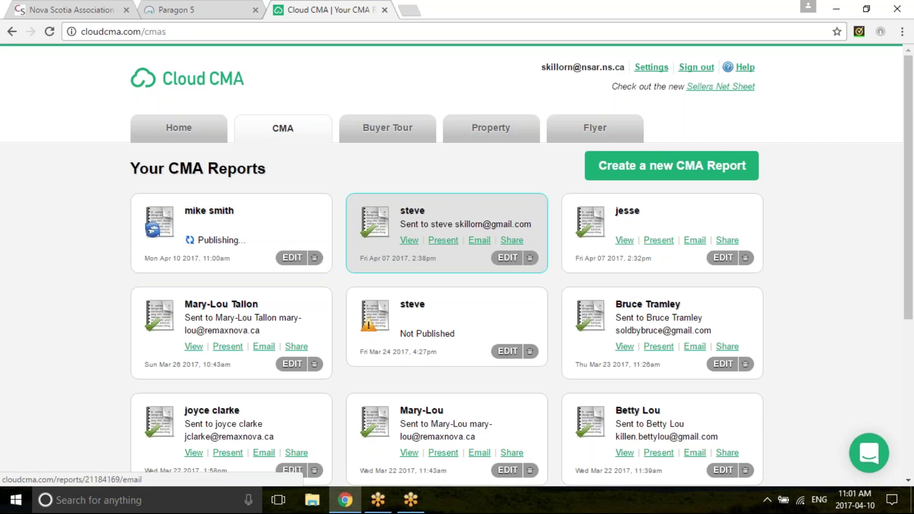
pyautogui.click(512, 240)
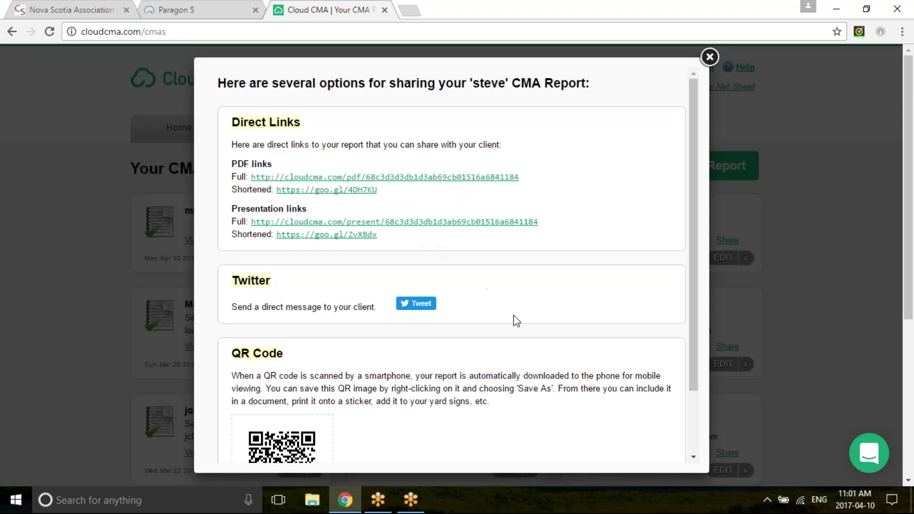
pyautogui.scroll(-2, 481, 345)
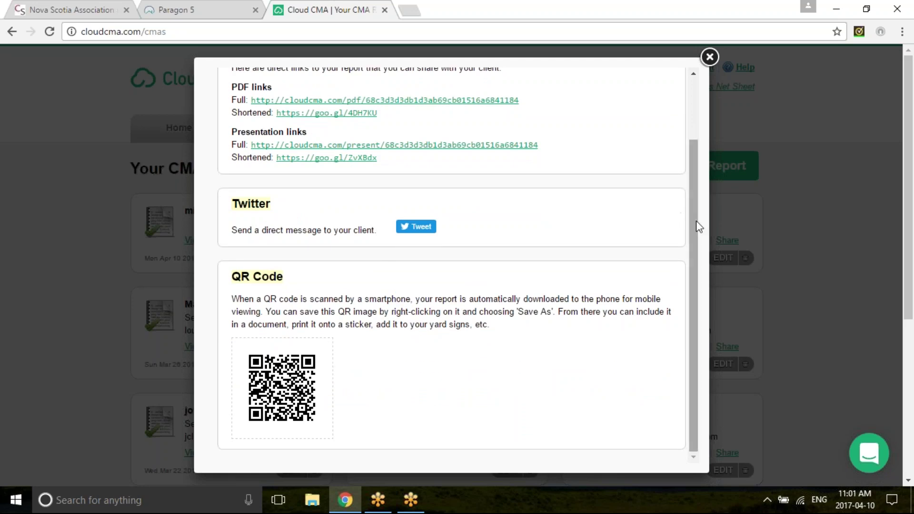
pyautogui.moveTo(694, 200); pyautogui.dragTo(707, 83)
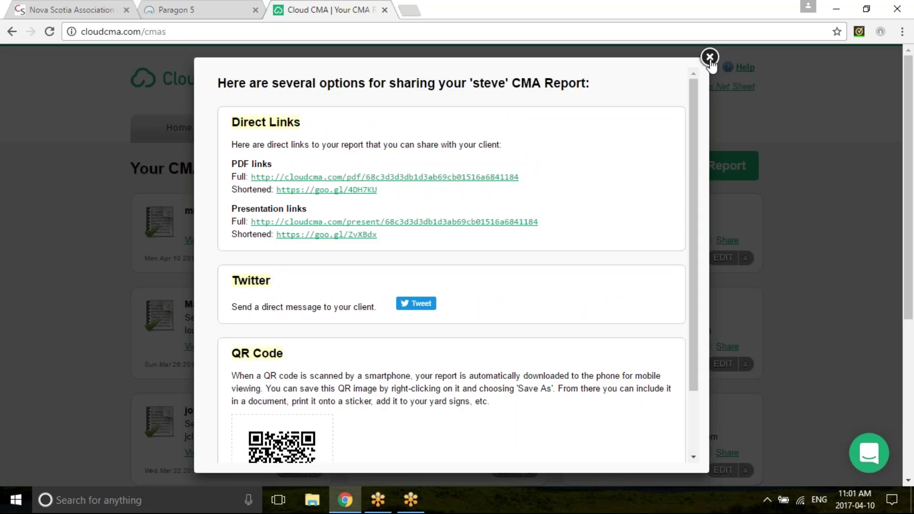
pyautogui.click(710, 58)
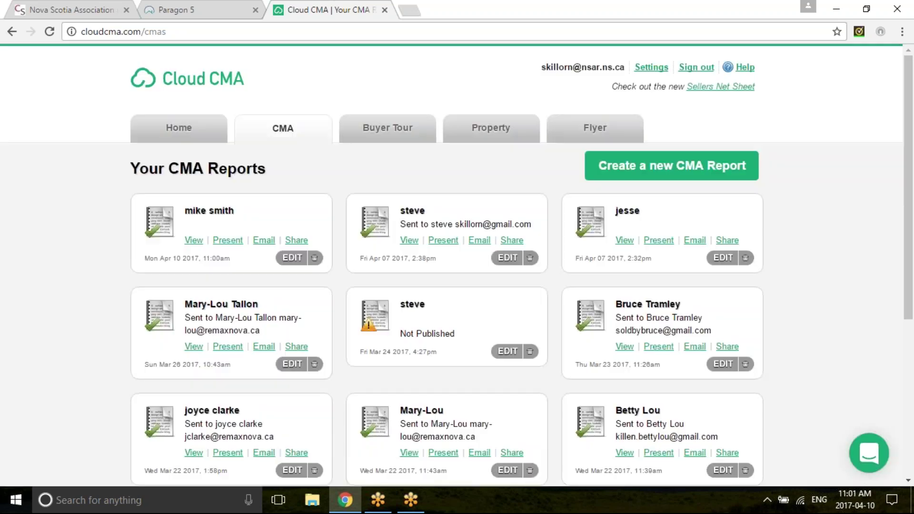
pyautogui.click(480, 241)
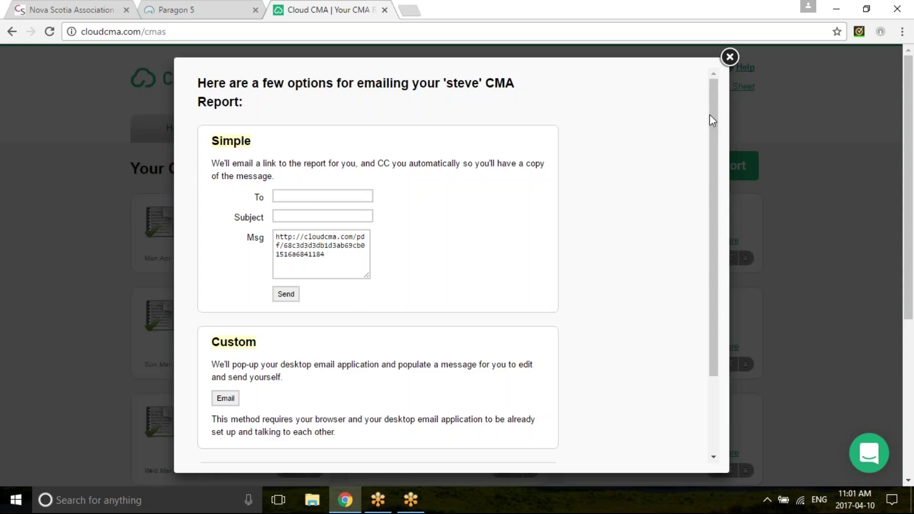
pyautogui.click(731, 57)
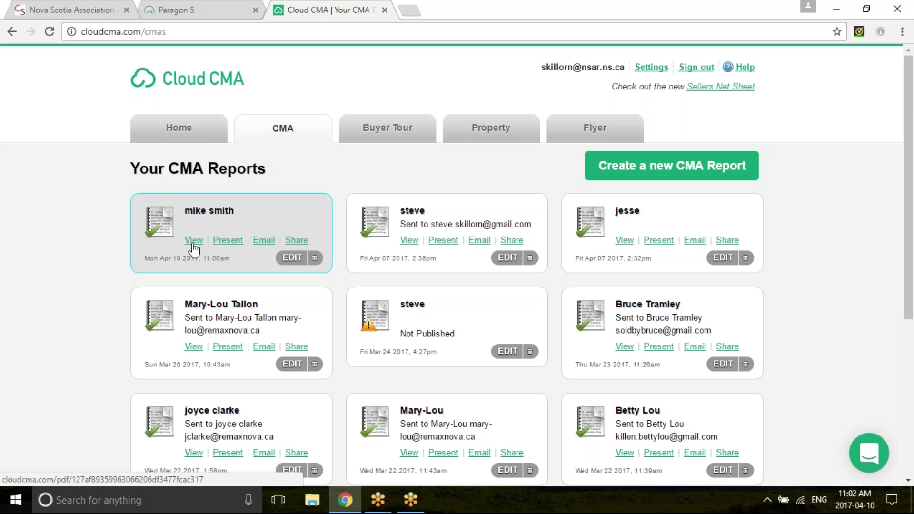
# Present the new report full screen and advance through agent contact and map to Sold Listings.
pyautogui.click(228, 241)
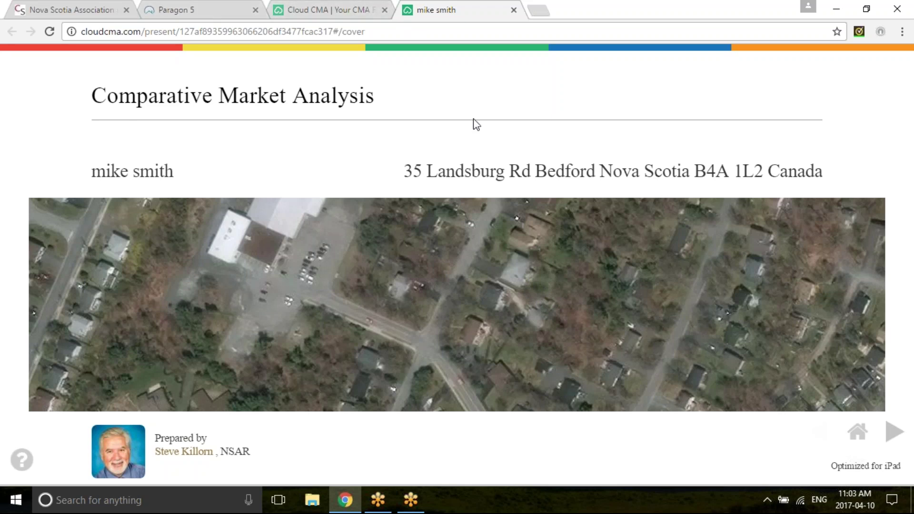
pyautogui.press('F11')
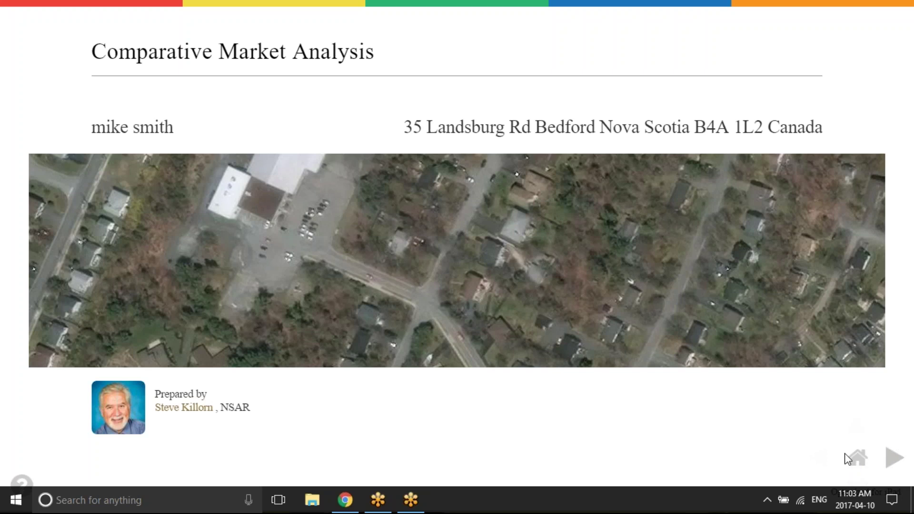
pyautogui.click(892, 463)
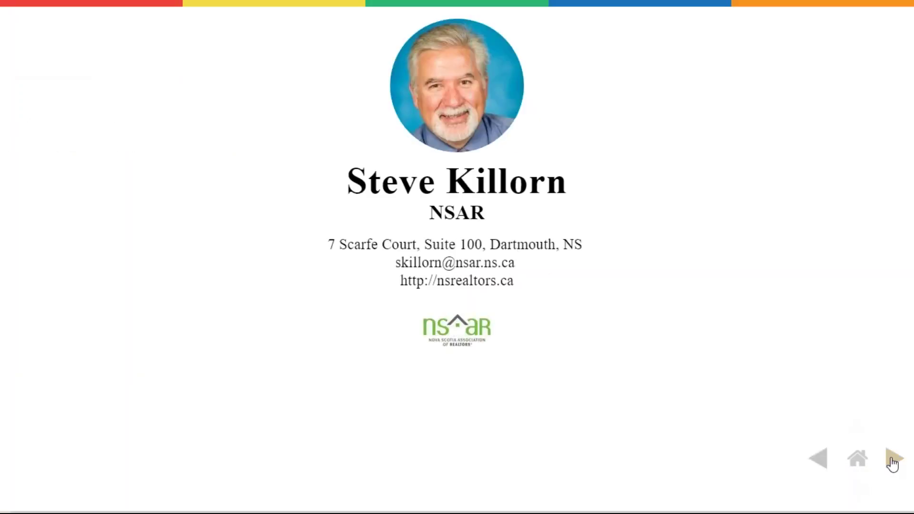
pyautogui.click(892, 462)
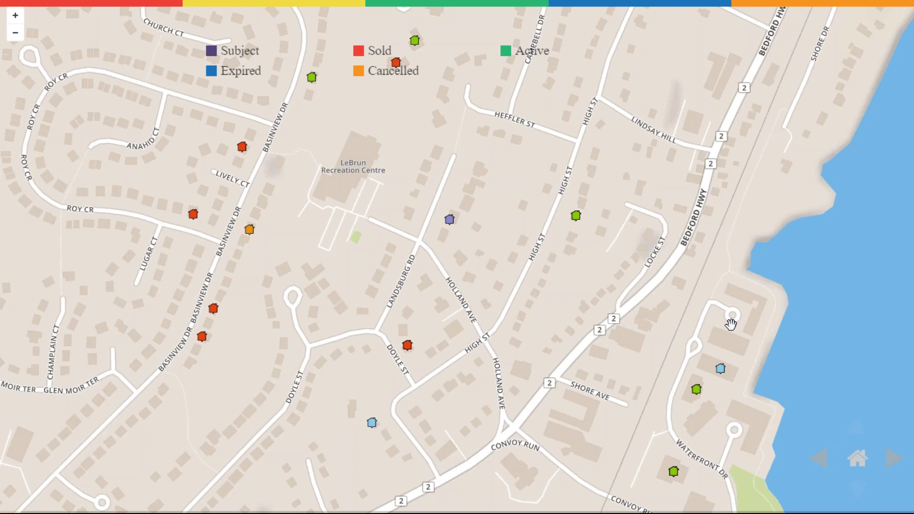
pyautogui.click(894, 458)
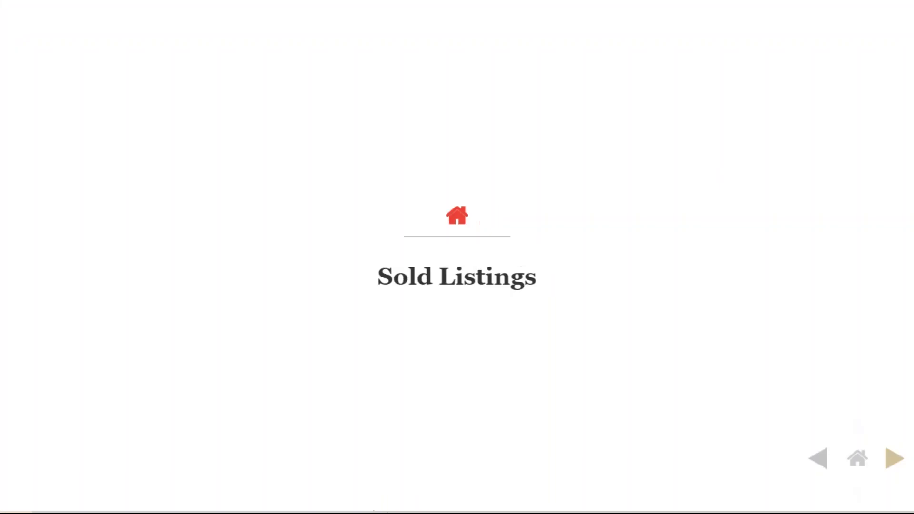
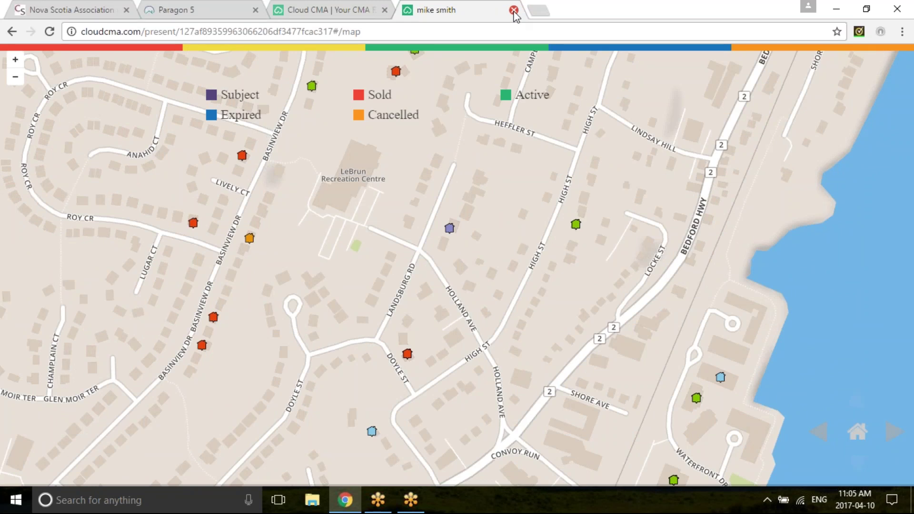
# Close the map and PDF tabs and open the client's CMA report for editing.
pyautogui.click(514, 10)
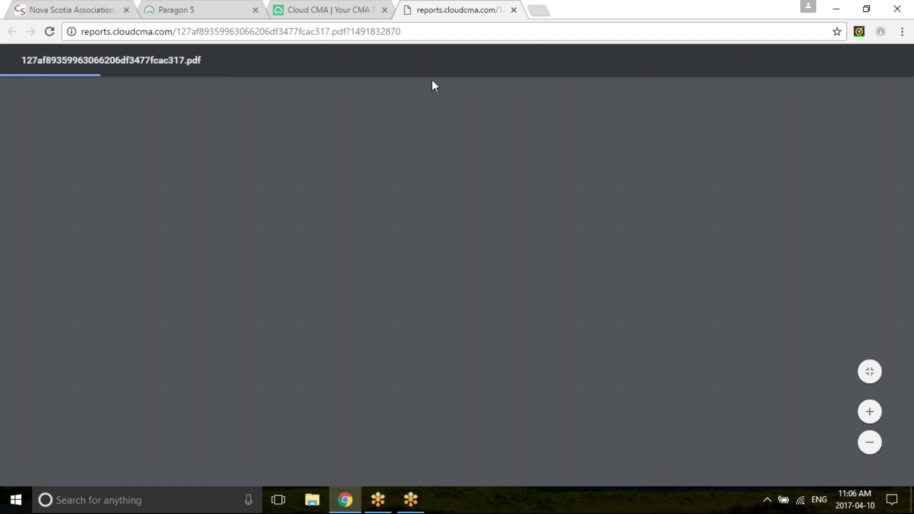
pyautogui.click(326, 16)
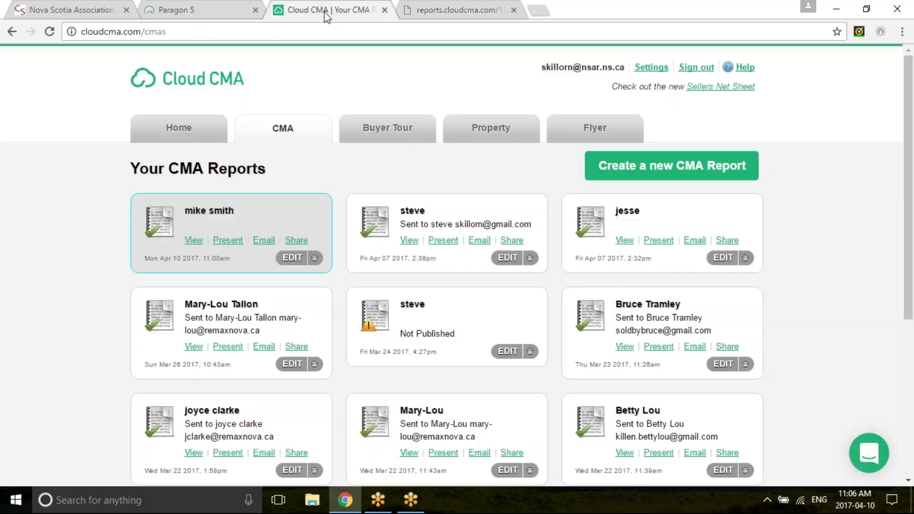
pyautogui.click(514, 10)
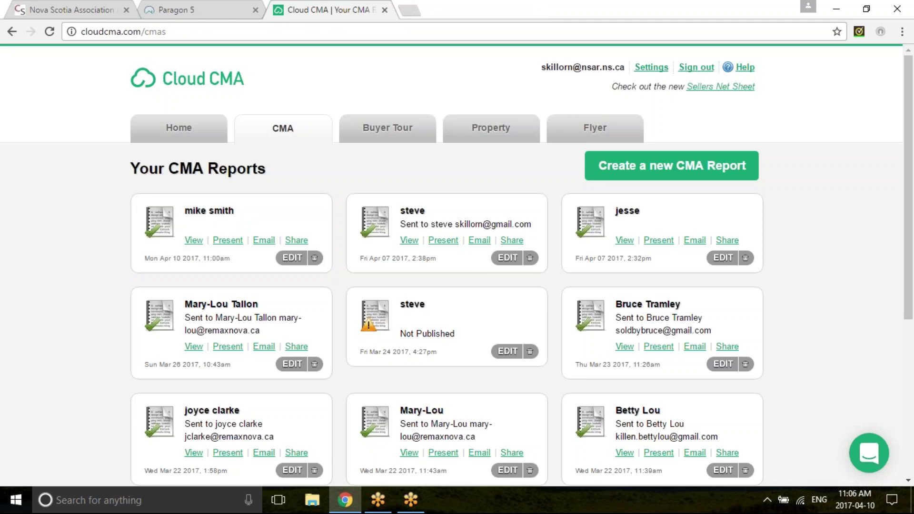
pyautogui.click(292, 258)
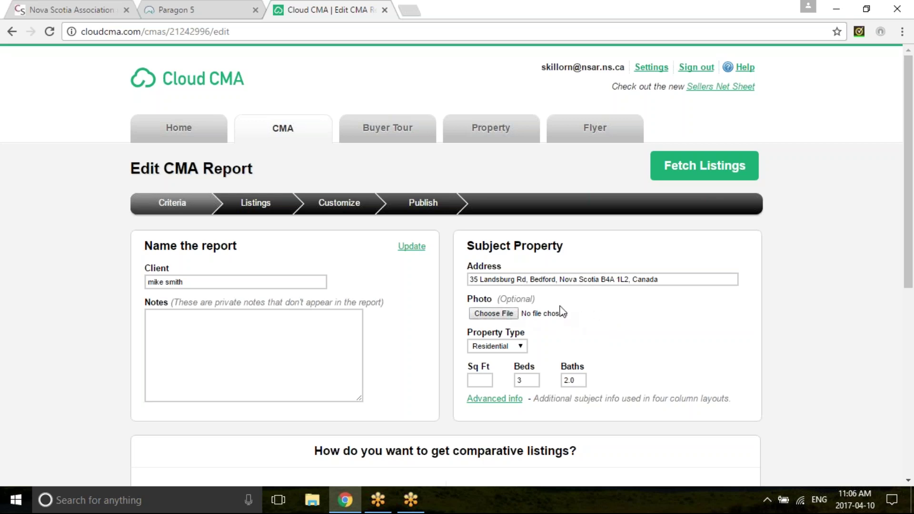
# Open Google Canada in a new tab and show the Google apps list.
pyautogui.click(410, 11)
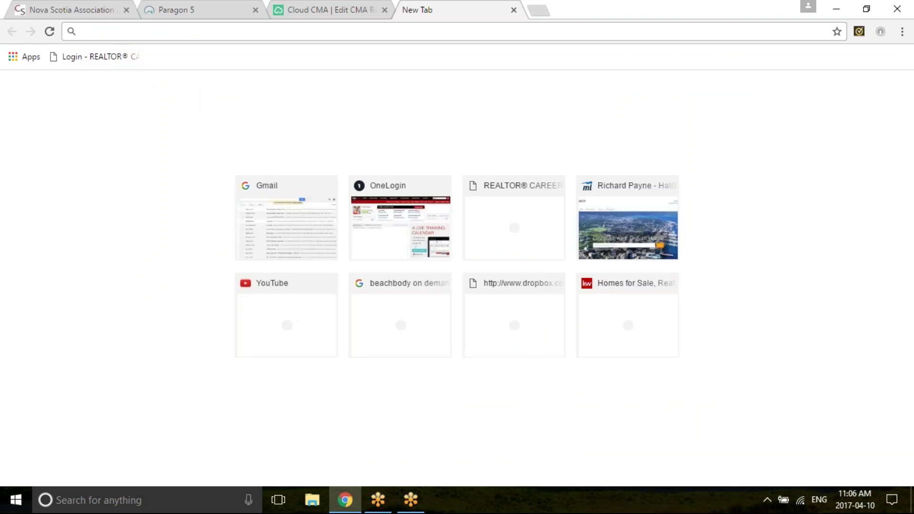
pyautogui.write('google.ca')
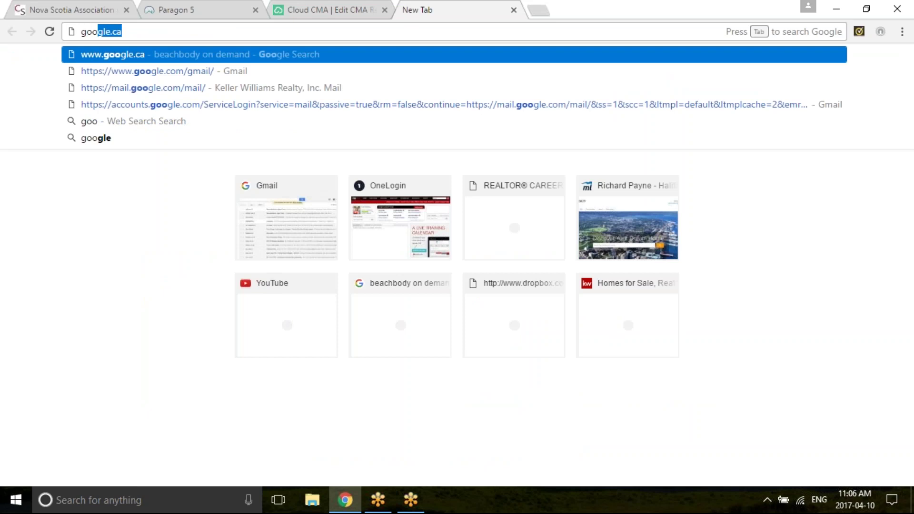
pyautogui.press('Return')
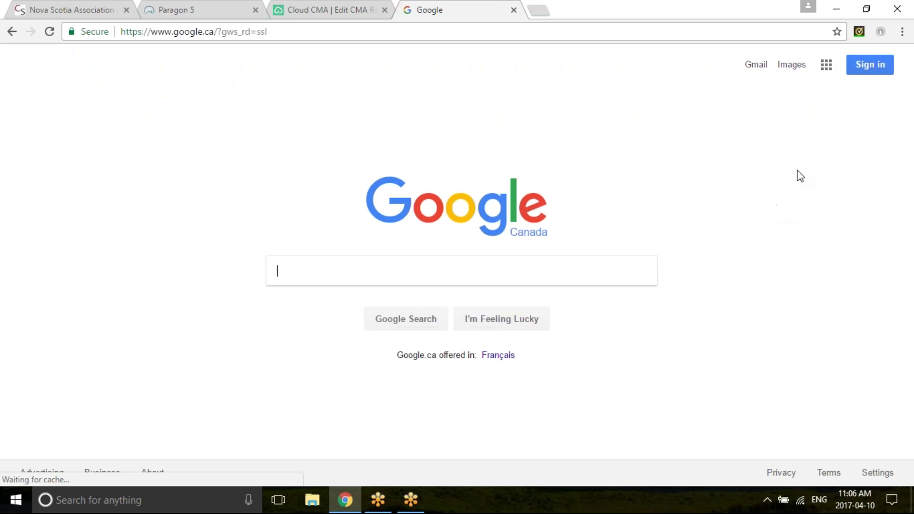
pyautogui.click(827, 66)
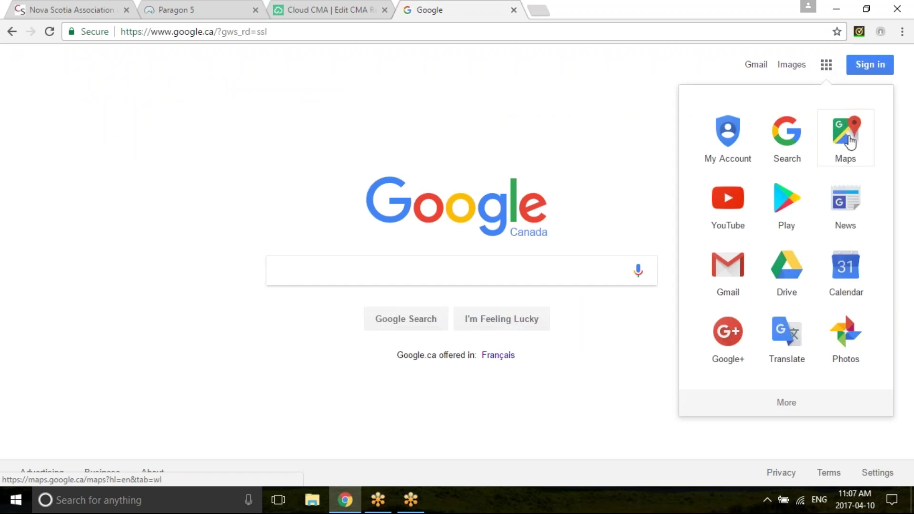
pyautogui.click(850, 141)
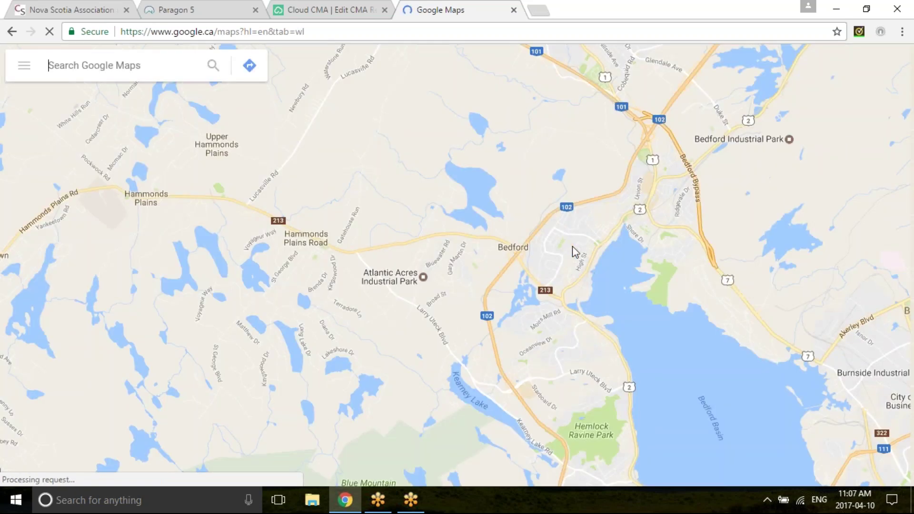
pyautogui.click(90, 67)
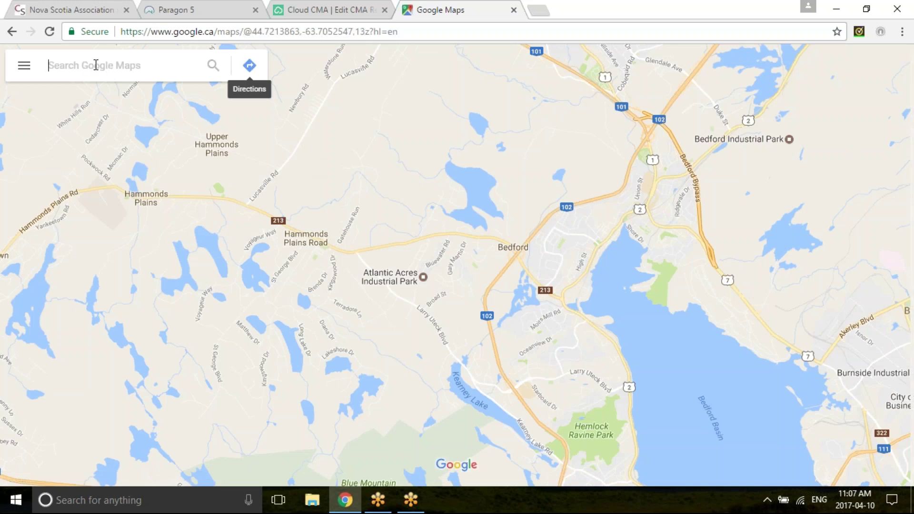
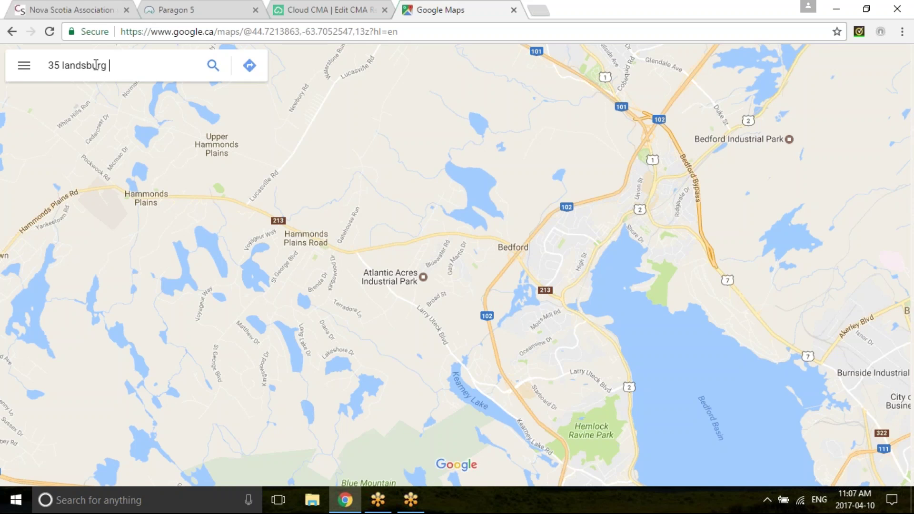
pyautogui.click(214, 66)
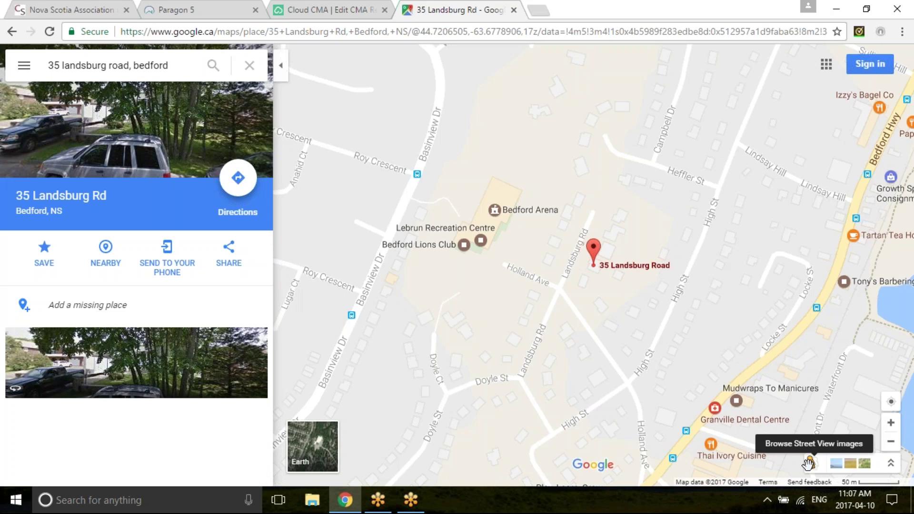
# Drop into Street View at the property and look down the street, zoomed out.
pyautogui.moveTo(757, 423); pyautogui.dragTo(572, 218)
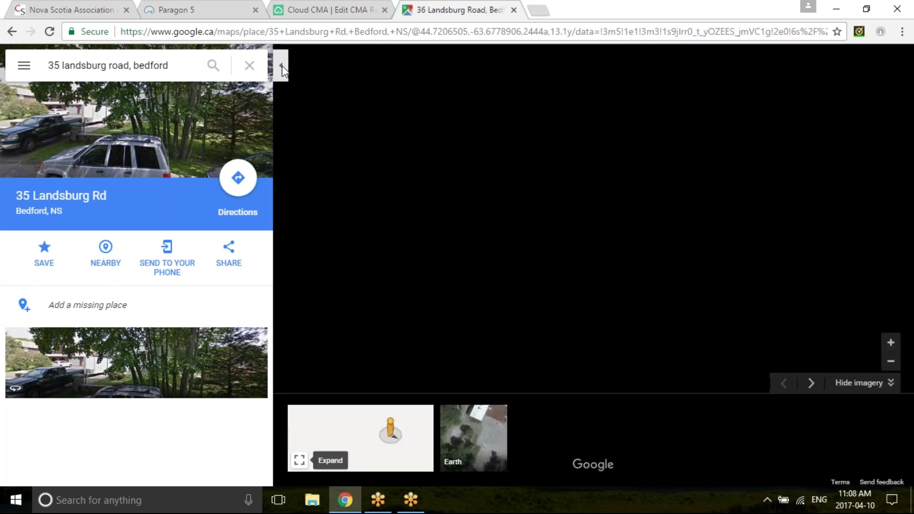
pyautogui.click(280, 67)
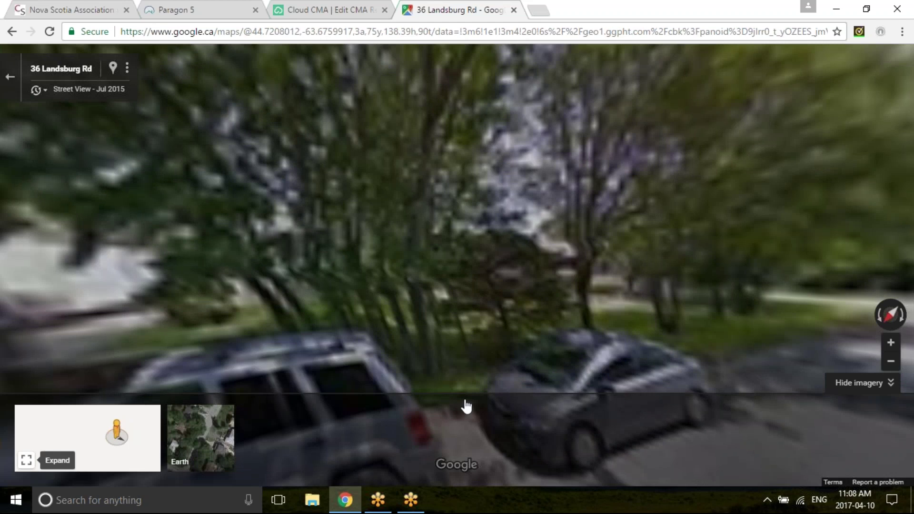
pyautogui.click(465, 406)
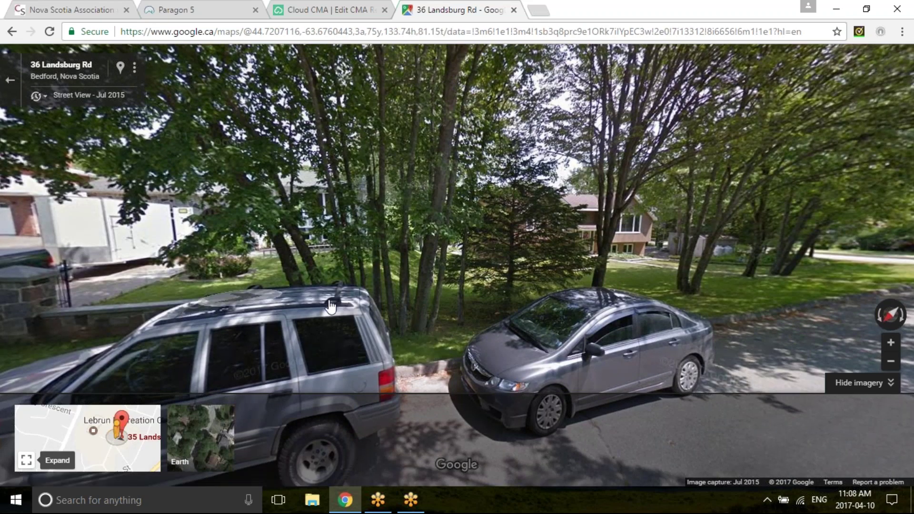
pyautogui.moveTo(376, 329); pyautogui.dragTo(379, 162)
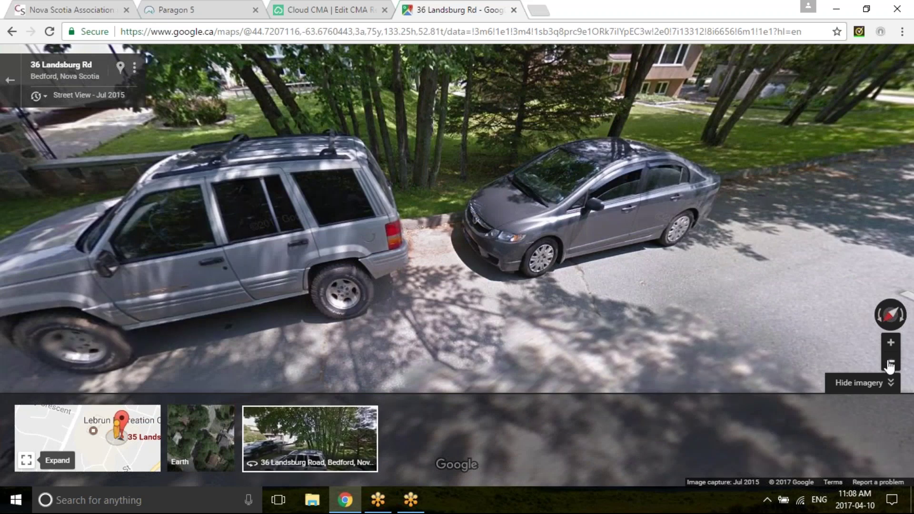
pyautogui.click(889, 362)
pyautogui.click(890, 363)
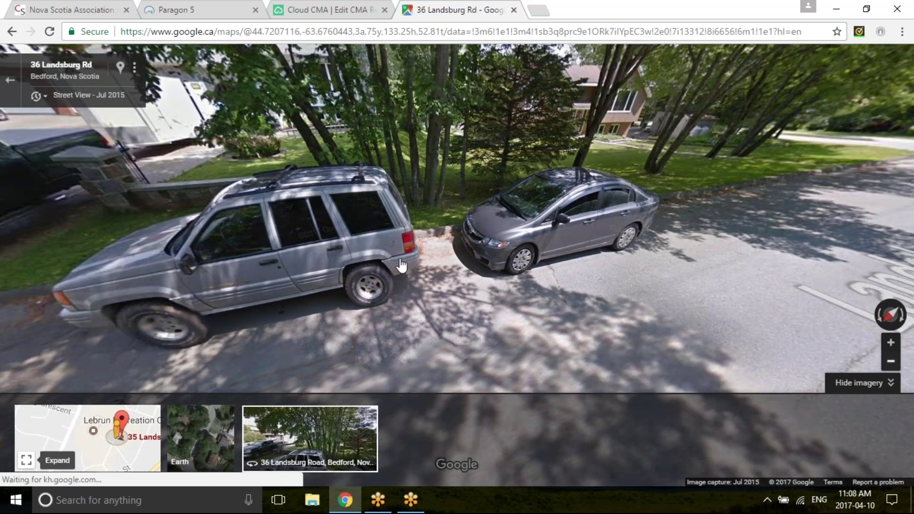
pyautogui.scroll(-2, 252, 226)
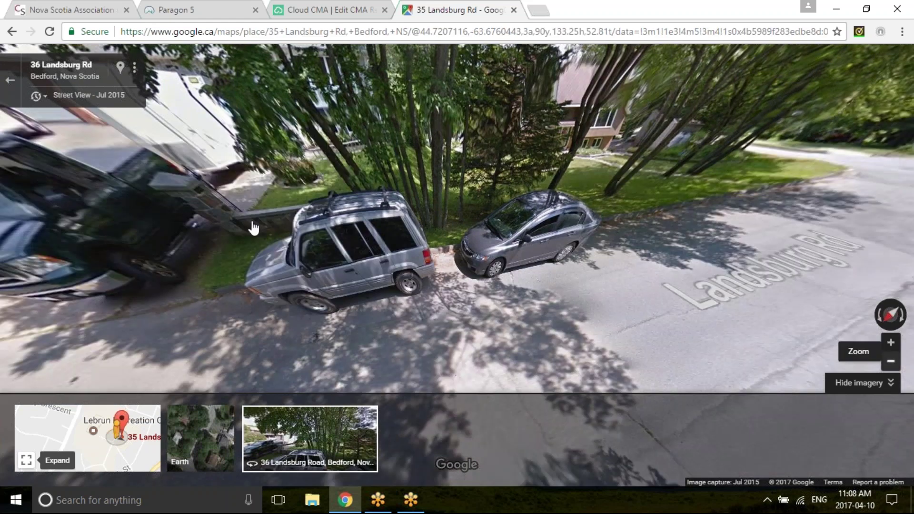
pyautogui.scroll(-2, 304, 236)
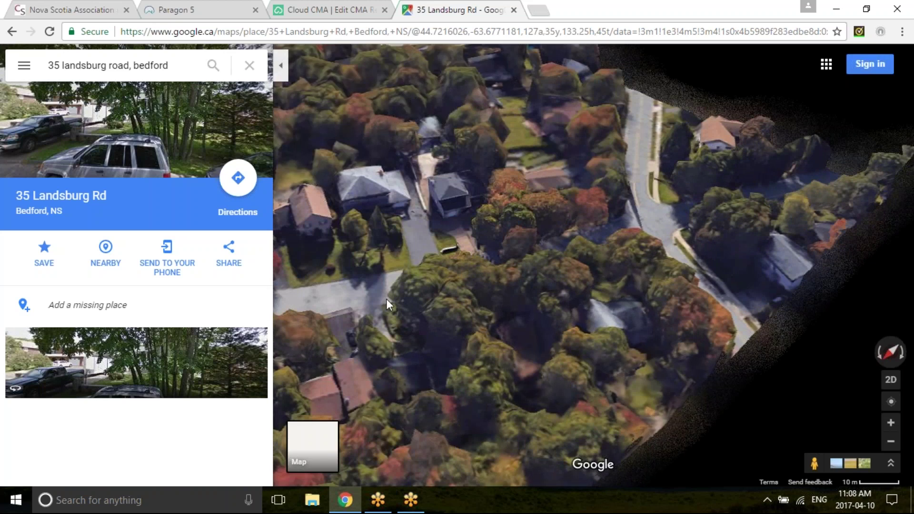
pyautogui.click(135, 149)
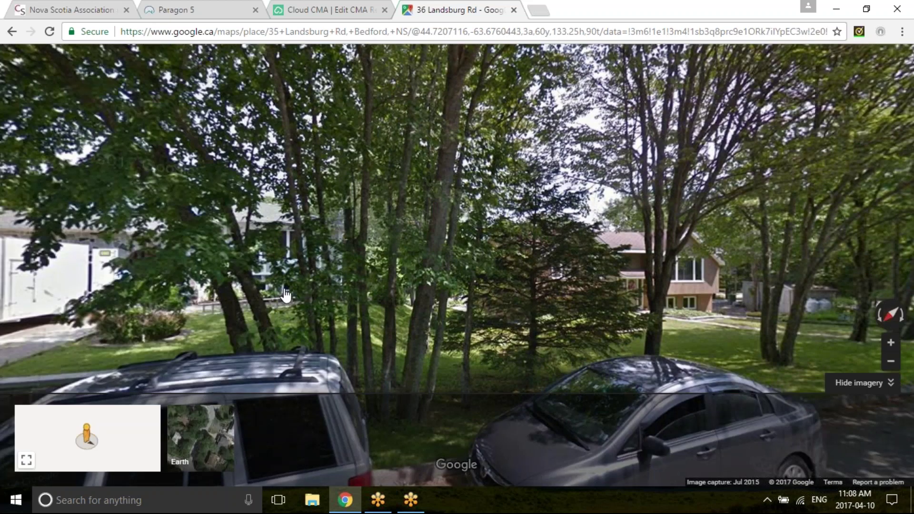
pyautogui.click(521, 286)
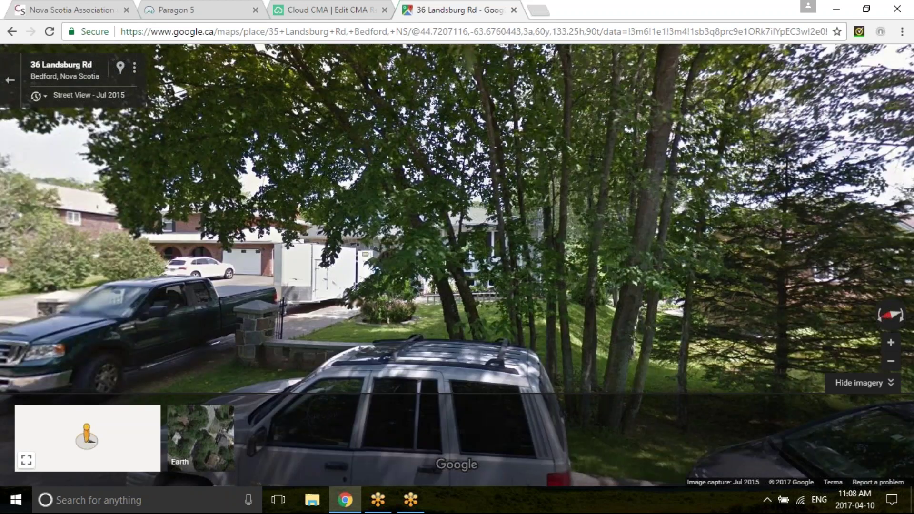
pyautogui.moveTo(328, 293); pyautogui.dragTo(659, 288)
pyautogui.press('Left')
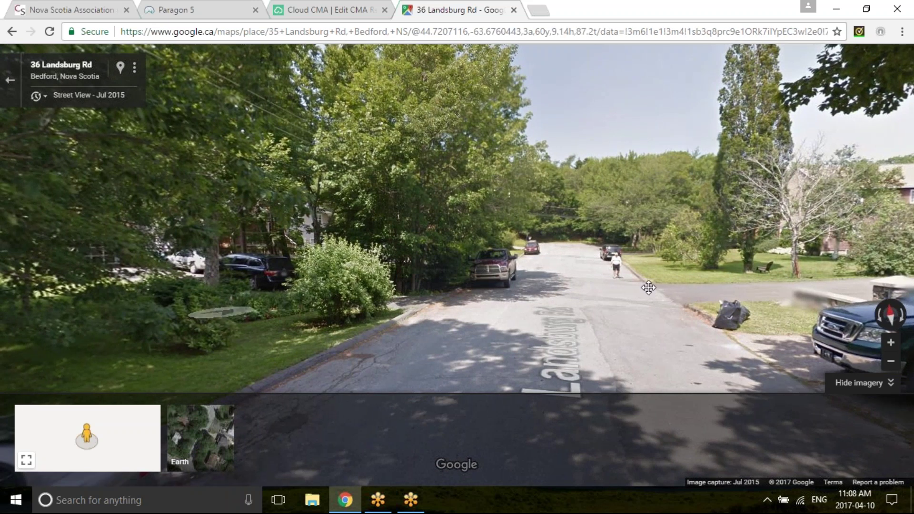
pyautogui.press('Left')
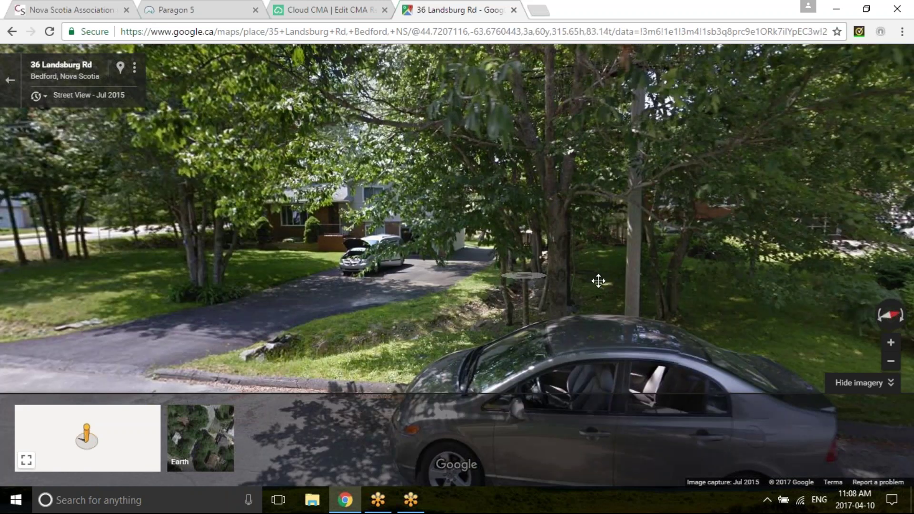
pyautogui.moveTo(599, 281); pyautogui.dragTo(556, 295)
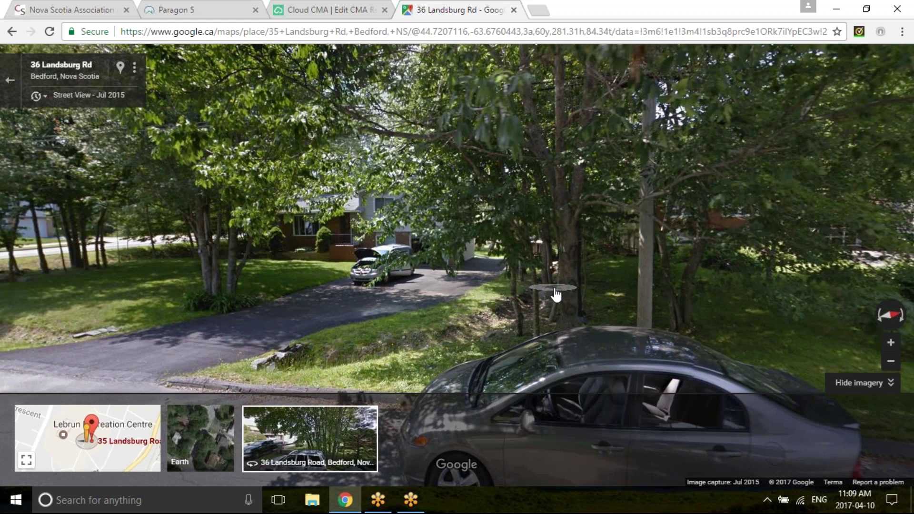
pyautogui.click(142, 347)
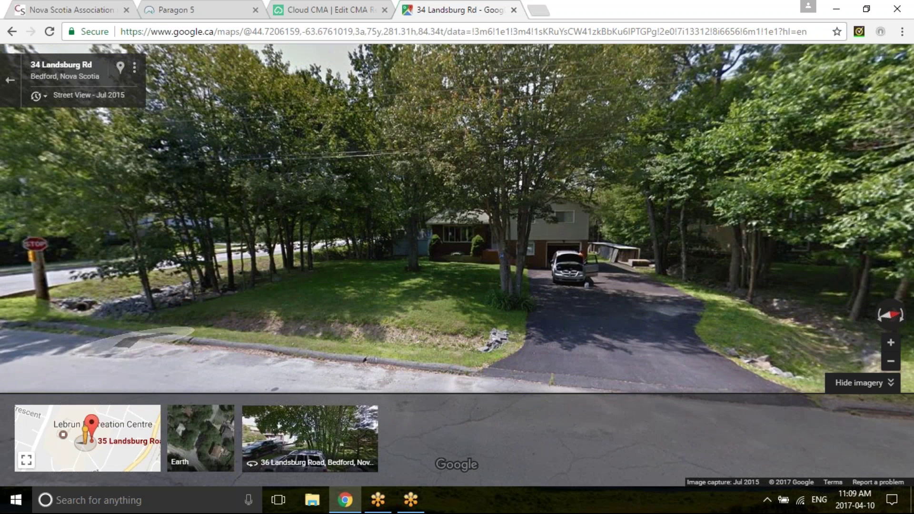
pyautogui.click(170, 349)
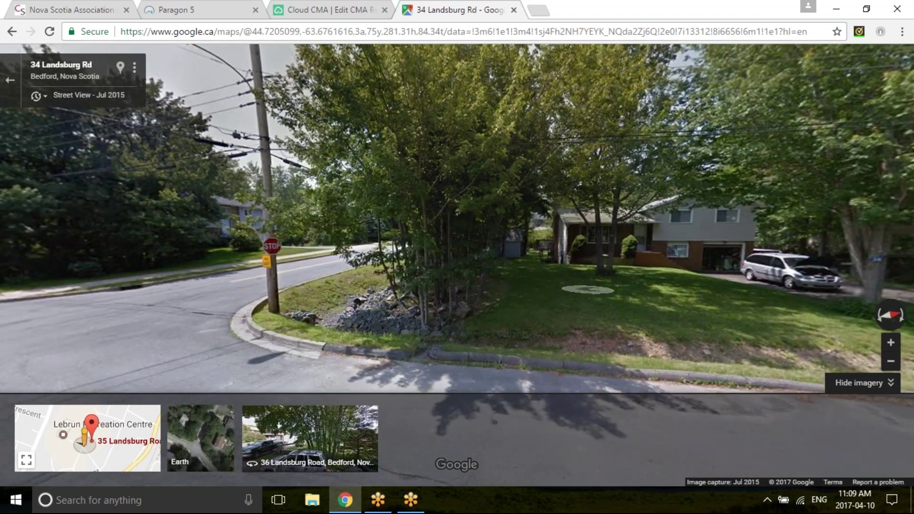
pyautogui.moveTo(587, 288); pyautogui.dragTo(393, 300)
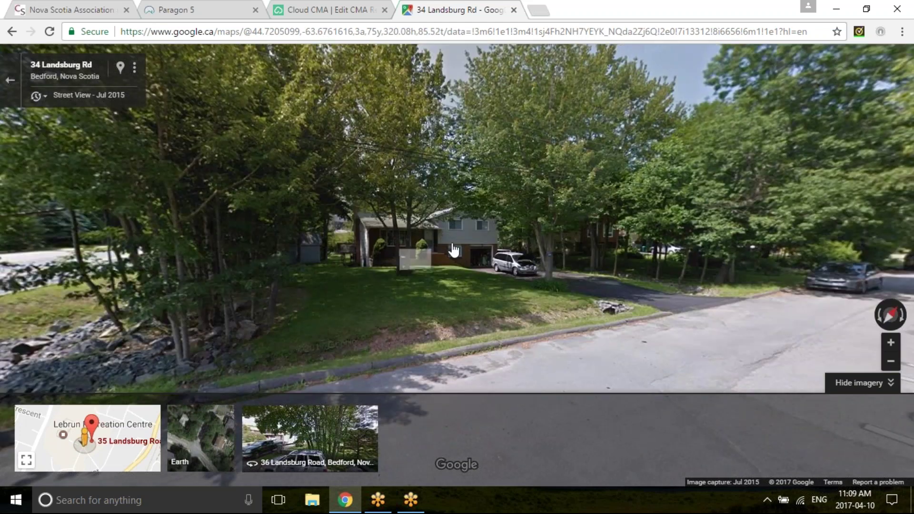
pyautogui.click(891, 348)
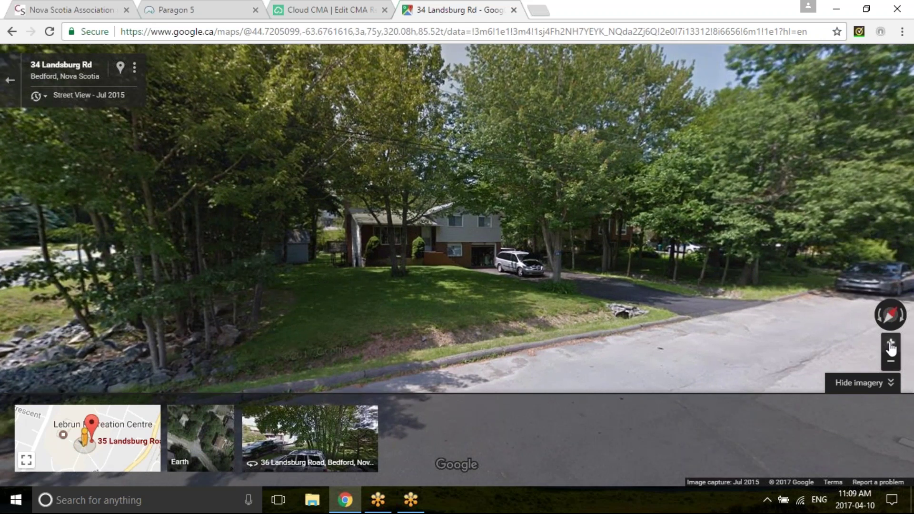
pyautogui.scroll(1, 714, 312)
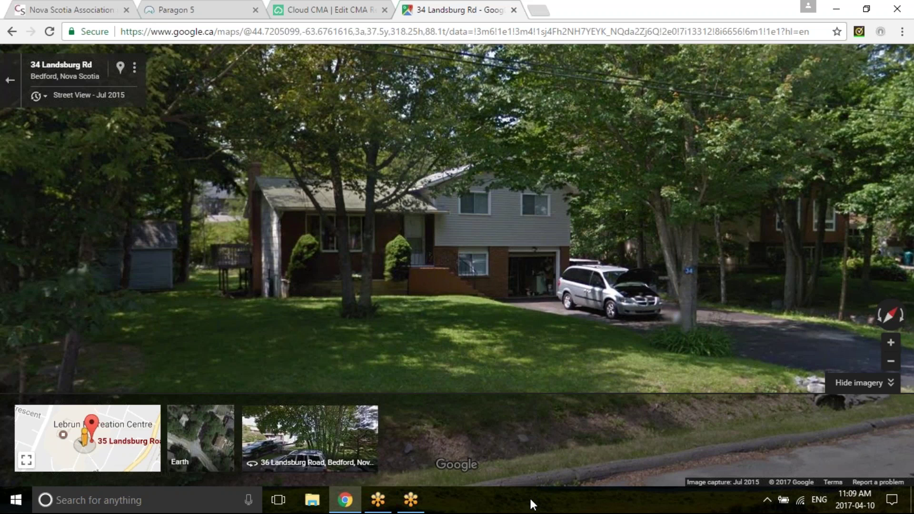
# Launch Snipping Tool and capture the Street View photo of the house.
pyautogui.click(23, 504)
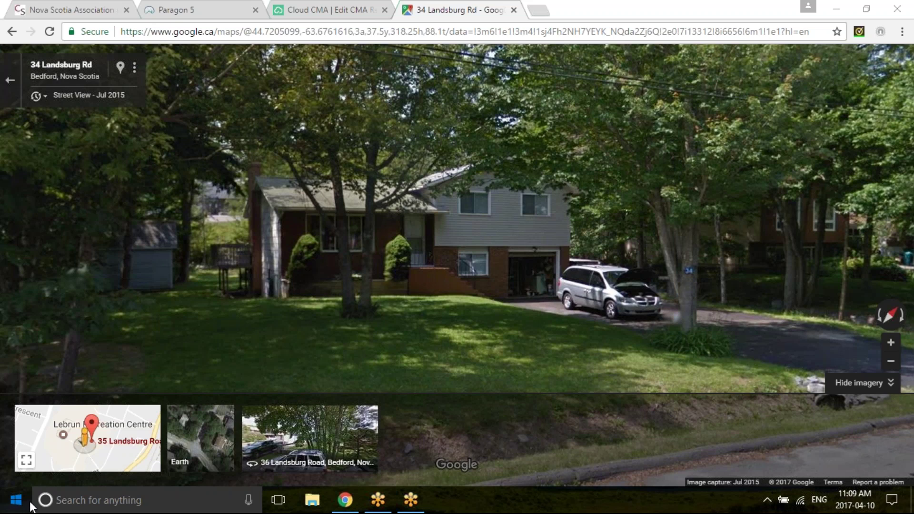
pyautogui.click(30, 504)
pyautogui.click(95, 500)
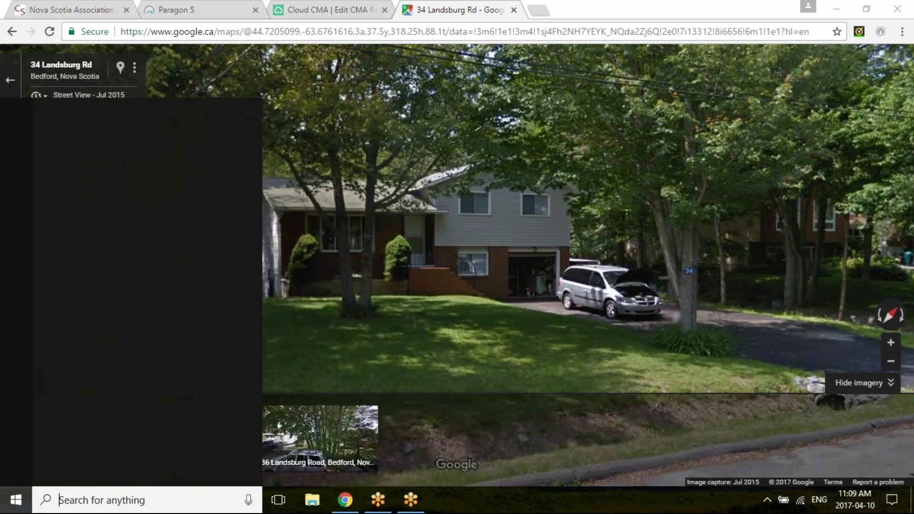
pyautogui.write('s')
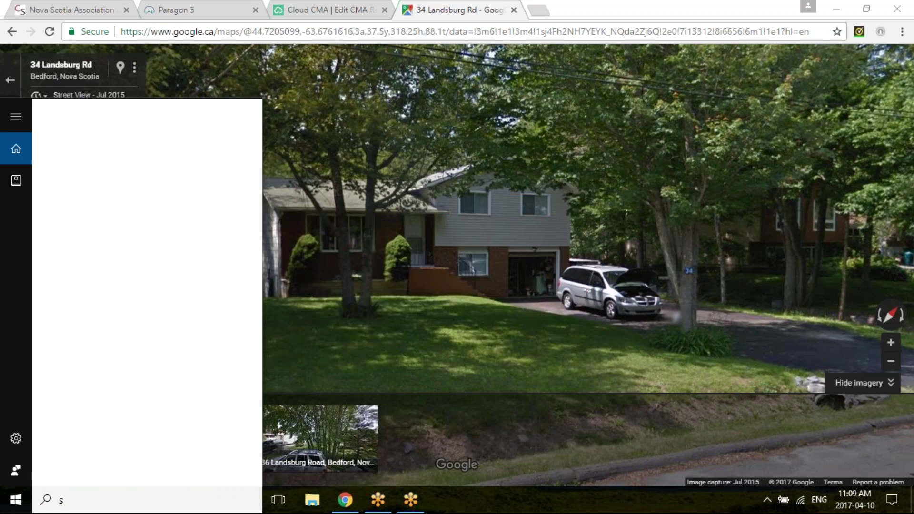
pyautogui.write('nipp')
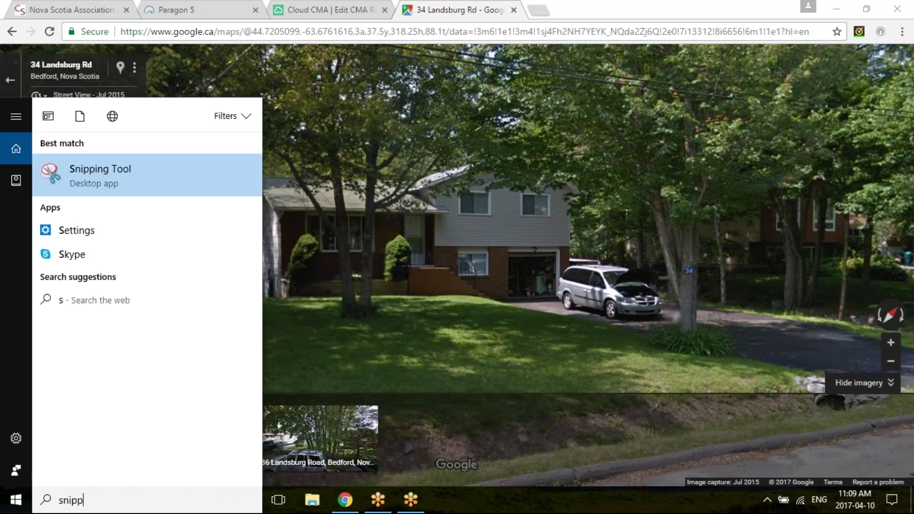
pyautogui.click(86, 173)
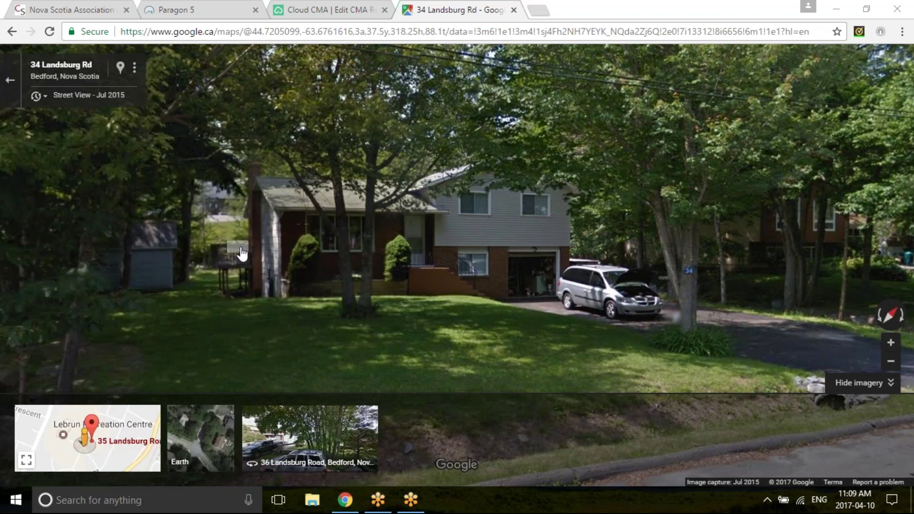
pyautogui.click(382, 160)
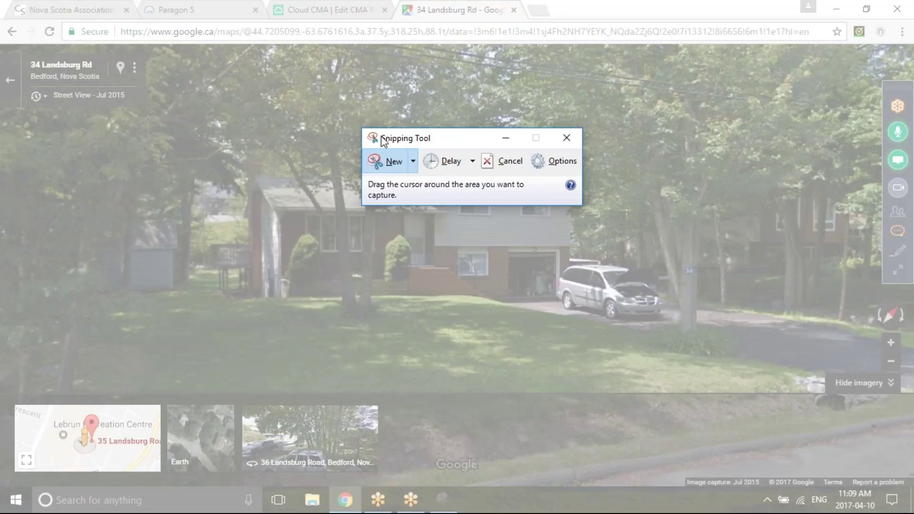
pyautogui.moveTo(420, 142); pyautogui.dragTo(34, 67)
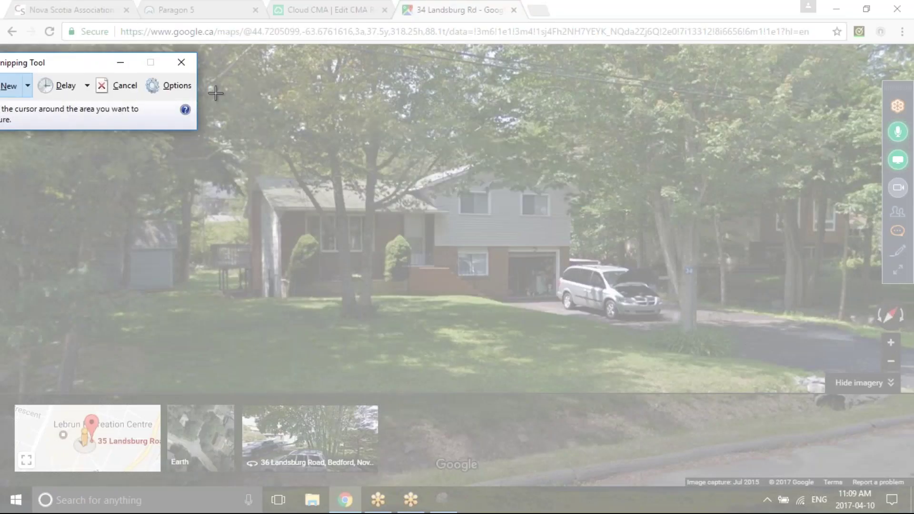
pyautogui.moveTo(212, 87); pyautogui.dragTo(714, 372)
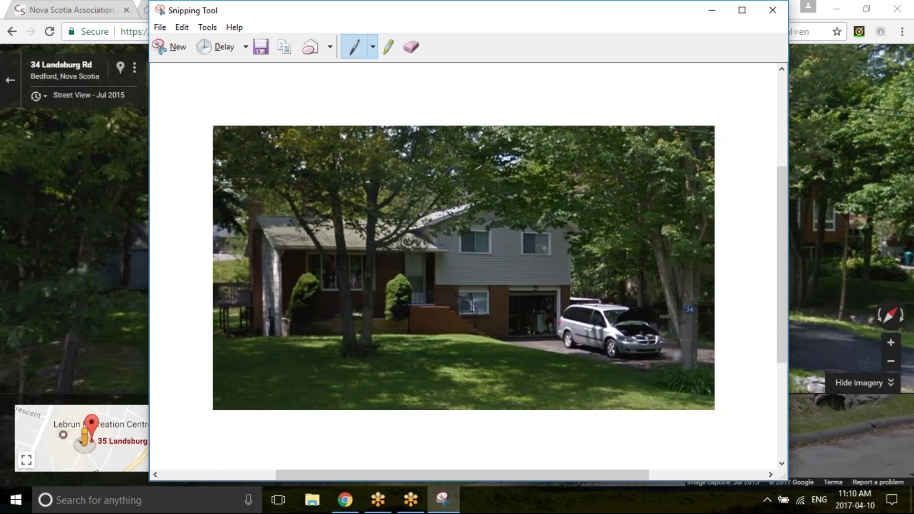
# Save the snip to the Desktop as house1 and close Snipping Tool.
pyautogui.click(161, 28)
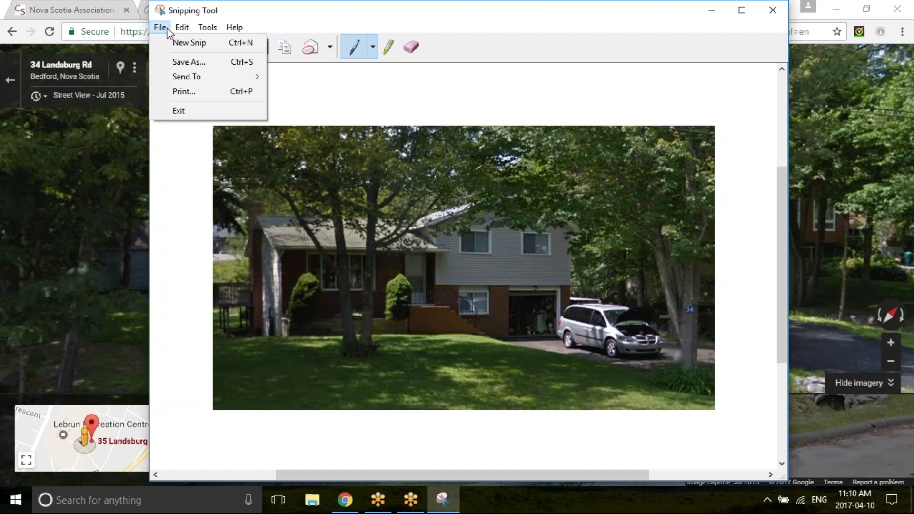
pyautogui.click(177, 63)
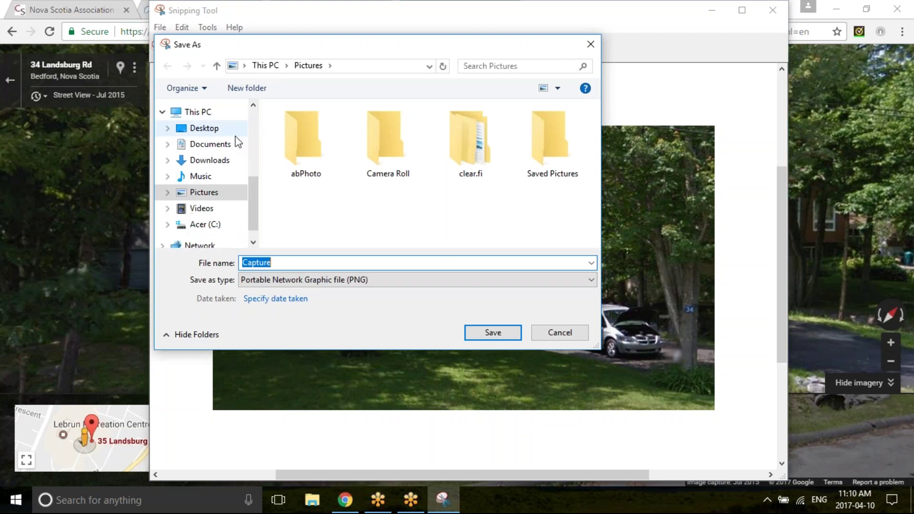
pyautogui.click(203, 129)
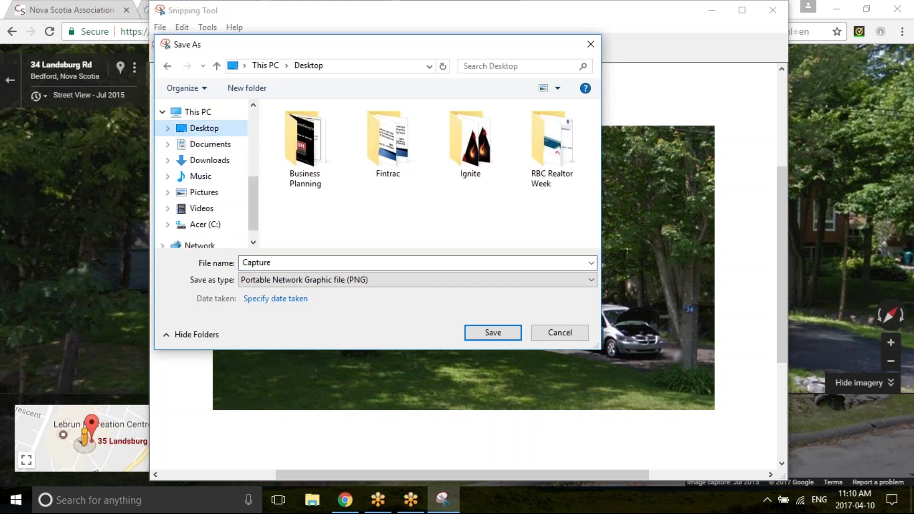
pyautogui.write('house21')
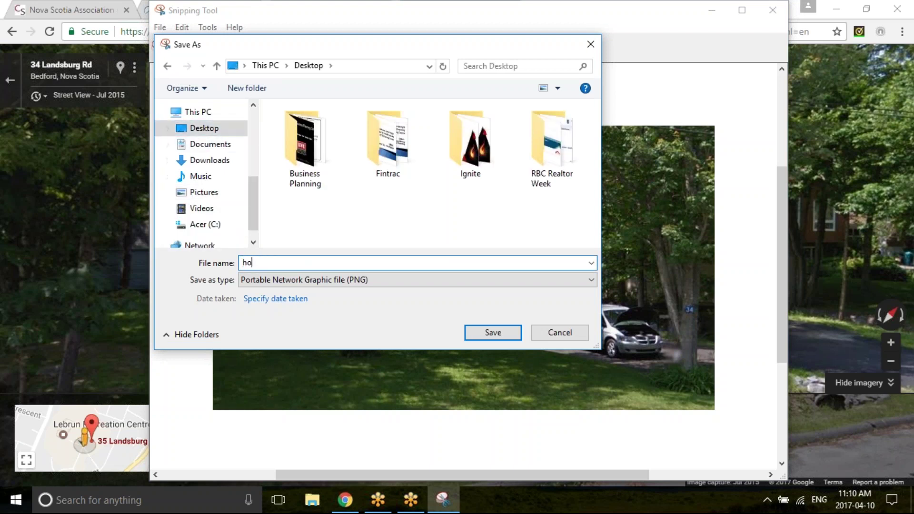
pyautogui.press('BackSpace')
pyautogui.press('BackSpace')
pyautogui.write('1')
pyautogui.click(493, 332)
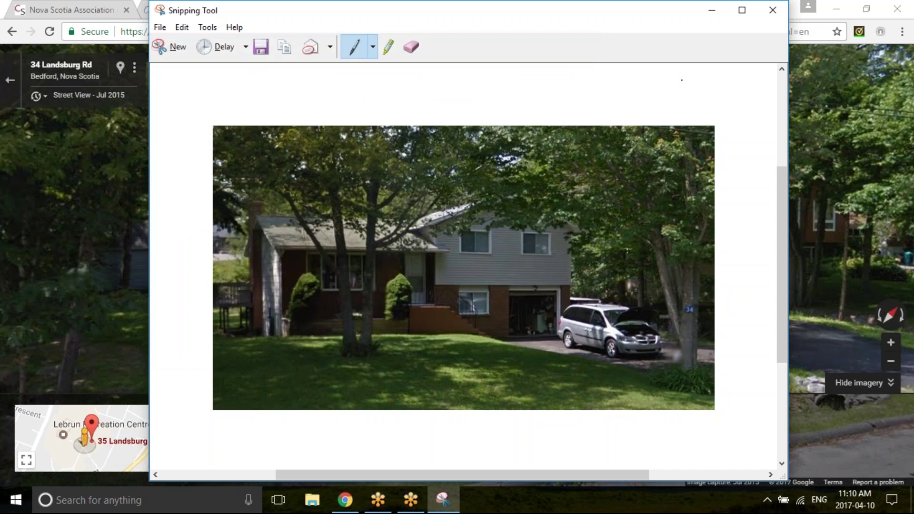
pyautogui.click(773, 9)
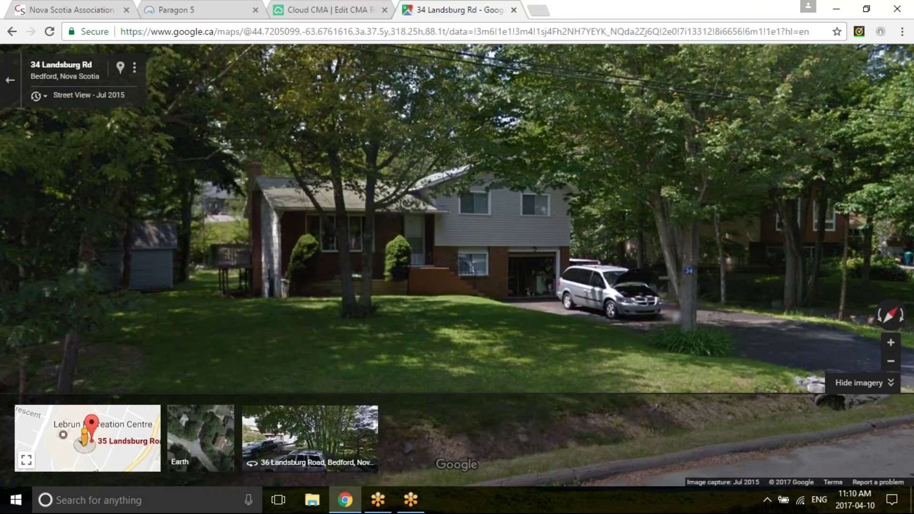
# Attach house1.PNG from the Desktop as the subject property photo in the CMA report.
pyautogui.click(328, 9)
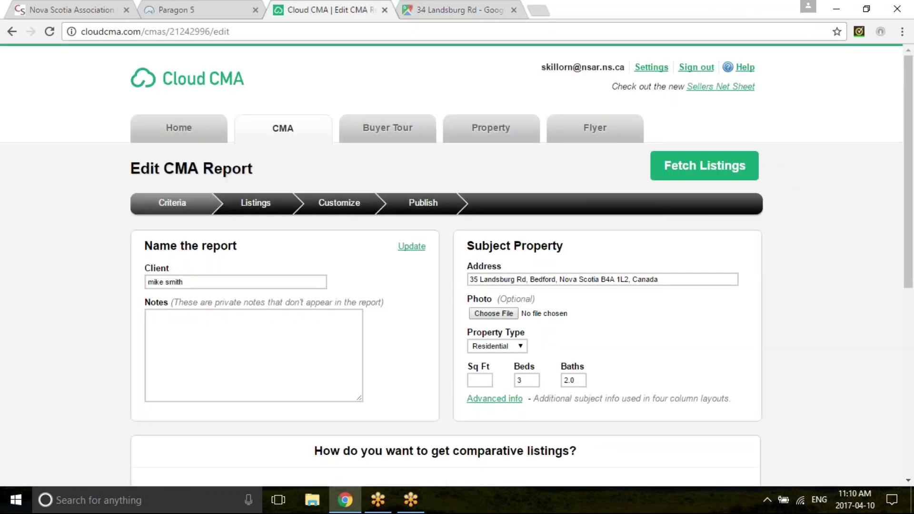
pyautogui.click(493, 314)
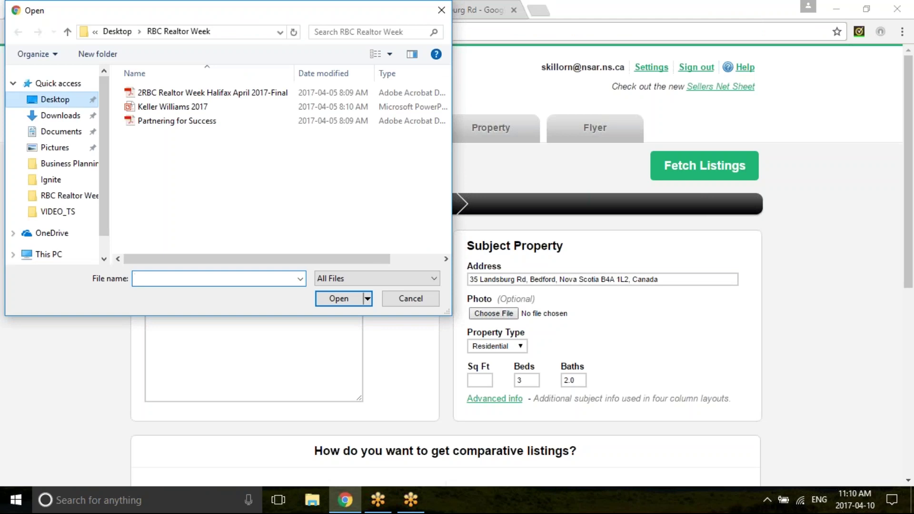
pyautogui.hotkey('alt', 'Up')
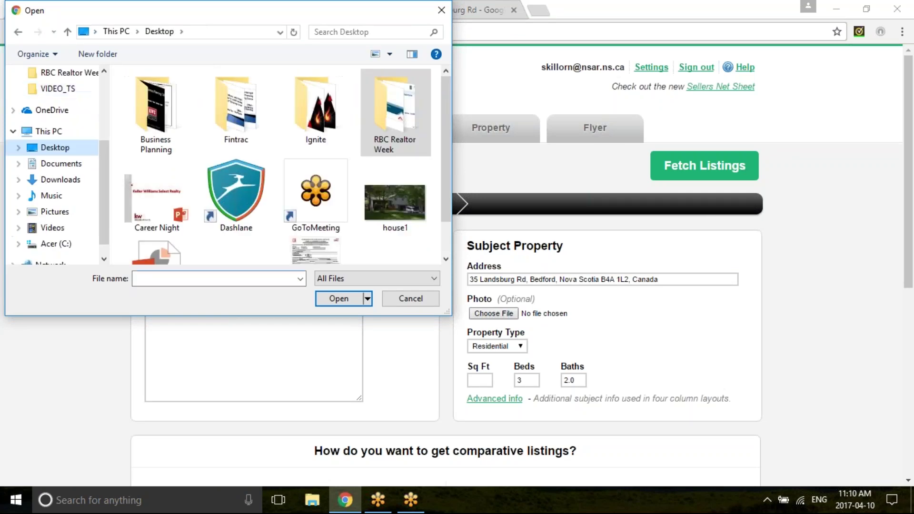
pyautogui.click(410, 198)
pyautogui.click(339, 298)
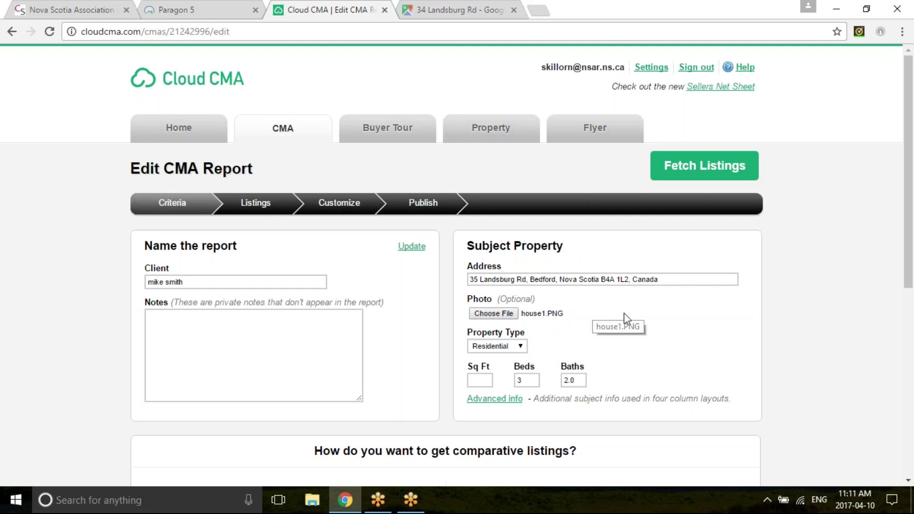
pyautogui.scroll(-2, 649, 339)
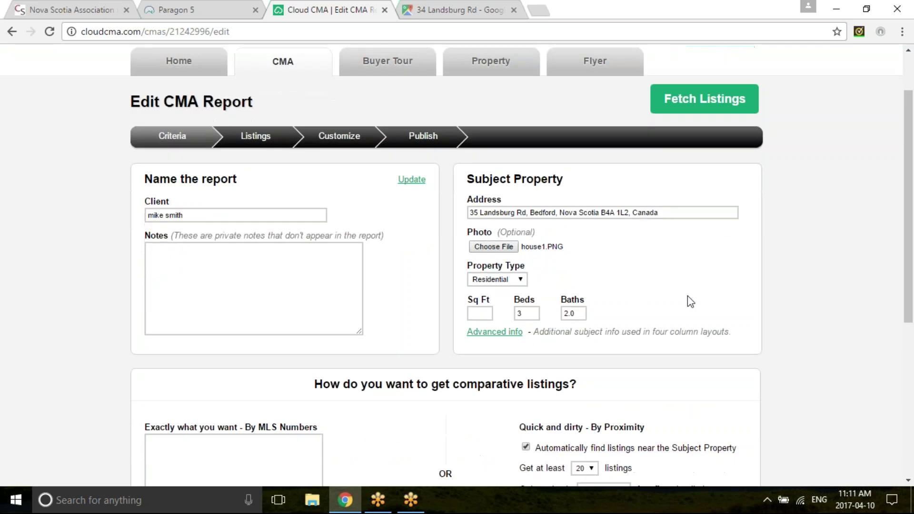
pyautogui.scroll(2, 686, 308)
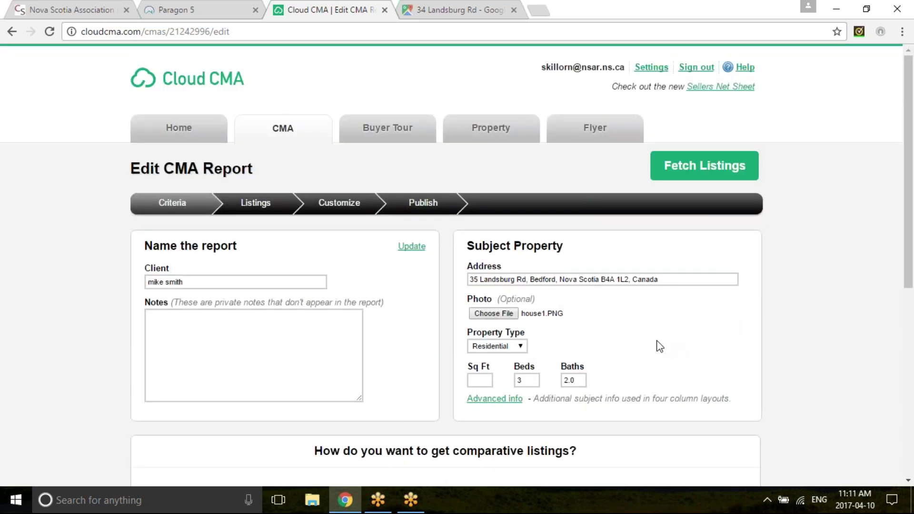
pyautogui.scroll(-4, 659, 344)
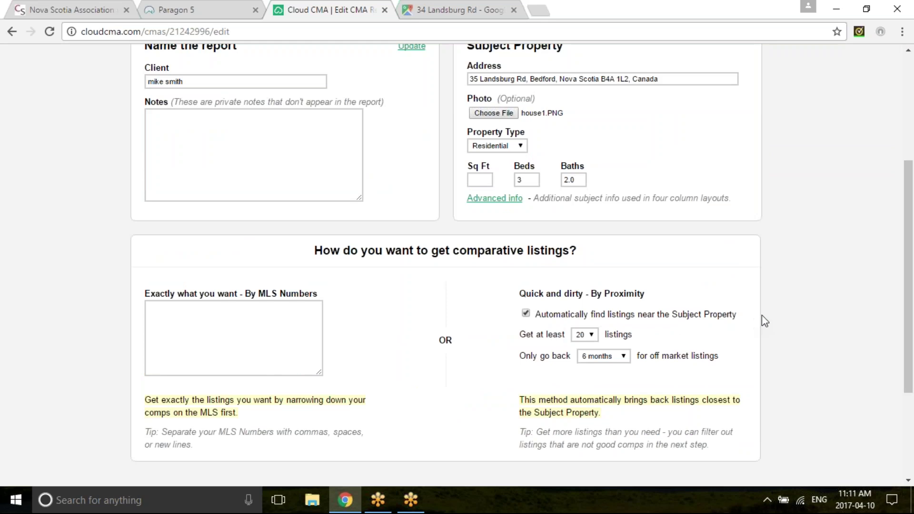
pyautogui.scroll(-3, 761, 321)
pyautogui.scroll(6, 761, 325)
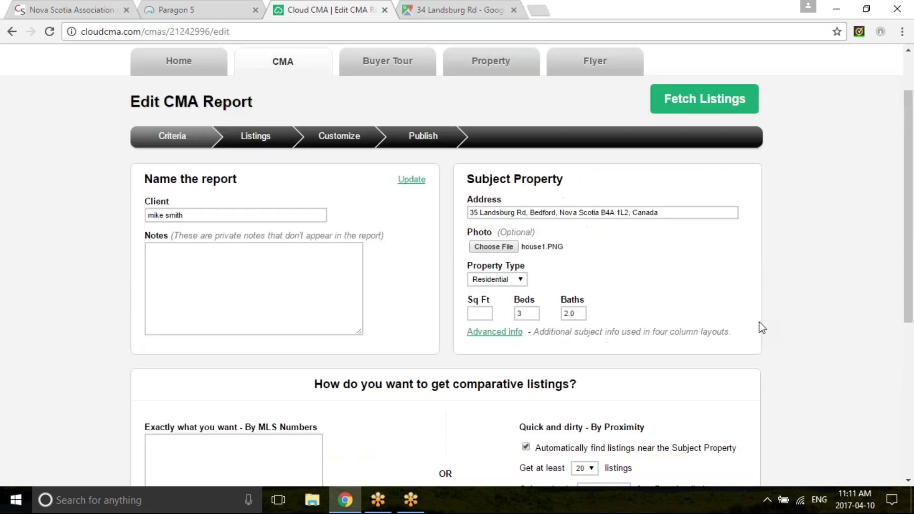
pyautogui.scroll(-3, 760, 325)
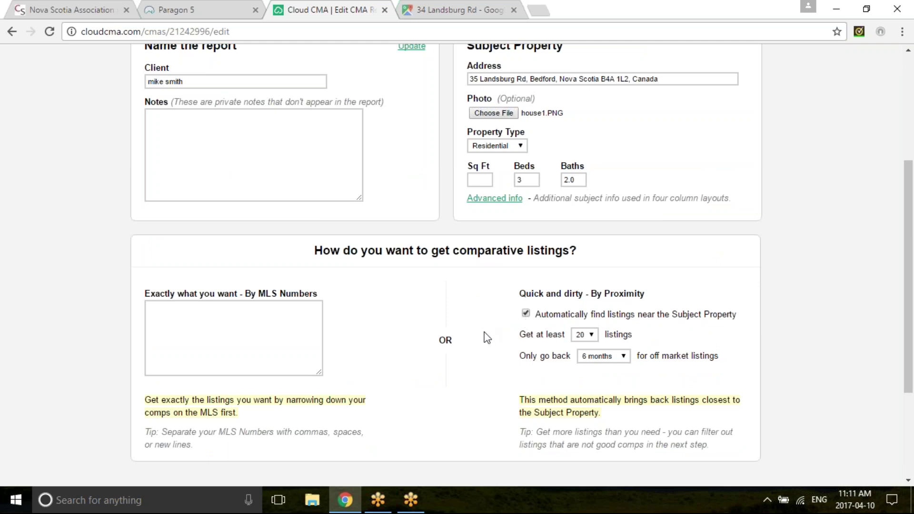
pyautogui.scroll(5, 487, 327)
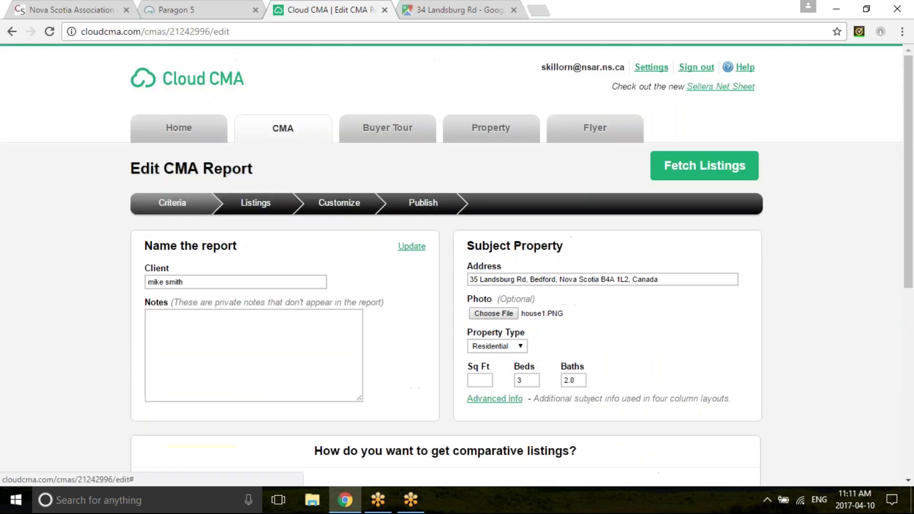
# Close the Cloud CMA, Maps and signature preferences tabs, then start a Residential search.
pyautogui.click(384, 10)
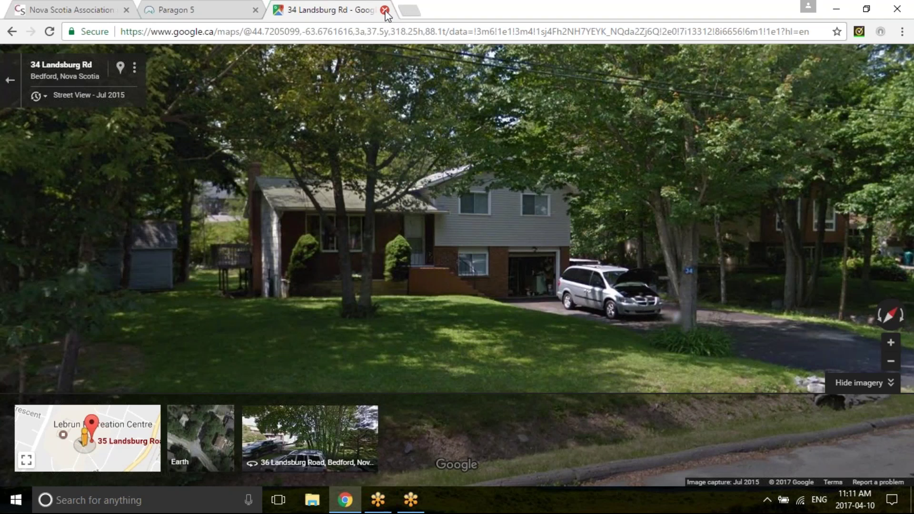
pyautogui.click(384, 10)
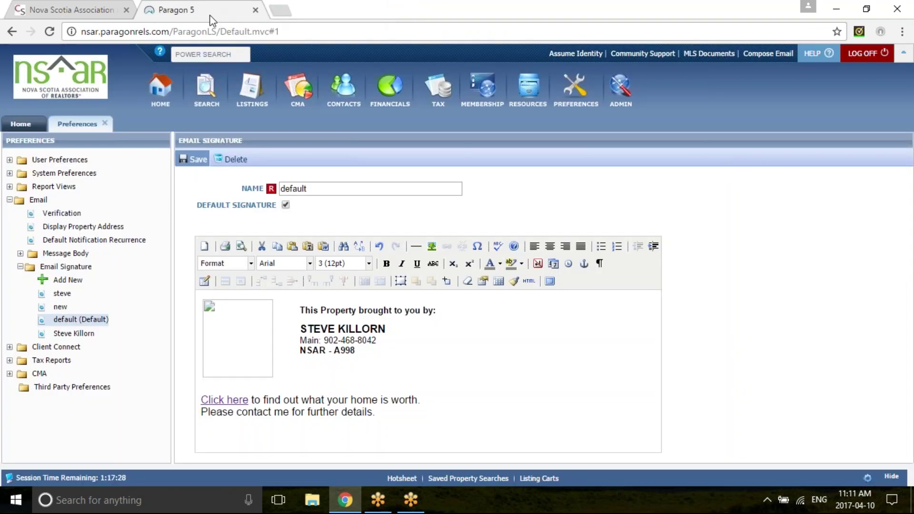
pyautogui.click(106, 123)
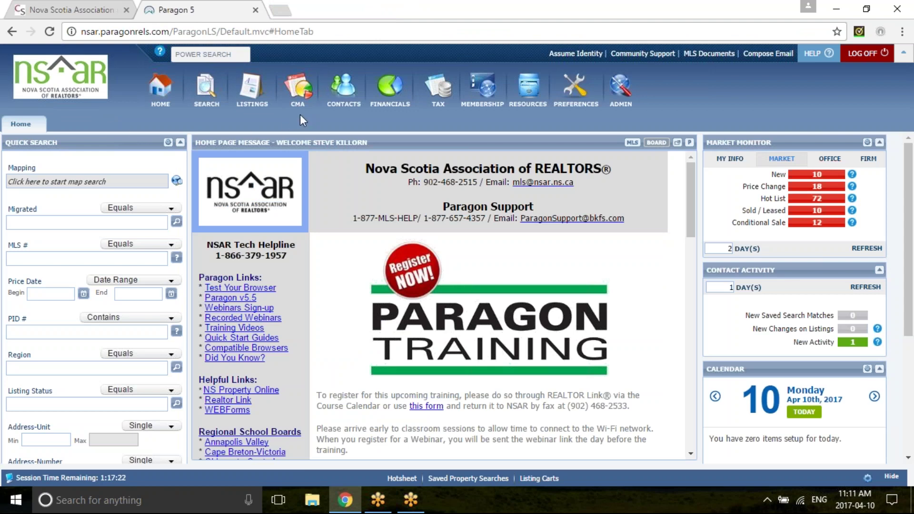
pyautogui.click(202, 91)
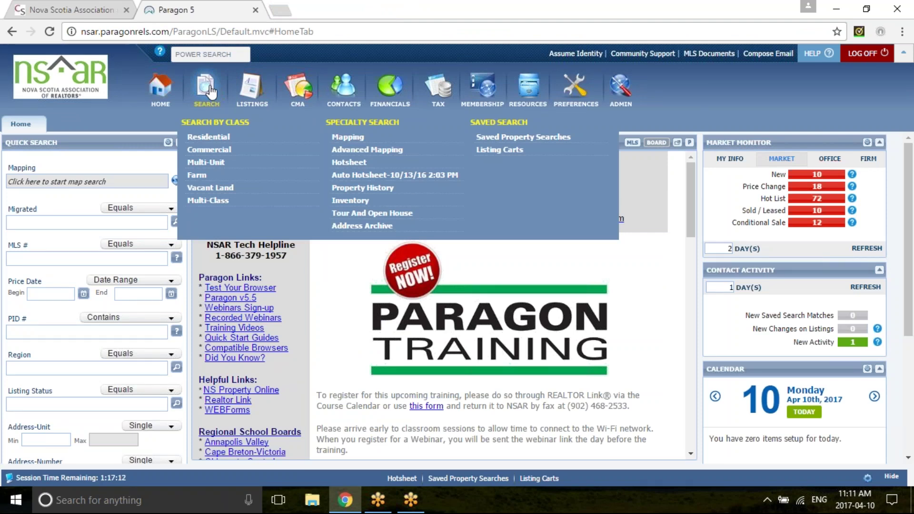
pyautogui.click(210, 138)
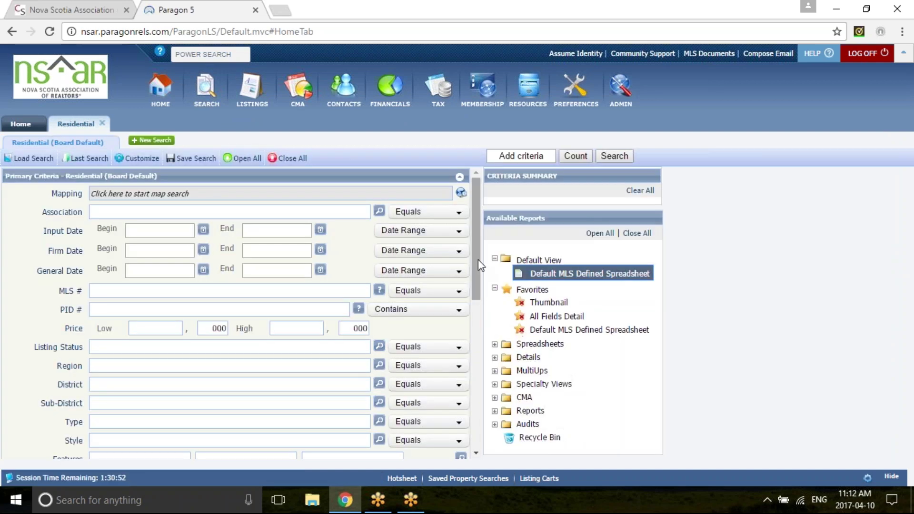
# Add ACT - Active and SLD - Sold to the Listing Status criteria.
pyautogui.scroll(-2, 477, 298)
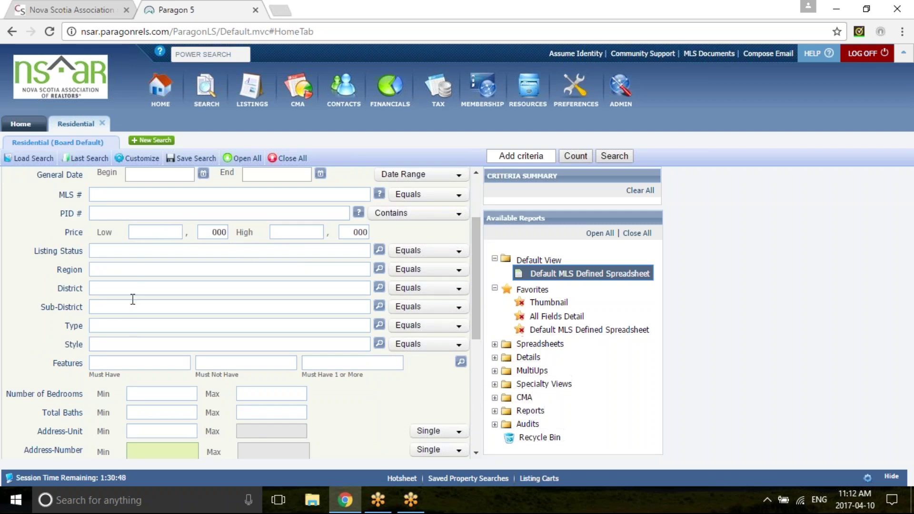
pyautogui.scroll(2, 478, 299)
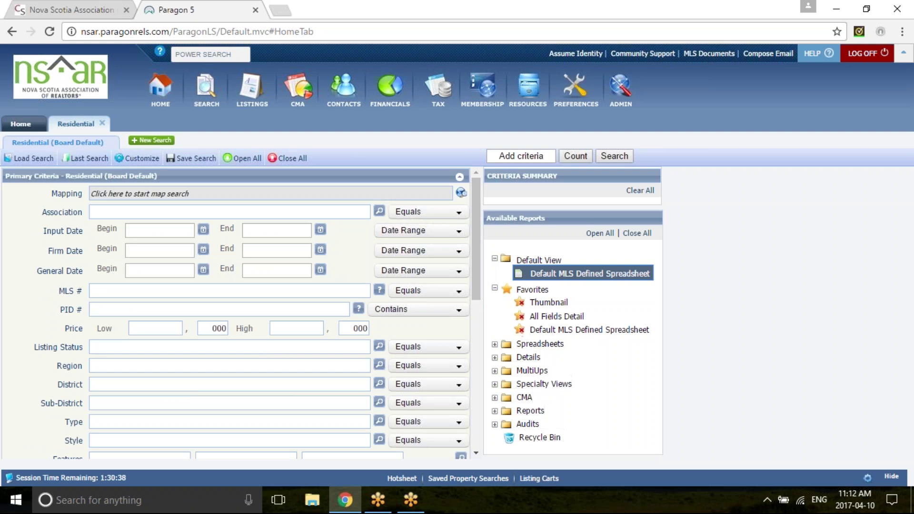
pyautogui.press('Down')
pyautogui.press('Return')
pyautogui.write('s')
pyautogui.press('Down')
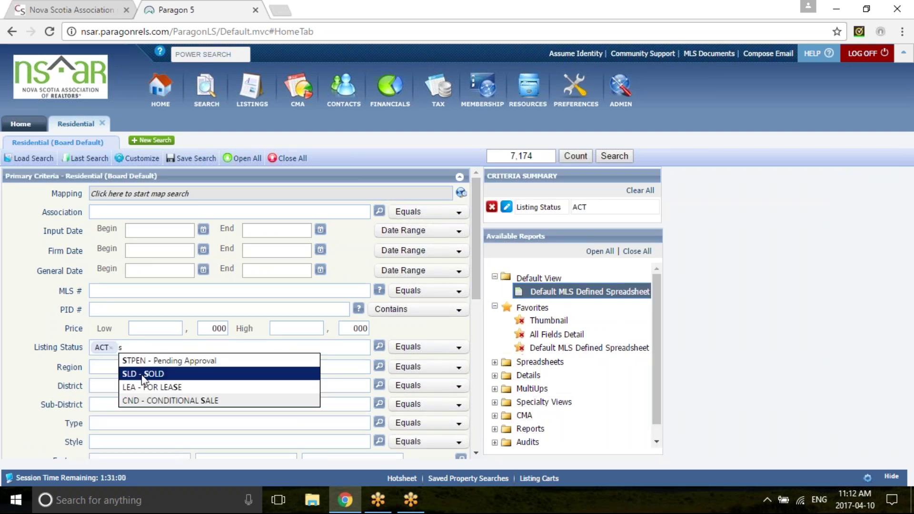
pyautogui.press('Return')
# Set Price High to 325 and General Date to 12 Months Back.
pyautogui.click(324, 327)
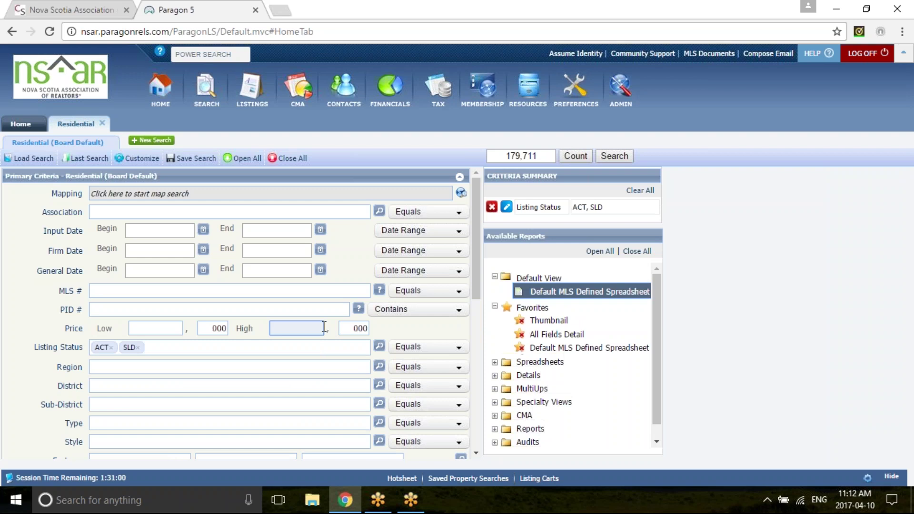
pyautogui.press('Tab')
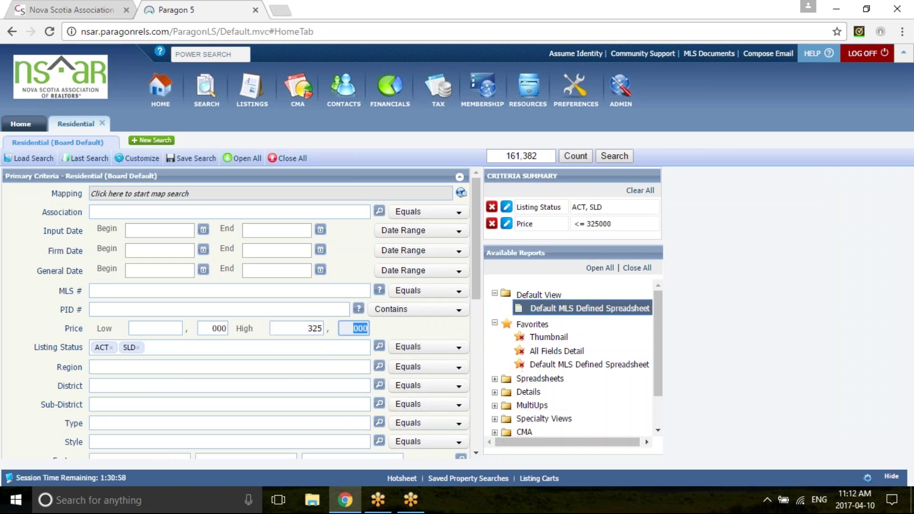
pyautogui.click(395, 271)
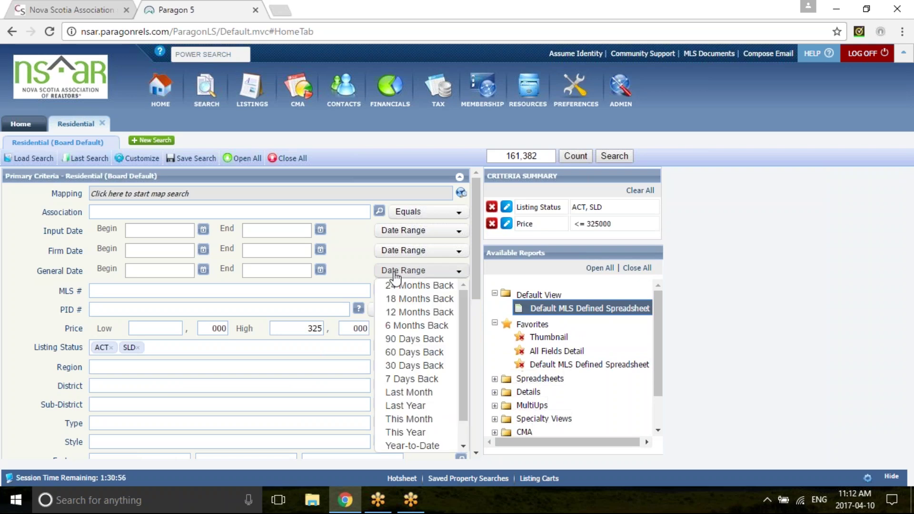
pyautogui.click(405, 313)
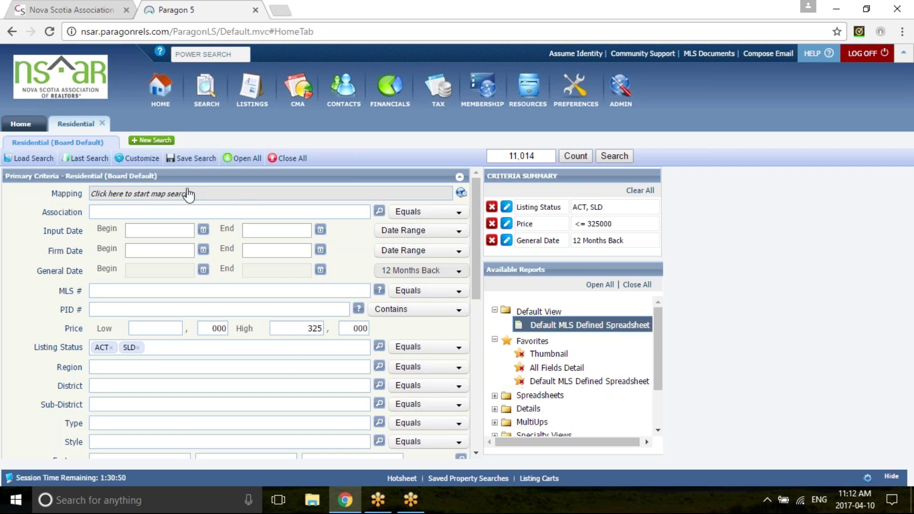
# Open Bing Map Search centred on Bedford around Killarney and show the Draw shape options.
pyautogui.click(161, 201)
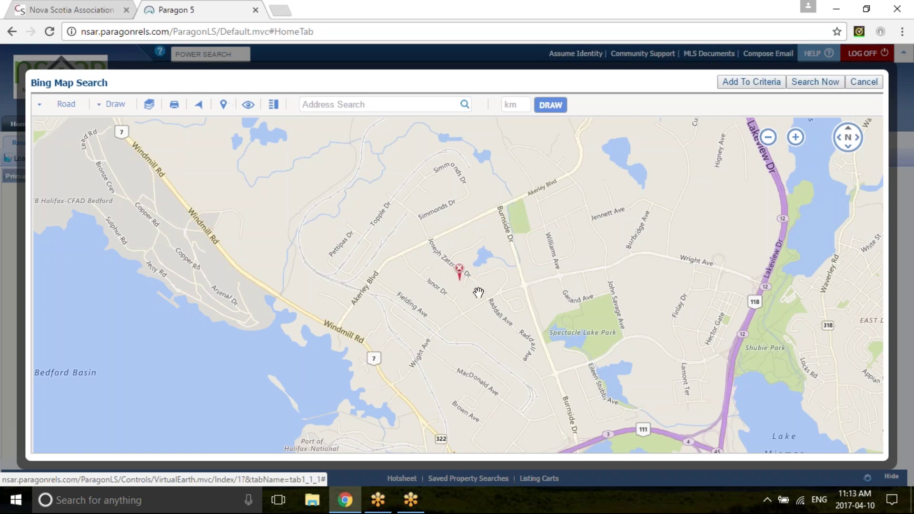
pyautogui.moveTo(287, 223); pyautogui.dragTo(590, 307)
pyautogui.moveTo(327, 245); pyautogui.dragTo(593, 334)
pyautogui.scroll(3, 446, 302)
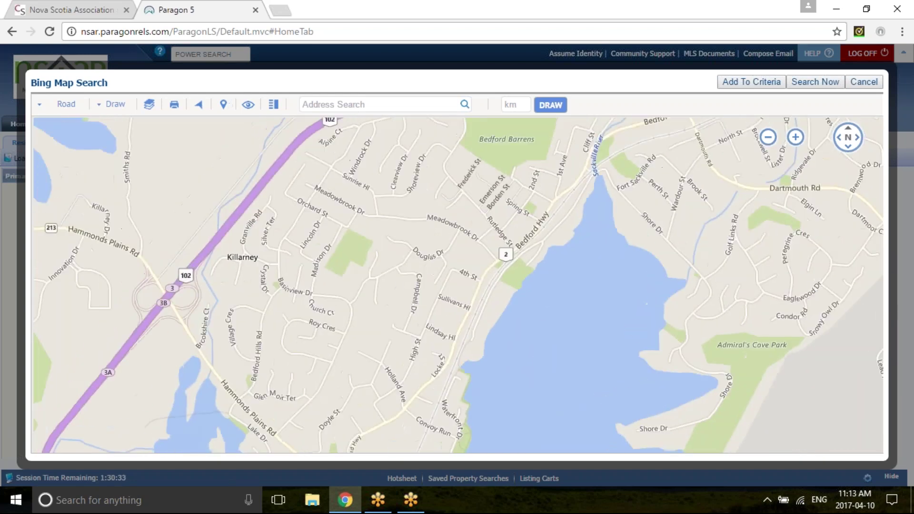
pyautogui.moveTo(387, 355); pyautogui.dragTo(391, 343)
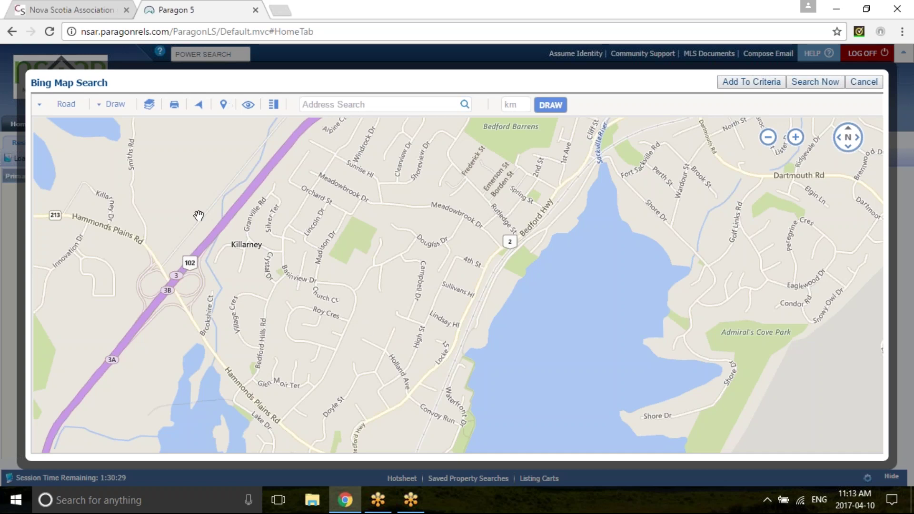
pyautogui.click(110, 106)
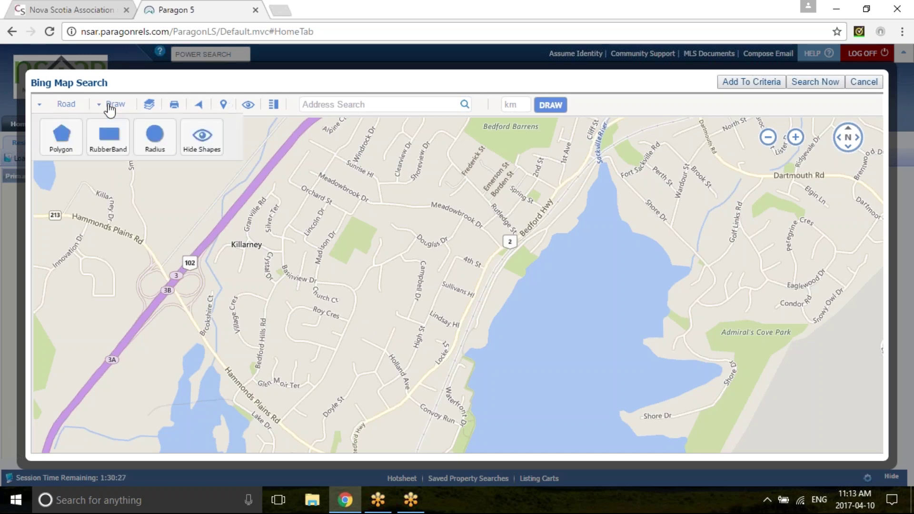
# Draw a polygon around Killarney between Highway 102, Hammonds Plains Rd and Bedford Hwy.
pyautogui.click(63, 140)
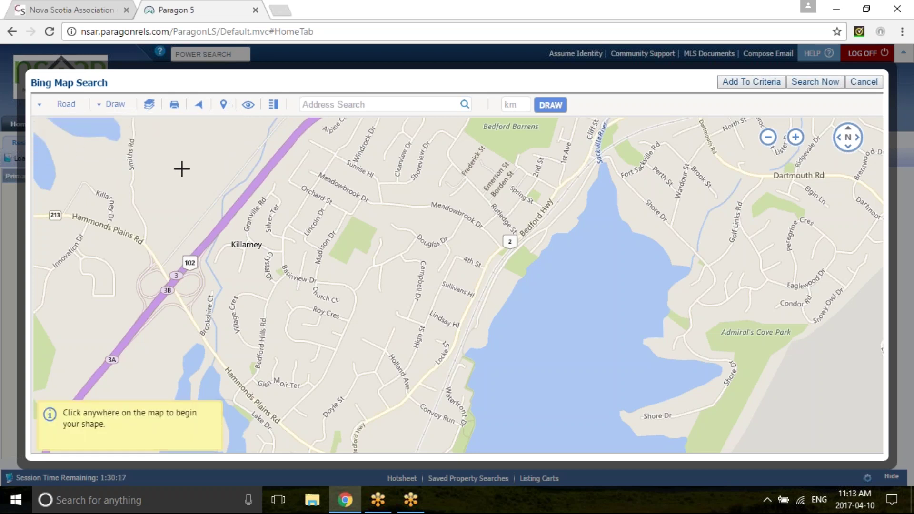
pyautogui.click(313, 124)
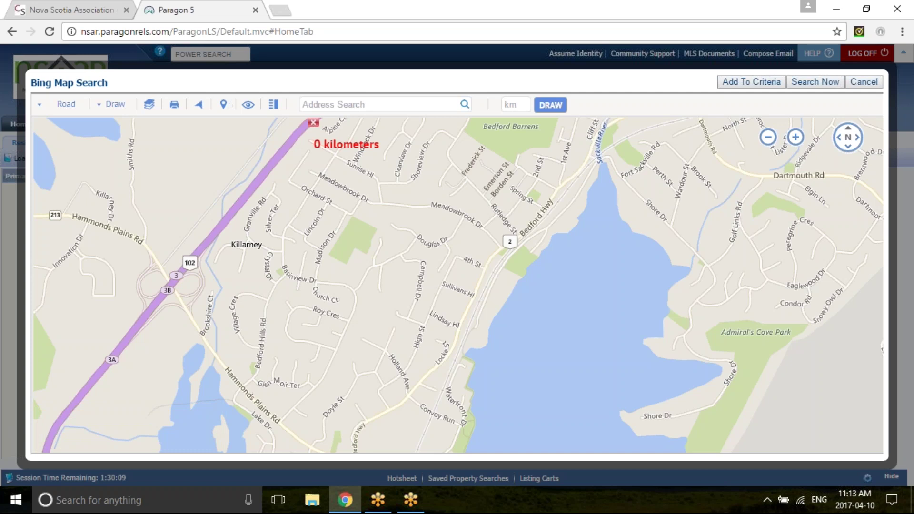
pyautogui.moveTo(334, 129)
pyautogui.mouseDown()
pyautogui.moveTo(424, 131)
pyautogui.moveTo(472, 147)
pyautogui.moveTo(472, 156)
pyautogui.mouseUp()
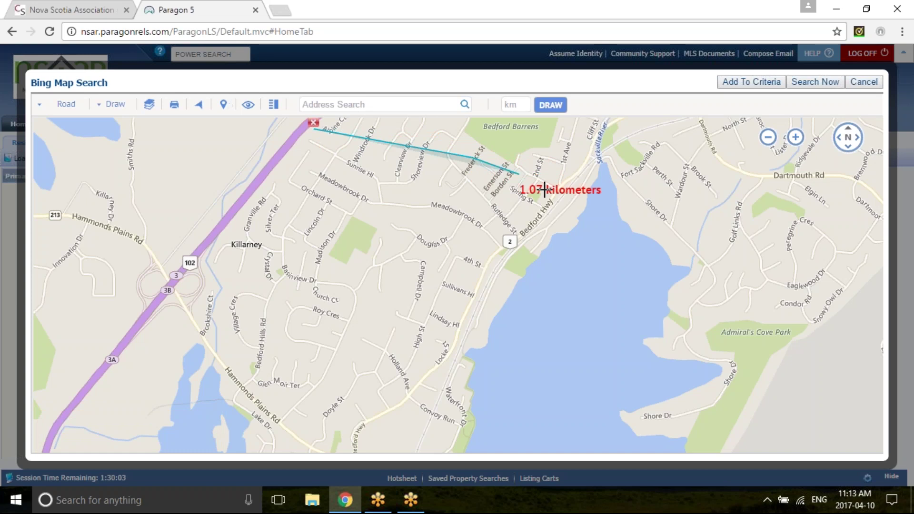
pyautogui.click(522, 236)
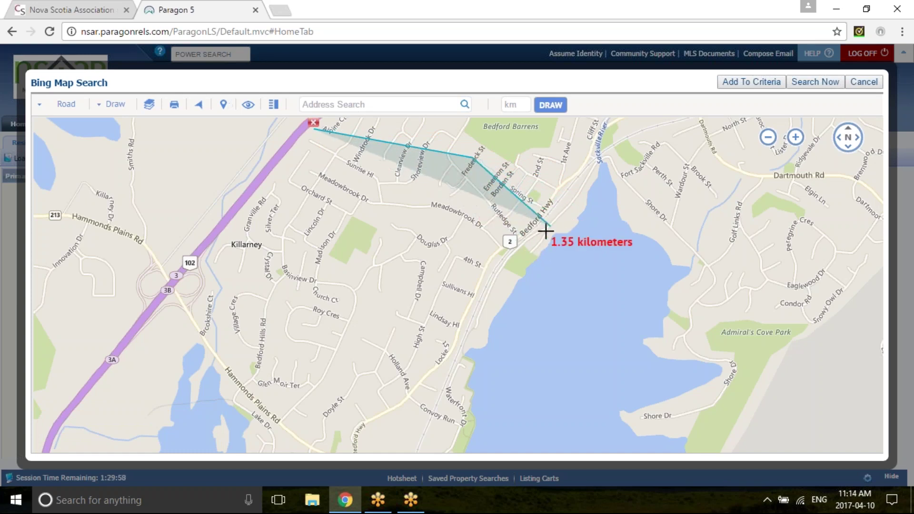
pyautogui.click(546, 233)
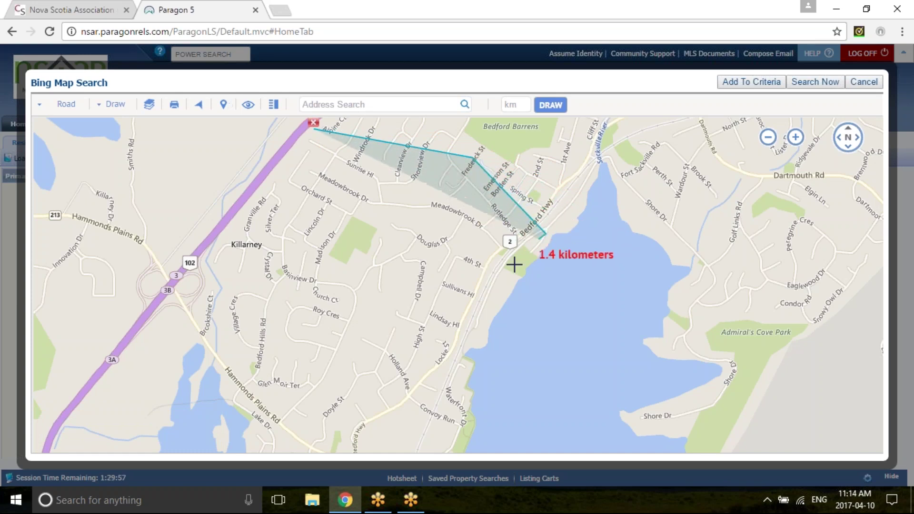
pyautogui.click(482, 322)
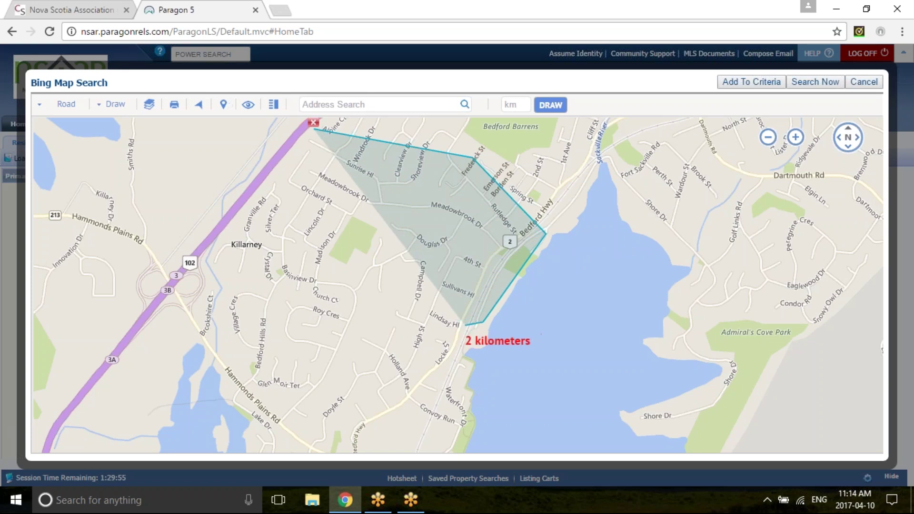
pyautogui.click(431, 422)
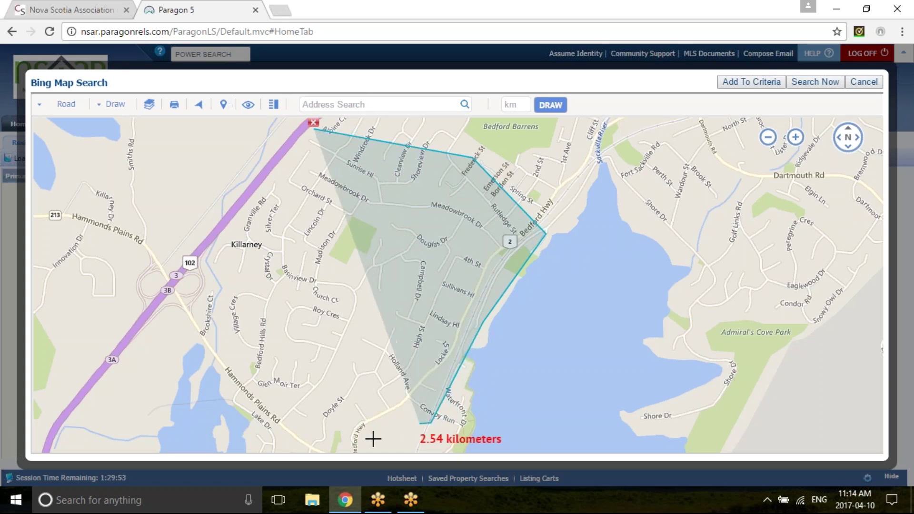
pyautogui.click(325, 443)
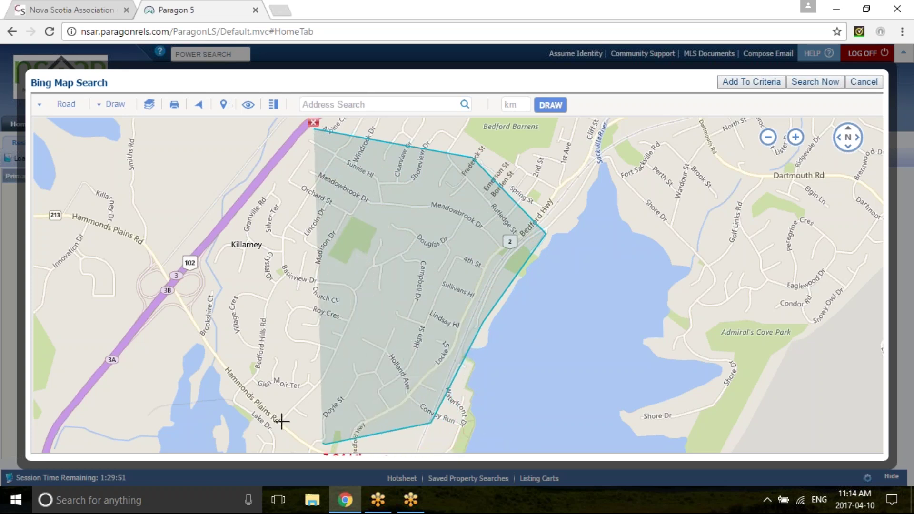
pyautogui.click(225, 361)
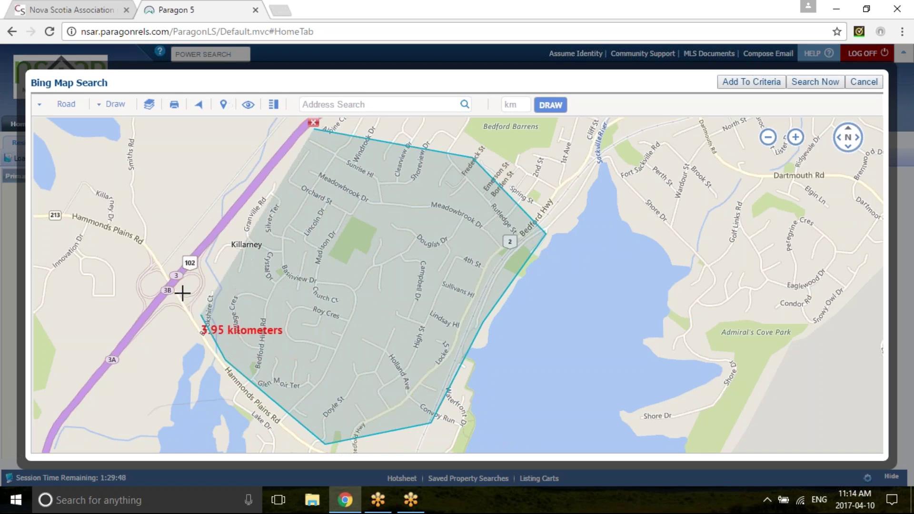
pyautogui.click(172, 282)
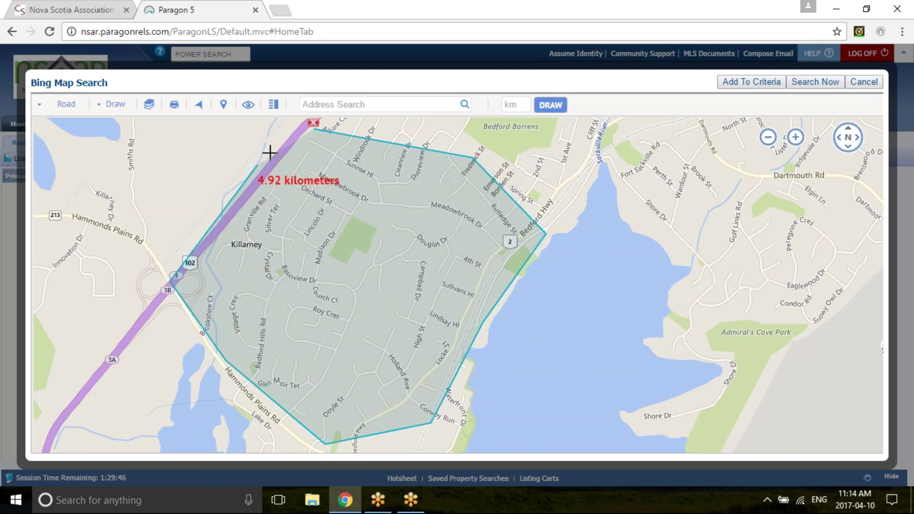
# Close the map polygon, hide the legend, and add the shape to the criteria as Shape 1.
pyautogui.click(316, 128)
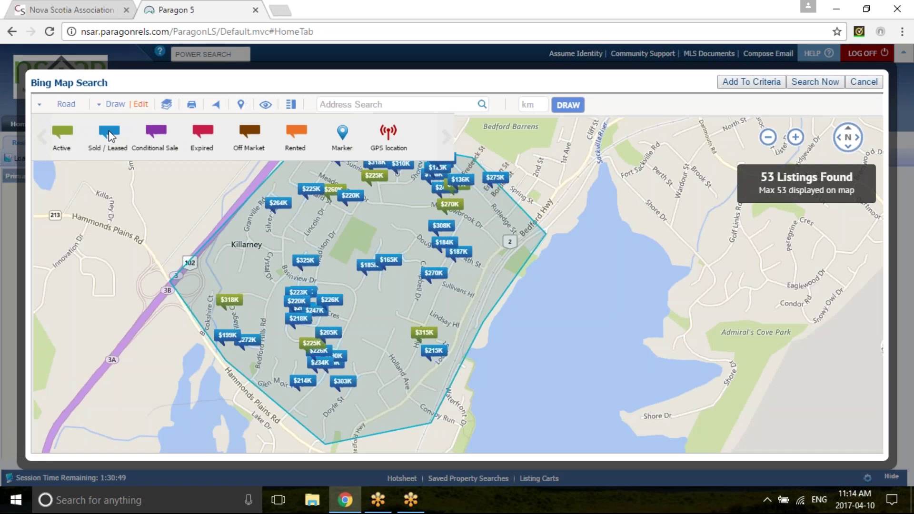
pyautogui.click(291, 105)
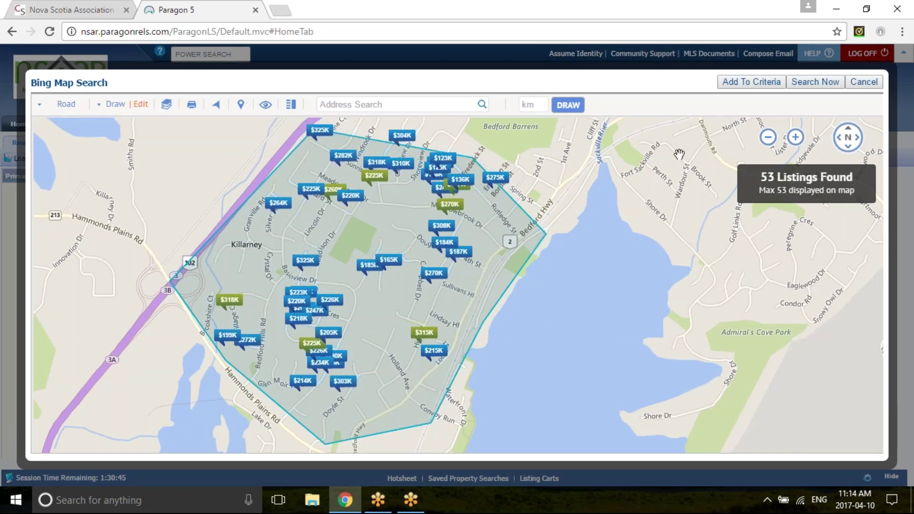
pyautogui.click(752, 83)
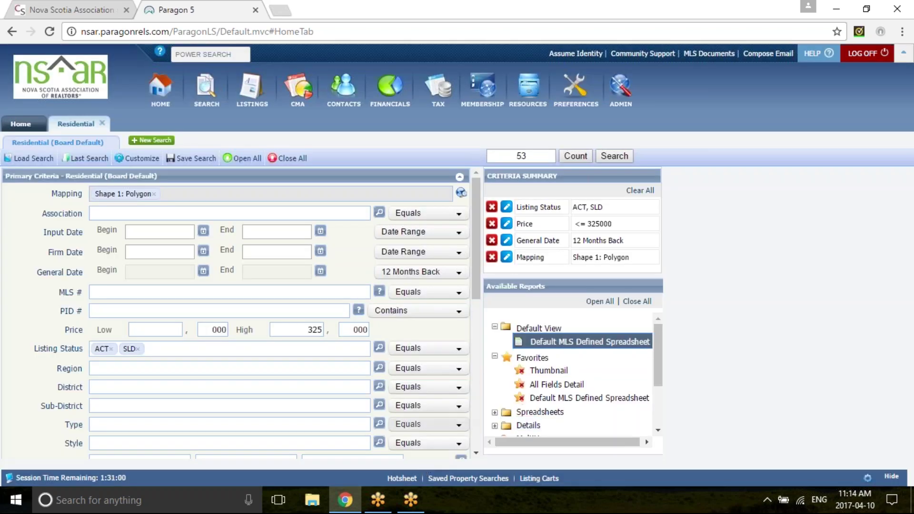
# Set the property Type criterion to SFAM (Single Family).
pyautogui.scroll(-1, 478, 451)
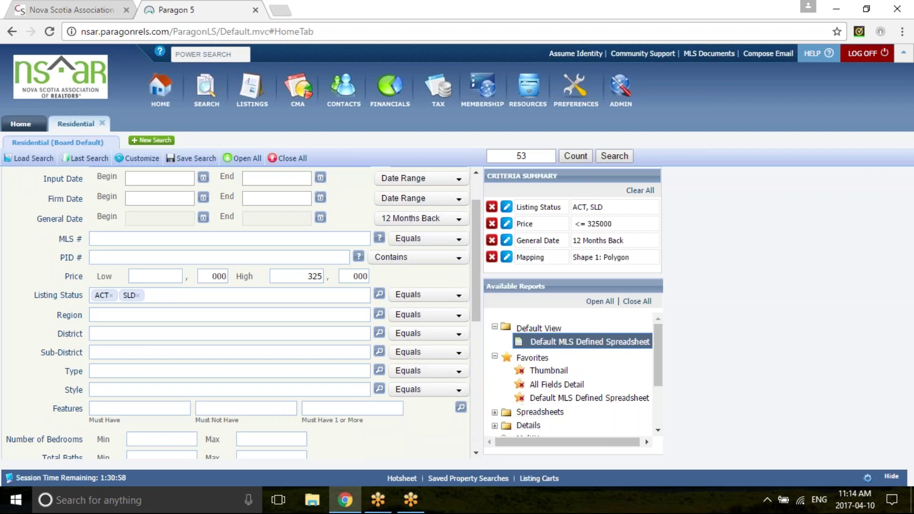
pyautogui.click(382, 373)
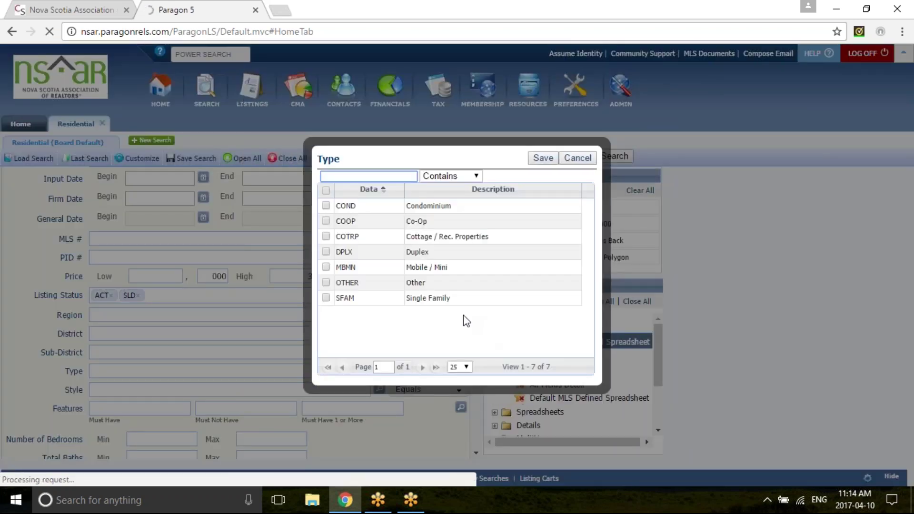
pyautogui.click(442, 298)
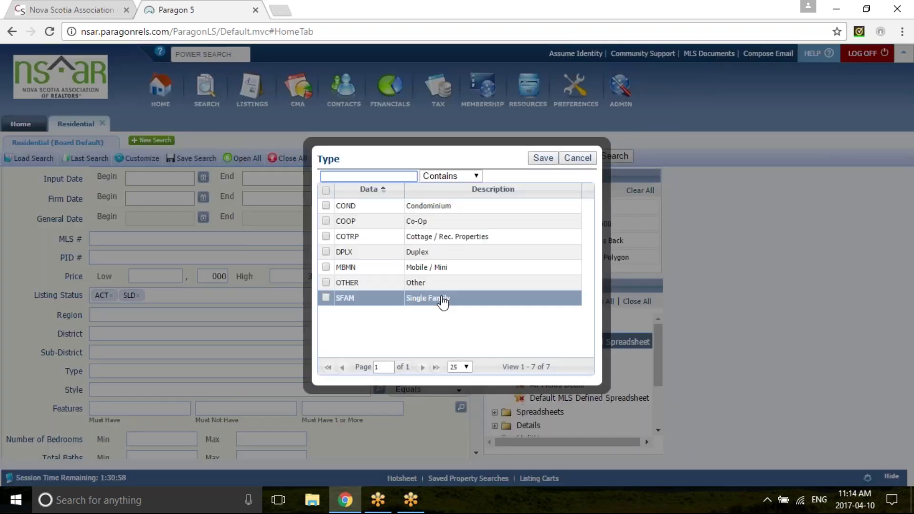
pyautogui.click(549, 156)
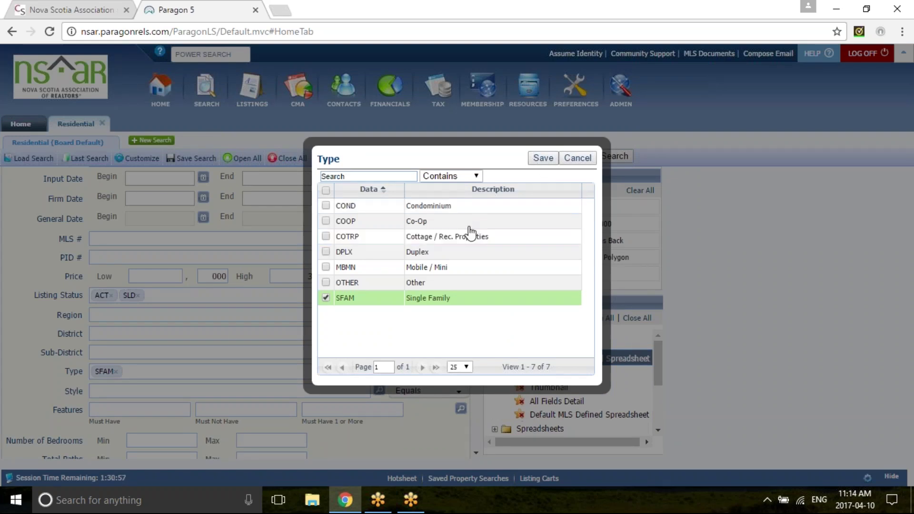
pyautogui.click(722, 249)
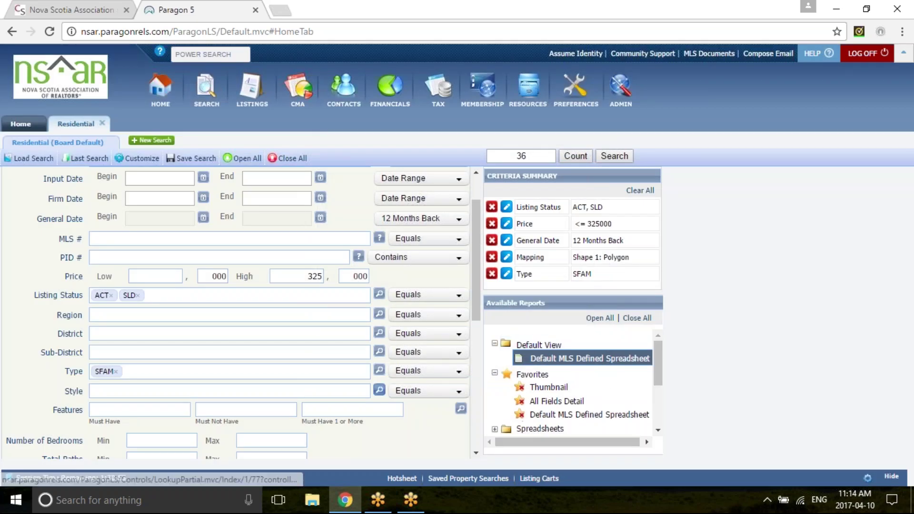
# Set the property Style criterion to DTCHD (Detached).
pyautogui.click(379, 391)
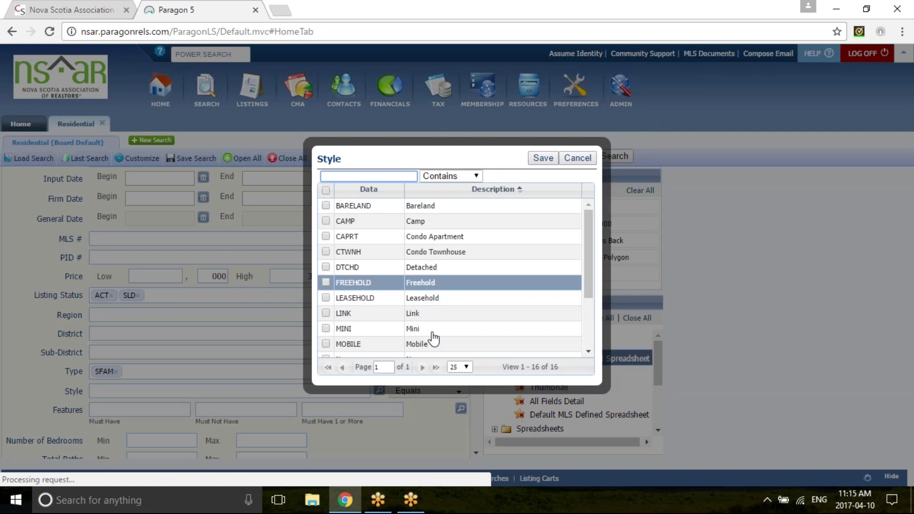
pyautogui.scroll(-2, 583, 281)
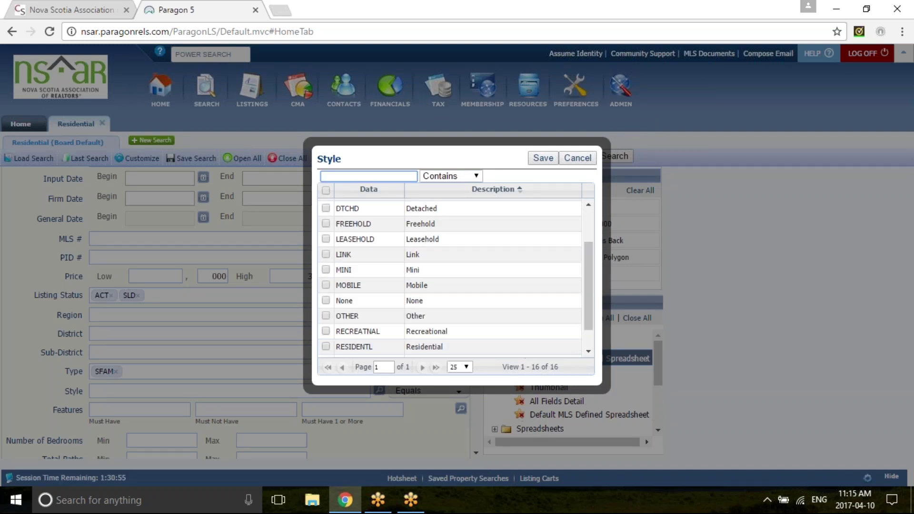
pyautogui.scroll(-1, 589, 345)
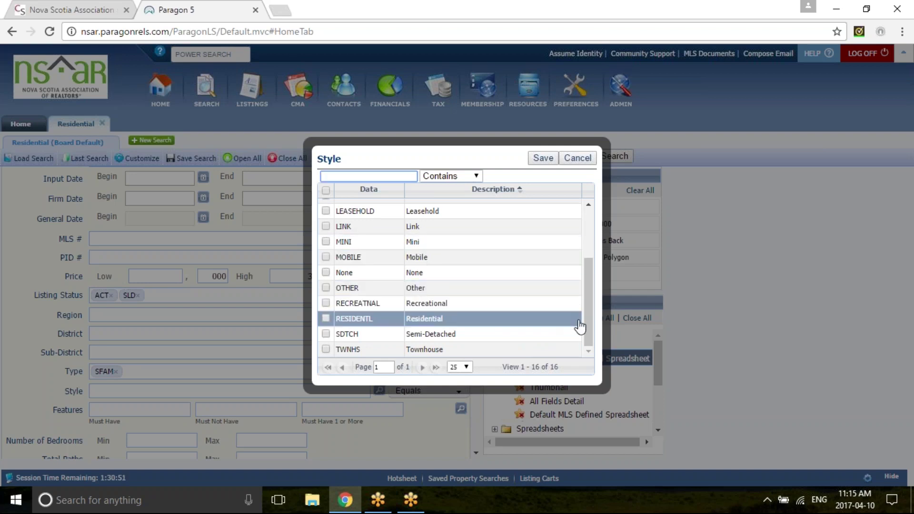
pyautogui.scroll(3, 593, 295)
pyautogui.scroll(1, 593, 281)
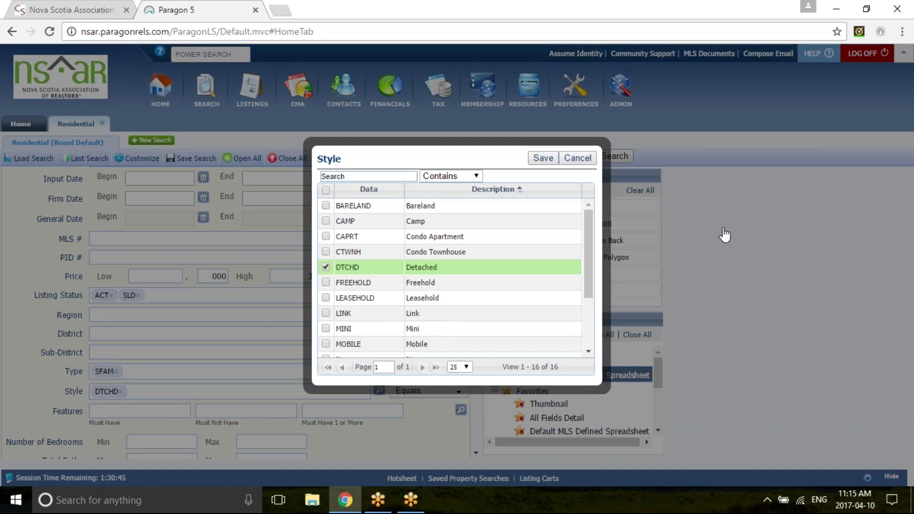
pyautogui.click(543, 157)
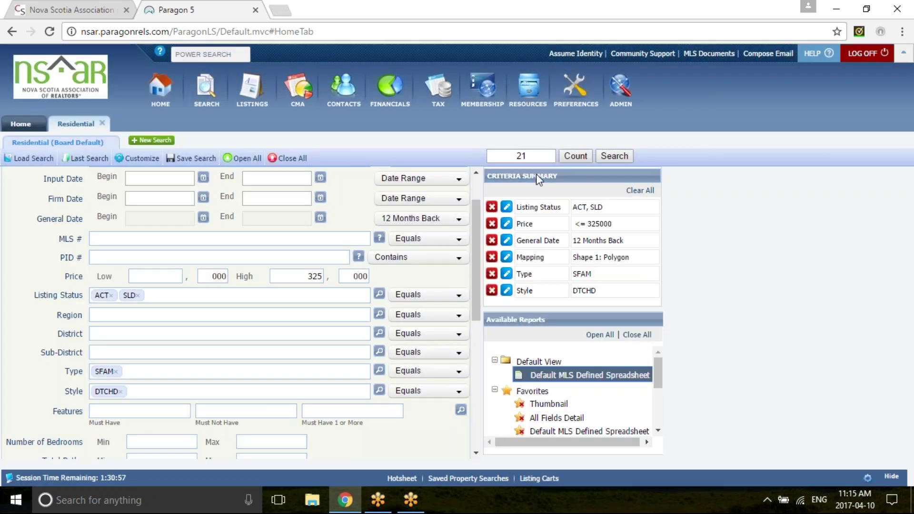
# Run the search and check the seven comparables in rows 2–8.
pyautogui.click(618, 155)
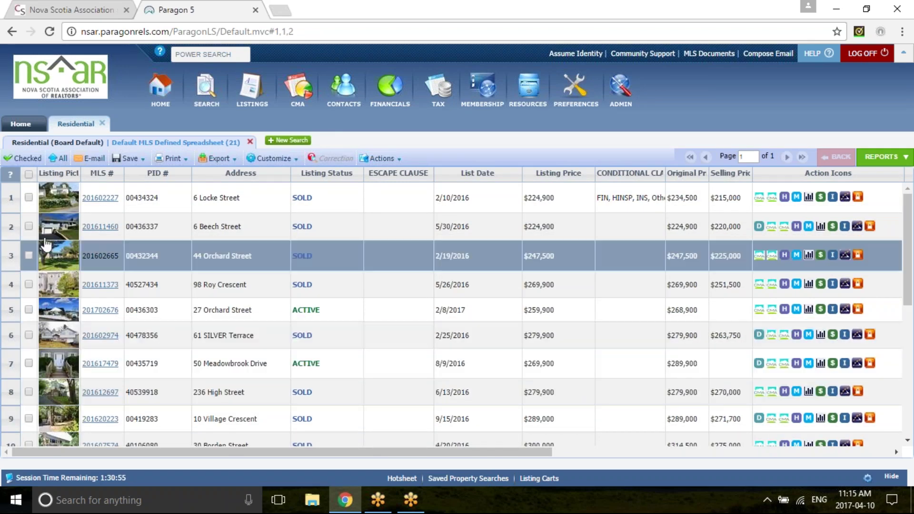
pyautogui.click(29, 227)
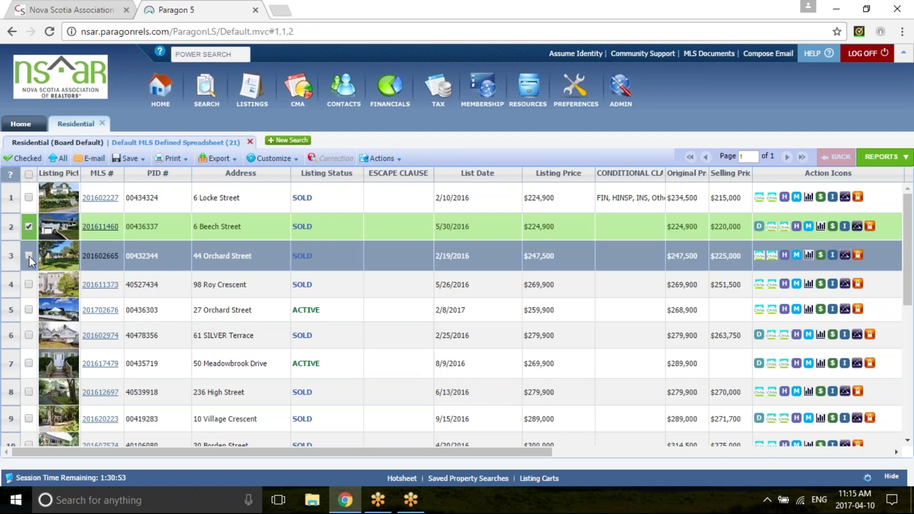
pyautogui.click(29, 256)
pyautogui.click(28, 284)
pyautogui.click(29, 309)
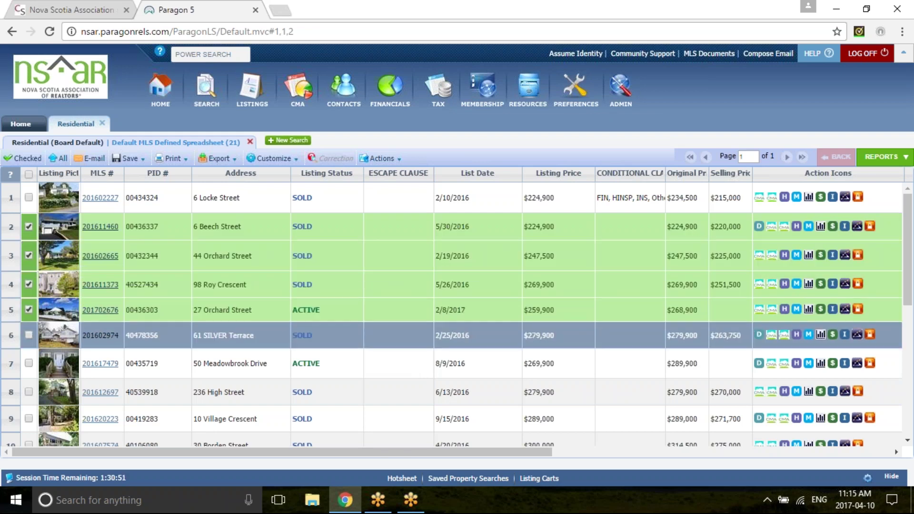
pyautogui.click(29, 335)
pyautogui.click(29, 364)
pyautogui.click(29, 393)
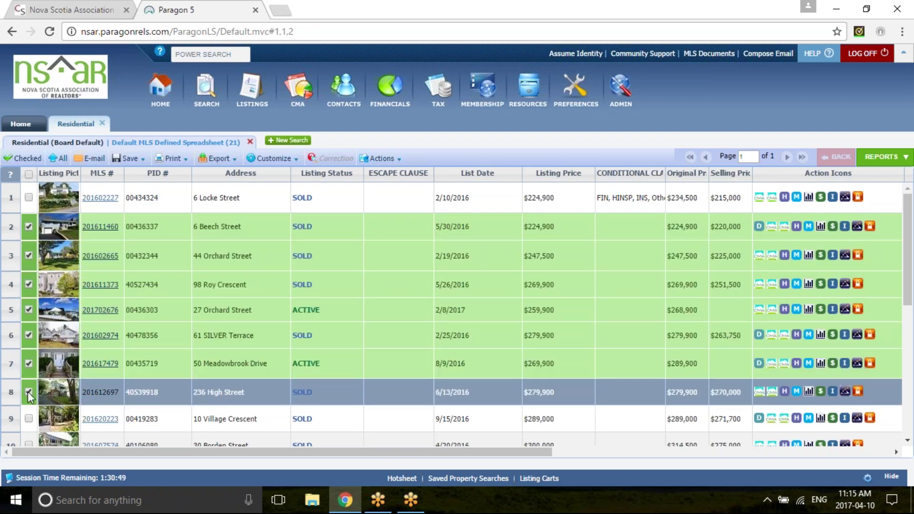
# Also check the row 18 listing and show only the eight checked listings.
pyautogui.click(23, 158)
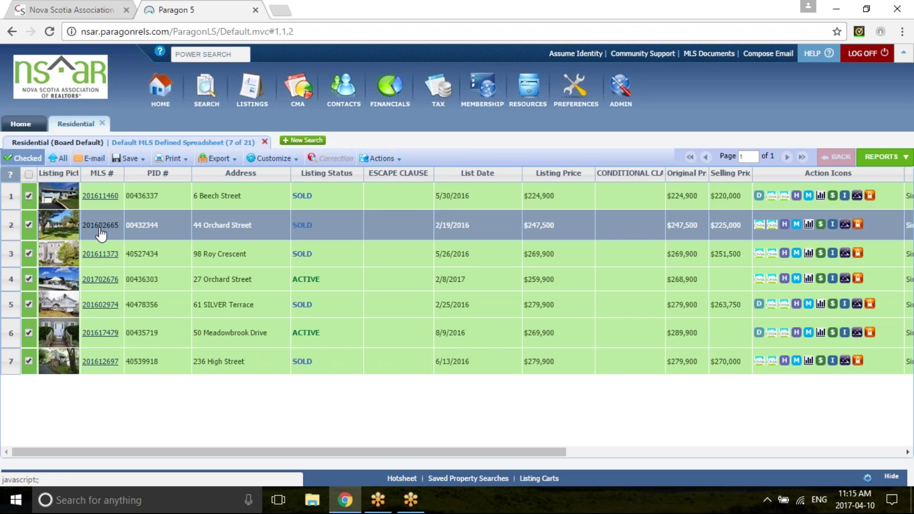
pyautogui.click(61, 158)
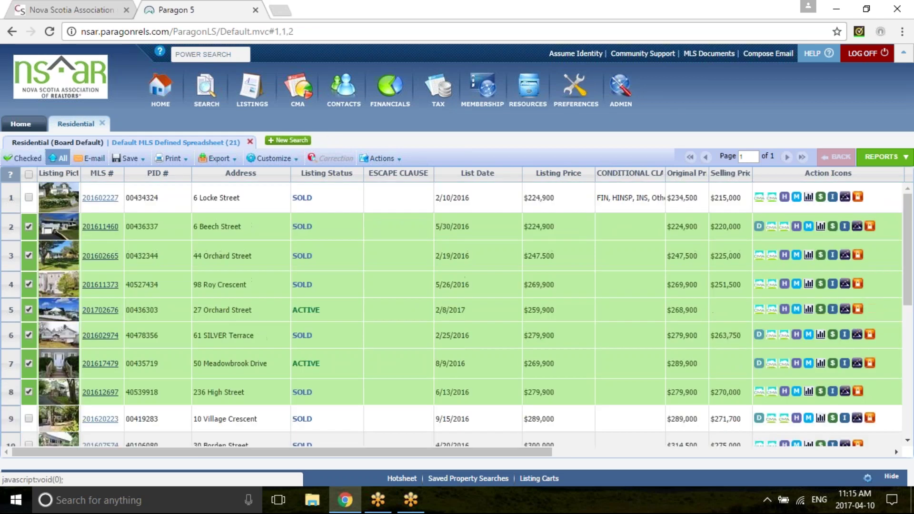
pyautogui.scroll(-5, 85, 327)
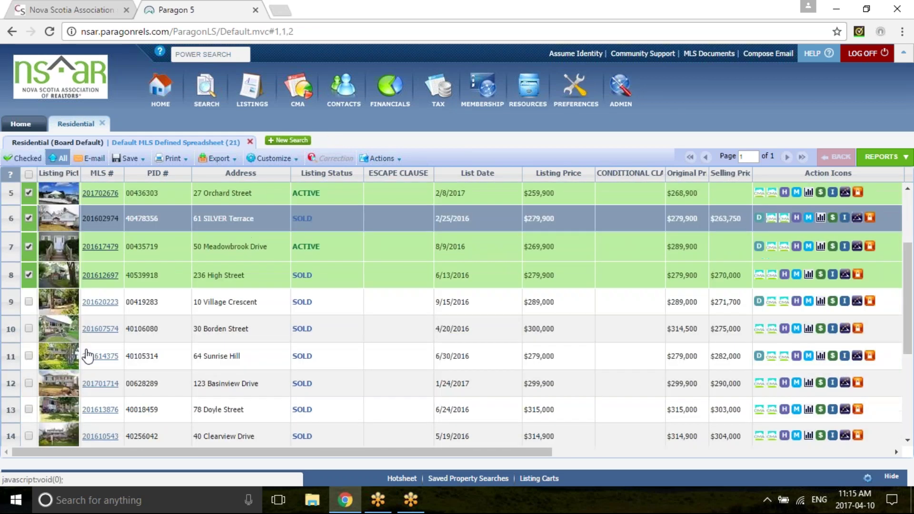
pyautogui.click(28, 348)
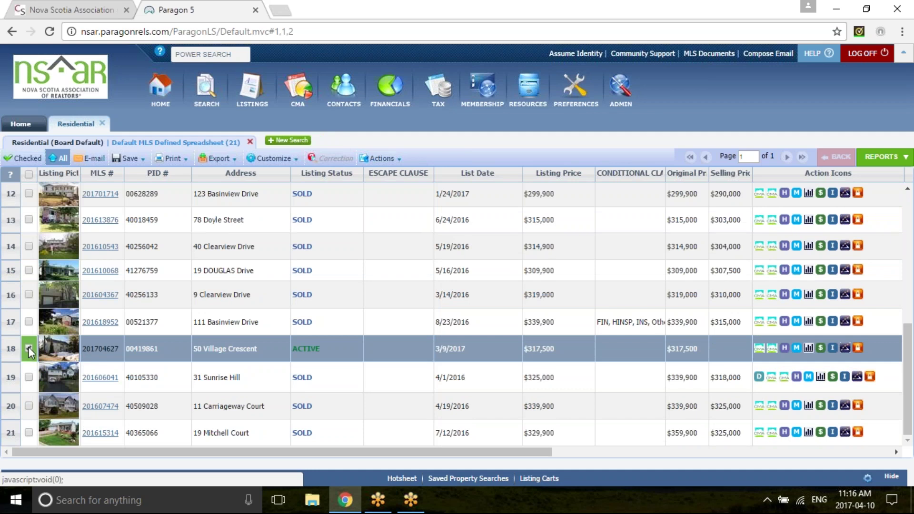
pyautogui.click(27, 159)
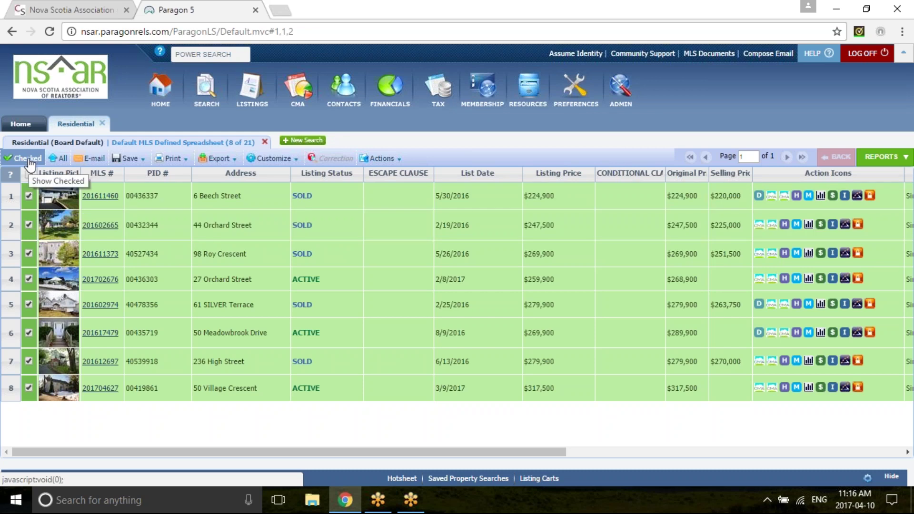
# Select all eight shown listings and start a Cloud CMA: CMA report from Actions.
pyautogui.click(29, 175)
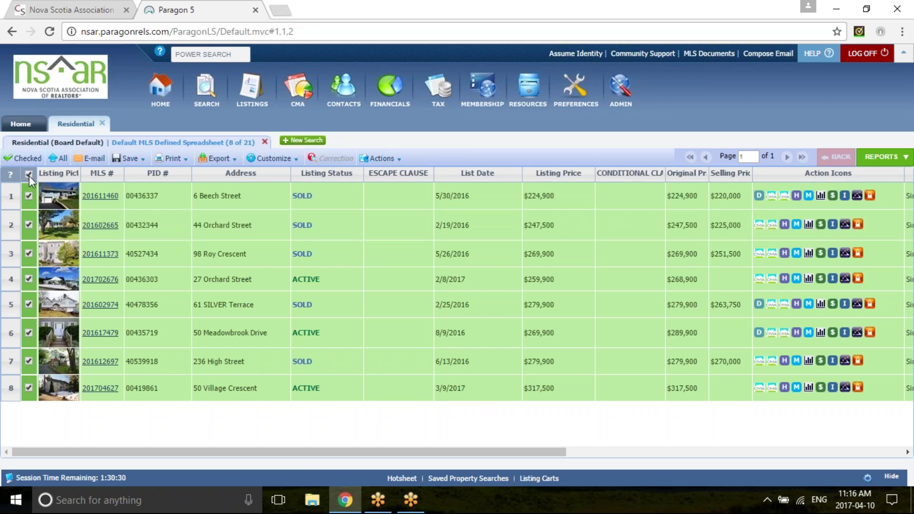
pyautogui.click(171, 257)
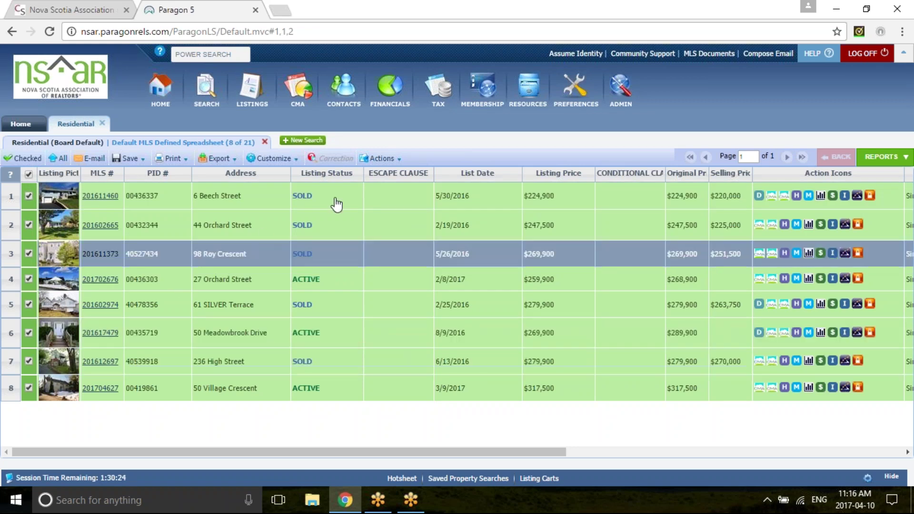
pyautogui.click(381, 159)
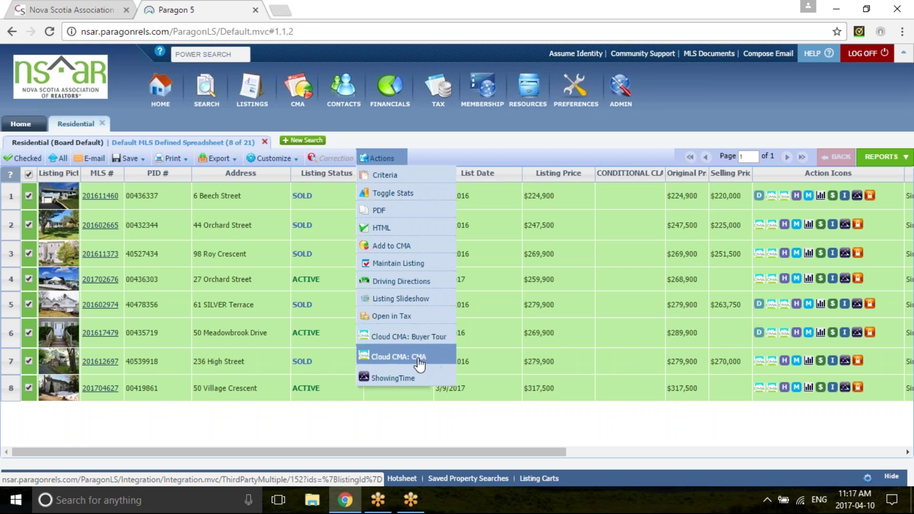
pyautogui.click(418, 360)
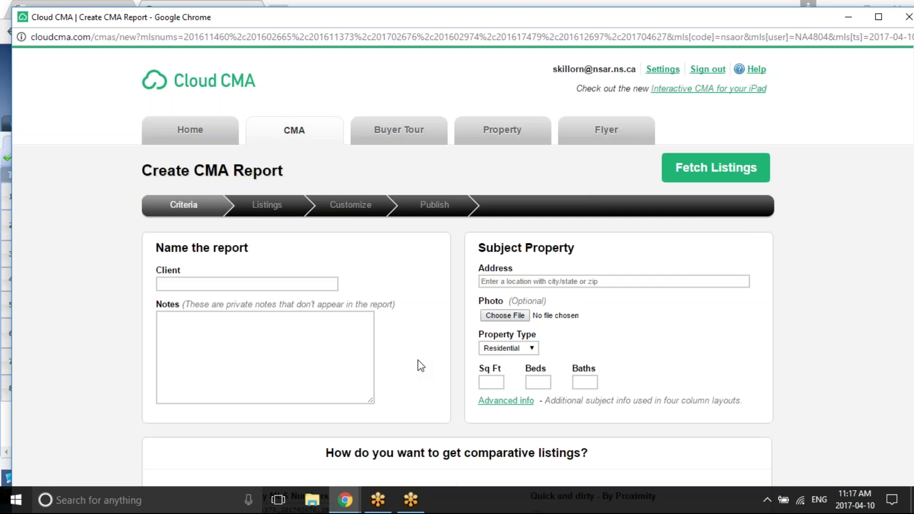
# Remove the trailing comma and space from the MLS Numbers list.
pyautogui.scroll(-3, 421, 365)
pyautogui.scroll(-2, 422, 365)
pyautogui.moveTo(310, 318); pyautogui.dragTo(149, 305)
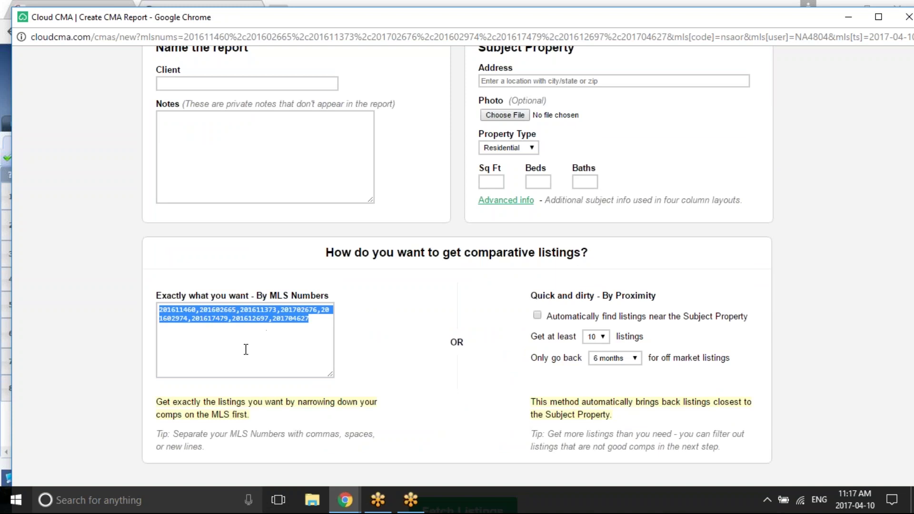
pyautogui.click(273, 337)
pyautogui.click(314, 321)
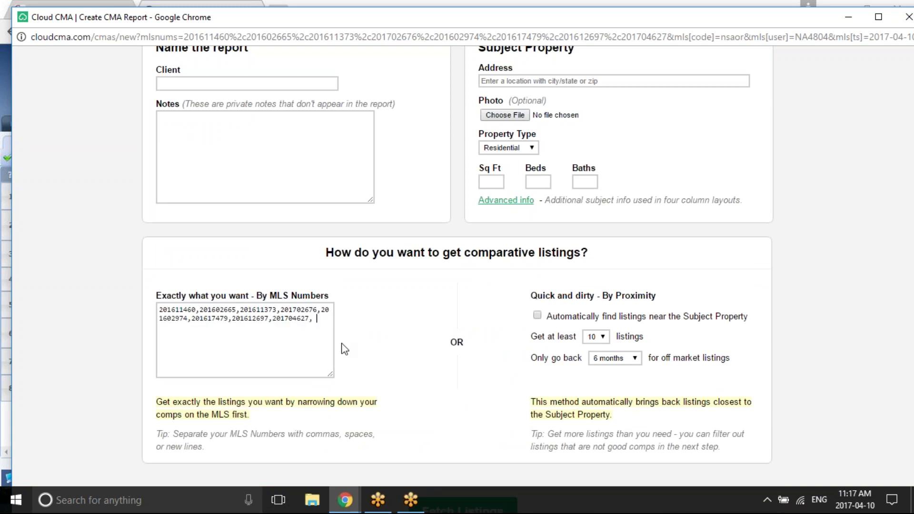
pyautogui.press('BackSpace')
pyautogui.press('BackSpace')
pyautogui.press('BackSpace')
pyautogui.scroll(2, 286, 340)
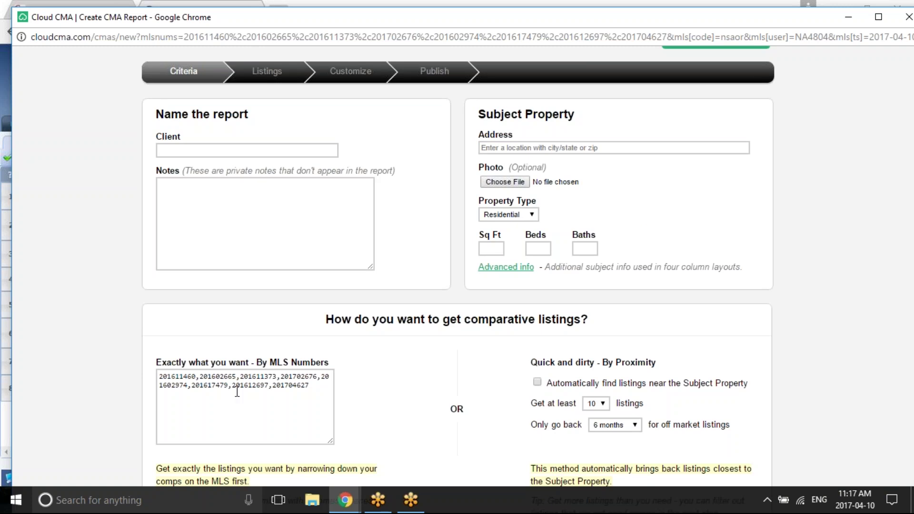
# Enter the client's name and the subject property address from the suggestions.
pyautogui.click(181, 149)
pyautogui.click(511, 145)
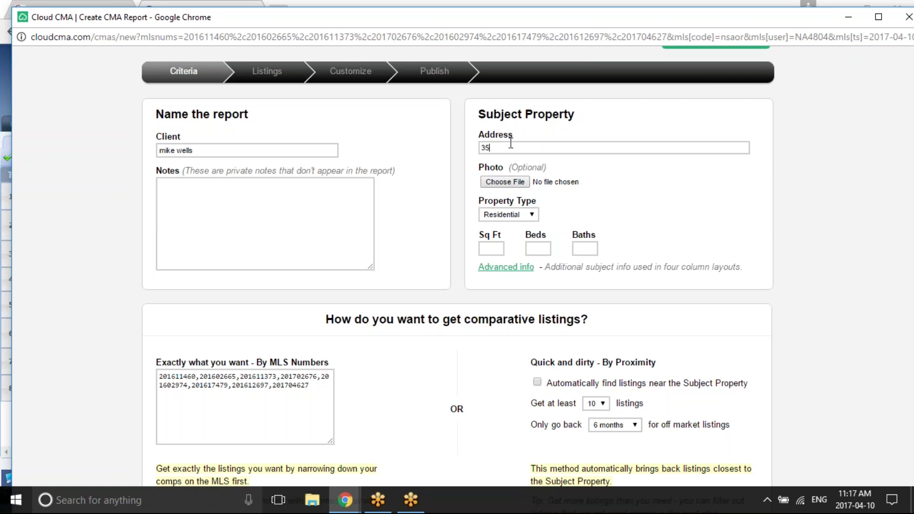
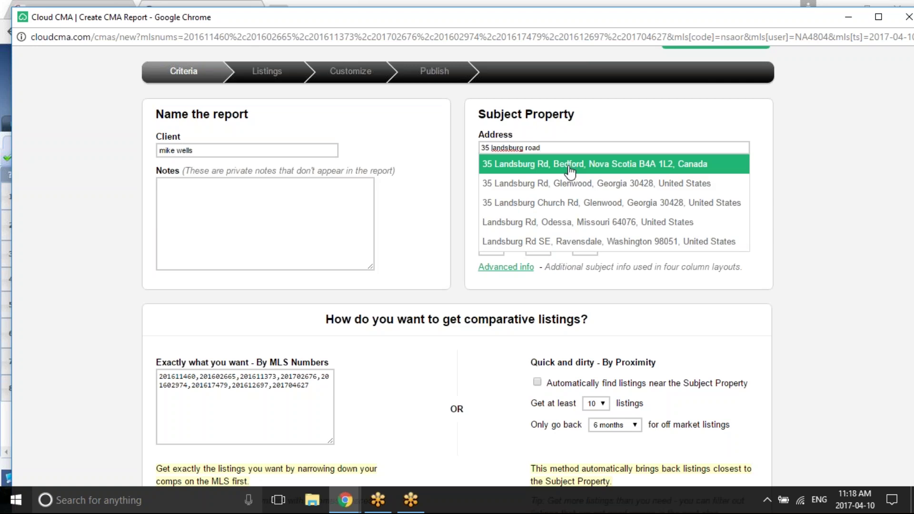
pyautogui.click(571, 177)
# Attach house1.PNG as the subject property photo.
pyautogui.click(518, 186)
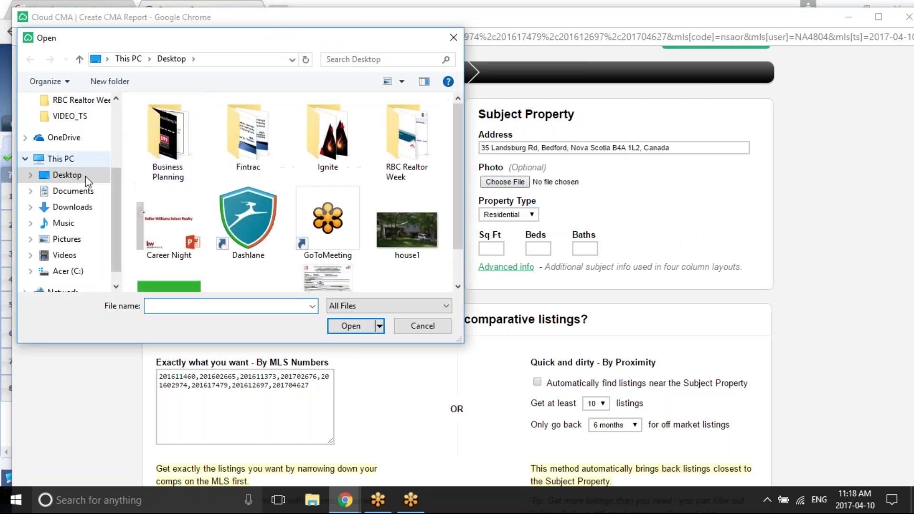
pyautogui.click(413, 237)
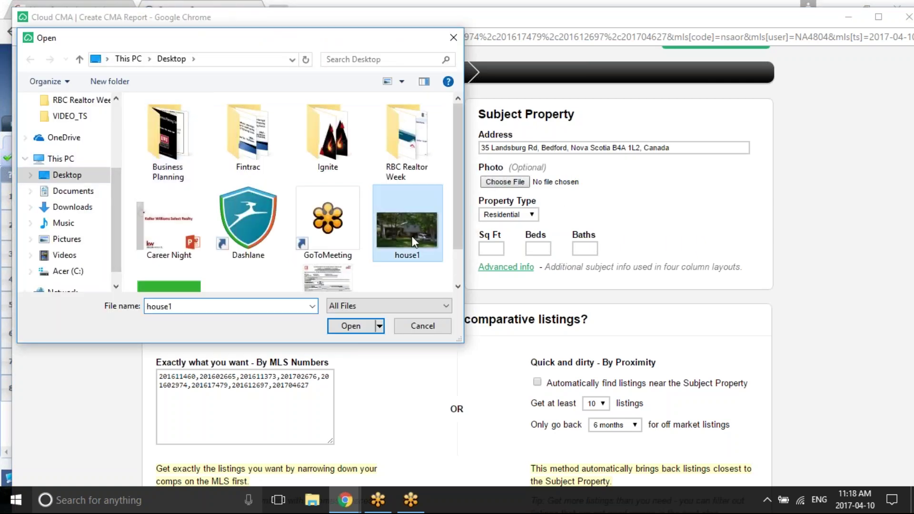
pyautogui.click(350, 327)
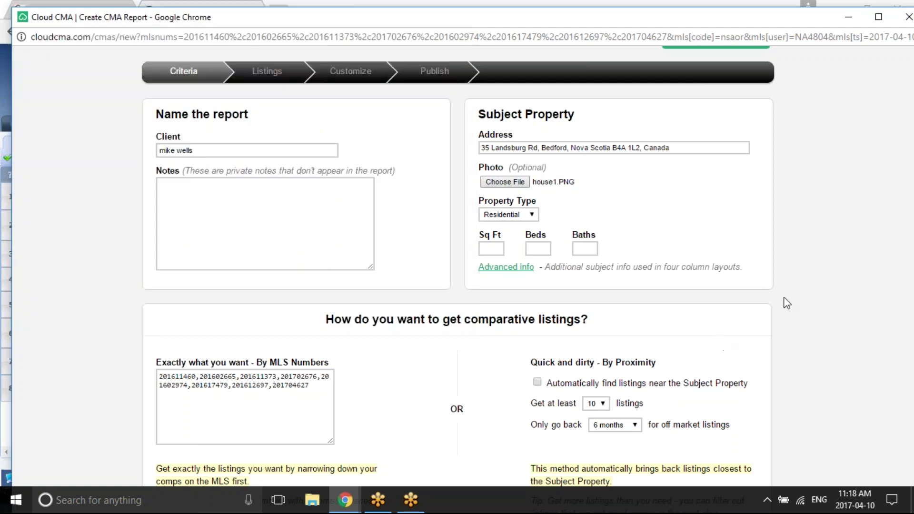
pyautogui.scroll(-3, 523, 400)
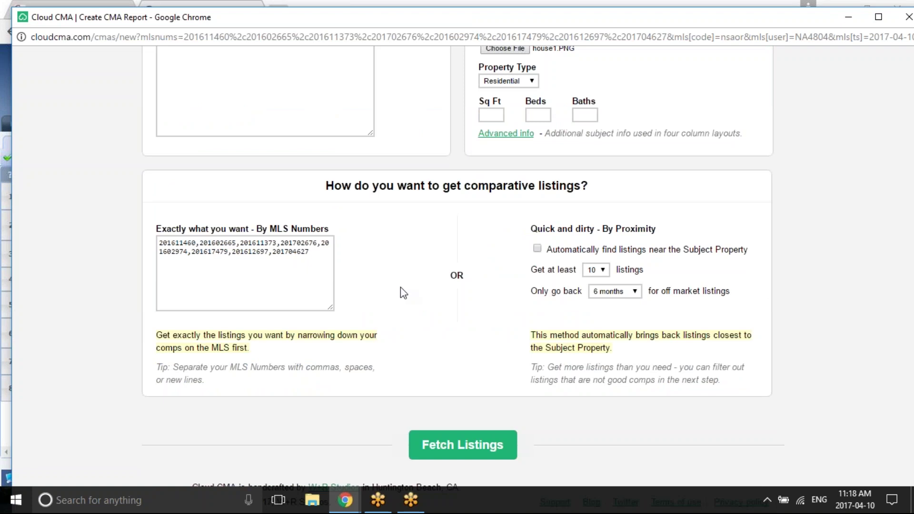
pyautogui.scroll(4, 401, 288)
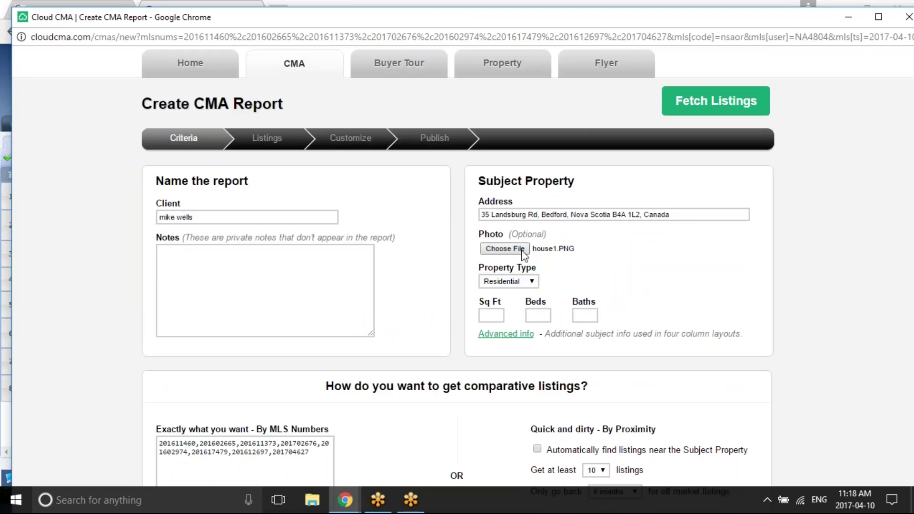
pyautogui.scroll(-4, 294, 241)
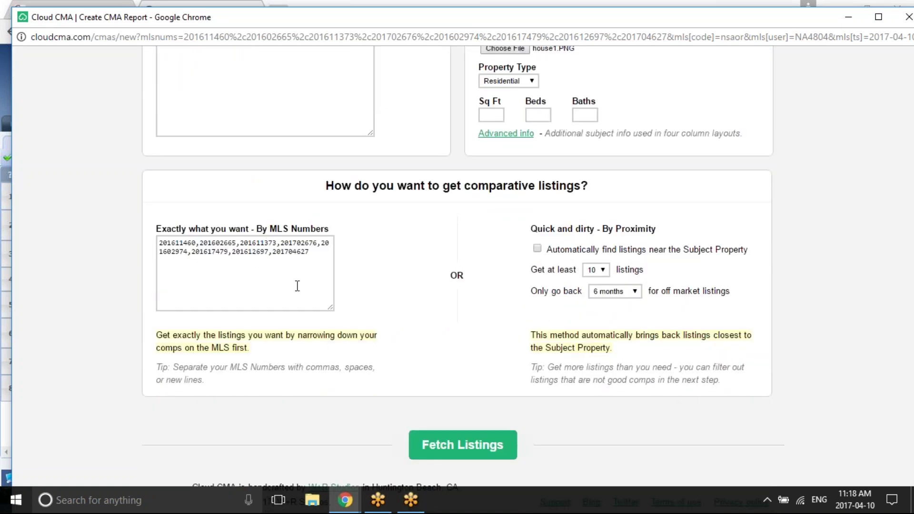
pyautogui.click(462, 444)
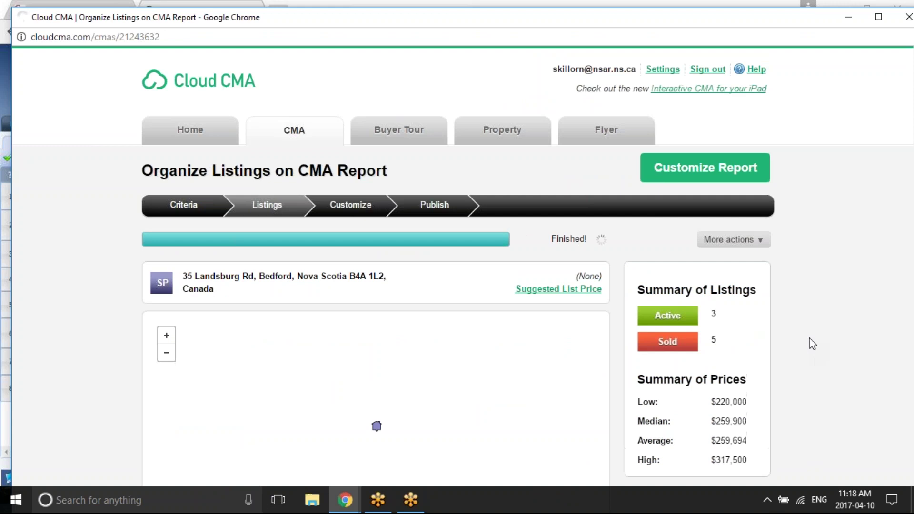
pyautogui.scroll(-4, 813, 344)
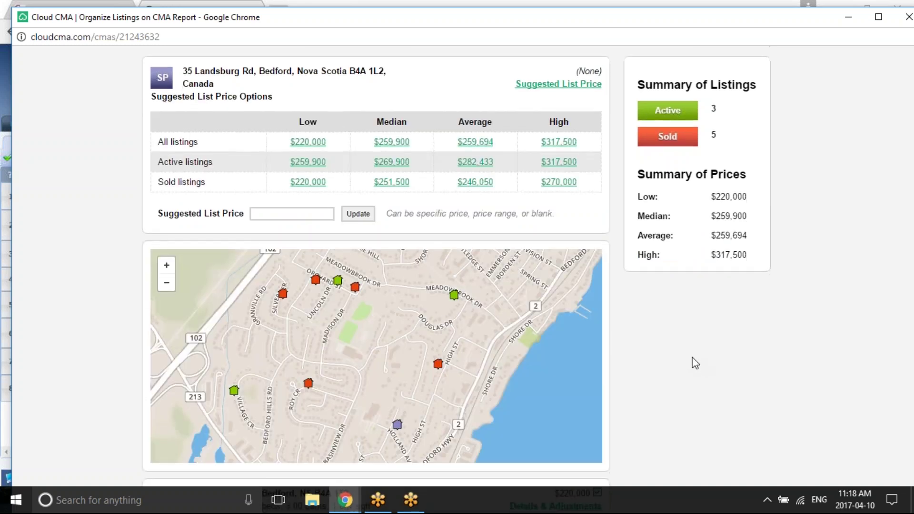
pyautogui.scroll(-1, 693, 364)
pyautogui.moveTo(494, 320); pyautogui.dragTo(522, 333)
pyautogui.scroll(2, 686, 390)
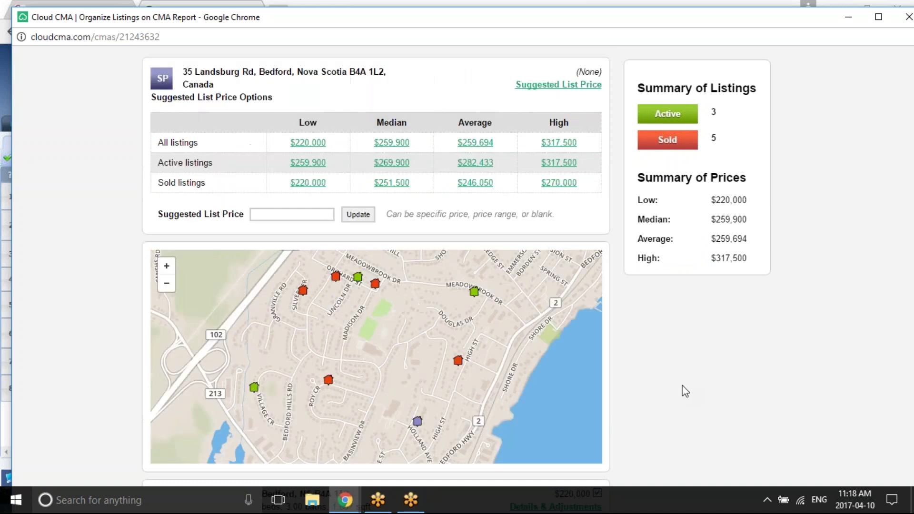
pyautogui.click(253, 285)
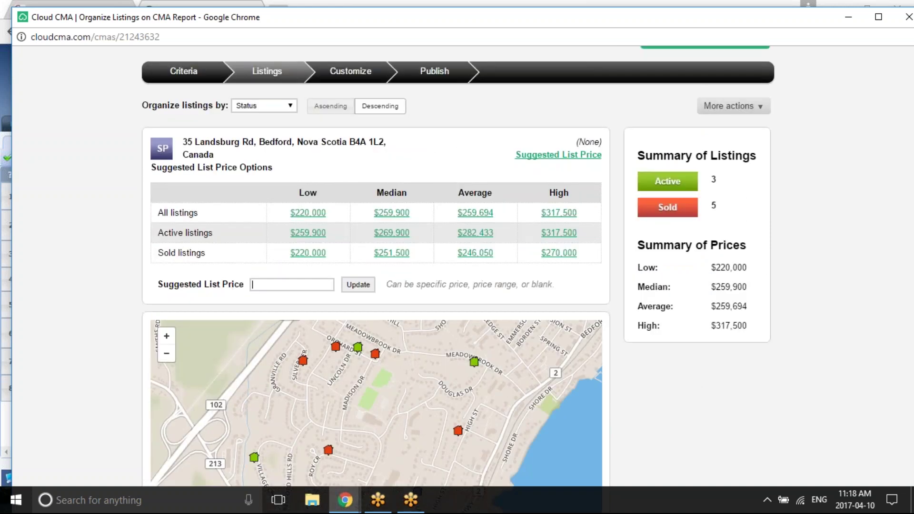
pyautogui.write('340000')
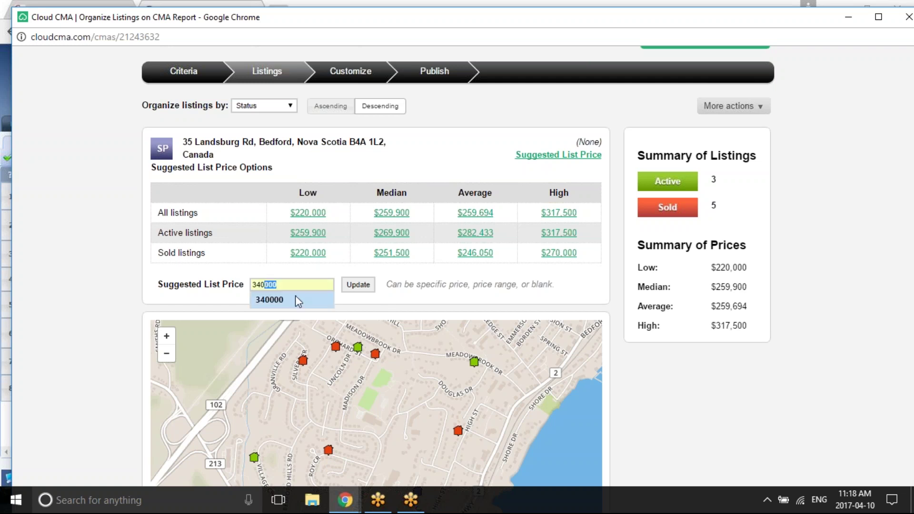
pyautogui.click(297, 300)
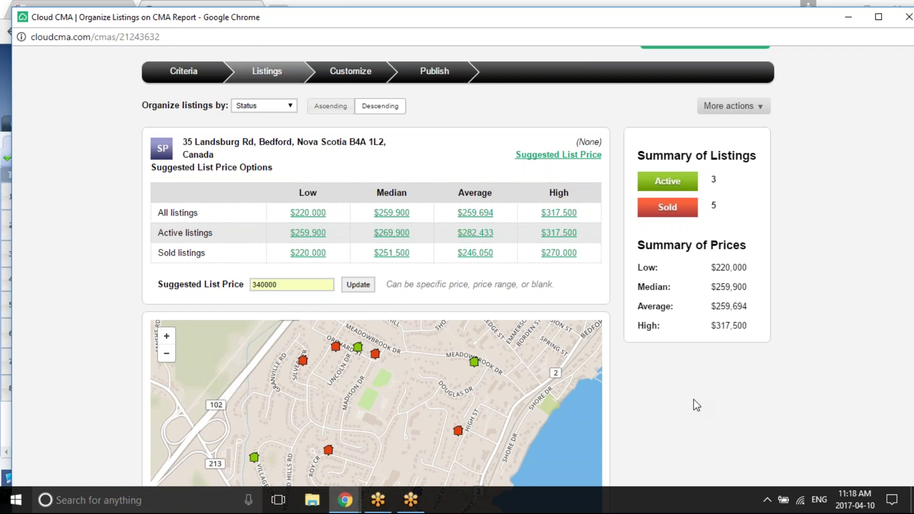
pyautogui.scroll(-3, 682, 403)
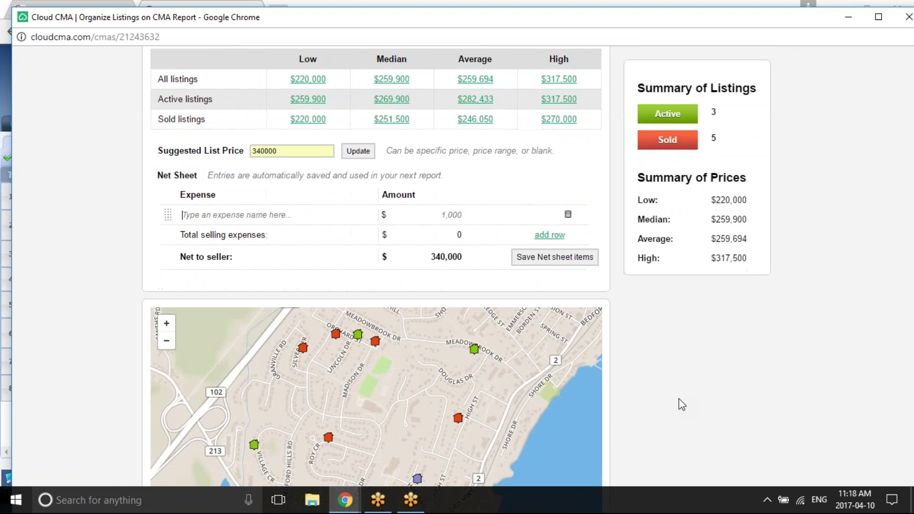
pyautogui.scroll(-4, 681, 406)
pyautogui.scroll(-4, 681, 406)
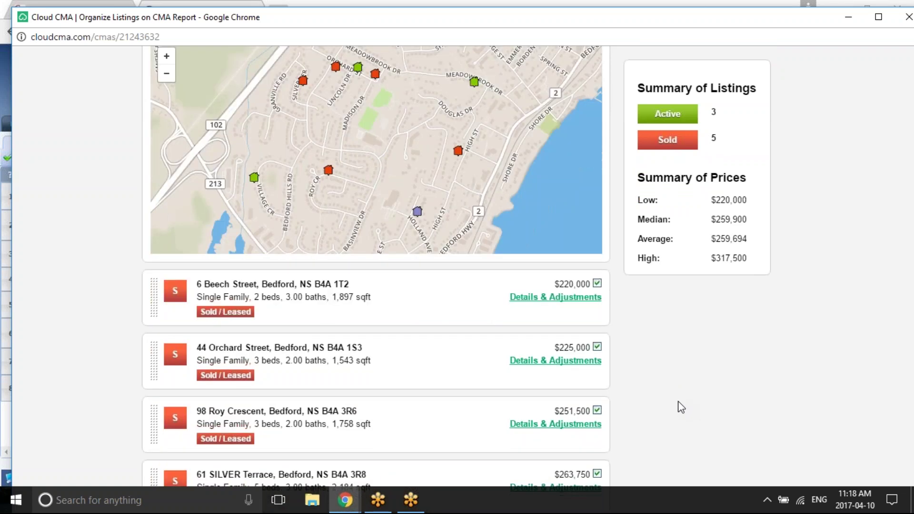
pyautogui.scroll(-2, 528, 391)
pyautogui.scroll(-1, 532, 394)
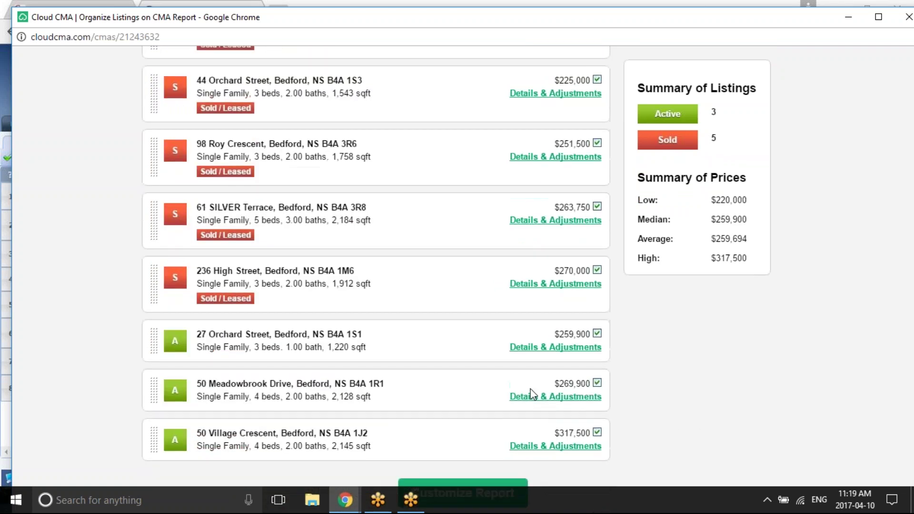
# Add a $20,000 'garage' adjustment to one comparable, lifting it to $279,900.
pyautogui.click(569, 350)
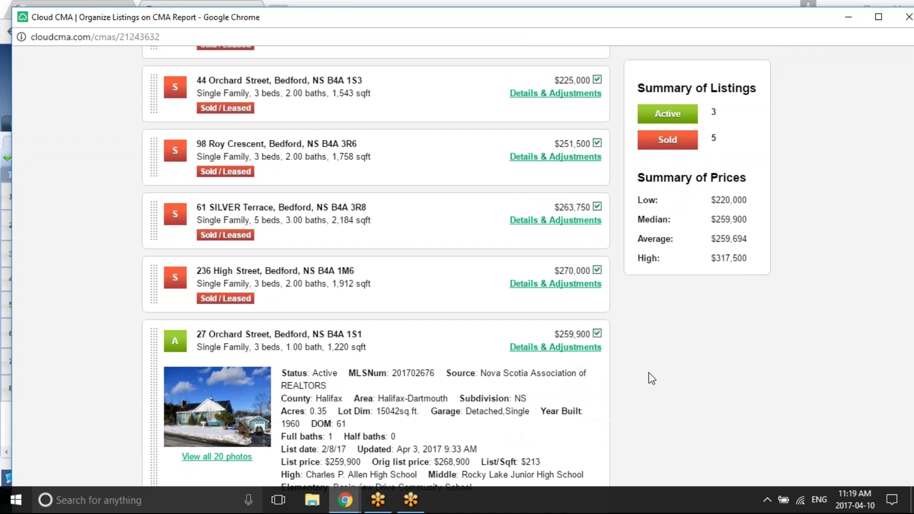
pyautogui.scroll(-3, 653, 379)
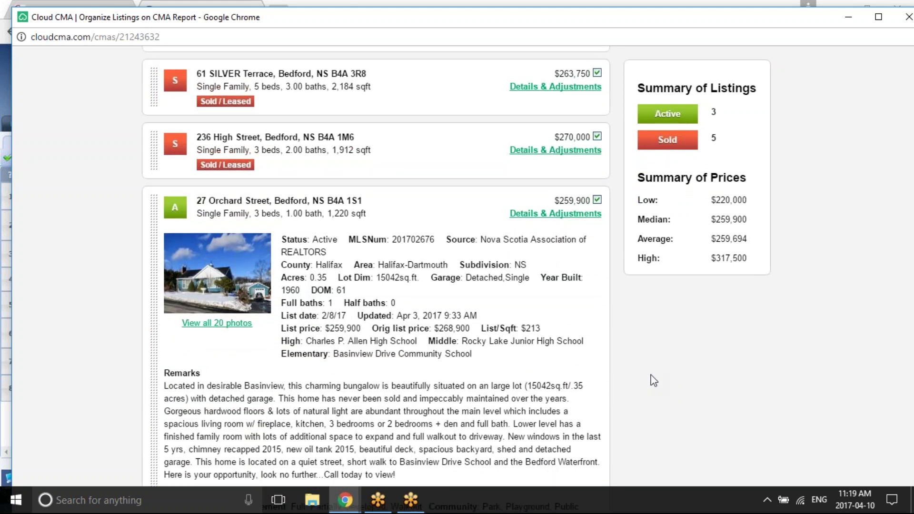
pyautogui.scroll(-4, 650, 378)
pyautogui.click(371, 399)
pyautogui.write('garage')
pyautogui.click(501, 409)
pyautogui.write('20000')
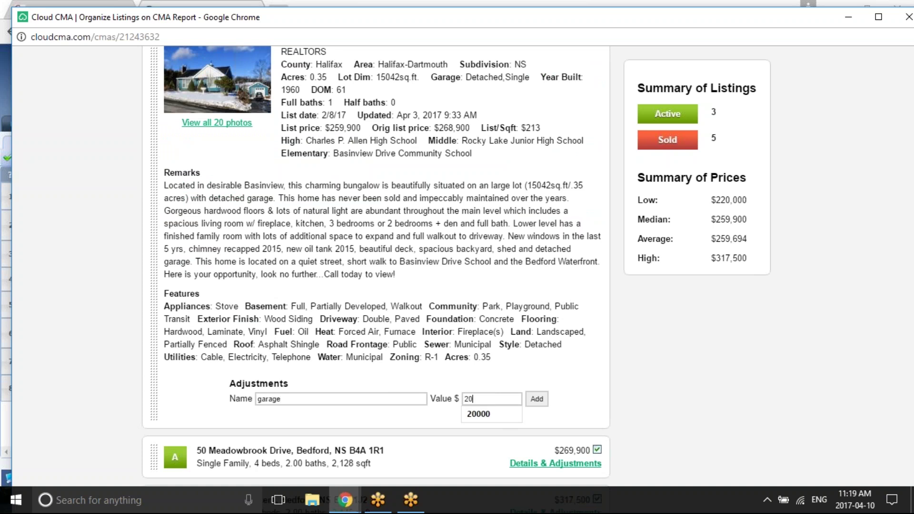
pyautogui.click(531, 402)
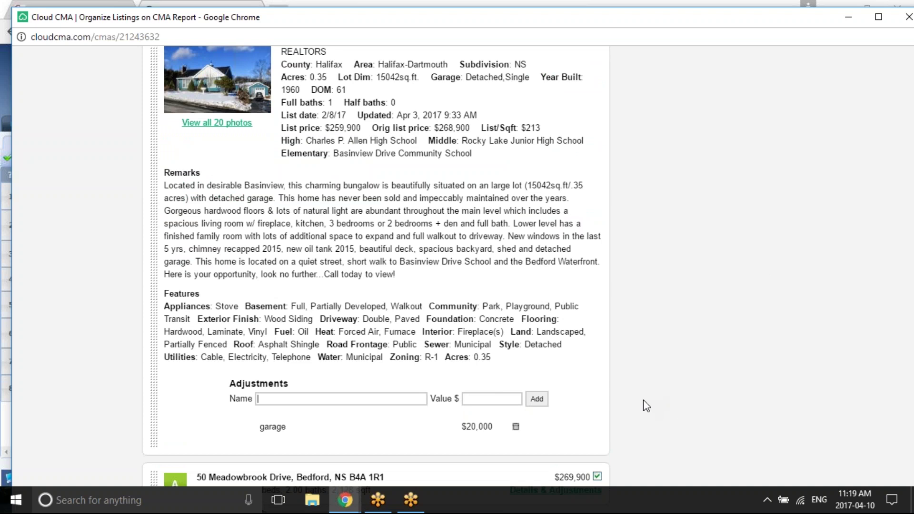
pyautogui.scroll(2, 714, 402)
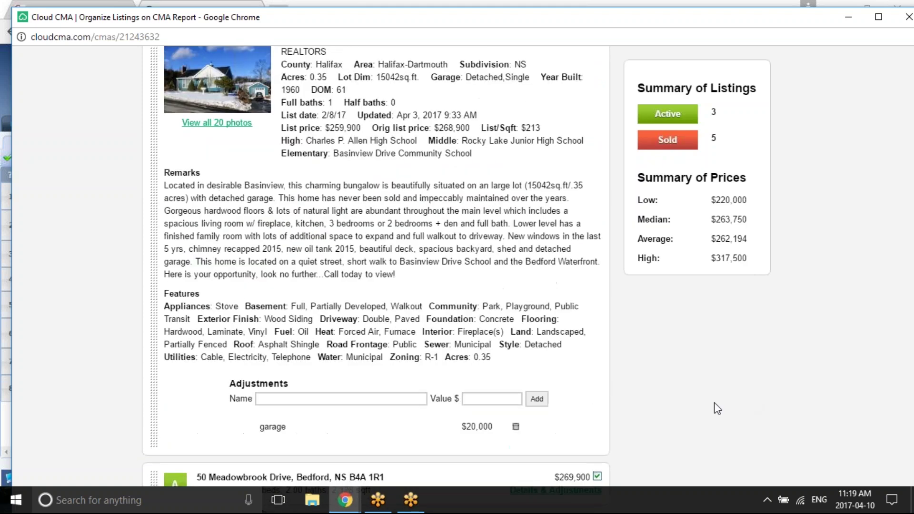
pyautogui.scroll(-1, 476, 391)
pyautogui.scroll(6, 630, 399)
pyautogui.scroll(1, 630, 404)
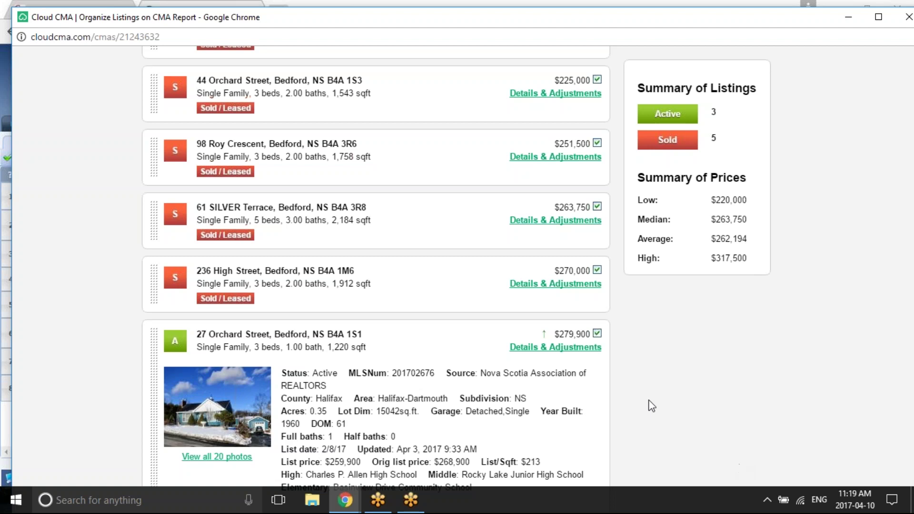
pyautogui.scroll(-3, 649, 402)
pyautogui.scroll(-2, 673, 384)
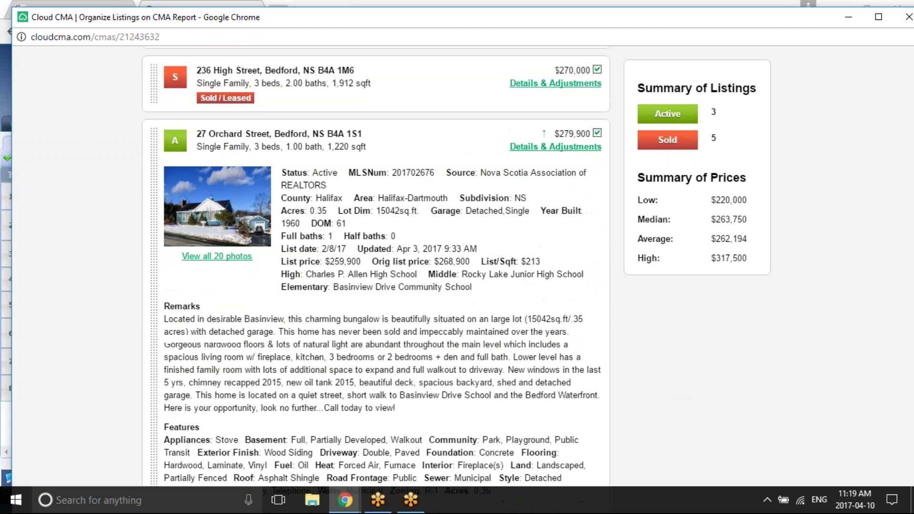
pyautogui.scroll(10, 717, 410)
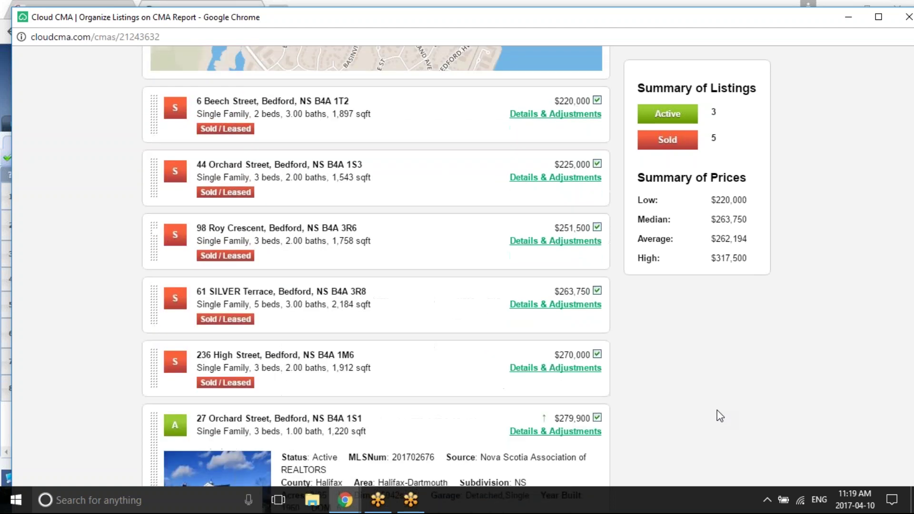
pyautogui.scroll(10, 717, 410)
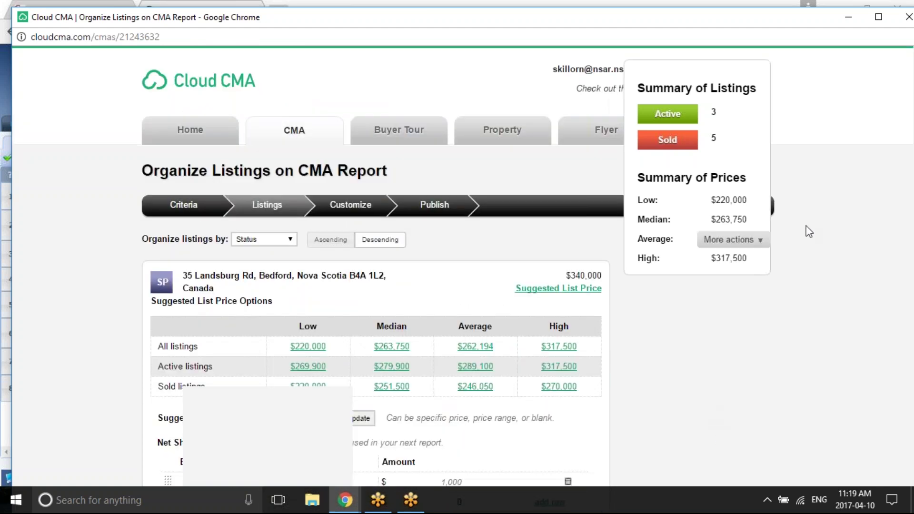
# Review the customized report pages, then publish the CMA report.
pyautogui.click(714, 179)
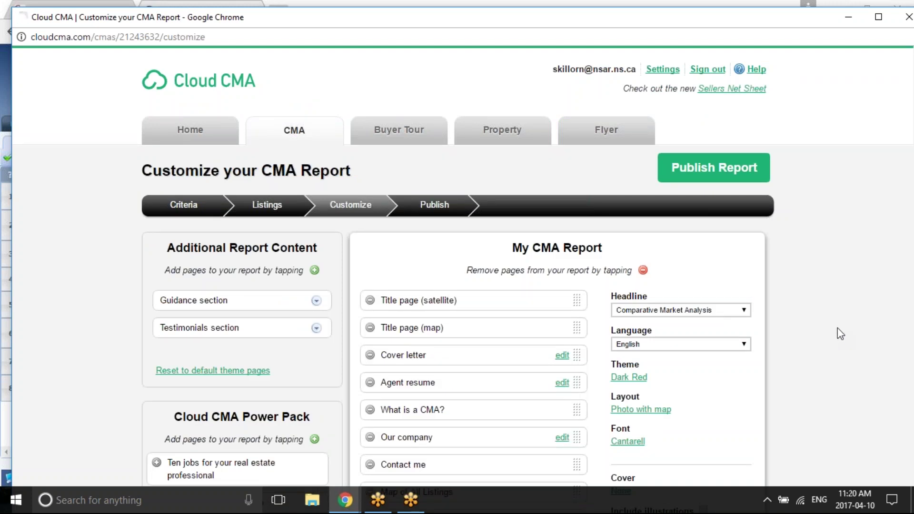
pyautogui.scroll(-4, 840, 334)
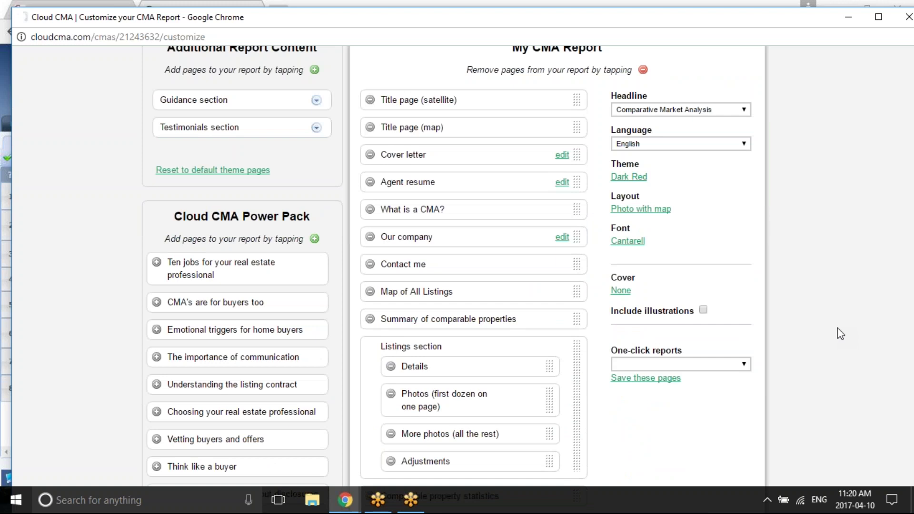
pyautogui.scroll(-4, 840, 336)
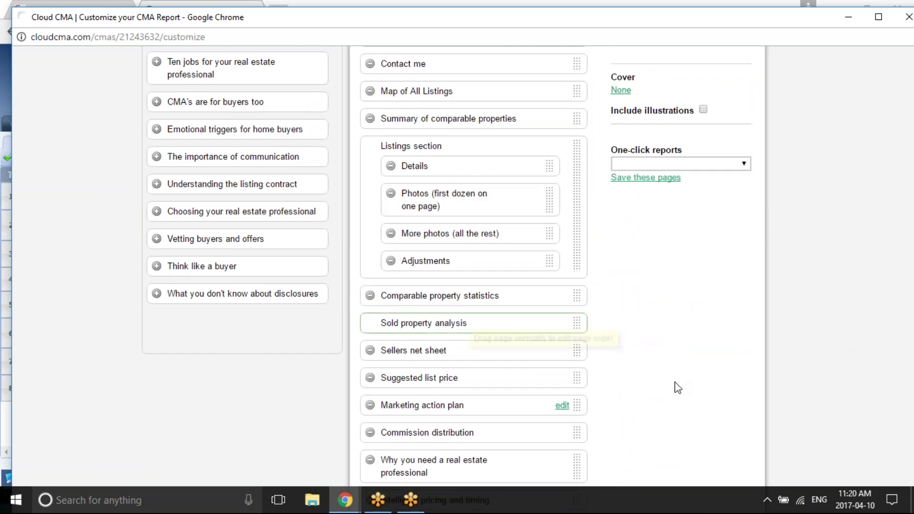
pyautogui.scroll(-8, 679, 386)
pyautogui.scroll(7, 680, 385)
pyautogui.scroll(10, 680, 384)
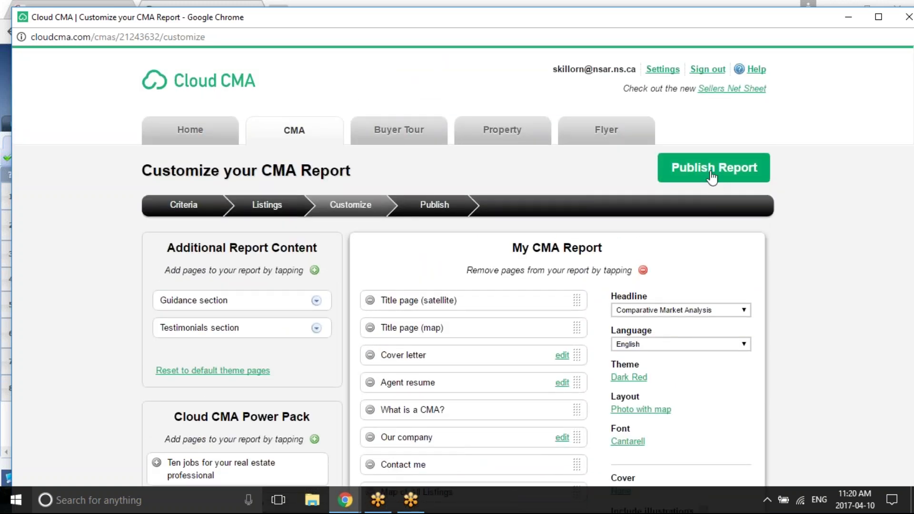
pyautogui.click(712, 176)
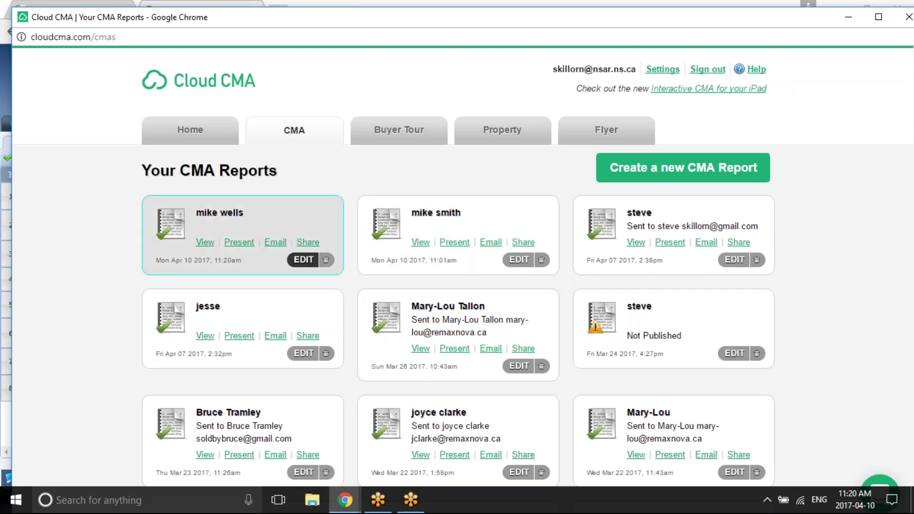
# Check the new report's email options, then permanently delete that report.
pyautogui.click(276, 243)
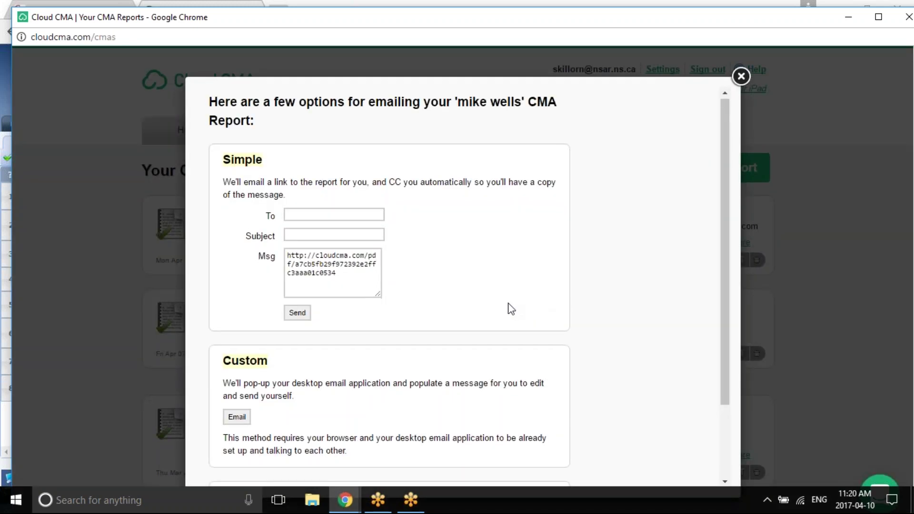
pyautogui.scroll(-2, 511, 307)
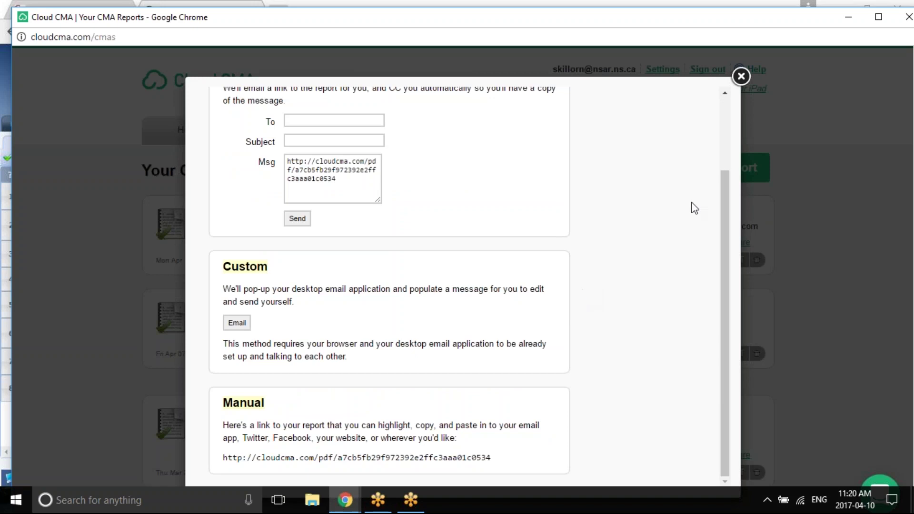
pyautogui.click(726, 110)
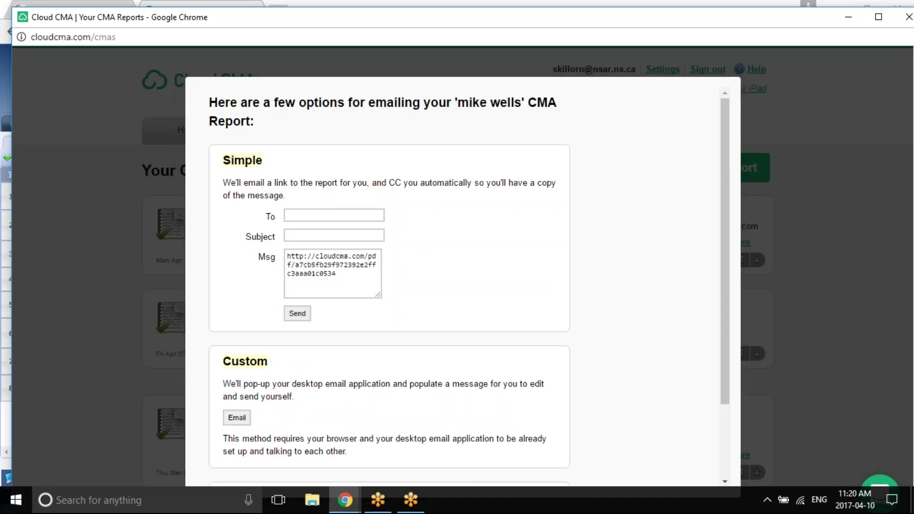
pyautogui.click(741, 76)
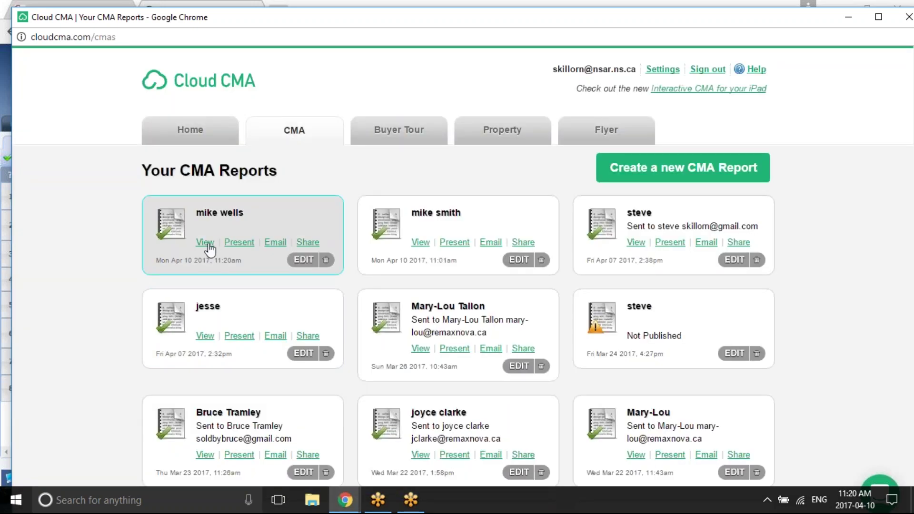
pyautogui.click(327, 261)
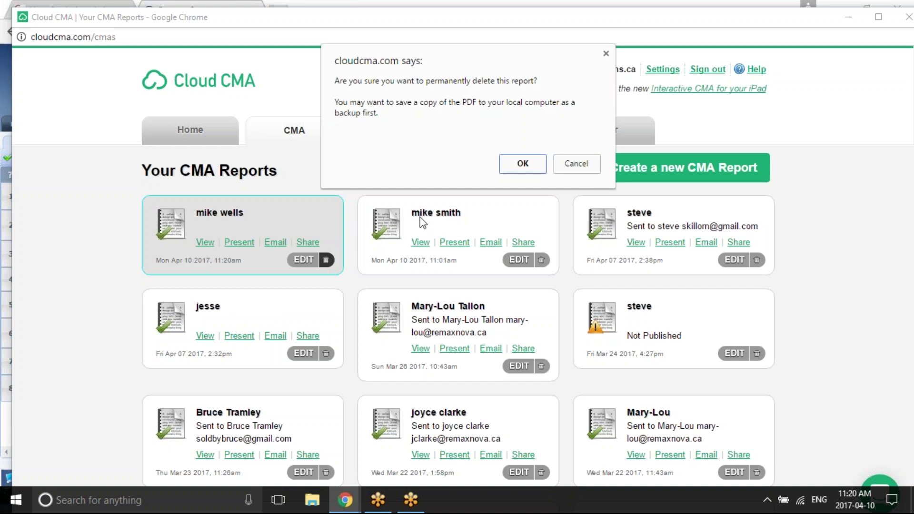
pyautogui.click(528, 164)
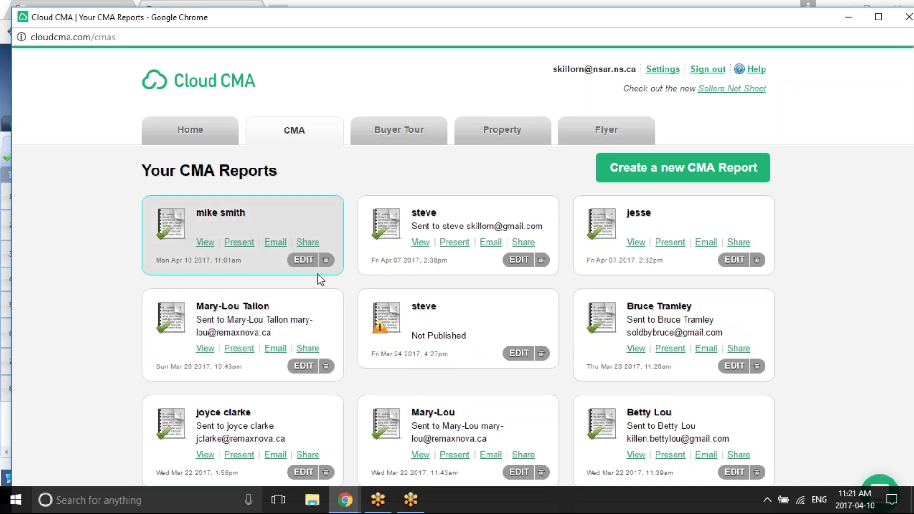
# Edit the older remaining report and go to its Listings step.
pyautogui.click(302, 260)
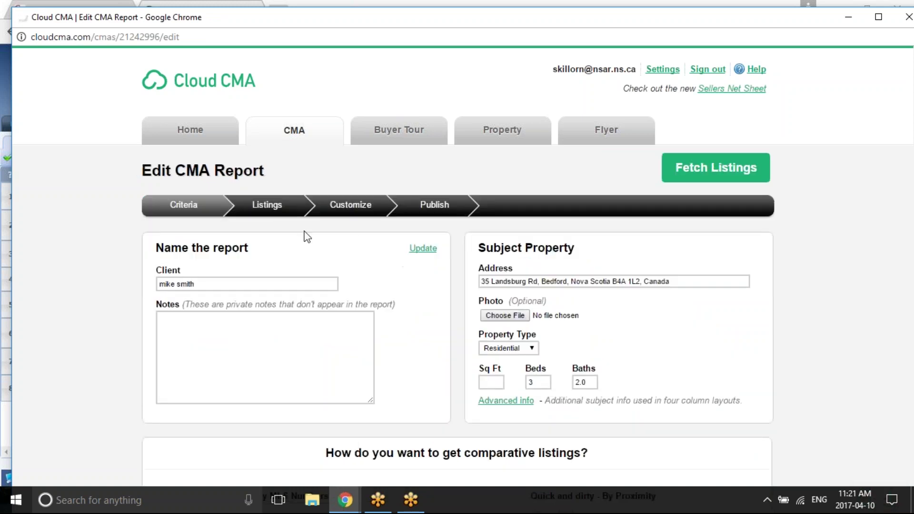
pyautogui.click(266, 206)
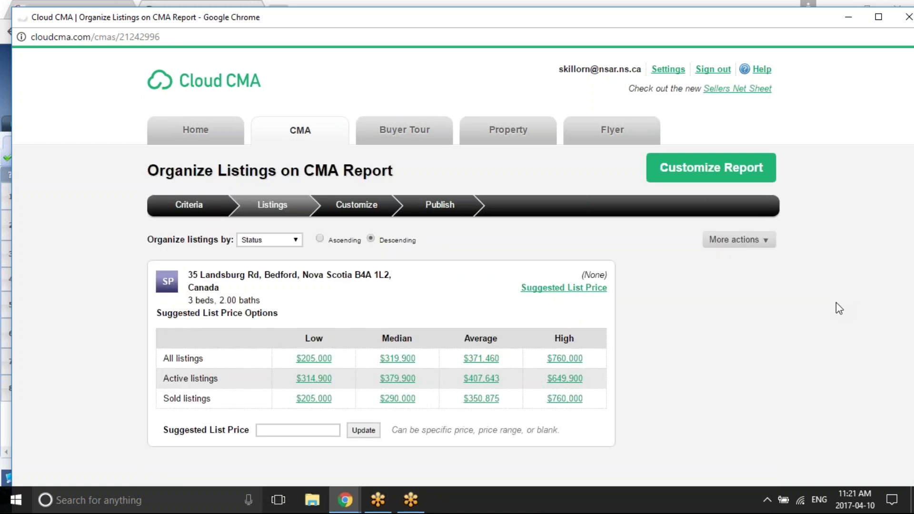
pyautogui.scroll(-1, 836, 302)
pyautogui.scroll(-1, 836, 303)
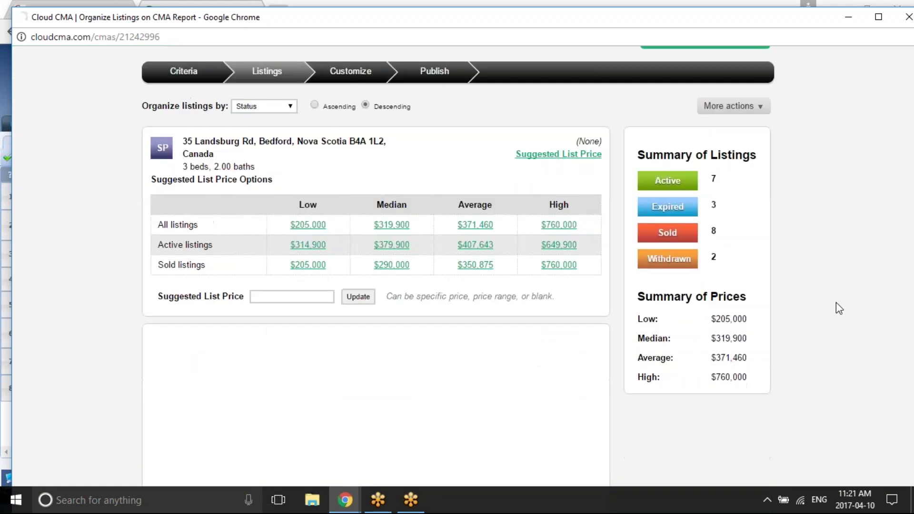
pyautogui.scroll(1, 739, 133)
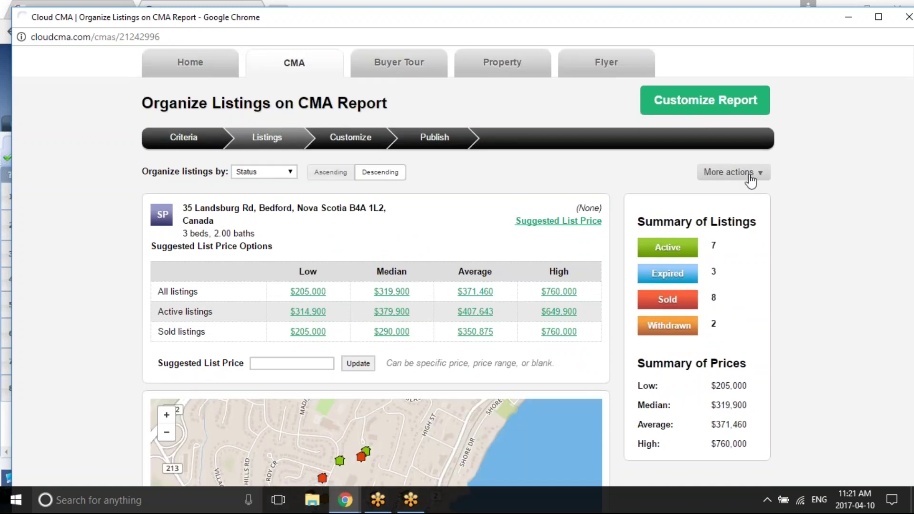
# Open More actions and browse the 20 comparables and price summary.
pyautogui.click(754, 179)
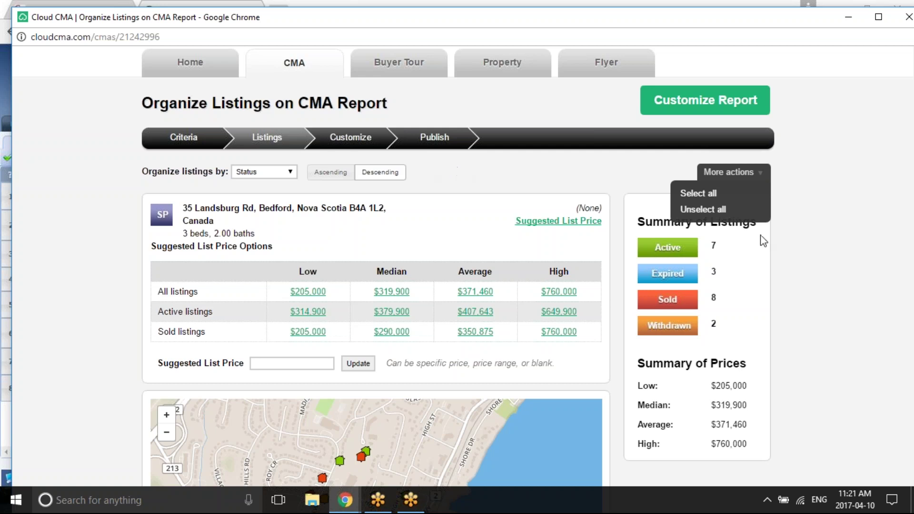
pyautogui.scroll(-15, 807, 269)
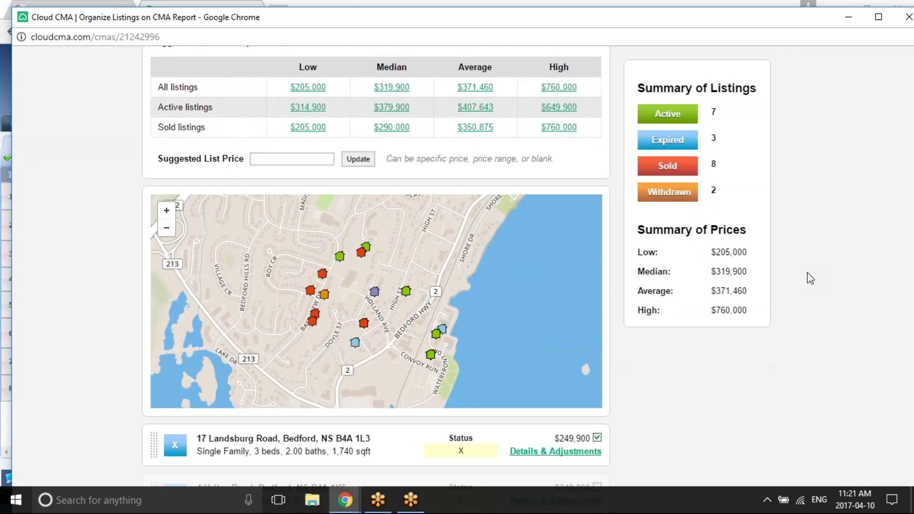
pyautogui.scroll(-15, 811, 281)
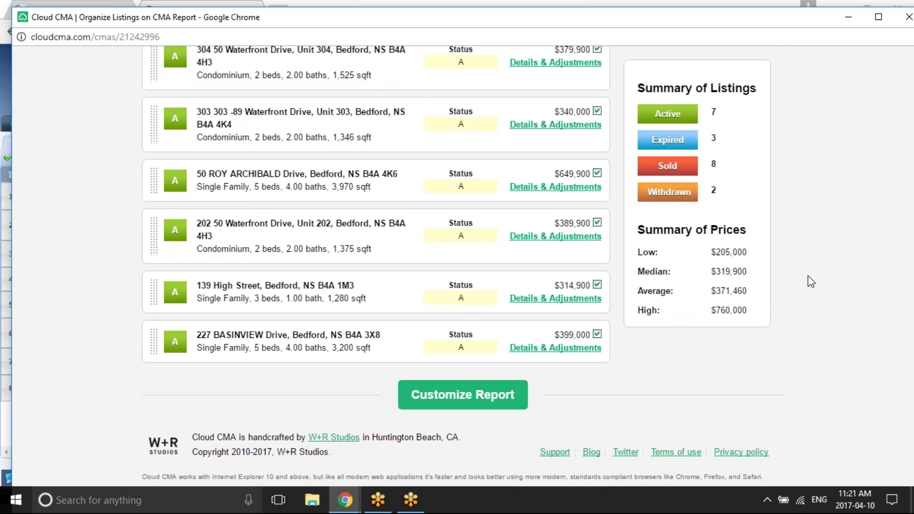
pyautogui.scroll(10, 801, 275)
pyautogui.scroll(15, 801, 275)
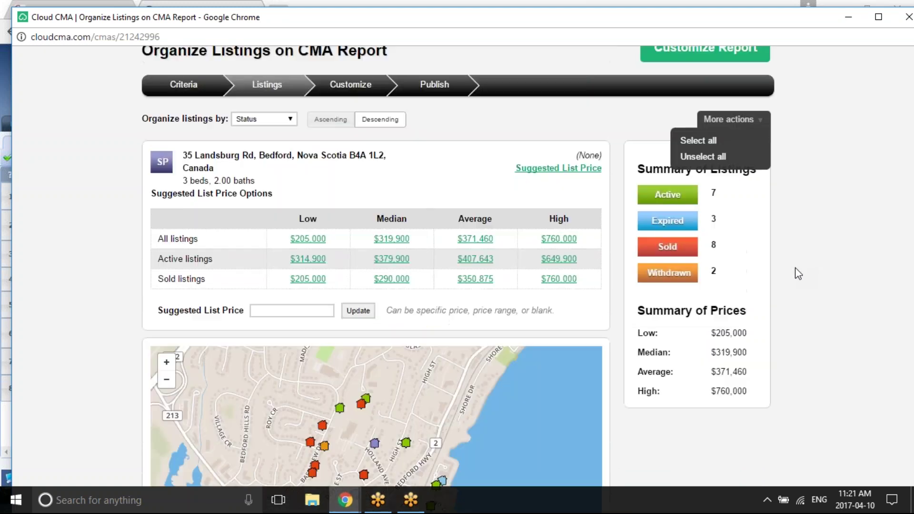
pyautogui.scroll(3, 797, 274)
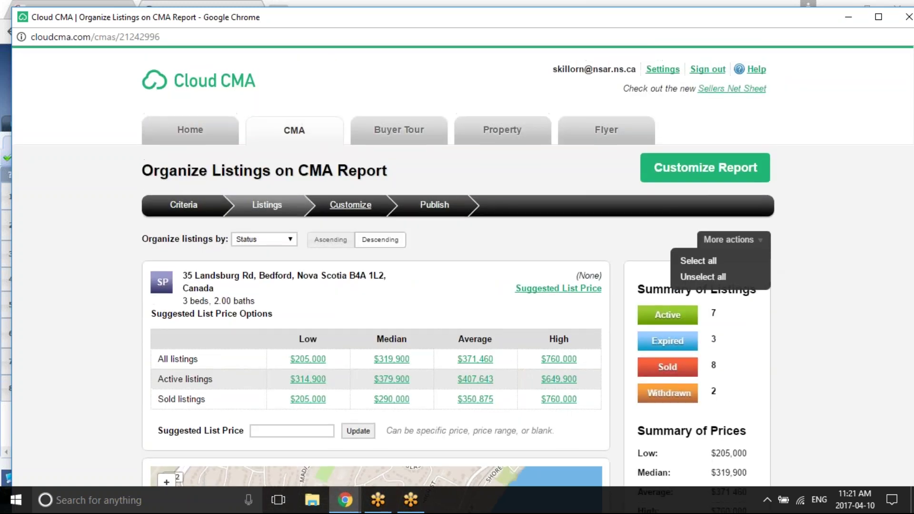
pyautogui.click(339, 213)
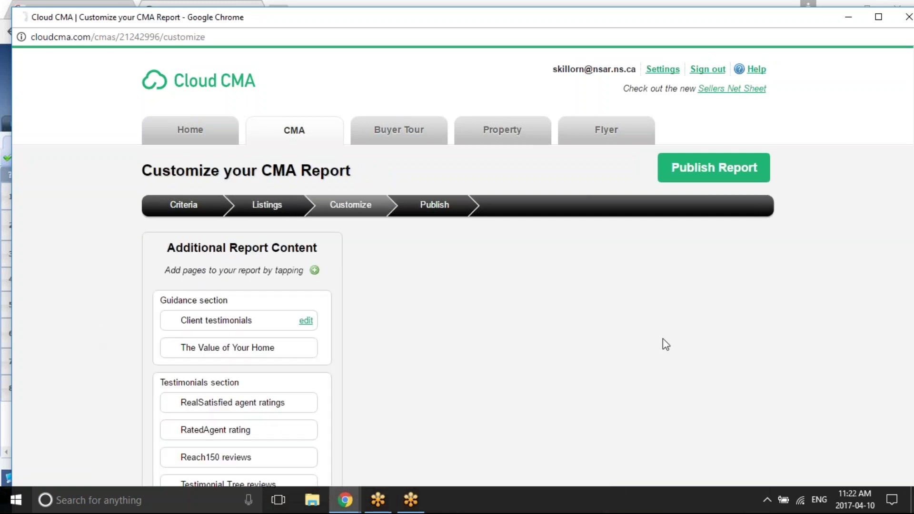
pyautogui.scroll(-3, 805, 316)
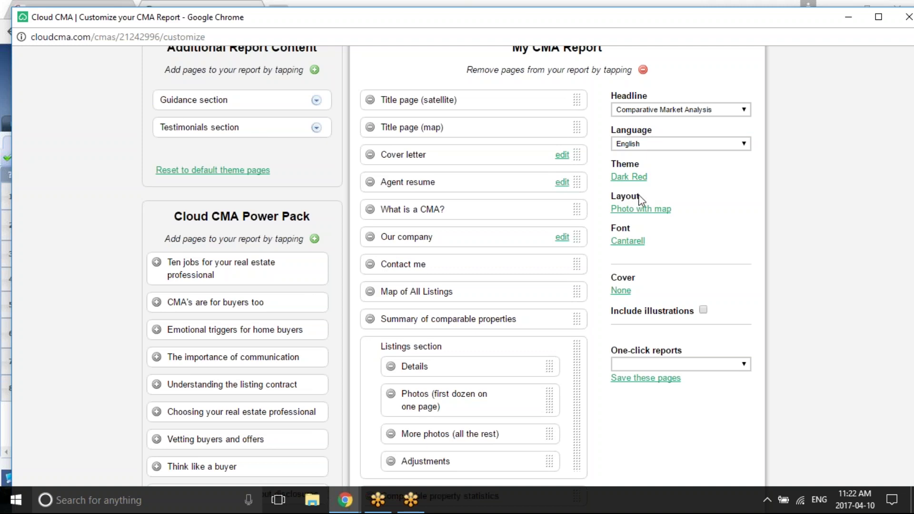
pyautogui.scroll(4, 633, 210)
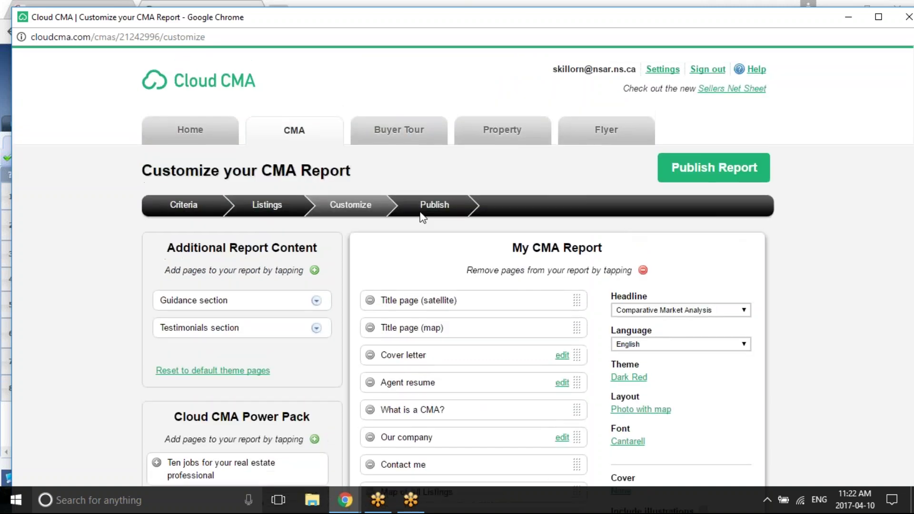
pyautogui.scroll(-4, 762, 238)
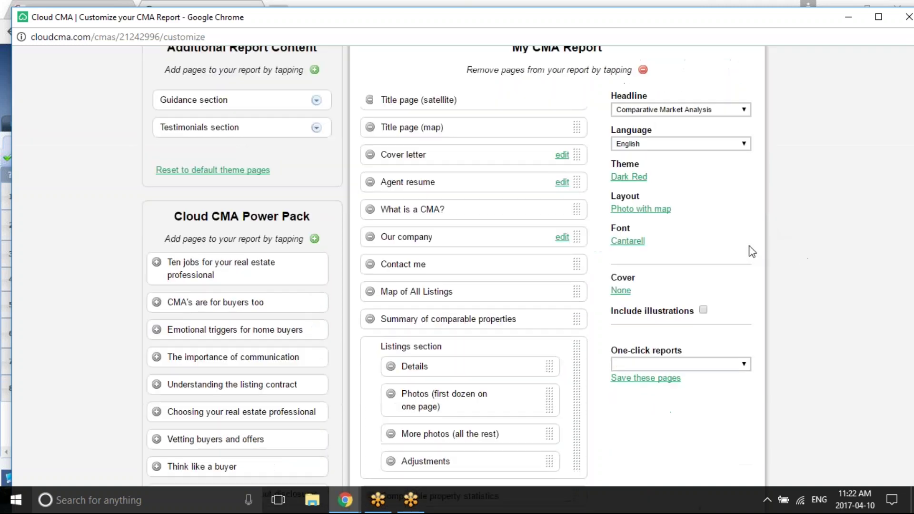
# Switch the report layout to 'Photo with max data' and publish the report.
pyautogui.click(653, 210)
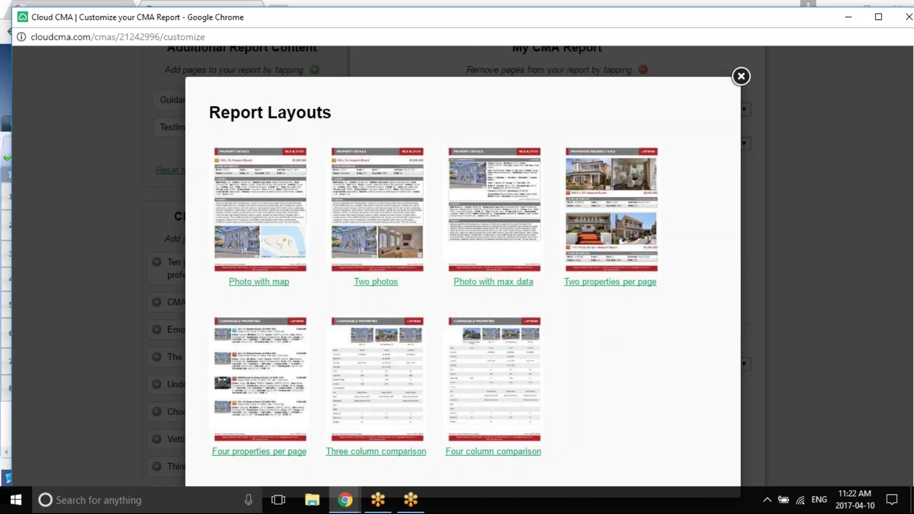
pyautogui.scroll(-2, 610, 369)
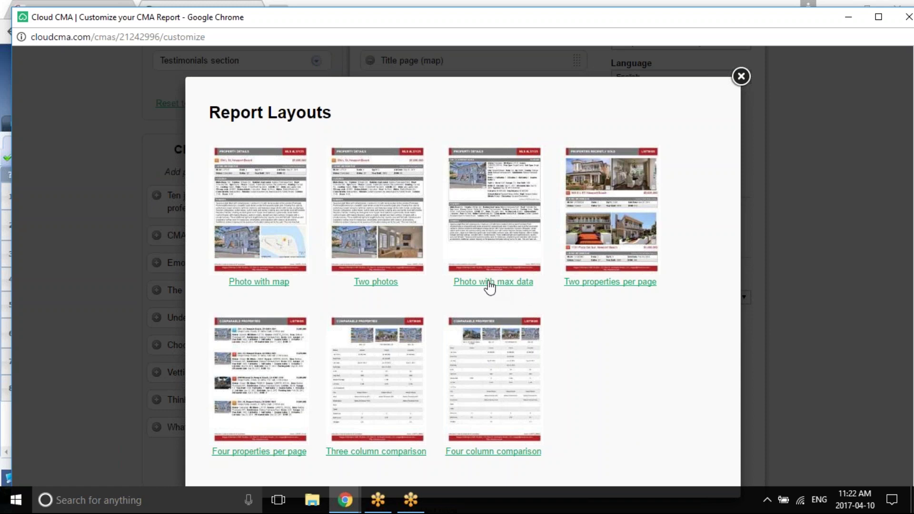
pyautogui.click(489, 283)
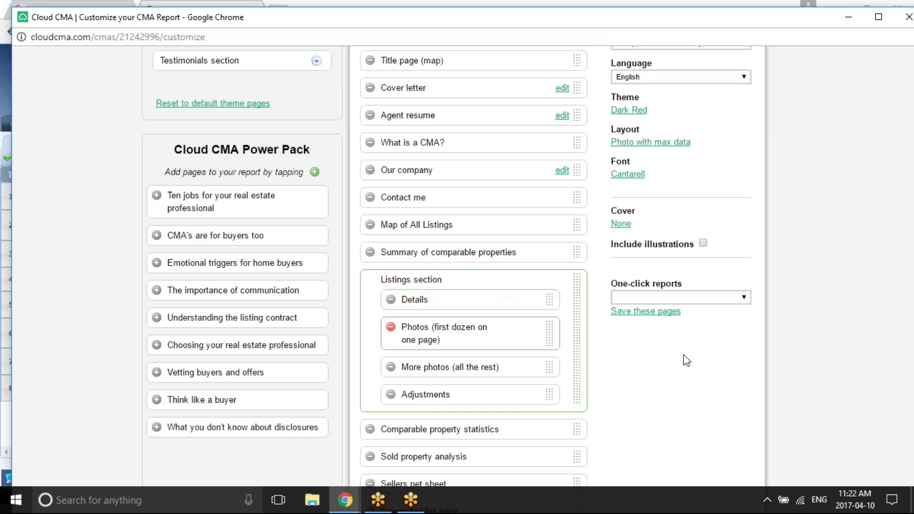
pyautogui.scroll(-2, 681, 380)
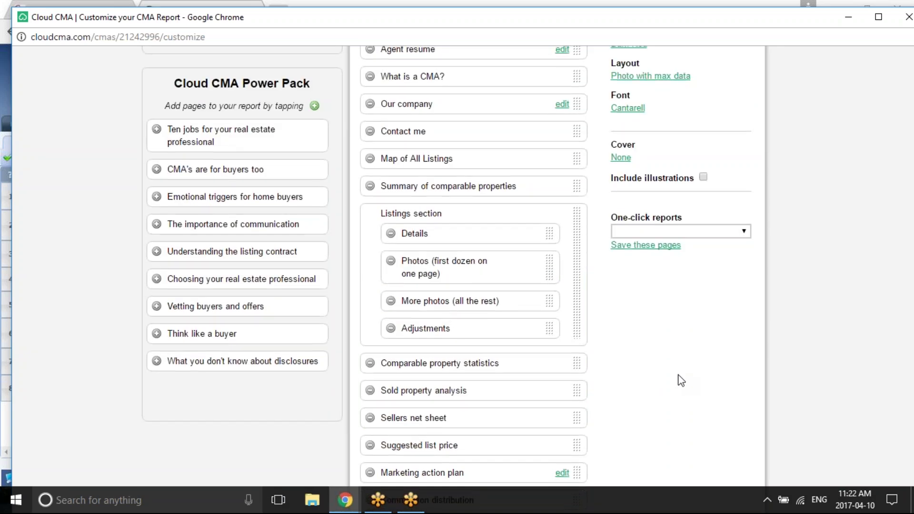
pyautogui.scroll(6, 681, 379)
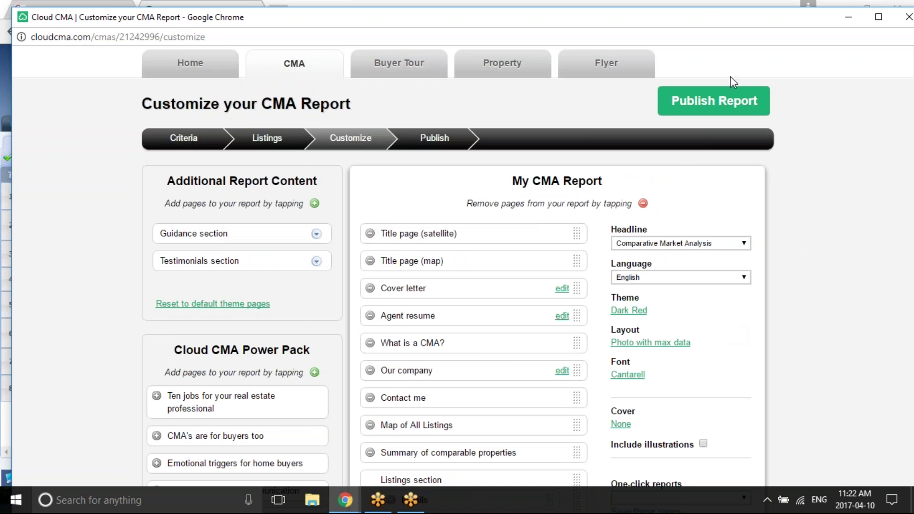
pyautogui.click(727, 113)
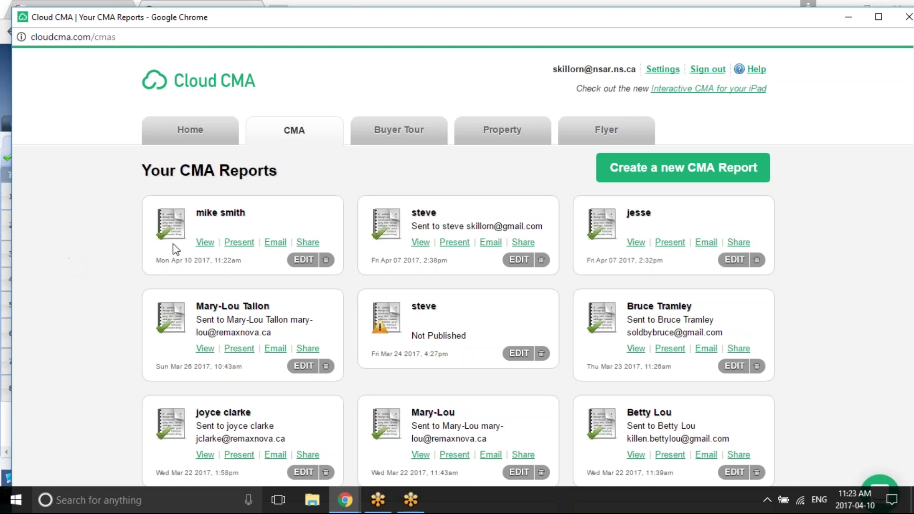
# Present the newest report from its card, opening the Comparative Market Analysis cover slide.
pyautogui.click(233, 243)
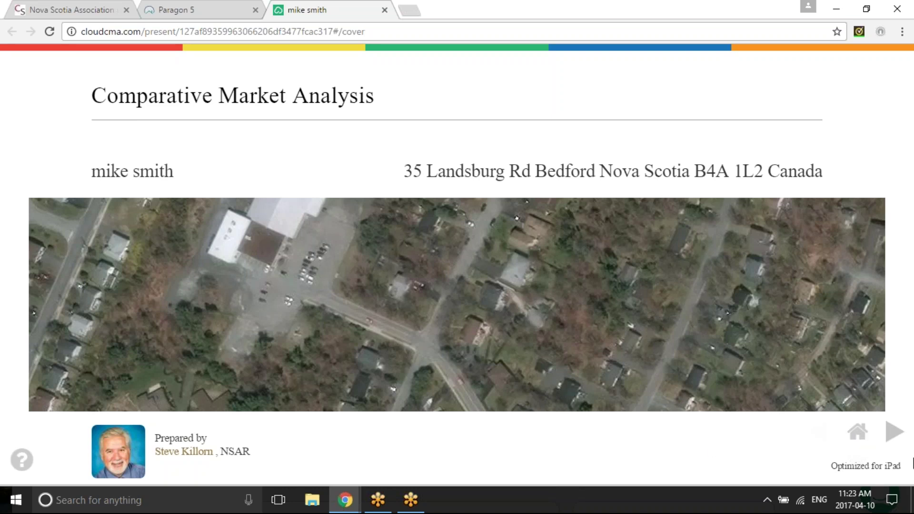
pyautogui.click(807, 439)
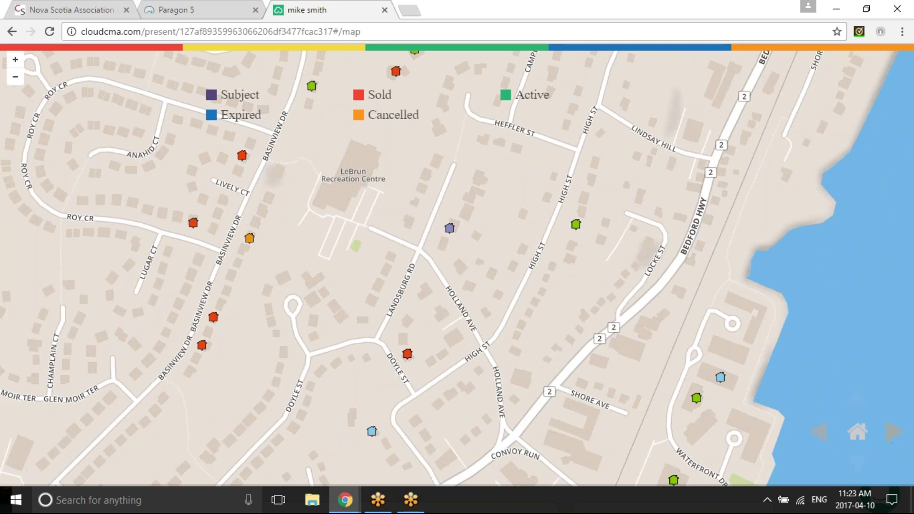
pyautogui.click(889, 433)
pyautogui.click(890, 433)
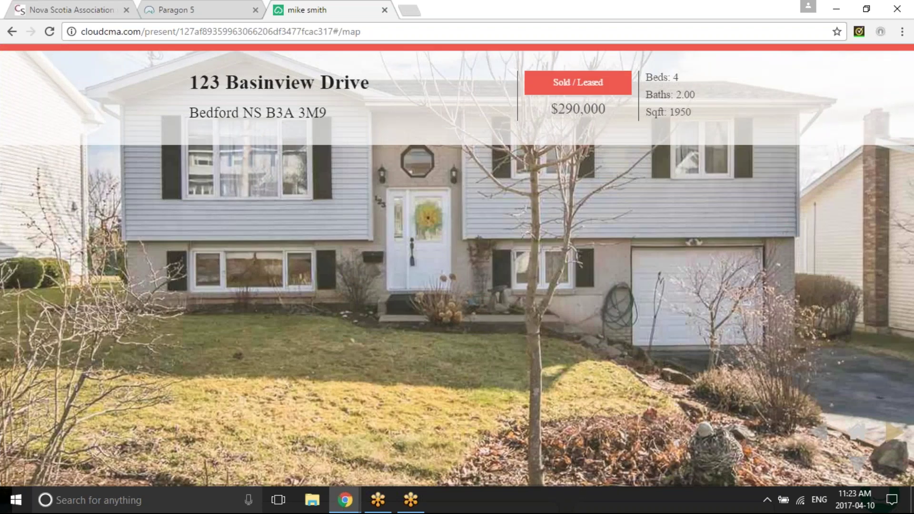
pyautogui.click(890, 433)
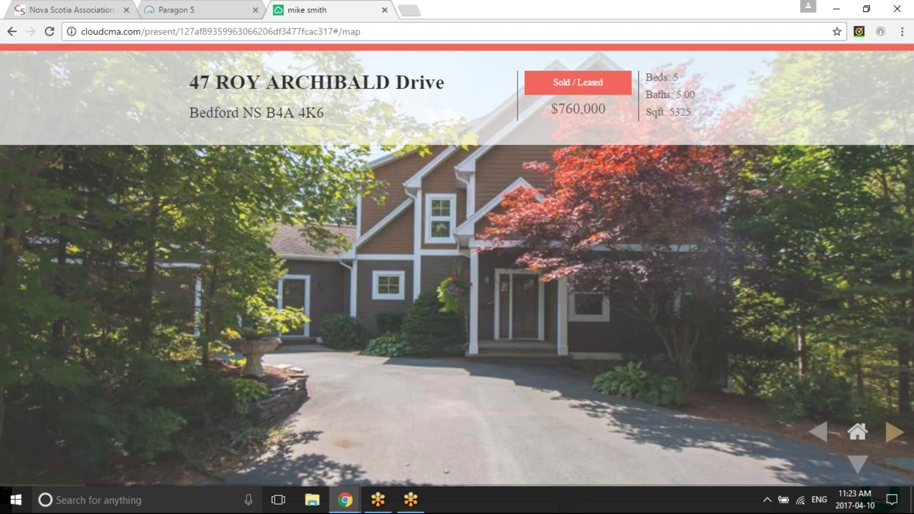
pyautogui.click(889, 434)
pyautogui.click(889, 433)
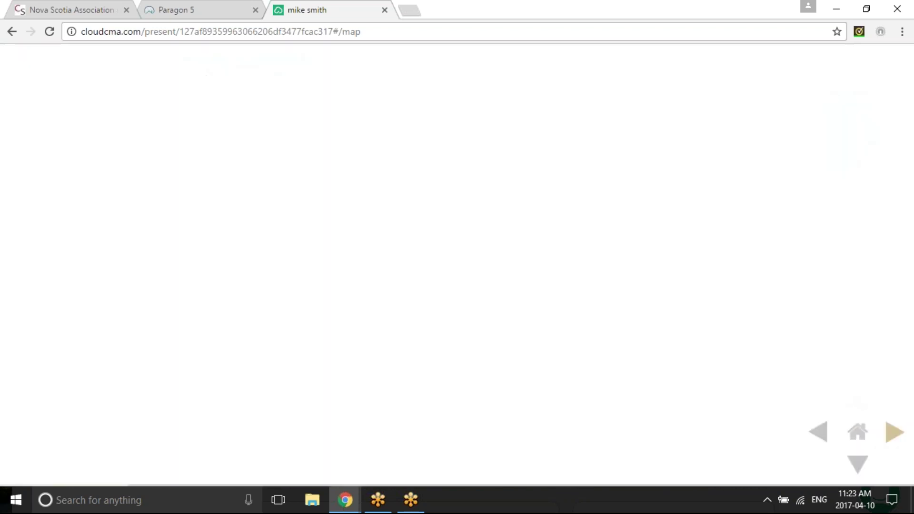
pyautogui.press('Right')
pyautogui.press('Right')
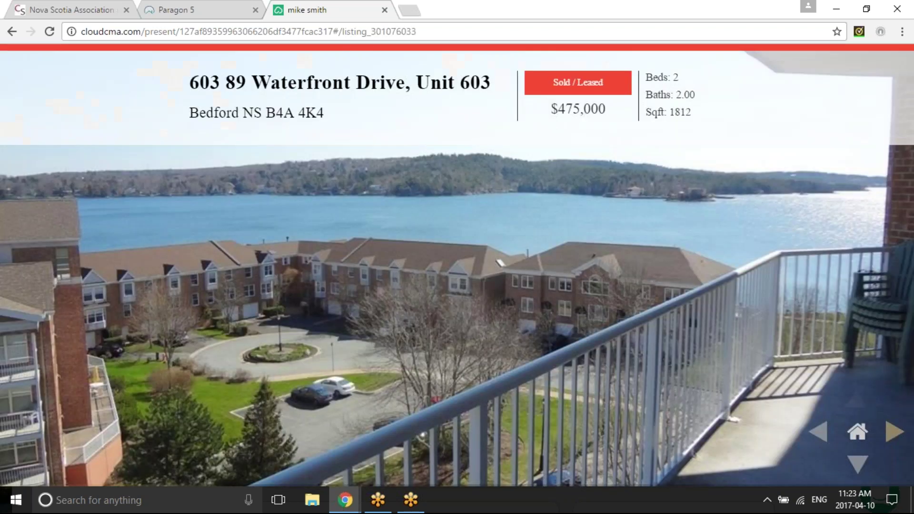
pyautogui.press('Right')
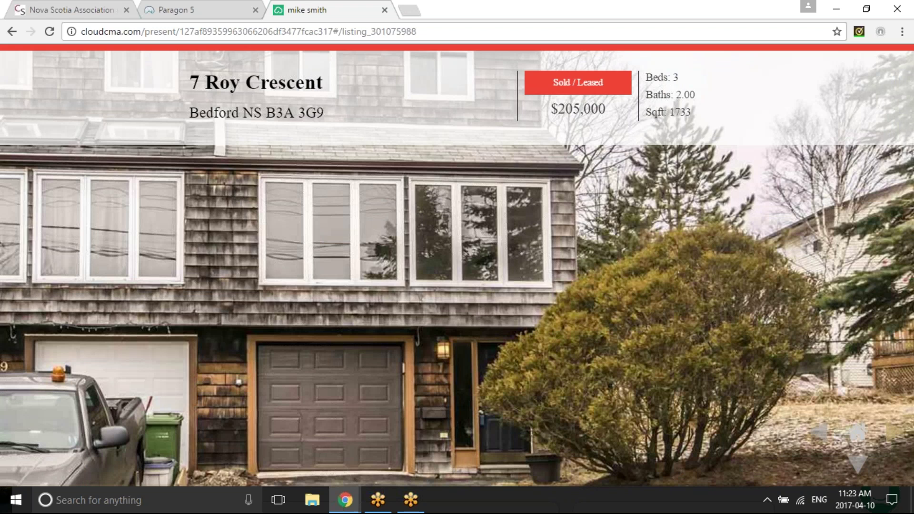
pyautogui.press('Right')
pyautogui.press('Right')
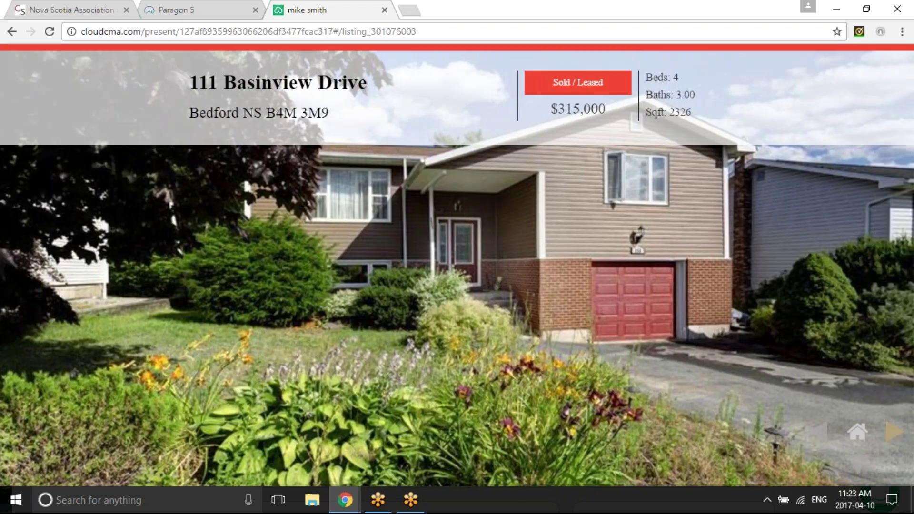
pyautogui.click(857, 464)
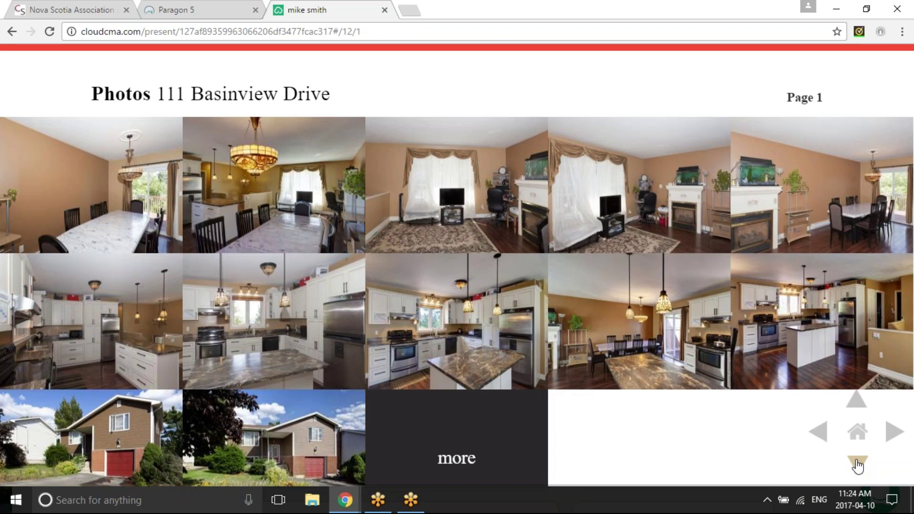
pyautogui.click(858, 464)
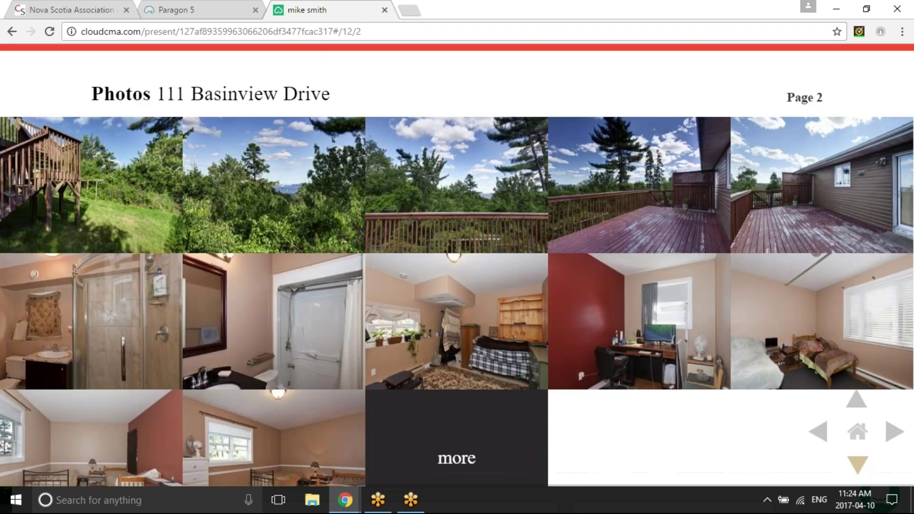
pyautogui.click(857, 464)
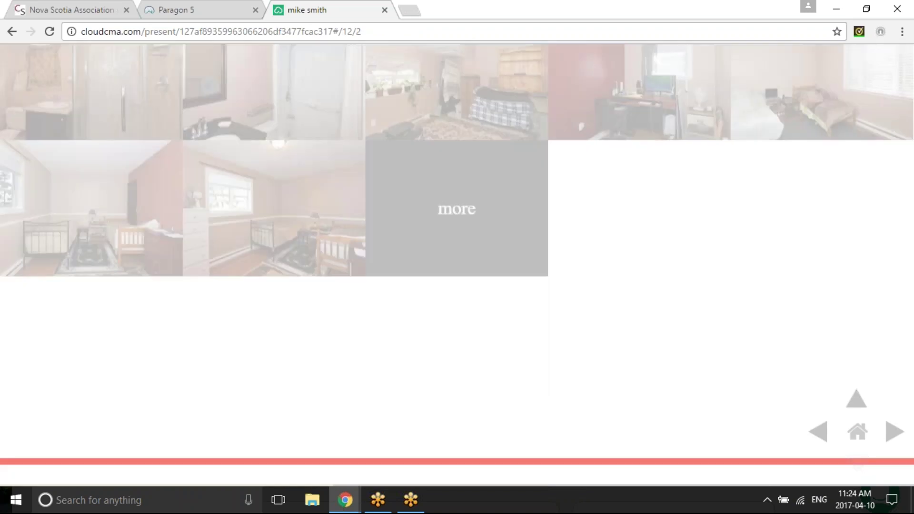
pyautogui.click(856, 400)
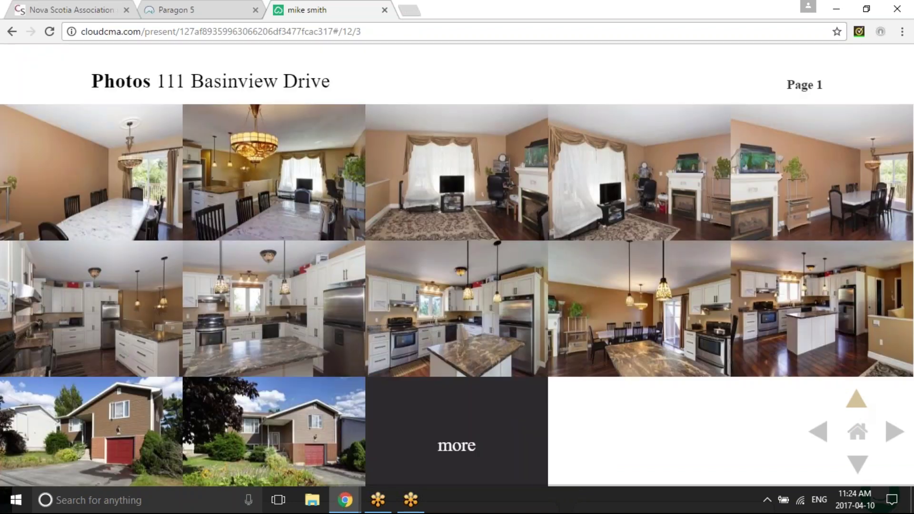
pyautogui.click(858, 403)
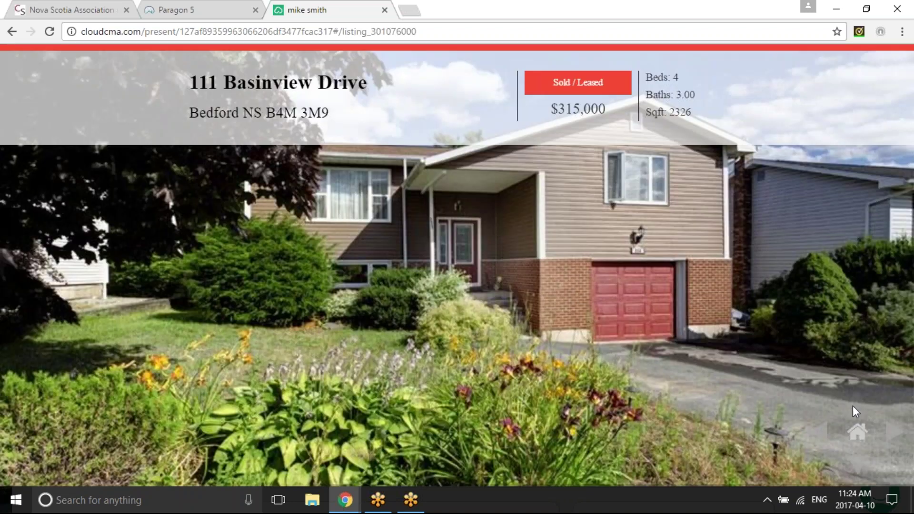
pyautogui.click(890, 435)
pyautogui.click(890, 434)
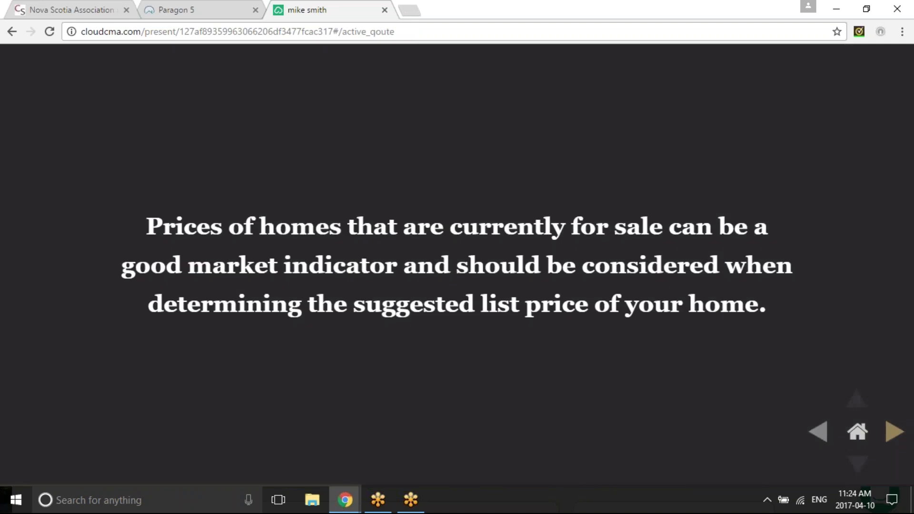
pyautogui.press('Right')
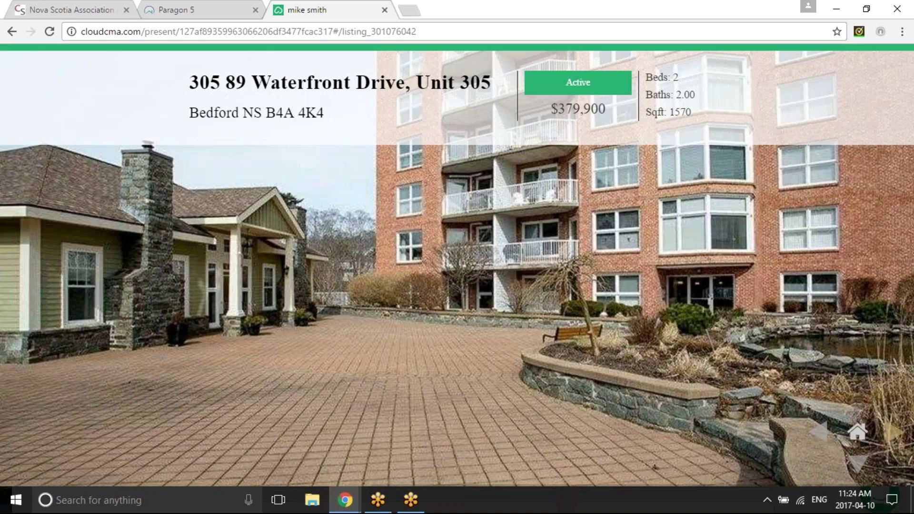
pyautogui.press('Right')
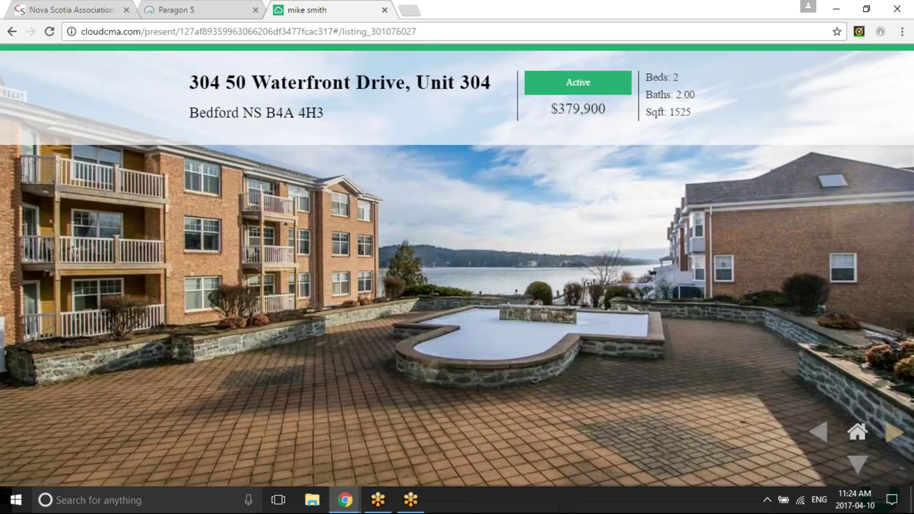
pyautogui.press('Right')
pyautogui.press('Right')
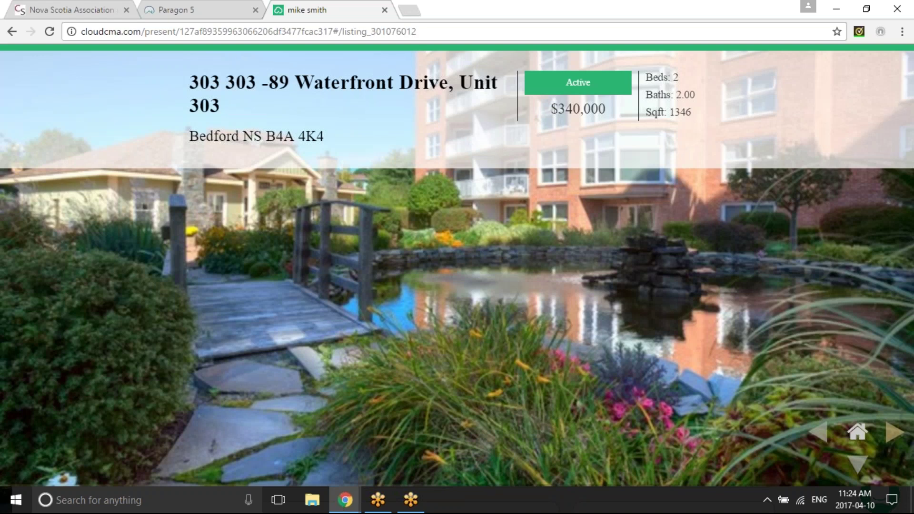
pyautogui.press('Right')
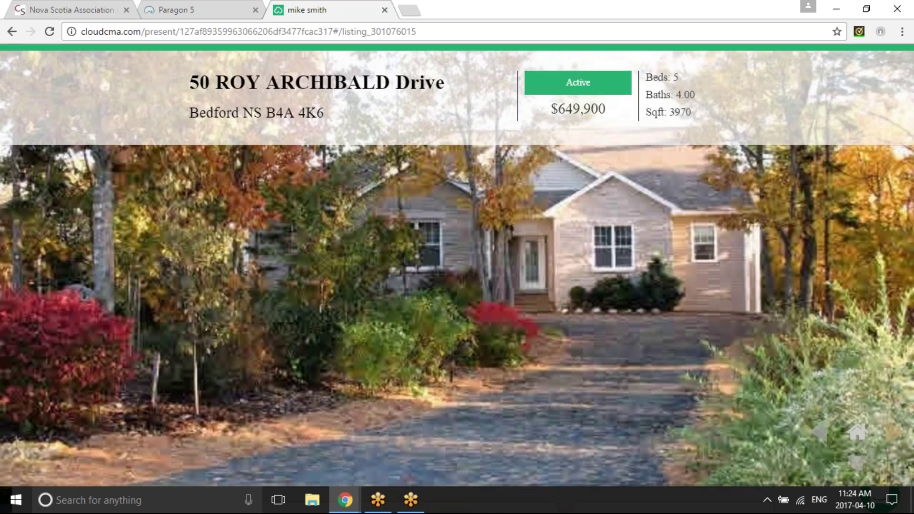
pyautogui.press('Right')
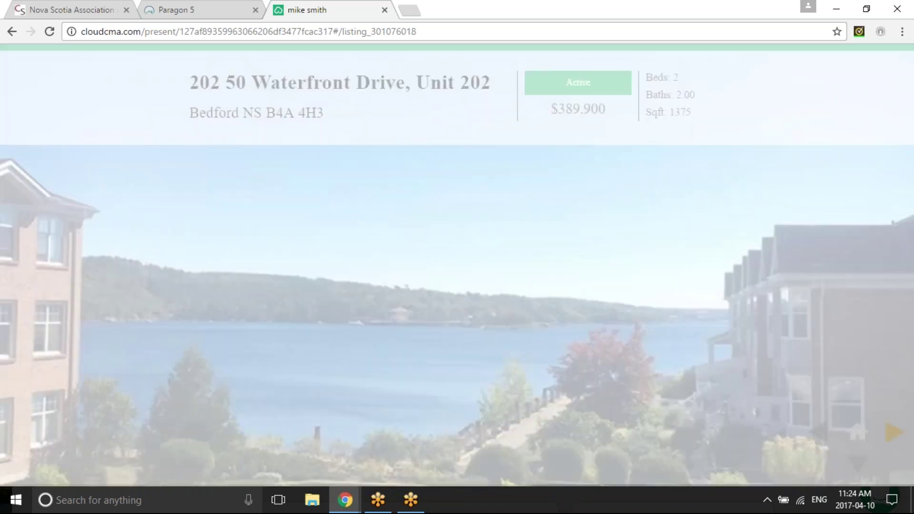
pyautogui.press('Right')
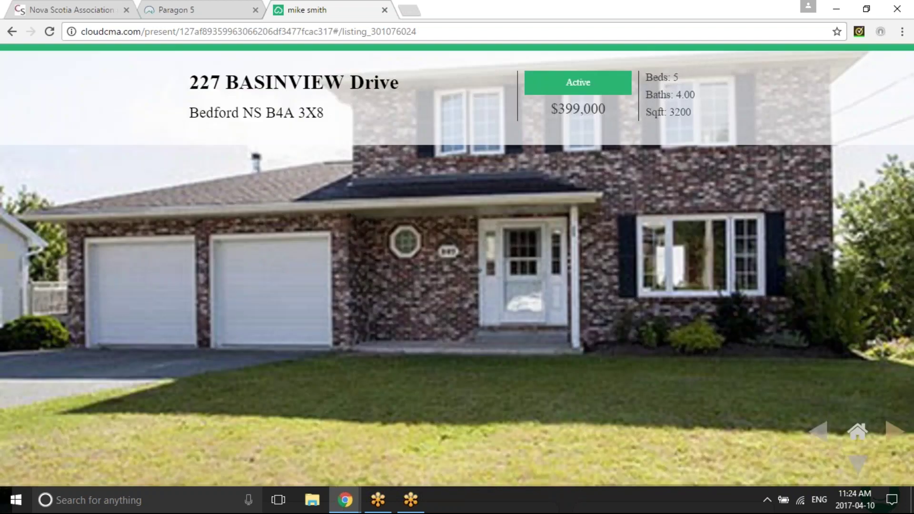
pyautogui.press('Right')
pyautogui.press('Right')
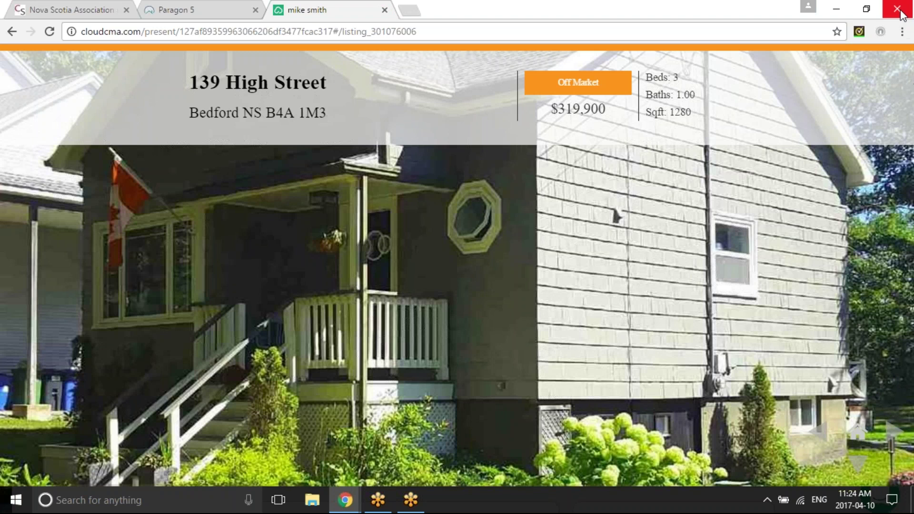
# Close the presentation and open the Actions menu for the eight checked listings.
pyautogui.click(385, 9)
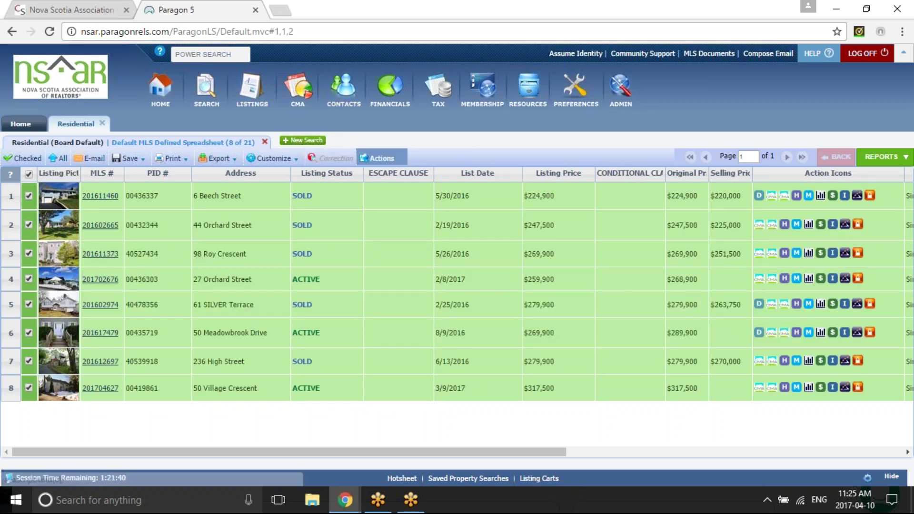
pyautogui.click(380, 158)
pyautogui.click(403, 358)
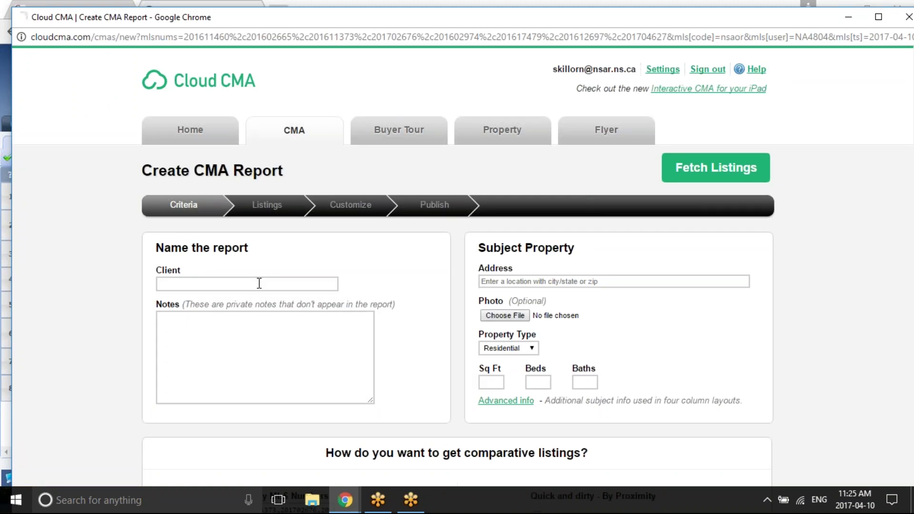
pyautogui.click(510, 283)
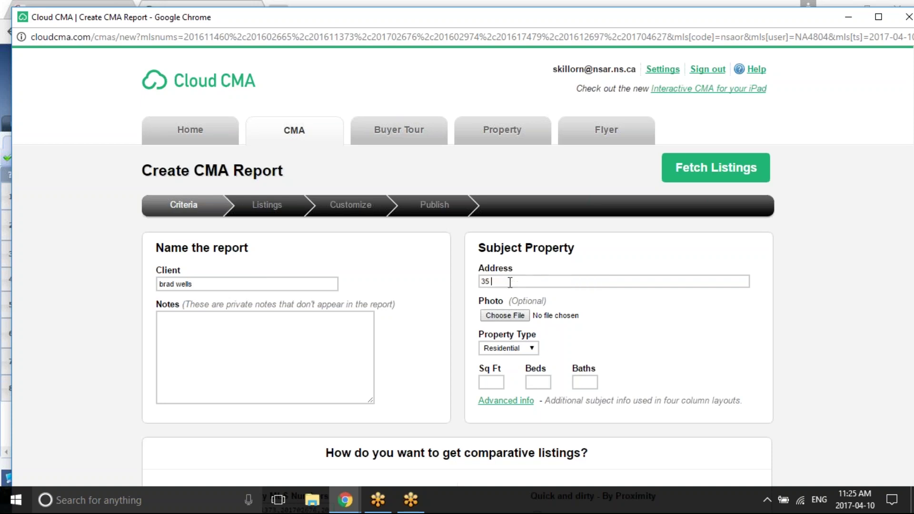
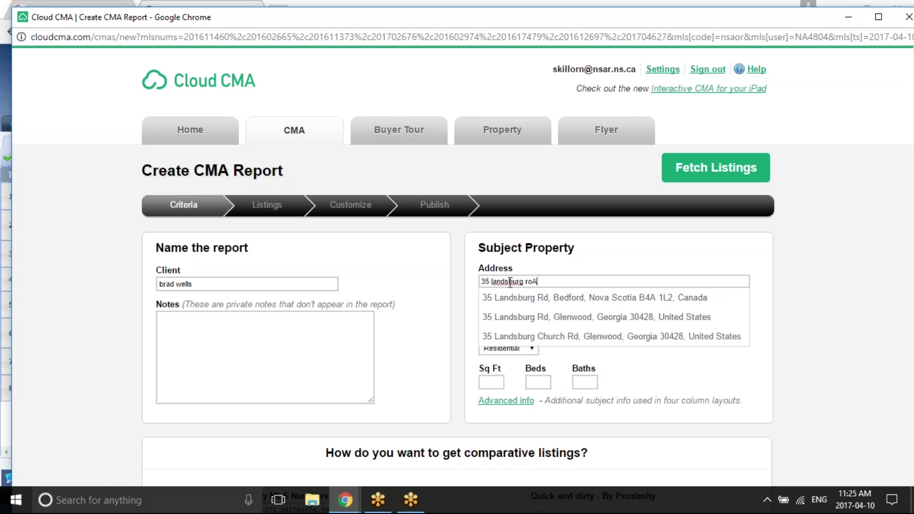
pyautogui.press('capslock')
pyautogui.click(570, 307)
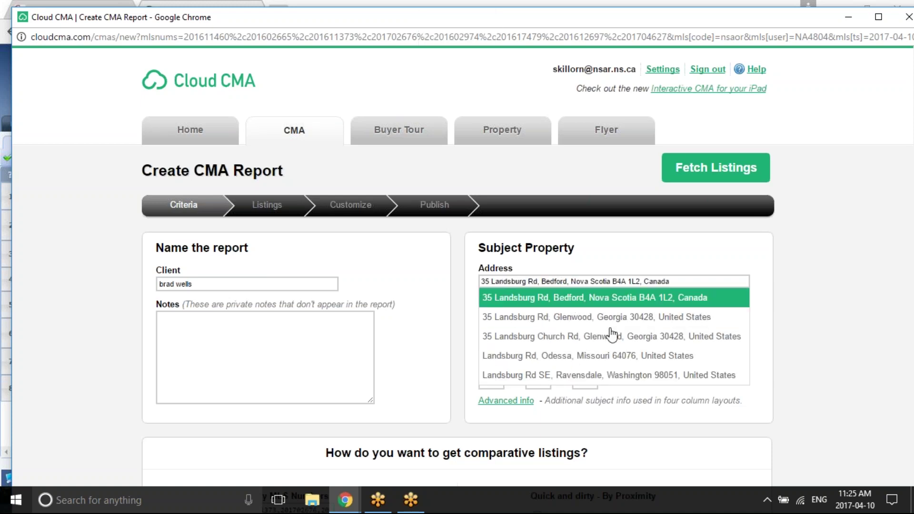
pyautogui.click(633, 304)
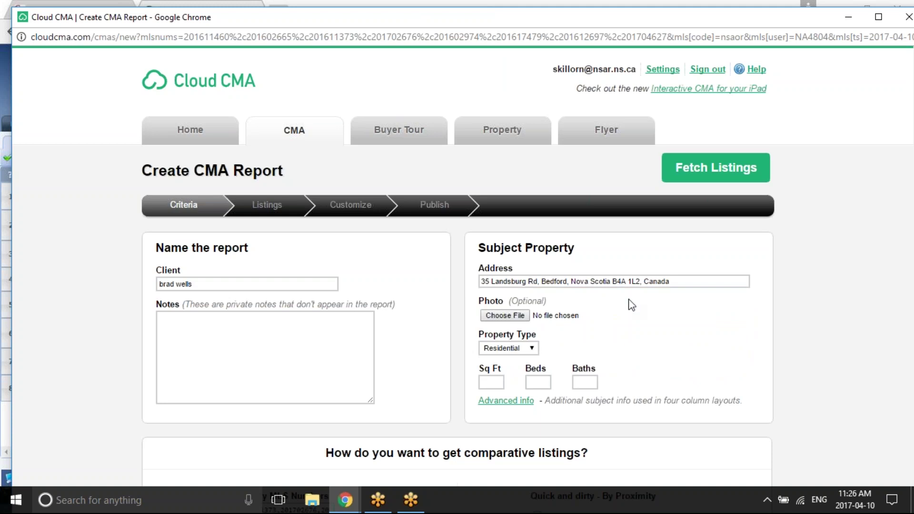
# Attach house1.PNG as the subject property photo.
pyautogui.click(524, 317)
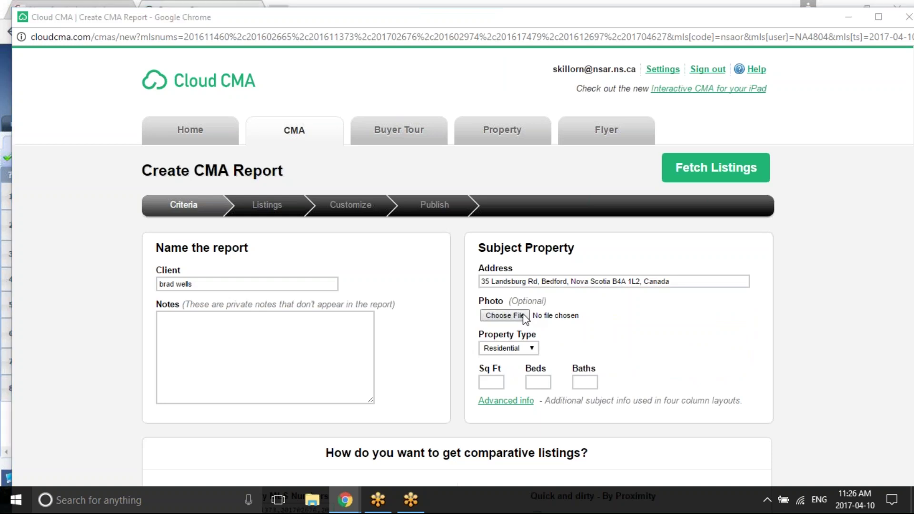
pyautogui.click(412, 236)
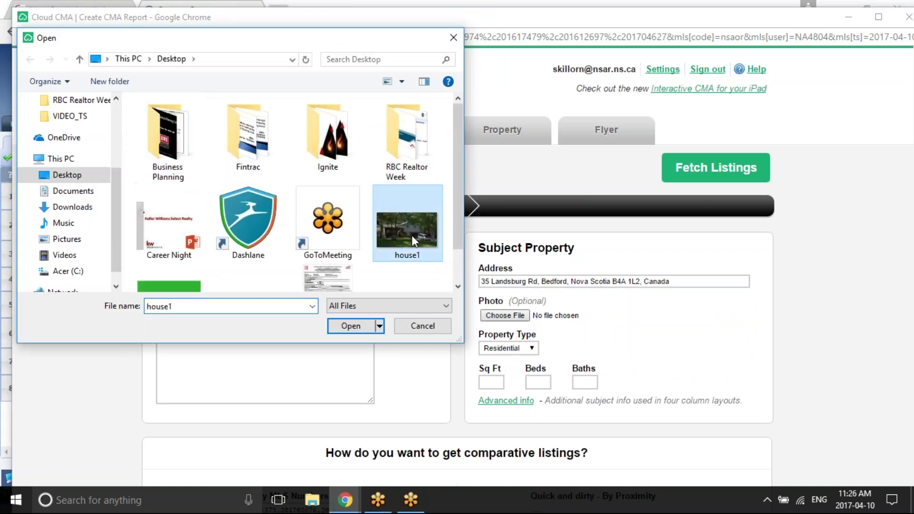
pyautogui.doubleClick(412, 235)
# Fetch the comparables (3 active, 5 sold, $220,000–$317,500) and continue to report customization.
pyautogui.scroll(-7, 491, 348)
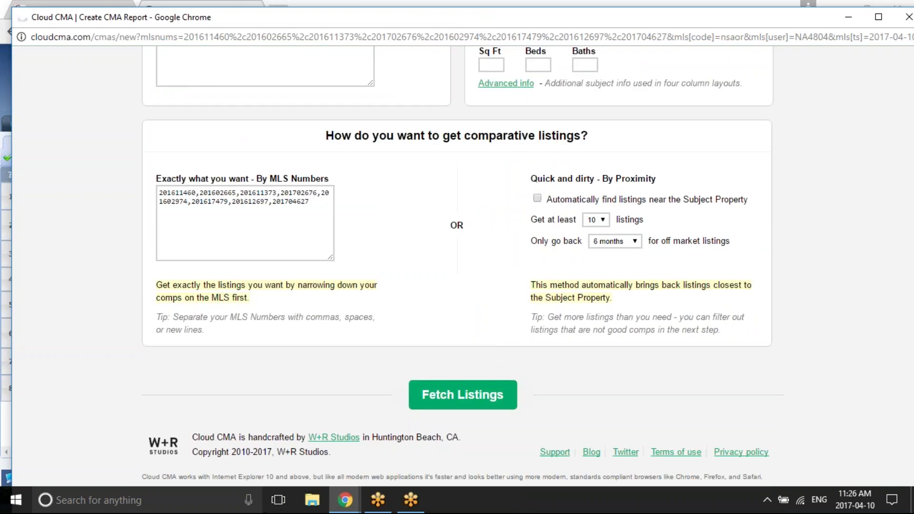
pyautogui.click(463, 395)
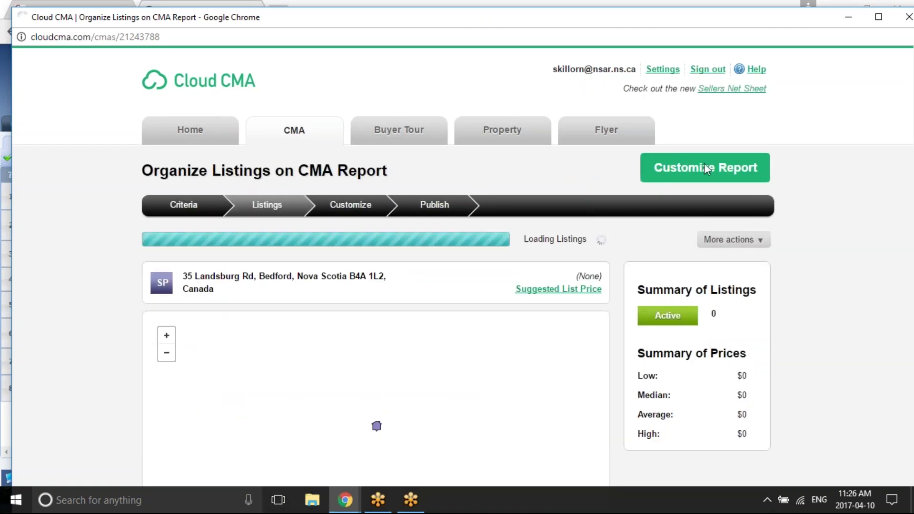
pyautogui.click(704, 168)
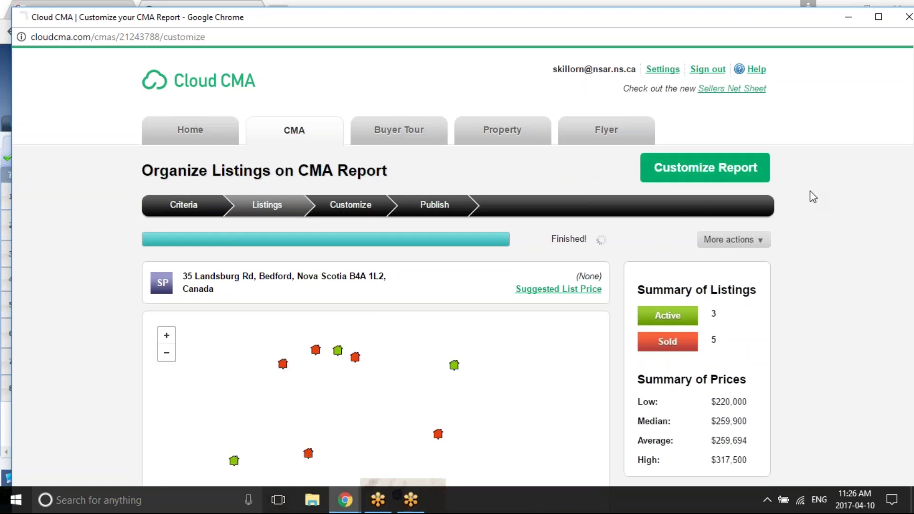
pyautogui.click(701, 167)
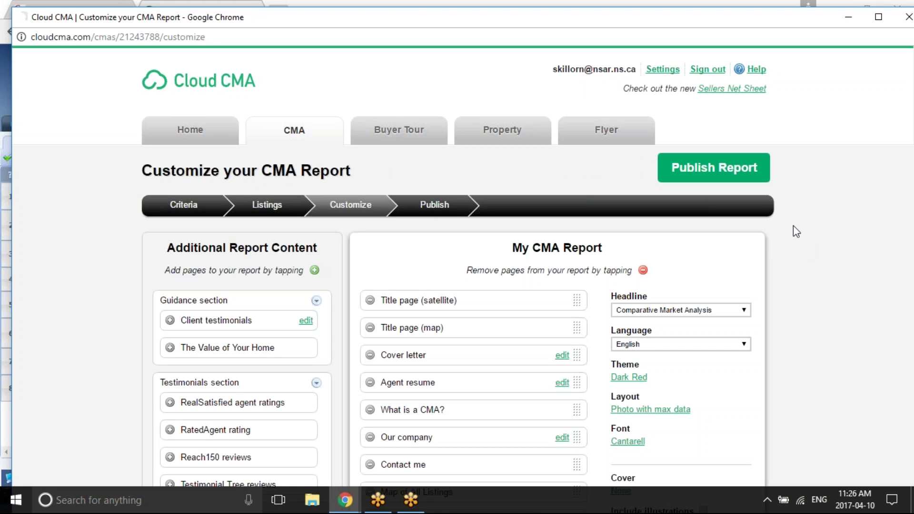
# Publish the CMA report and present it from its card in Your CMA Reports.
pyautogui.click(705, 175)
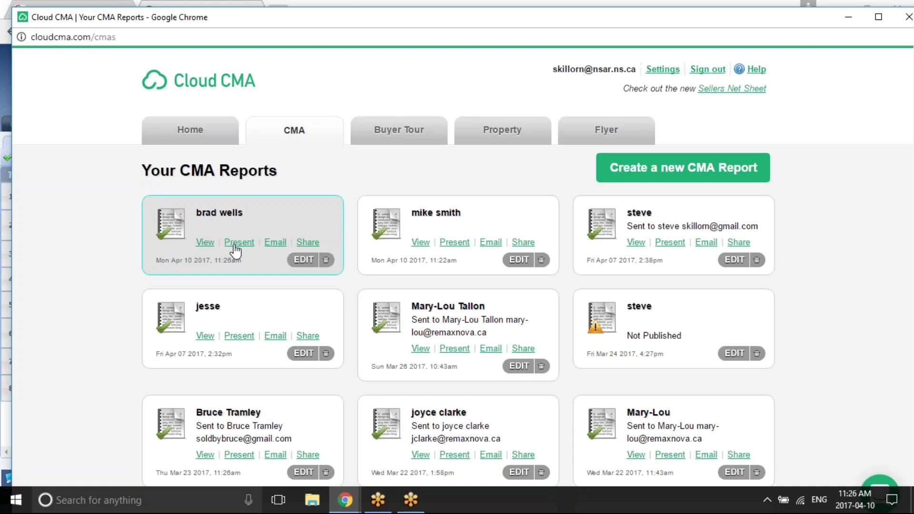
pyautogui.click(236, 246)
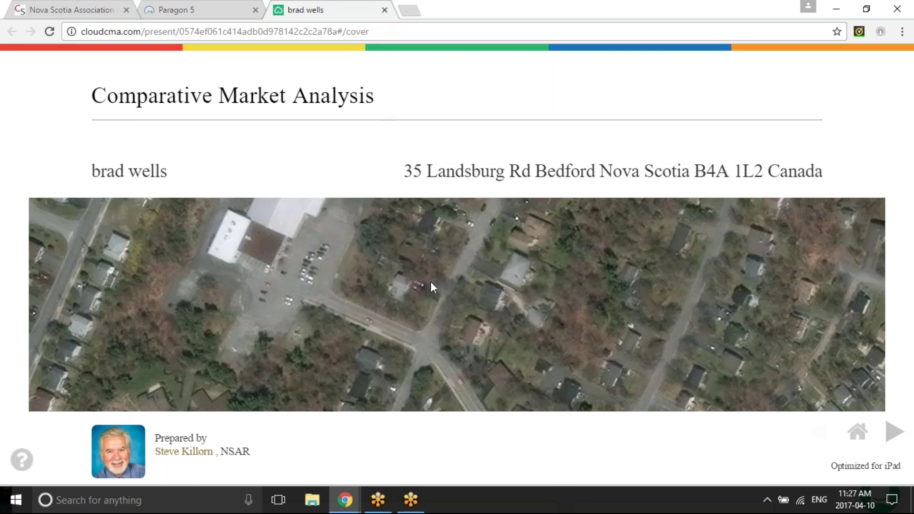
# Close the presentation, the spreadsheet results and the Residential search to return to Paragon Home.
pyautogui.click(385, 10)
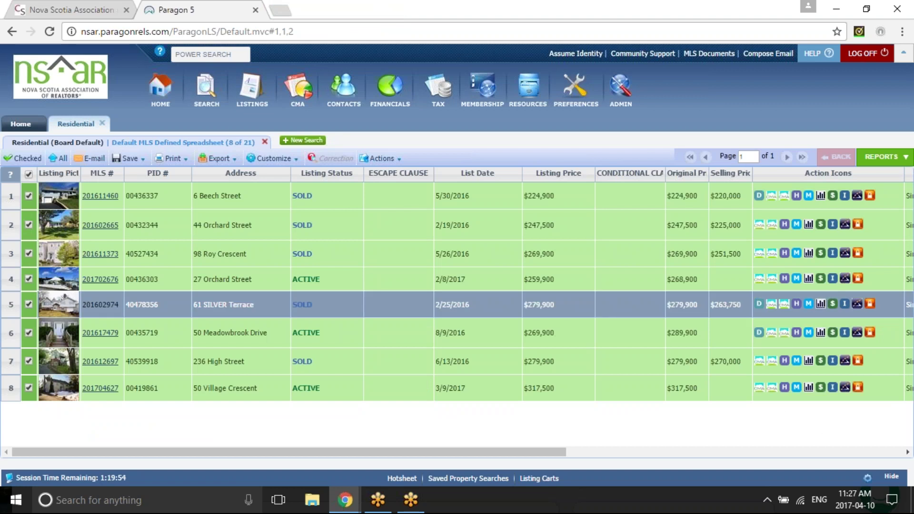
pyautogui.click(264, 143)
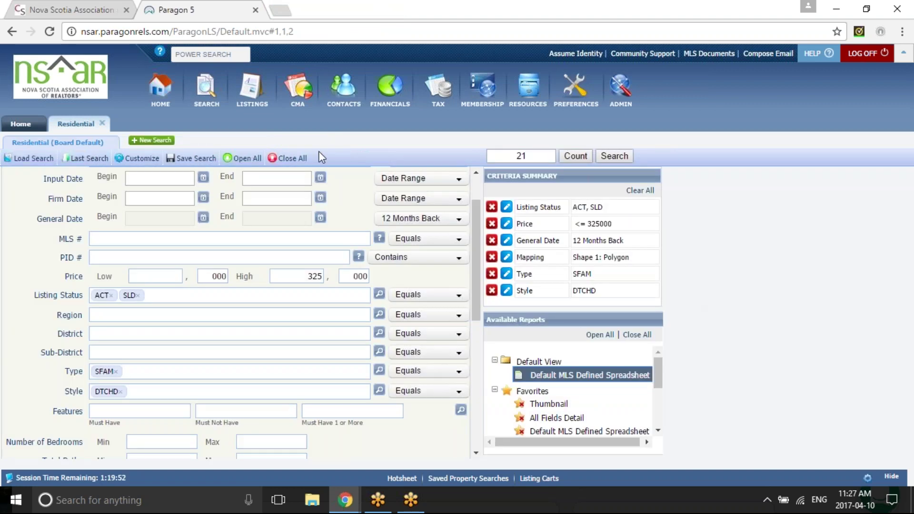
pyautogui.click(102, 123)
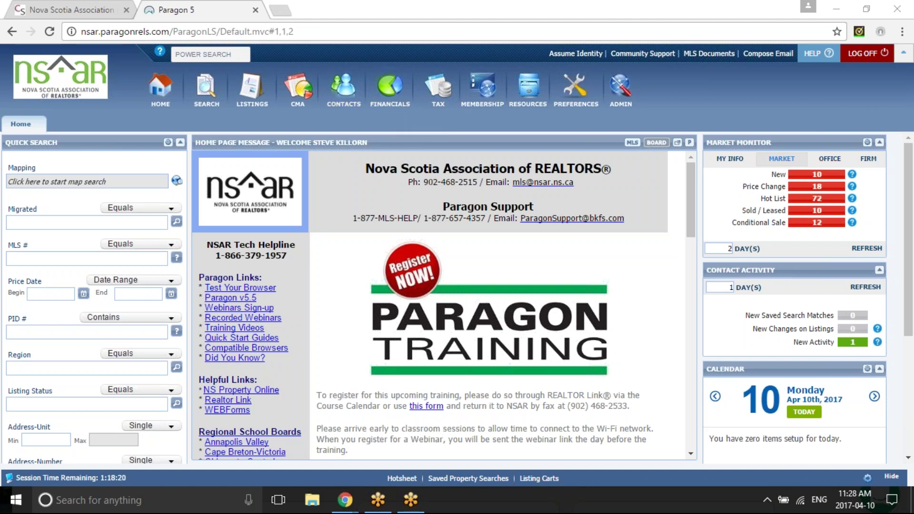
pyautogui.click(343, 88)
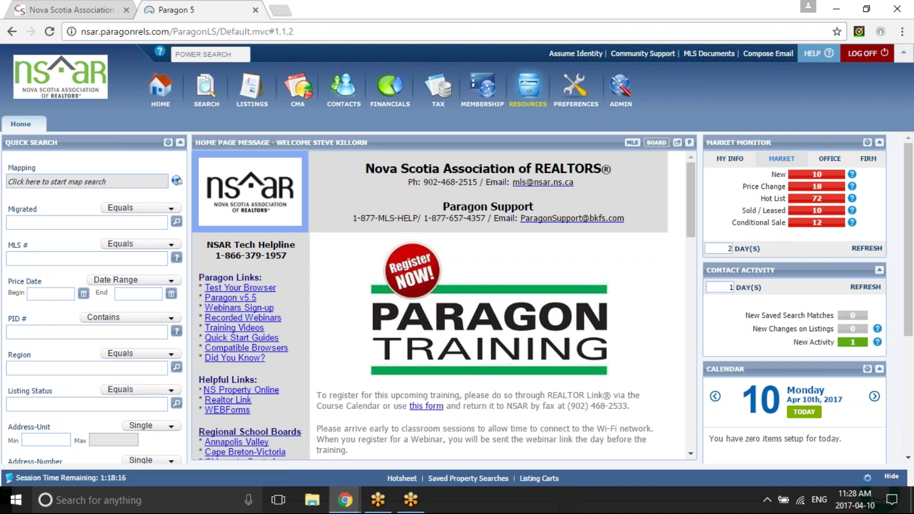
# Launch CloudCMA from Paragon's RESOURCES menu.
pyautogui.moveTo(529, 89)
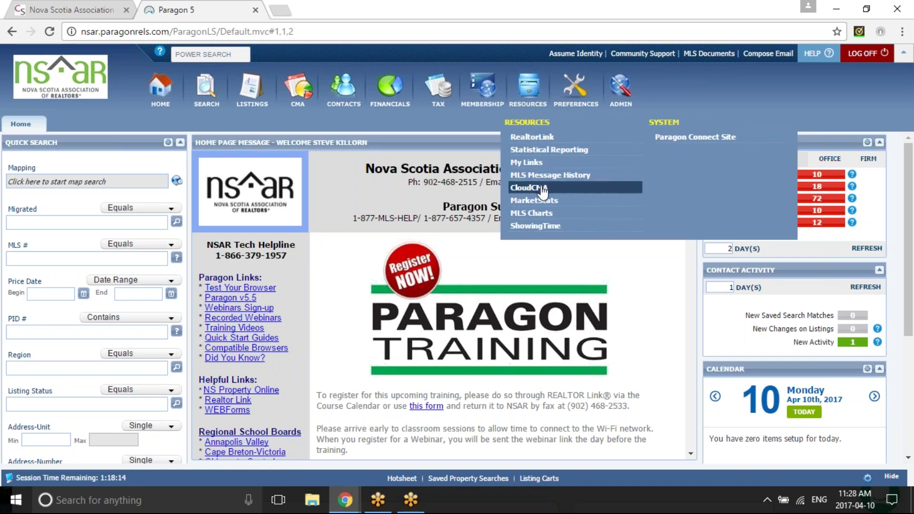
pyautogui.click(529, 187)
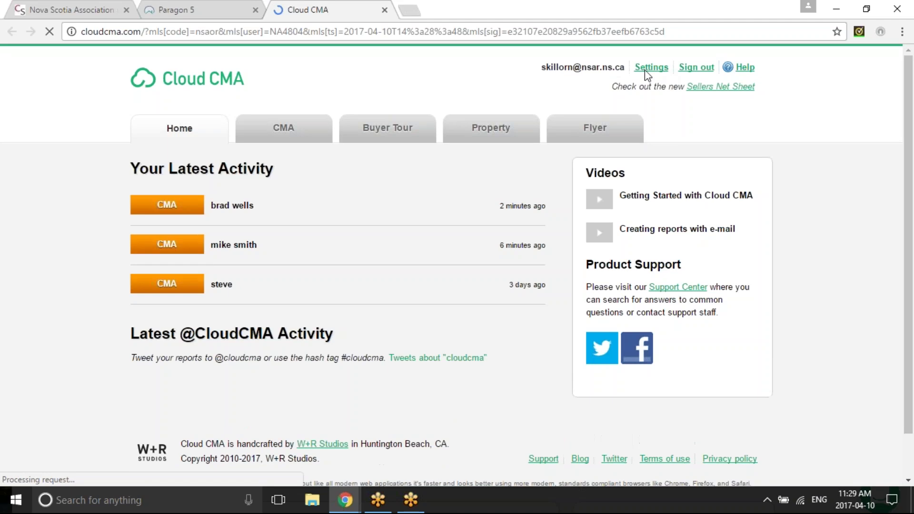
# Open Cloud CMA's Settings to view the User Info section.
pyautogui.click(651, 69)
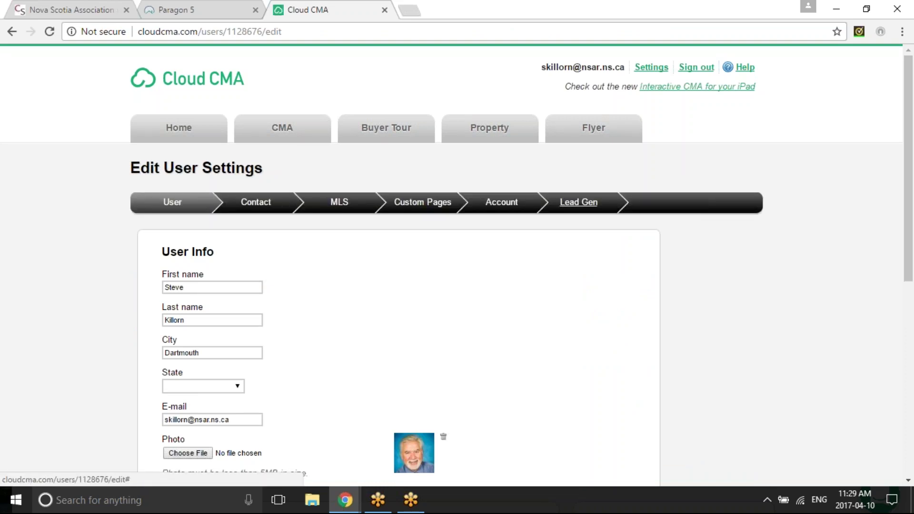
# Show the Lead Generation settings and enlarge the home-worth link and website button code boxes.
pyautogui.click(585, 205)
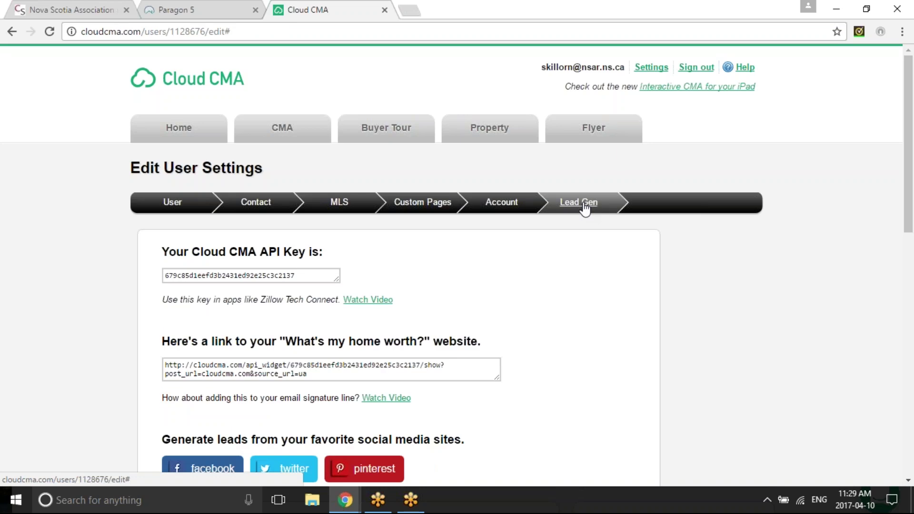
pyautogui.scroll(-1, 598, 340)
pyautogui.scroll(-2, 598, 339)
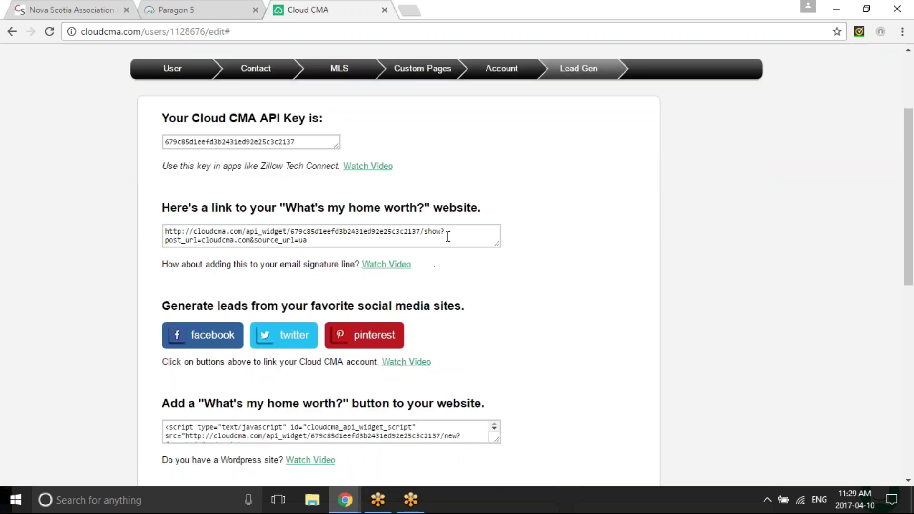
pyautogui.moveTo(497, 245); pyautogui.dragTo(498, 276)
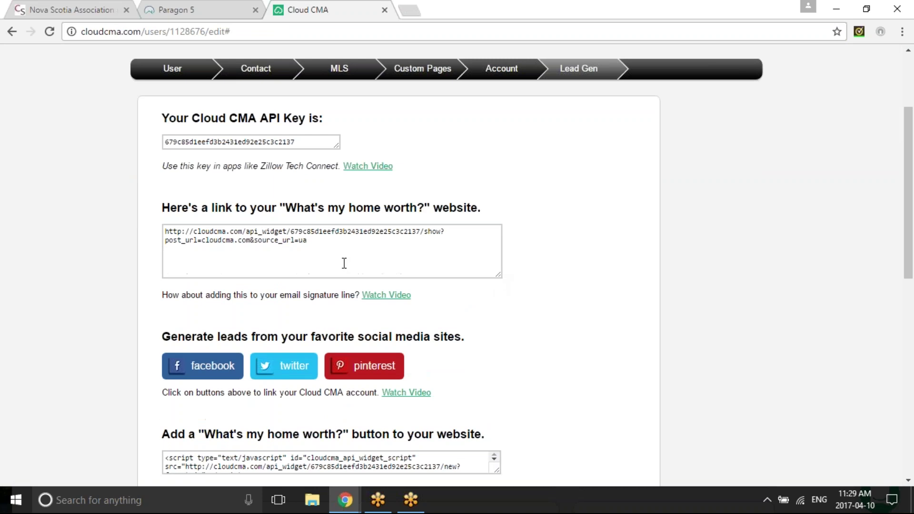
pyautogui.tripleClick(279, 231)
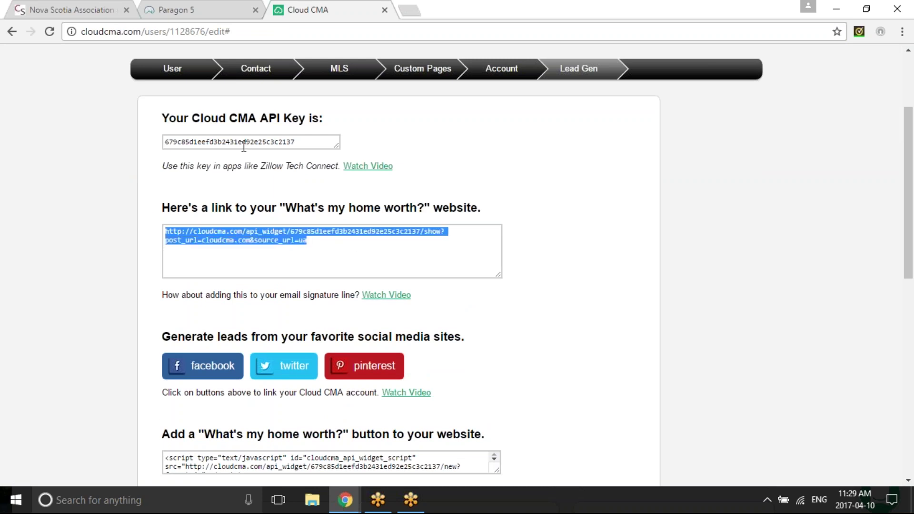
pyautogui.click(528, 208)
pyautogui.scroll(-3, 544, 212)
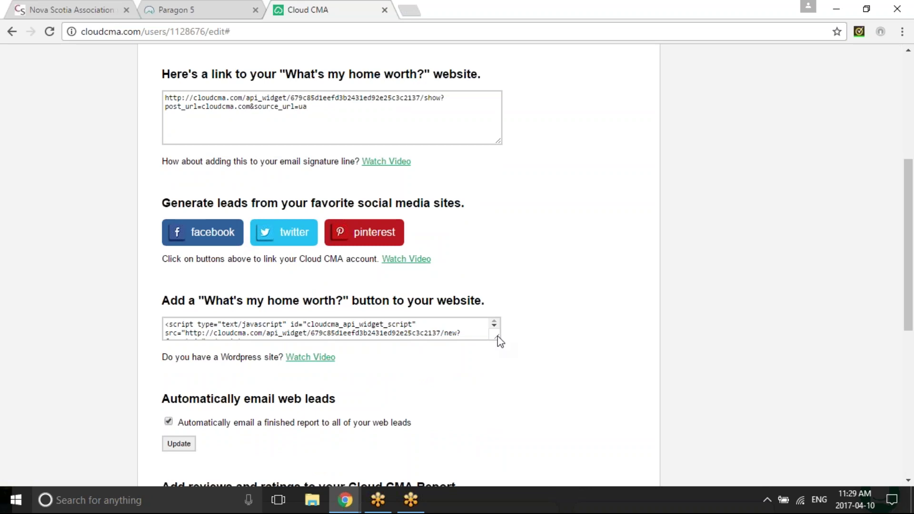
pyautogui.click(247, 335)
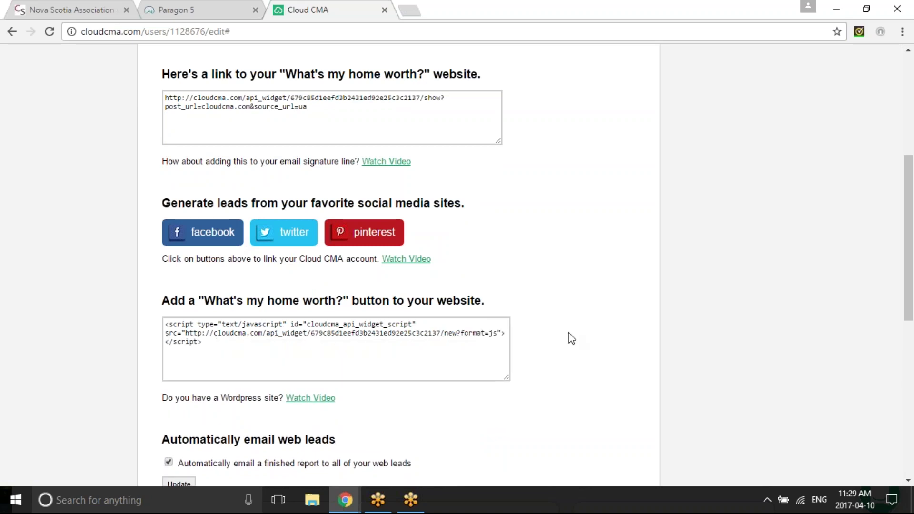
# Copy the 'What's my home worth?' link and return to the Paragon 5 tab.
pyautogui.scroll(3, 568, 336)
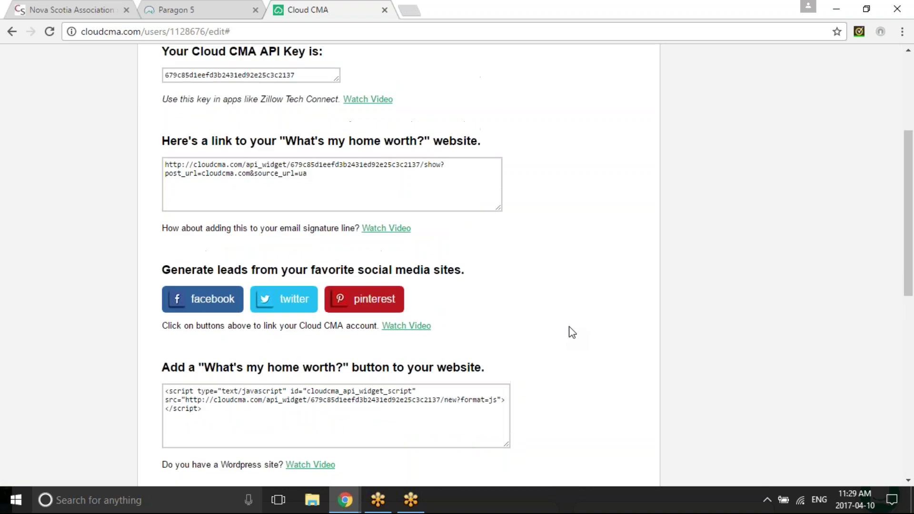
pyautogui.scroll(1, 310, 307)
pyautogui.moveTo(309, 307); pyautogui.dragTo(138, 285)
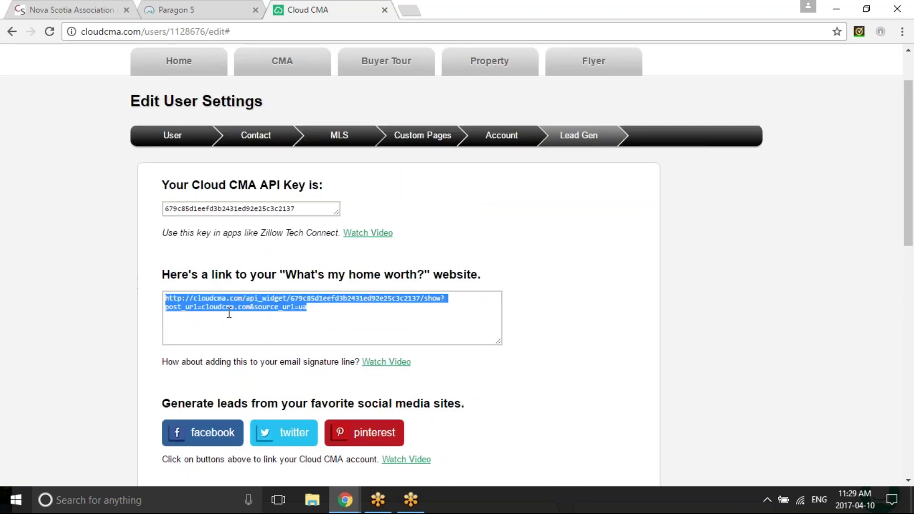
pyautogui.rightClick(232, 301)
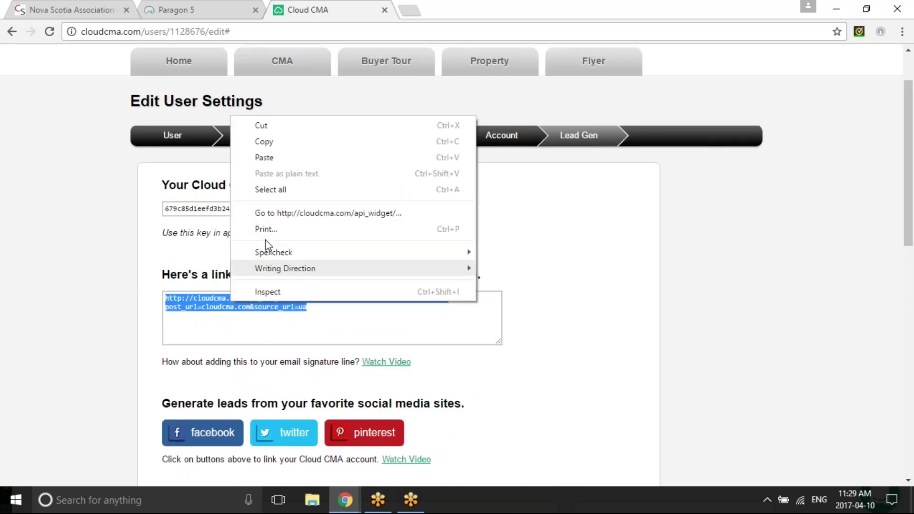
pyautogui.click(262, 143)
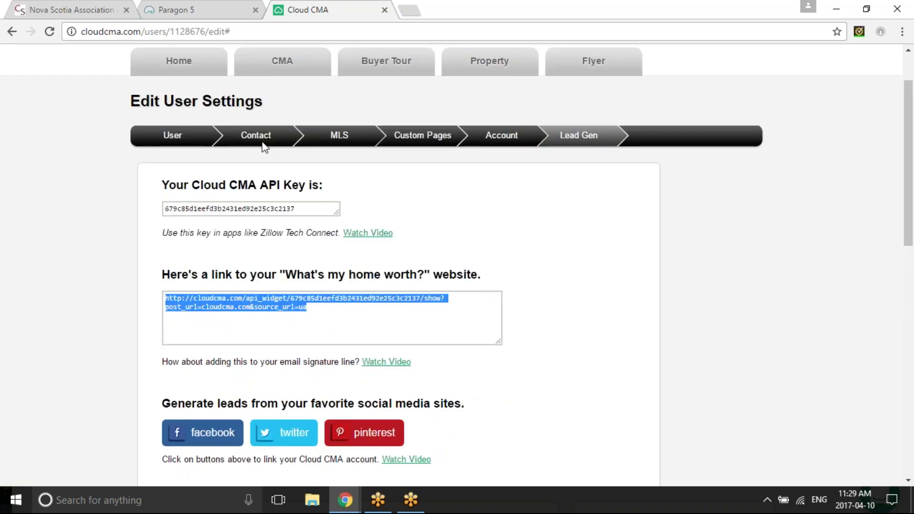
pyautogui.click(190, 2)
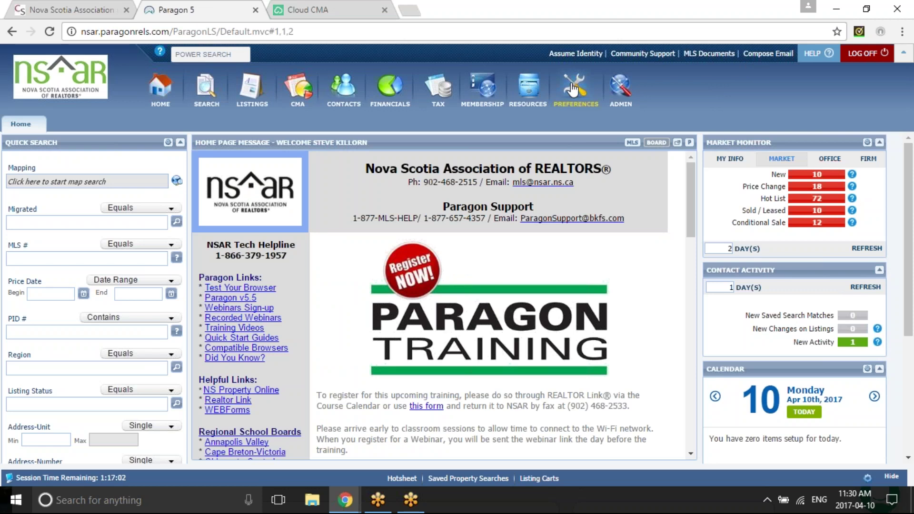
# In Preferences > Email, expand Email Signature and add a new signature.
pyautogui.moveTo(573, 89)
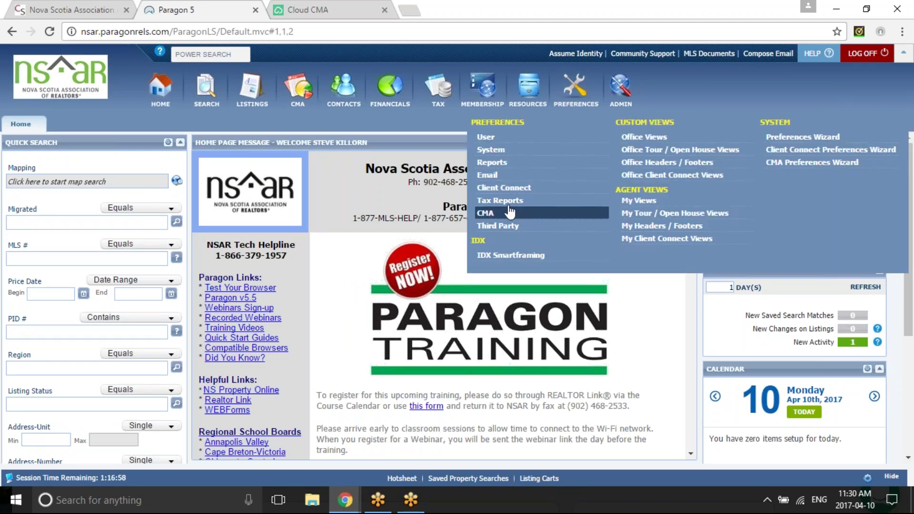
pyautogui.click(498, 178)
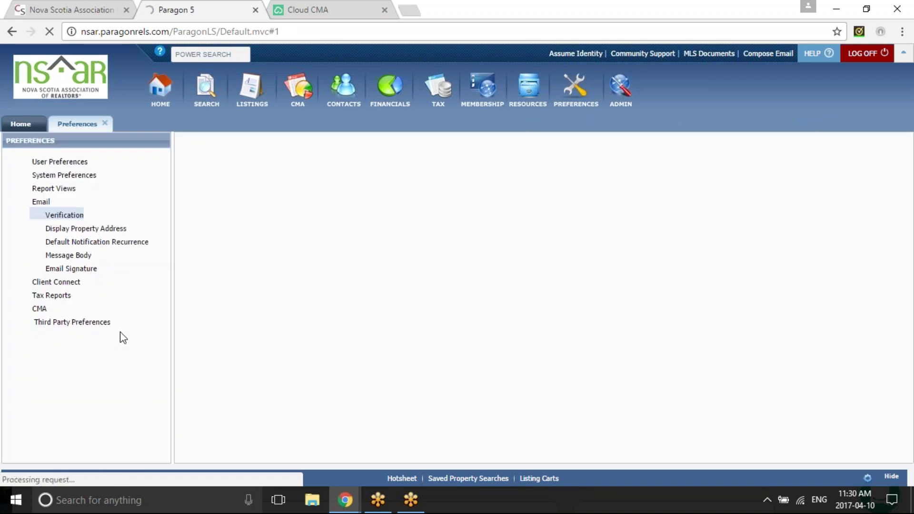
pyautogui.click(67, 268)
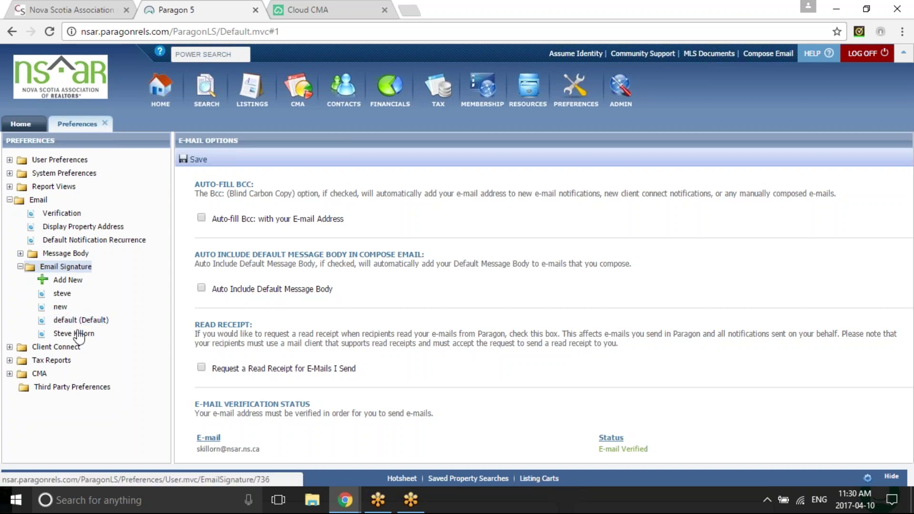
pyautogui.click(68, 281)
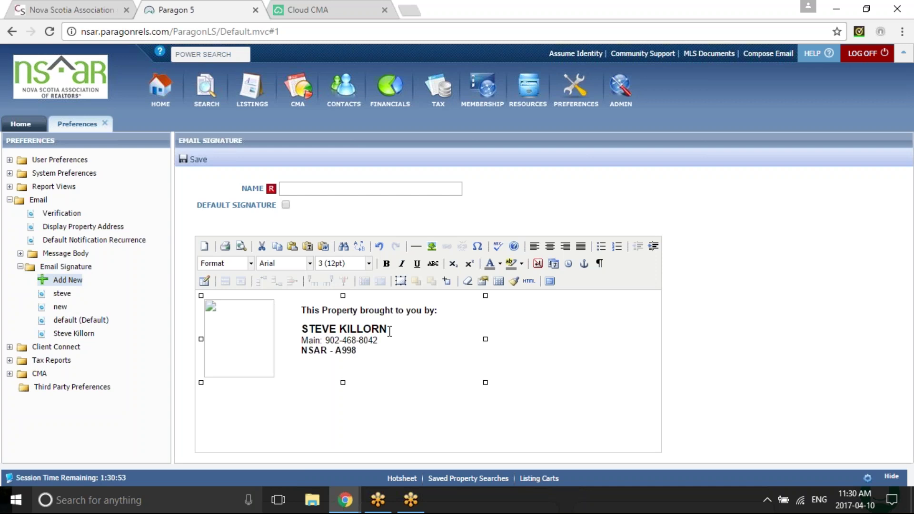
pyautogui.click(246, 342)
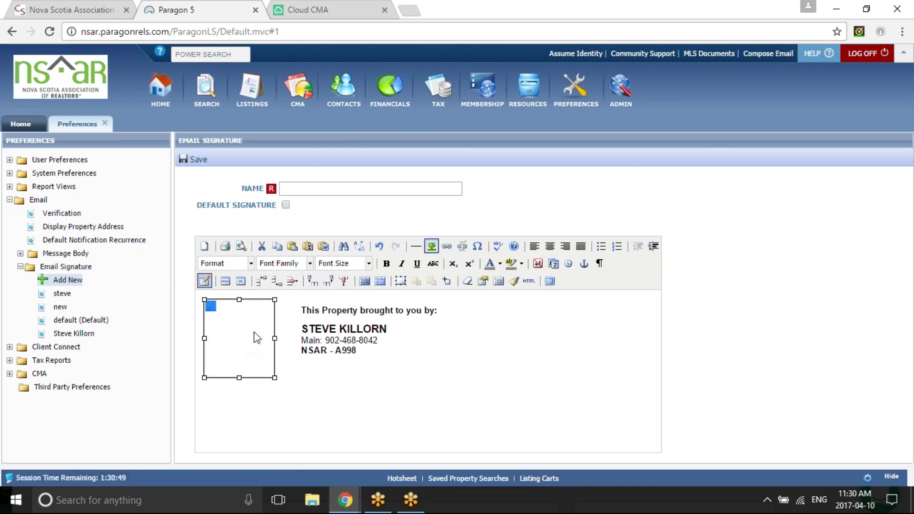
pyautogui.click(431, 246)
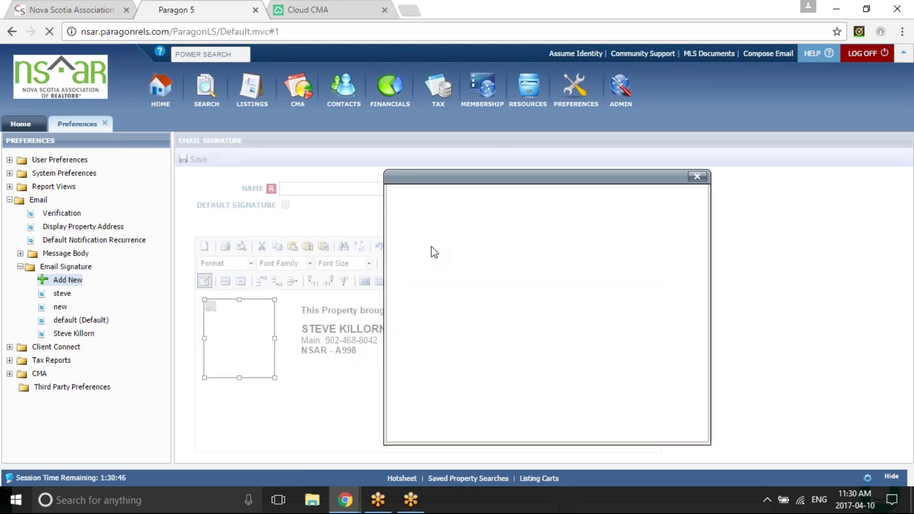
pyautogui.click(660, 224)
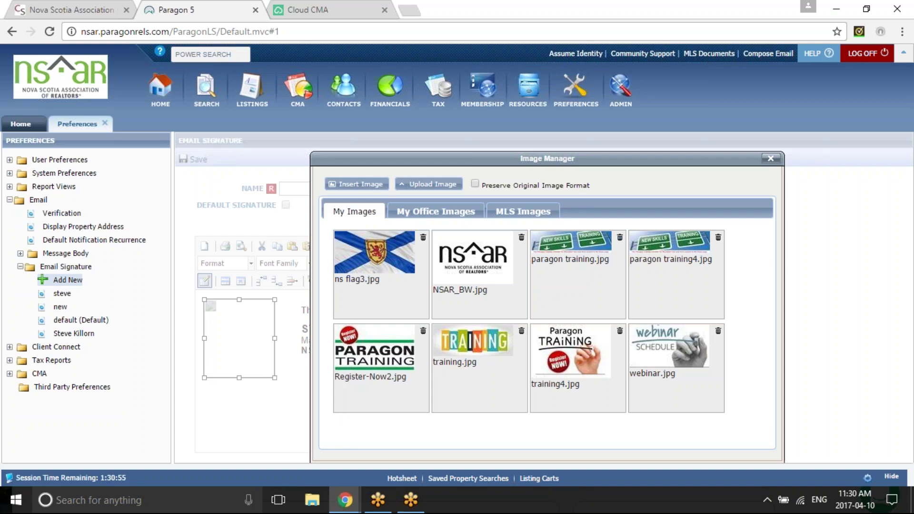
pyautogui.click(770, 158)
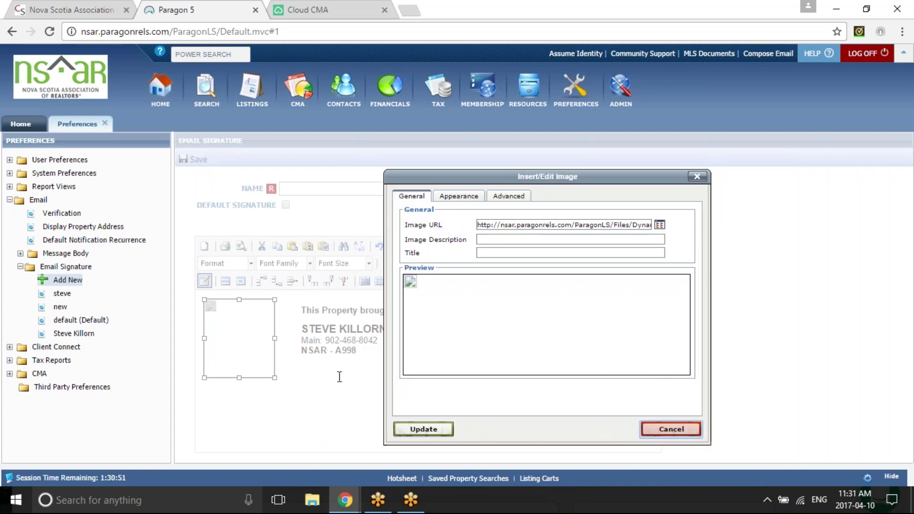
pyautogui.press('Return')
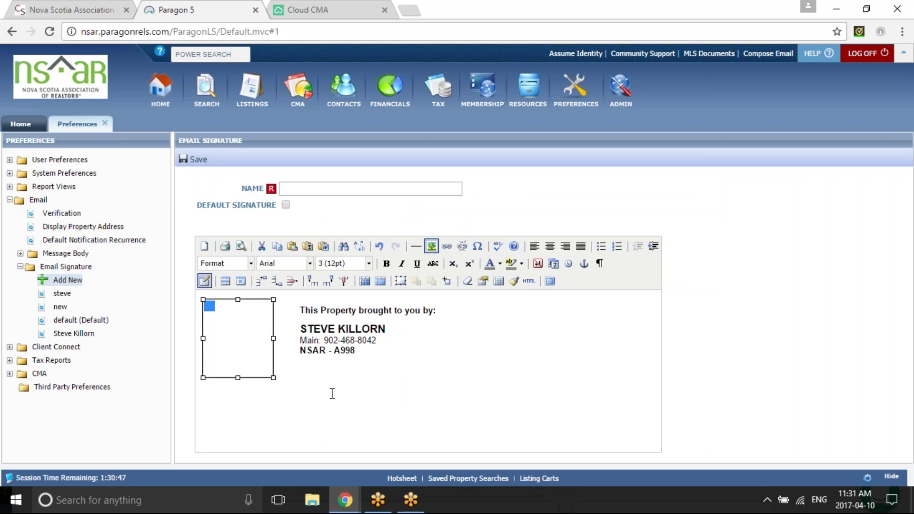
pyautogui.press('Return')
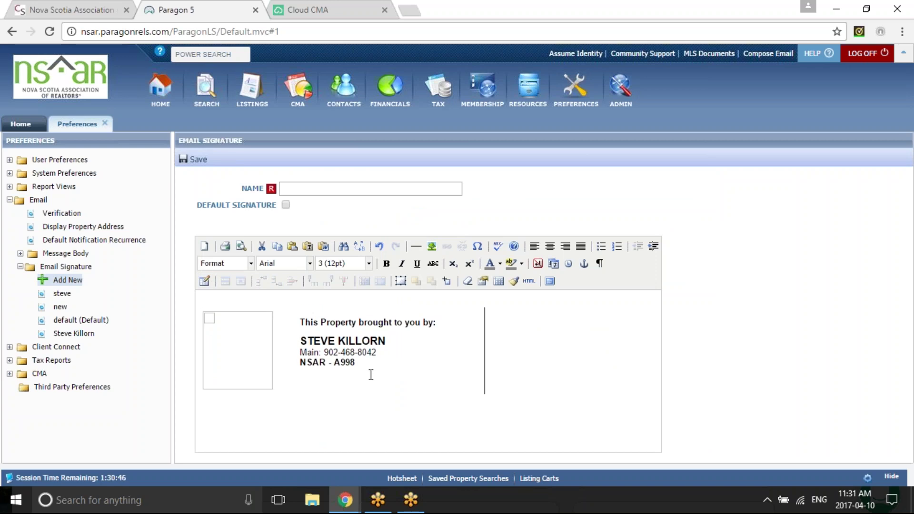
# Type 'Click here to find out what your home is worth.' at the end of the signature.
pyautogui.press('BackSpace')
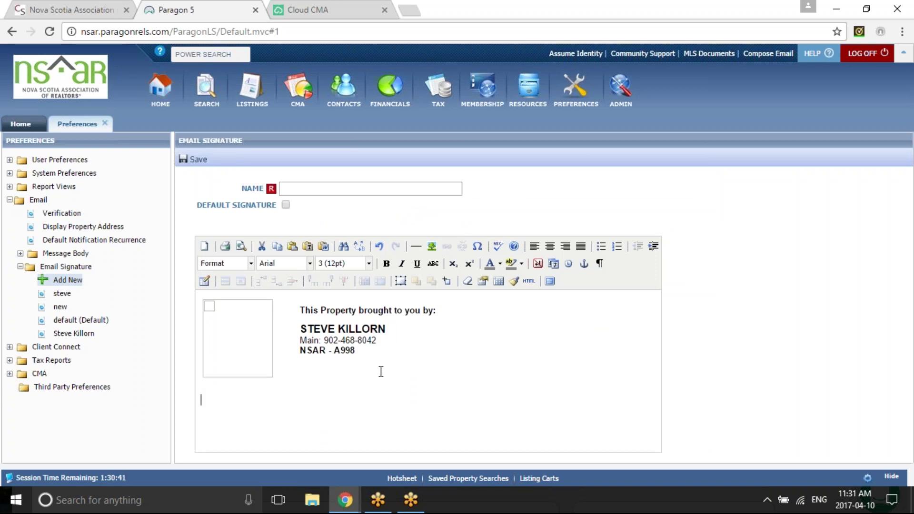
pyautogui.write('cLICK')
pyautogui.press('BackSpace')
pyautogui.press('BackSpace')
pyautogui.press('BackSpace')
pyautogui.press('BackSpace')
pyautogui.press('BackSpace')
pyautogui.press('BackSpace')
pyautogui.press('BackSpace')
pyautogui.write('Click here to find out wh')
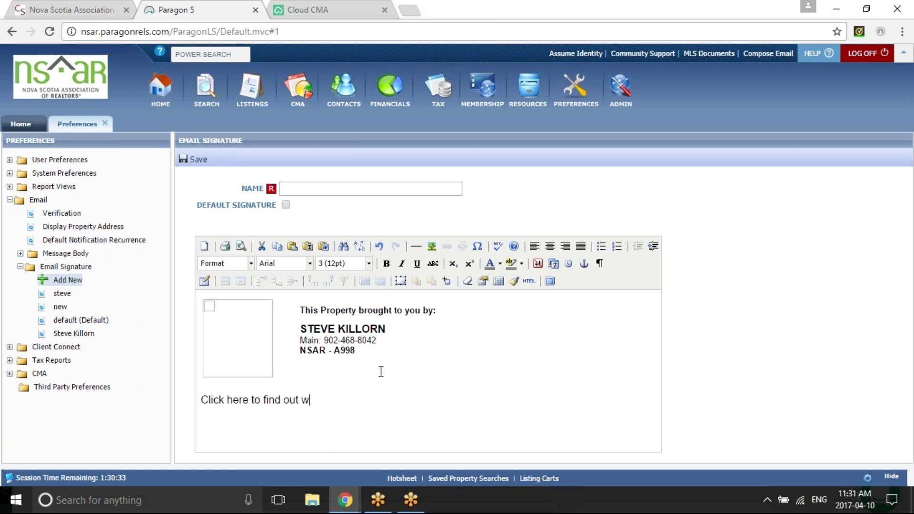
pyautogui.press('capslock')
pyautogui.write('AT YOU')
pyautogui.press('BackSpace')
pyautogui.press('BackSpace')
pyautogui.press('BackSpace')
pyautogui.press('BackSpace')
pyautogui.press('BackSpace')
pyautogui.press('BackSpace')
pyautogui.press('BackSpace')
pyautogui.press('capslock')
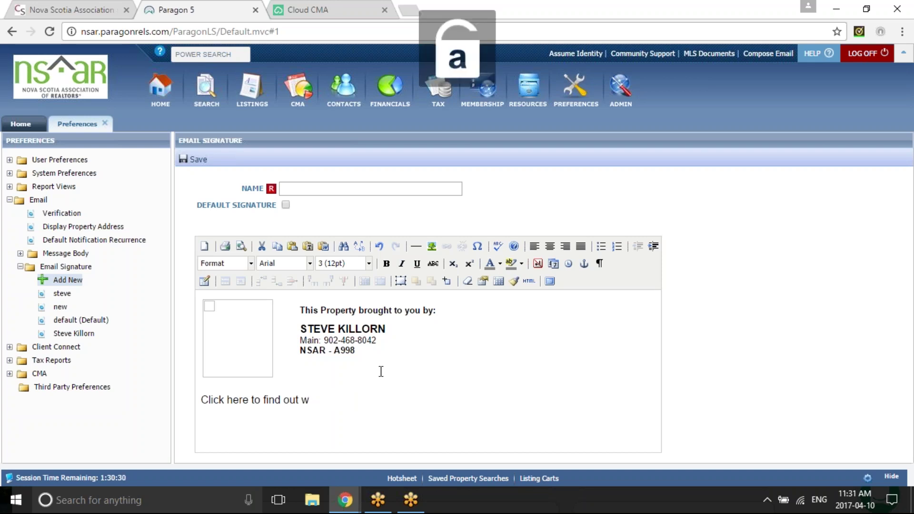
pyautogui.write('hat your hjom')
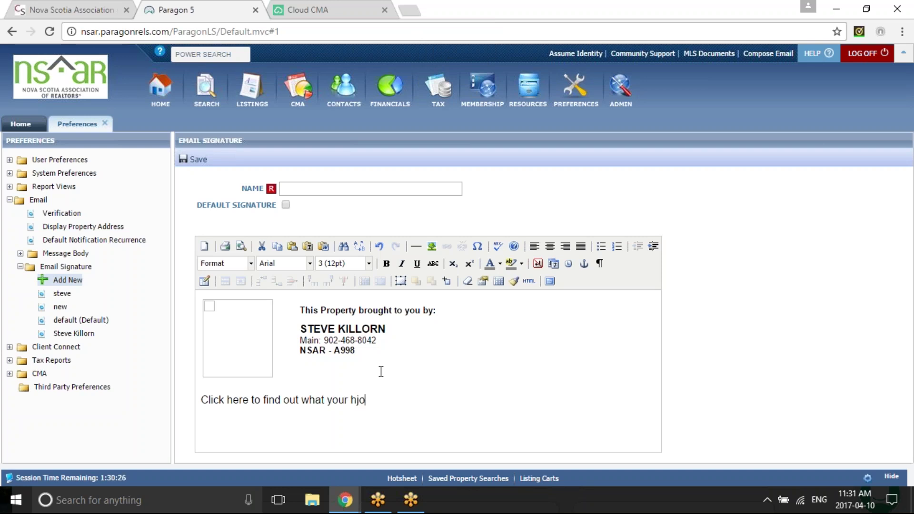
pyautogui.press('BackSpace')
pyautogui.press('BackSpace')
pyautogui.press('BackSpace')
pyautogui.write('ome is wirth')
pyautogui.press('BackSpace')
pyautogui.press('BackSpace')
pyautogui.press('BackSpace')
pyautogui.press('BackSpace')
pyautogui.write('orth.')
# Add the line 'Call me for more details.' and select the words 'Click here'.
pyautogui.press('Return')
pyautogui.write('C')
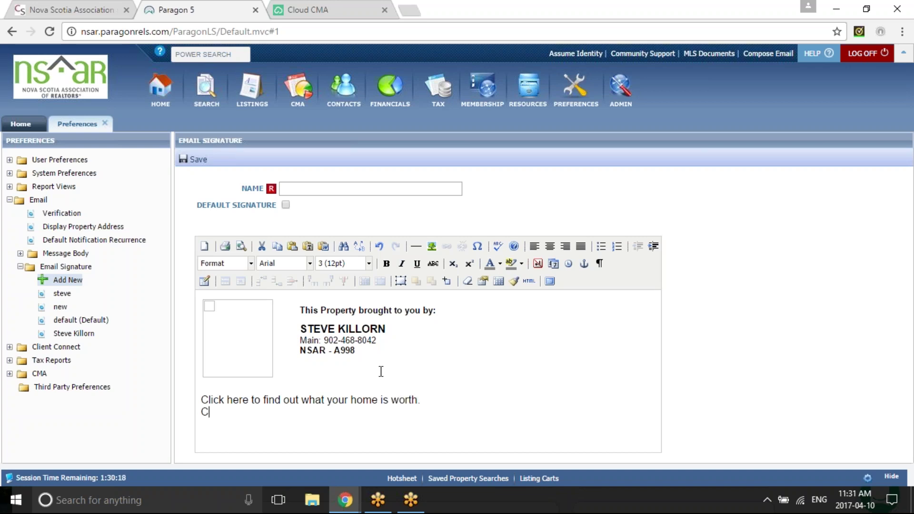
pyautogui.write('all me for more details.')
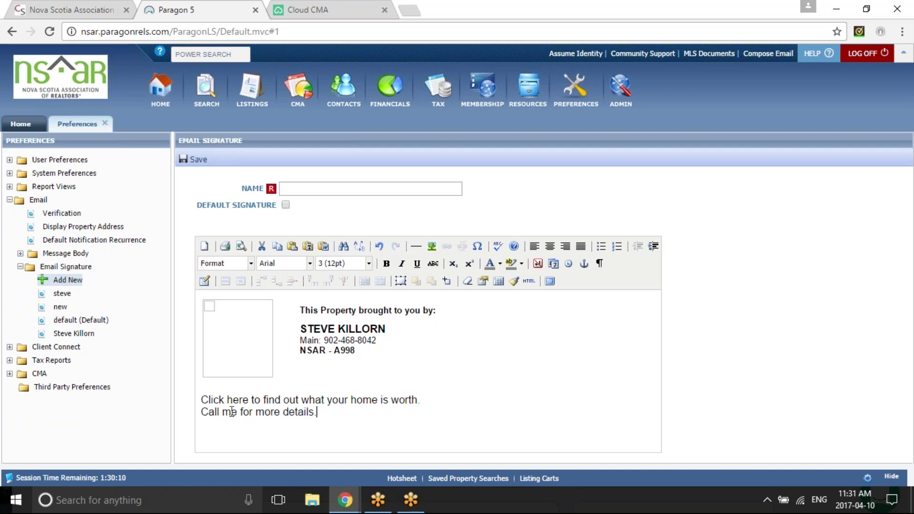
pyautogui.click(204, 400)
pyautogui.moveTo(203, 399); pyautogui.dragTo(245, 399)
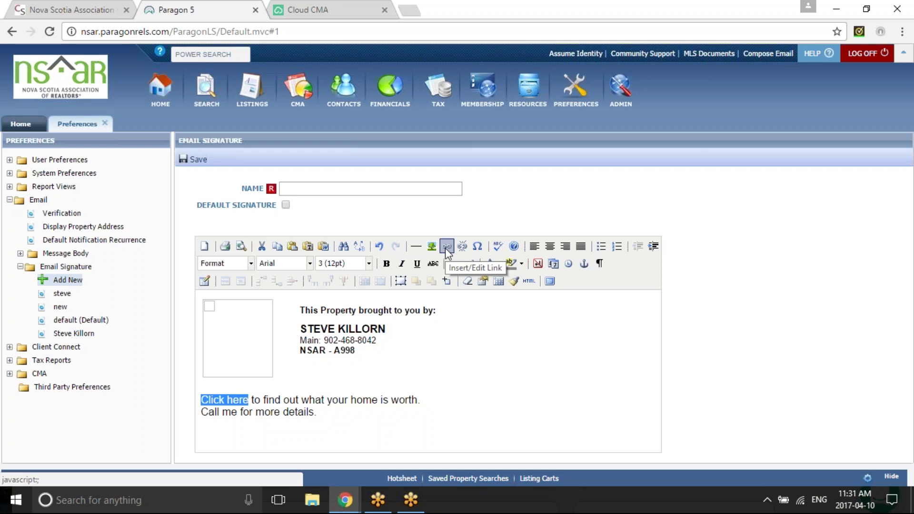
# Link 'Click here' to the copied Cloud CMA home-worth URL via Insert/Edit Link.
pyautogui.click(444, 248)
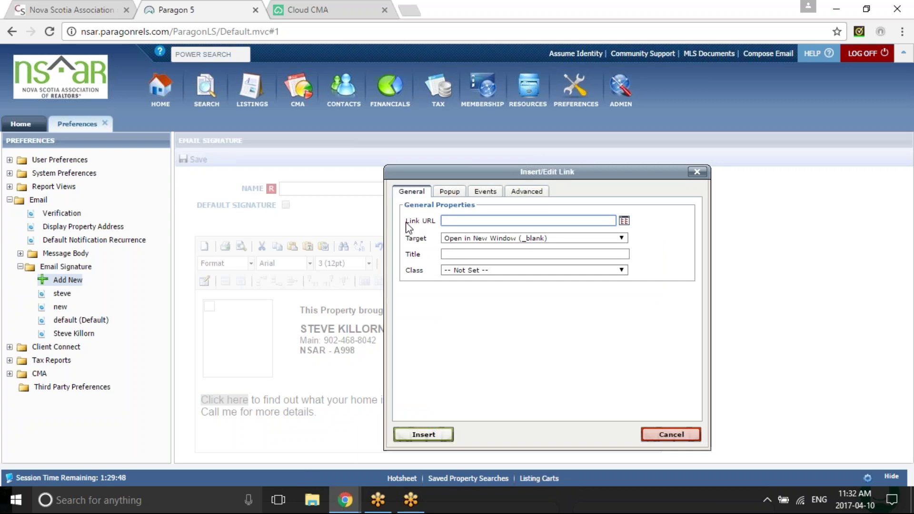
pyautogui.rightClick(447, 221)
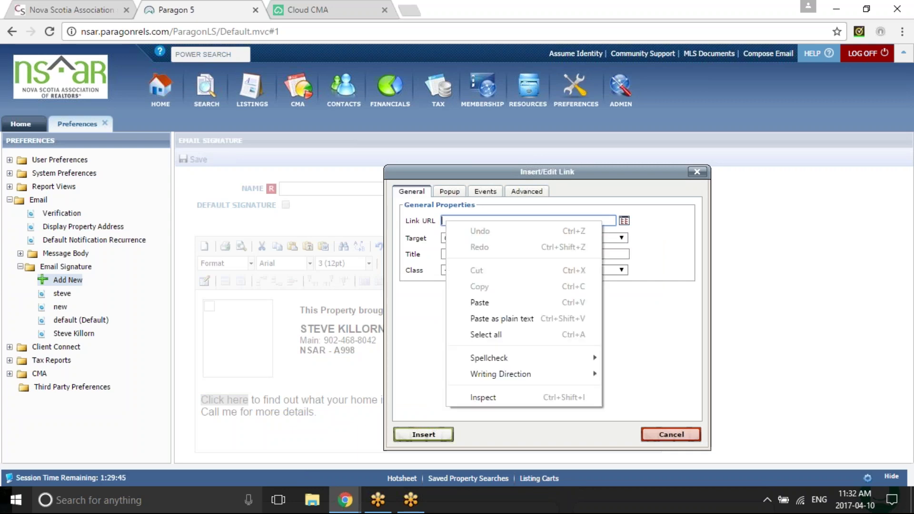
pyautogui.click(474, 305)
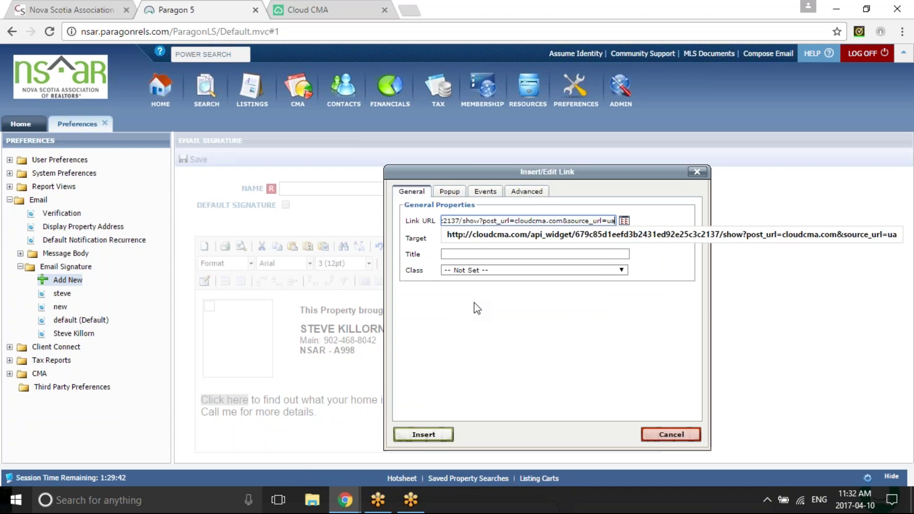
pyautogui.click(435, 436)
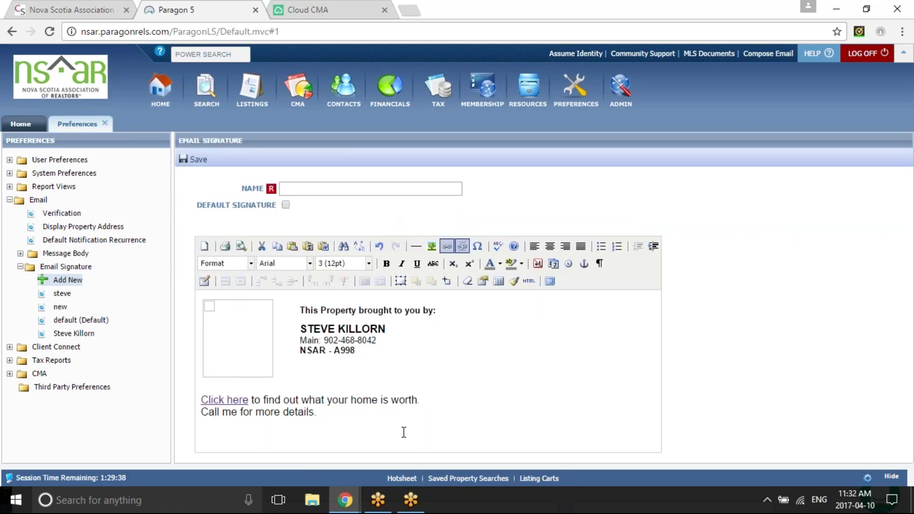
pyautogui.moveTo(208, 399); pyautogui.dragTo(247, 396)
pyautogui.click(262, 401)
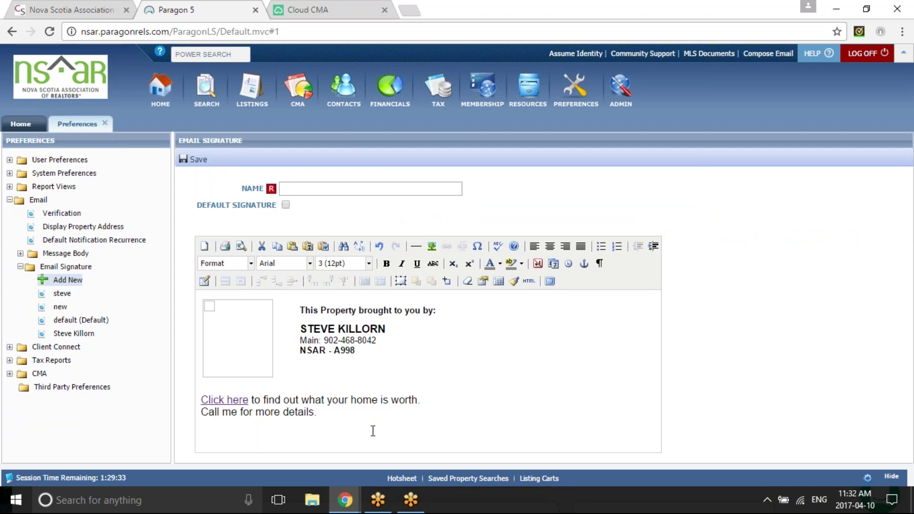